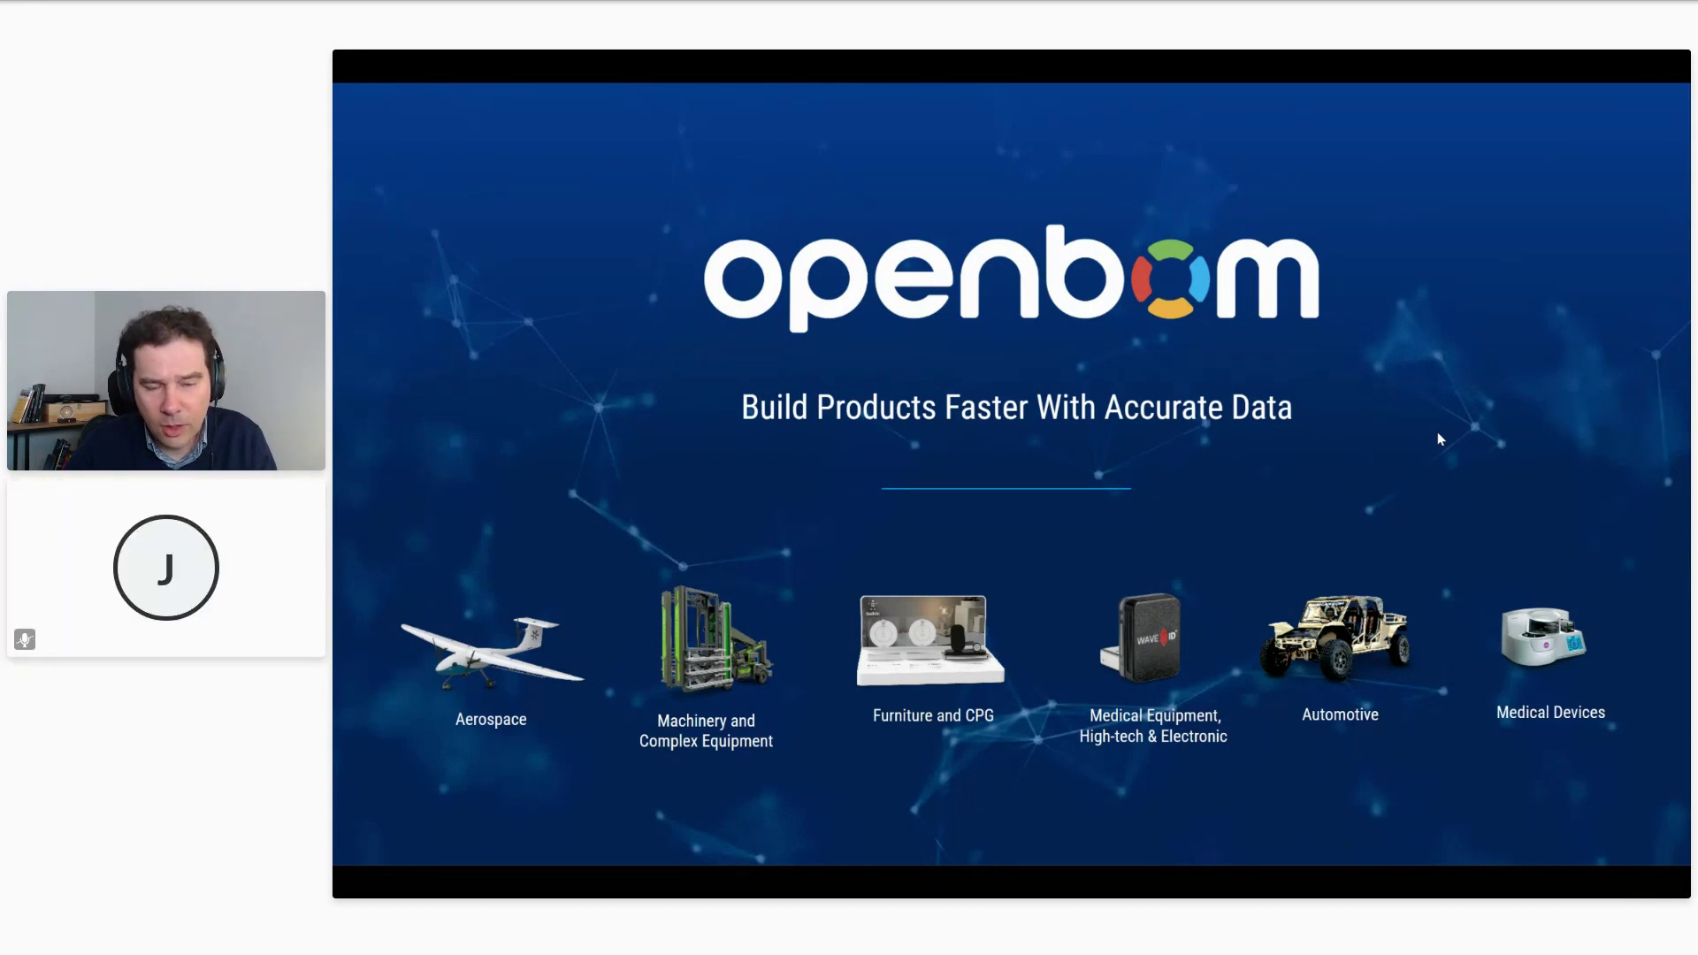
# Switch from the title slide to the OpenBOM All Items dashboard showing 142 parts.
pyautogui.hotkey('alt', 'Tab')
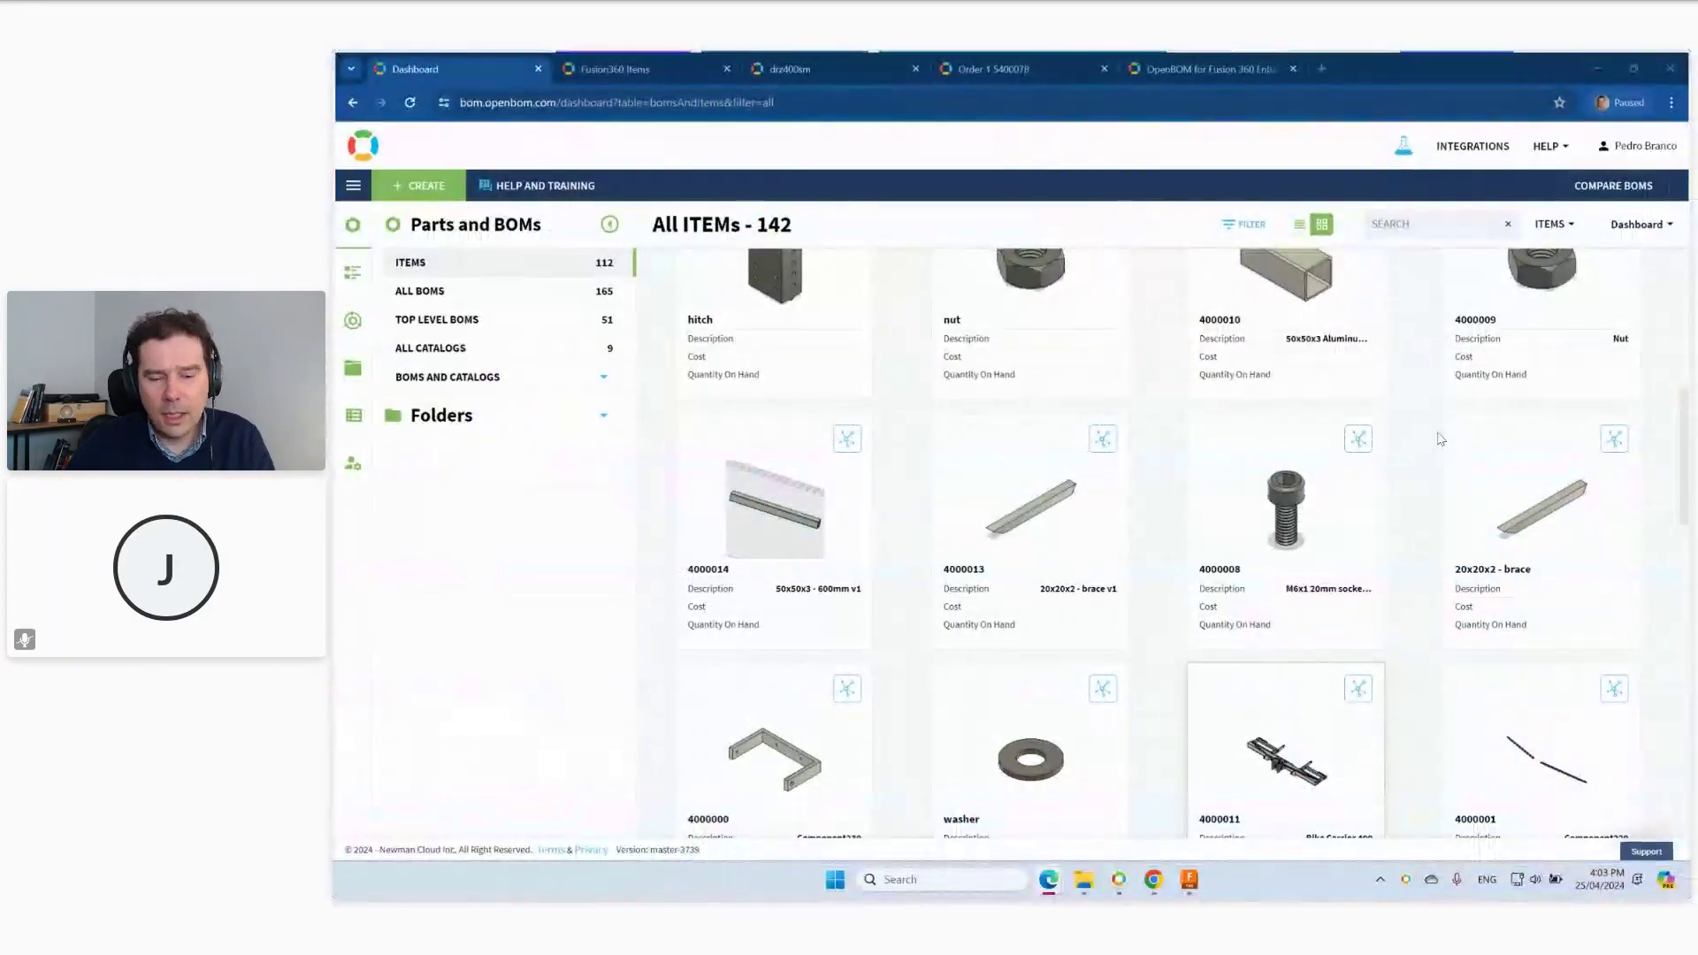
# Bring the Fusion drz400sm v10 trailer design forward with its 15-item OpenBOM BOM.
pyautogui.press('super+d')
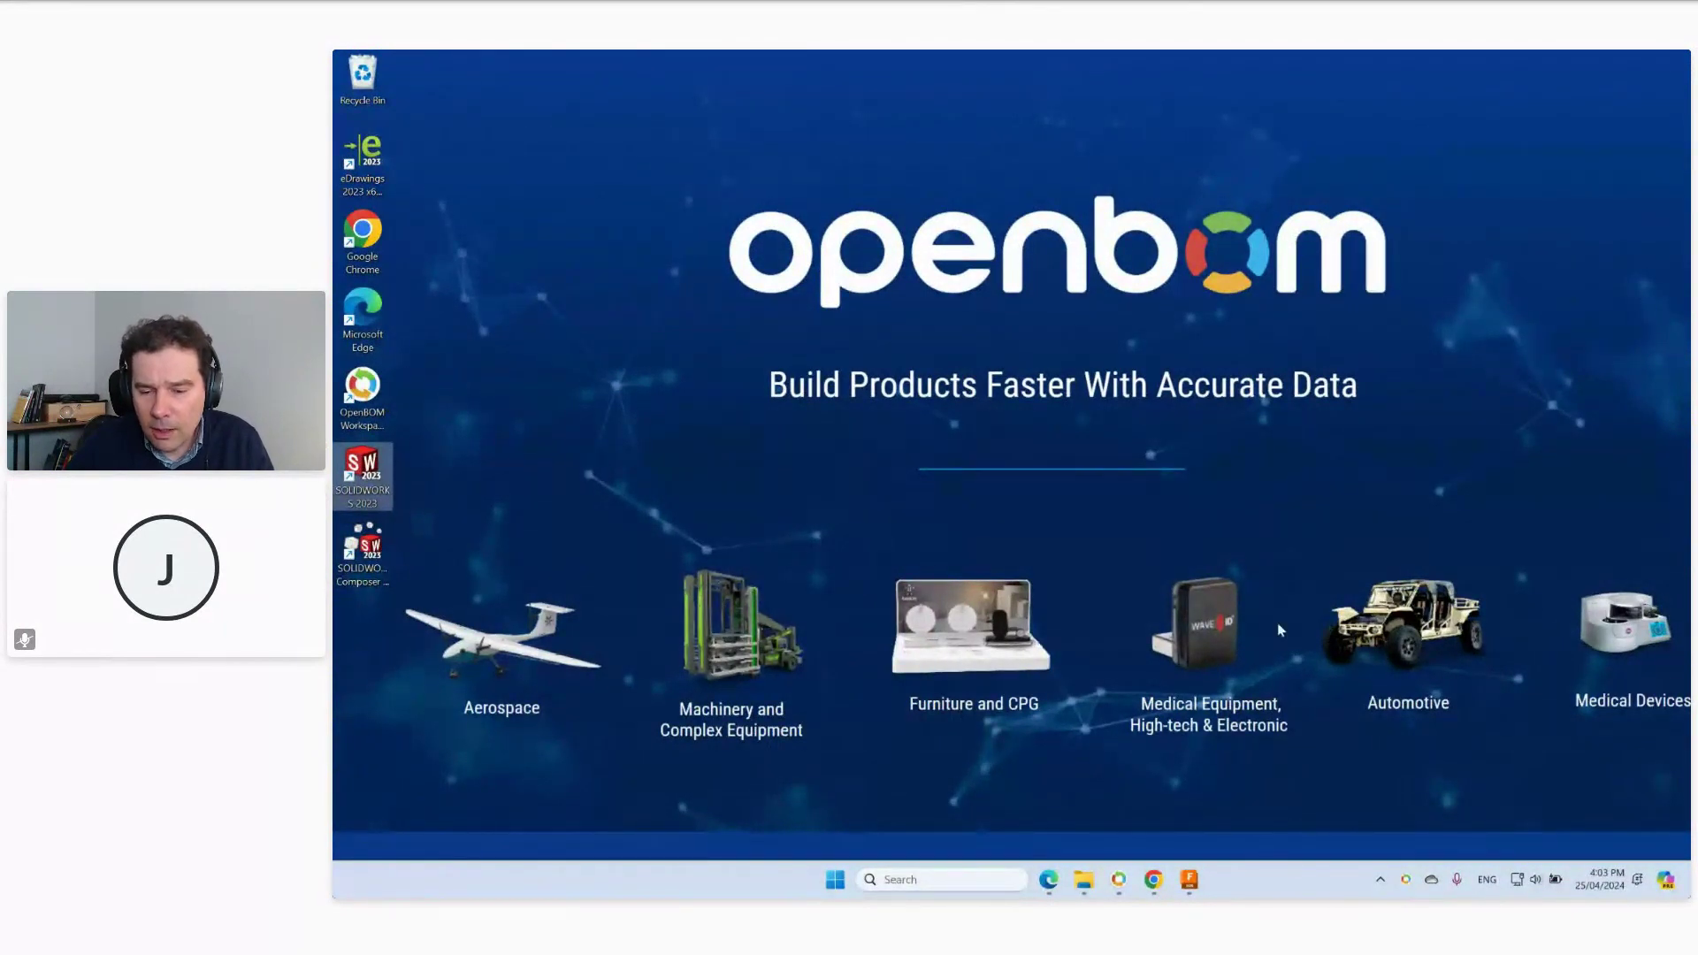
pyautogui.click(1189, 880)
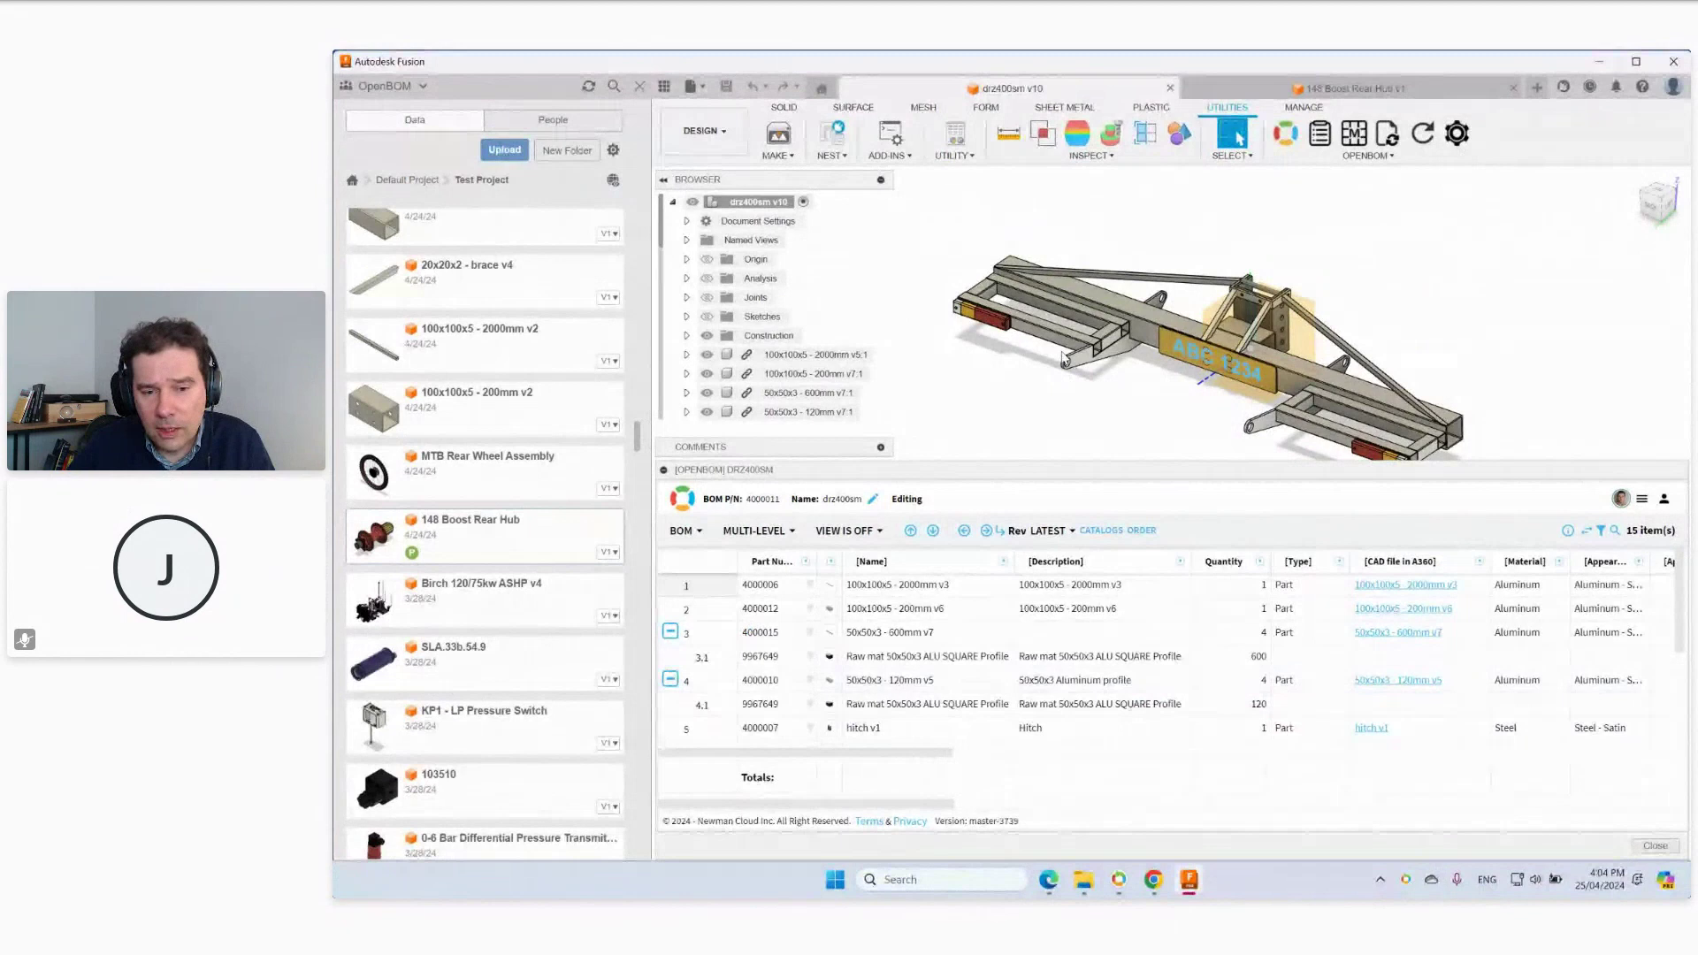
# Open OpenBOM settings showing the Fusion360 Items catalog and BOM Mapping template.
pyautogui.moveTo(902, 753); pyautogui.dragTo(1197, 782)
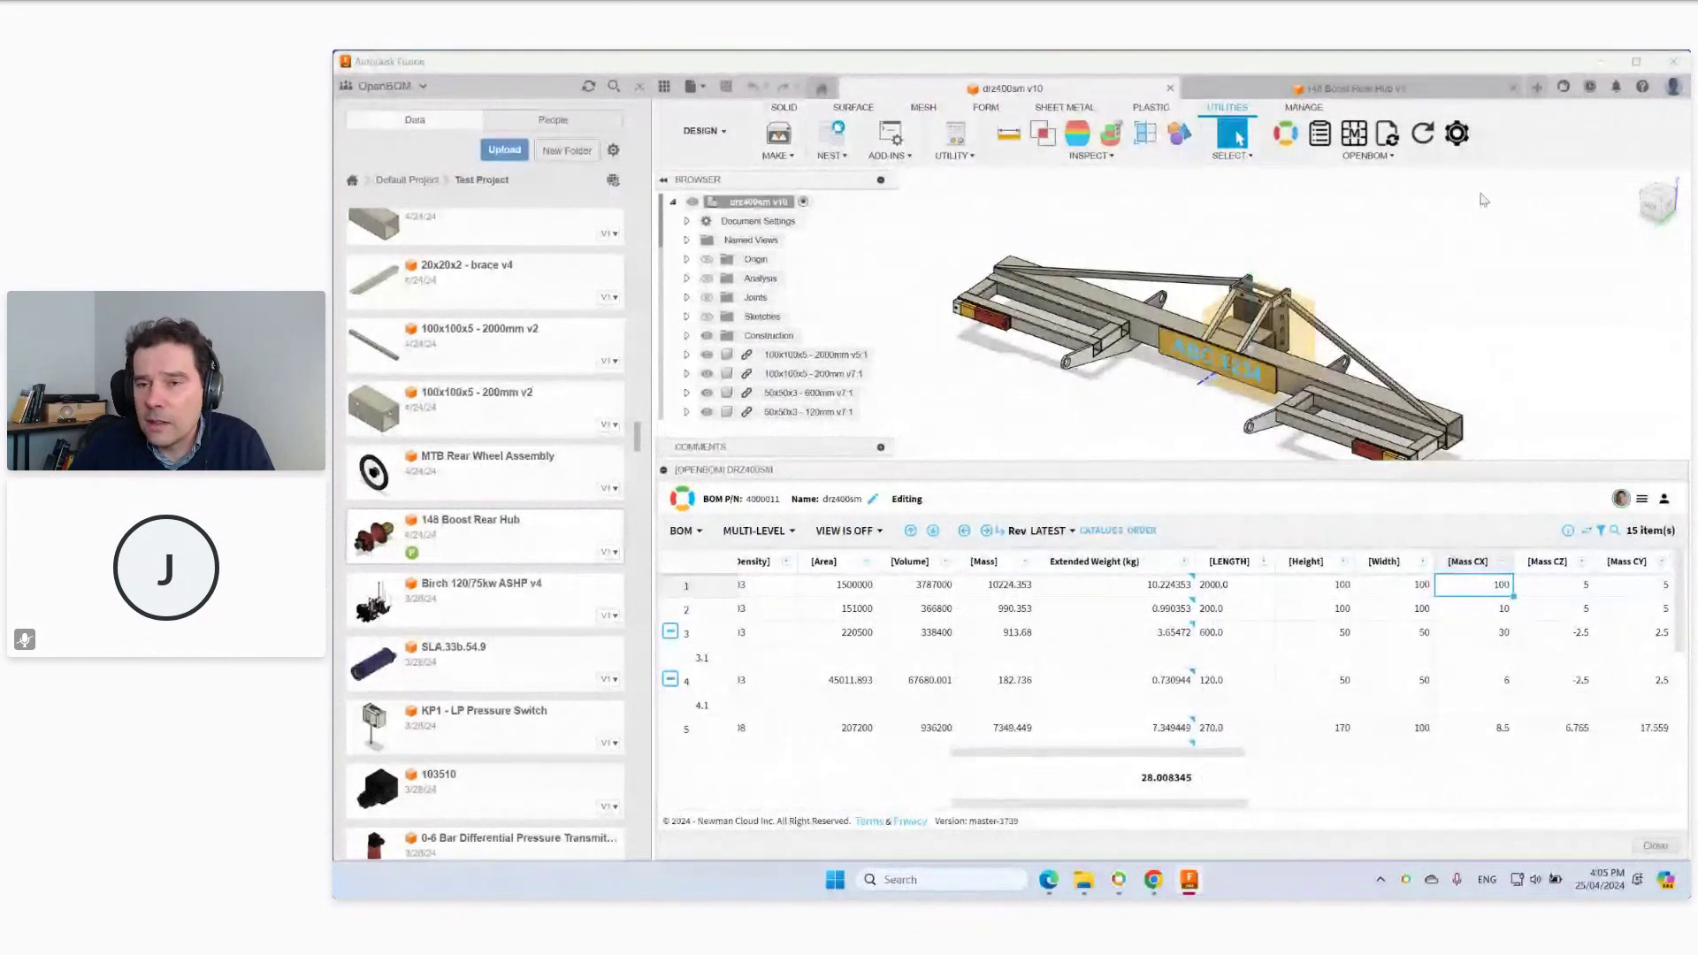
pyautogui.click(1458, 135)
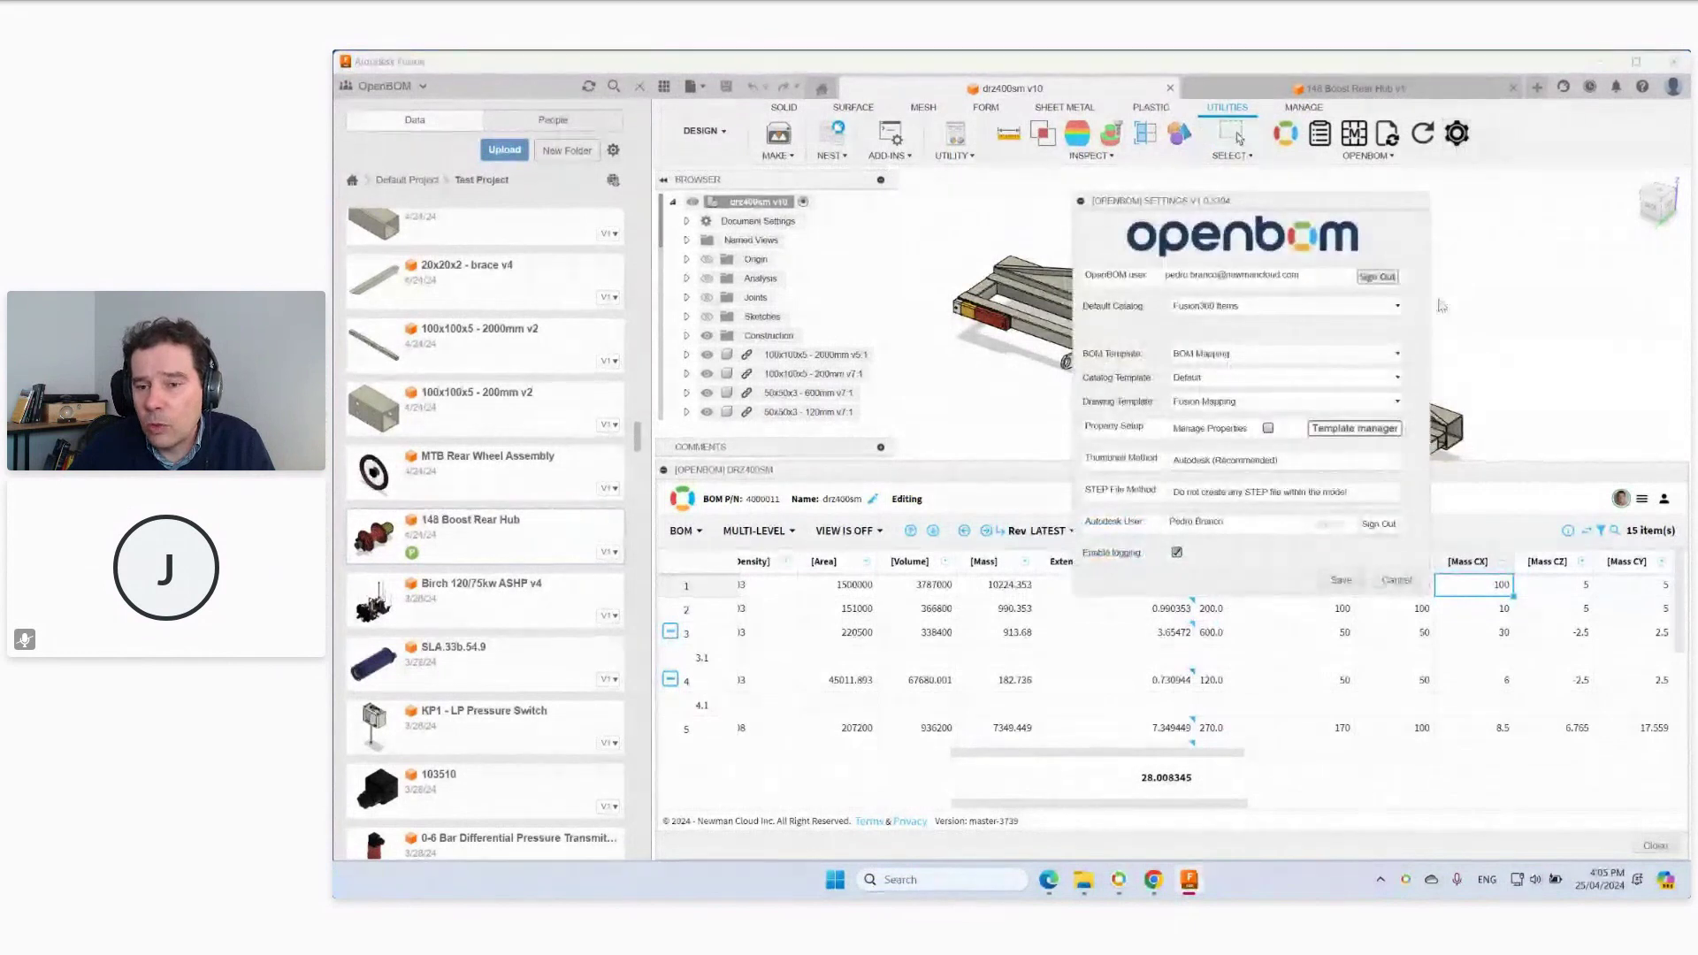
# Open the Template manager and check the template list, keeping Default.
pyautogui.click(1365, 435)
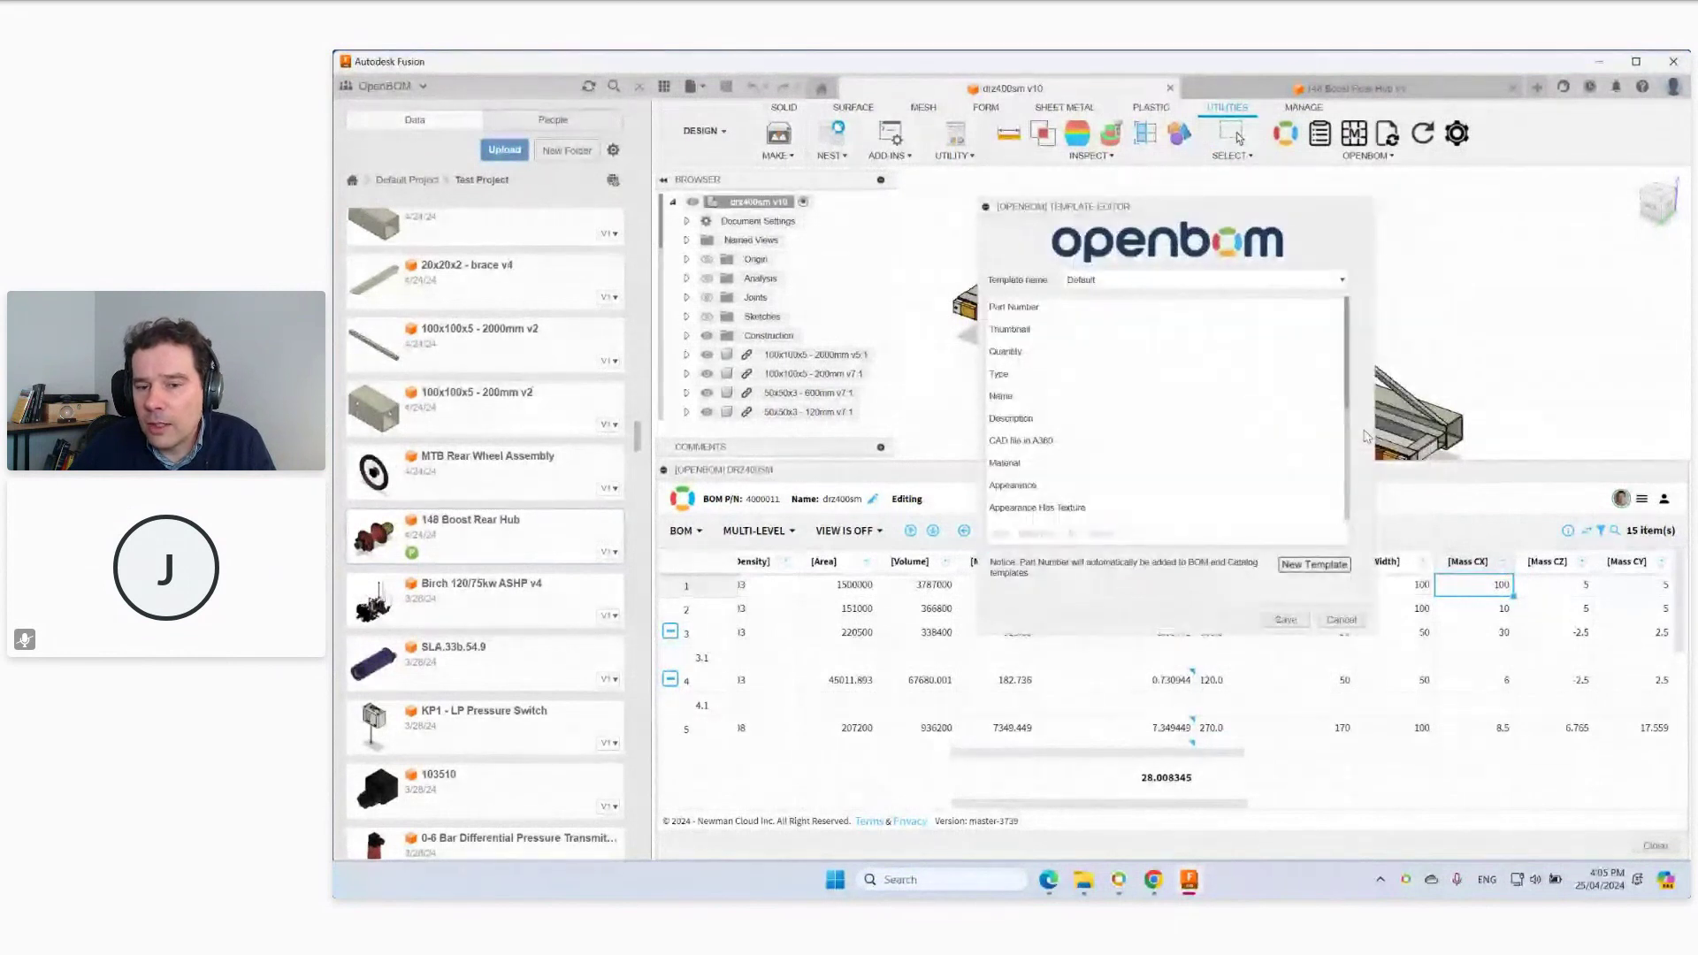
pyautogui.click(1127, 280)
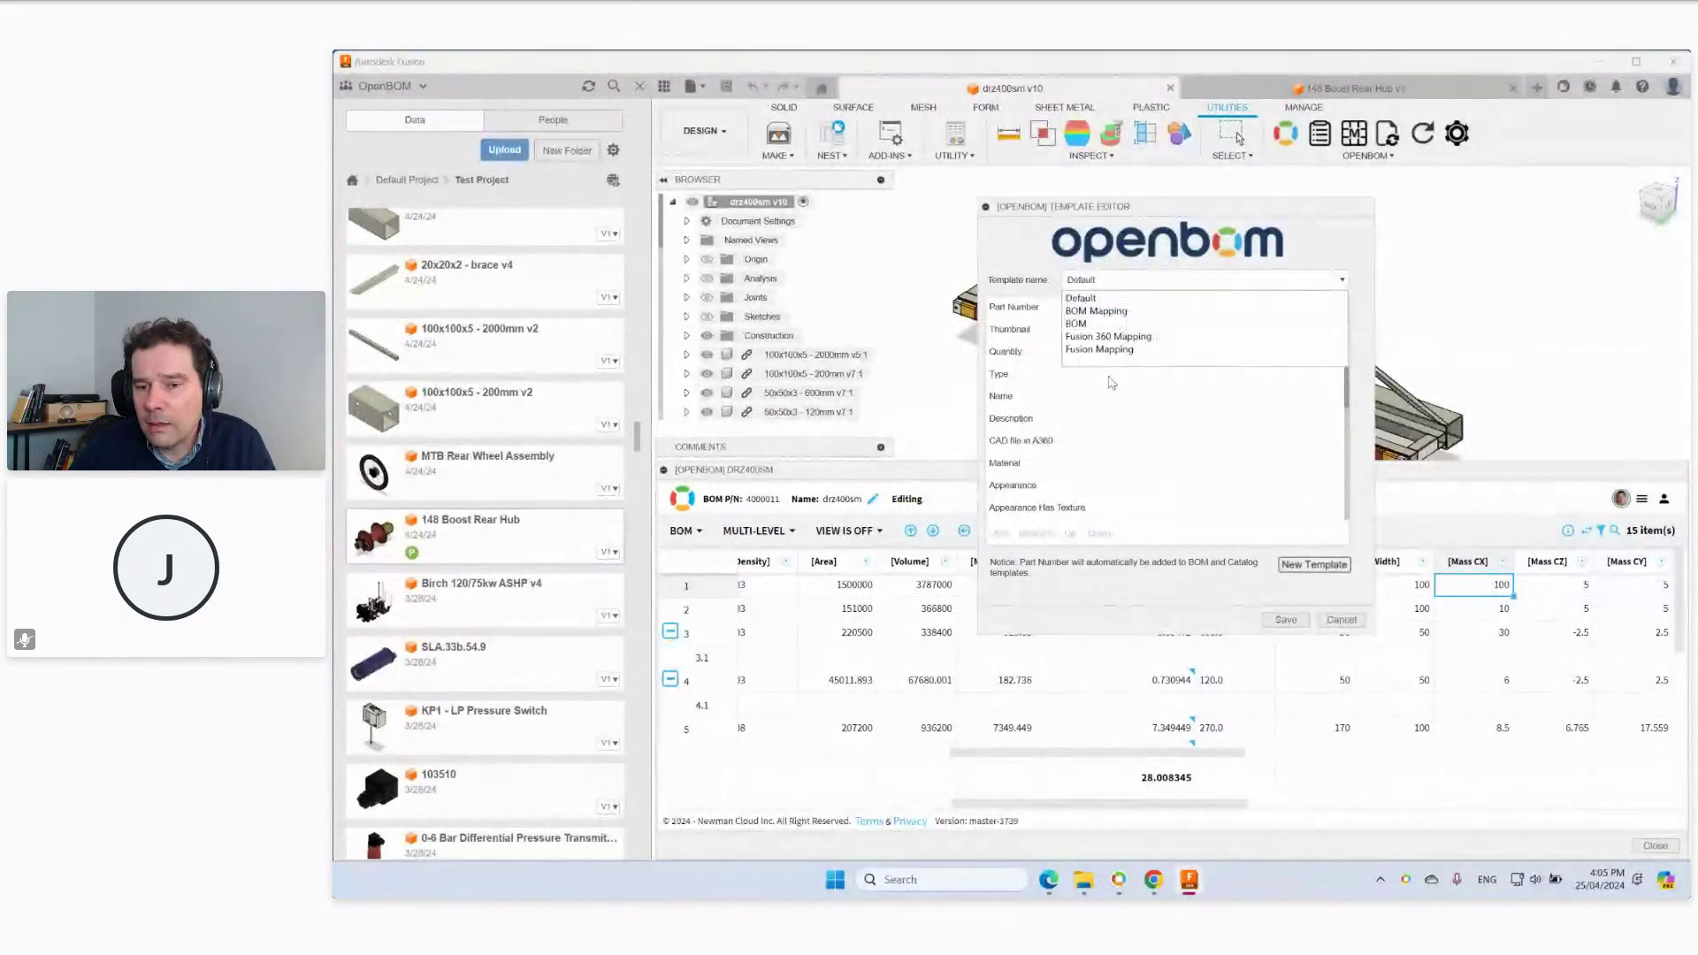
pyautogui.click(1140, 440)
# Review the Default template's properties like Mass, Area and Volume, then cancel both dialogs.
pyautogui.scroll(-1, 1347, 384)
pyautogui.scroll(-4, 1344, 398)
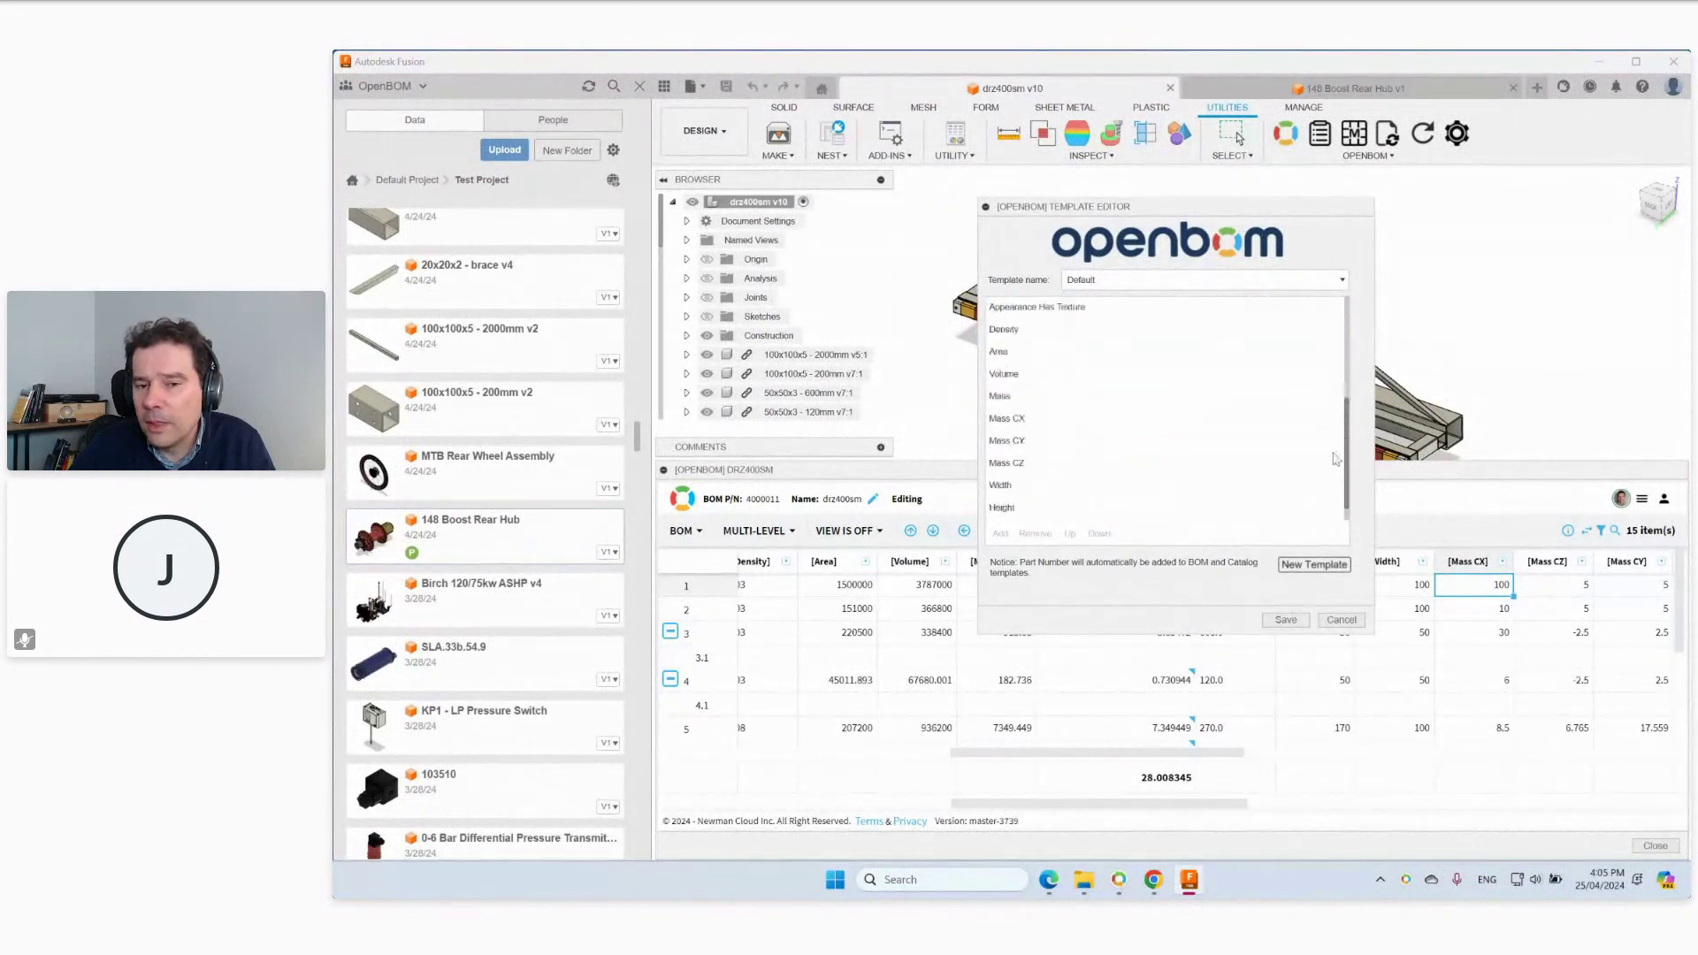
pyautogui.scroll(-1, 1335, 458)
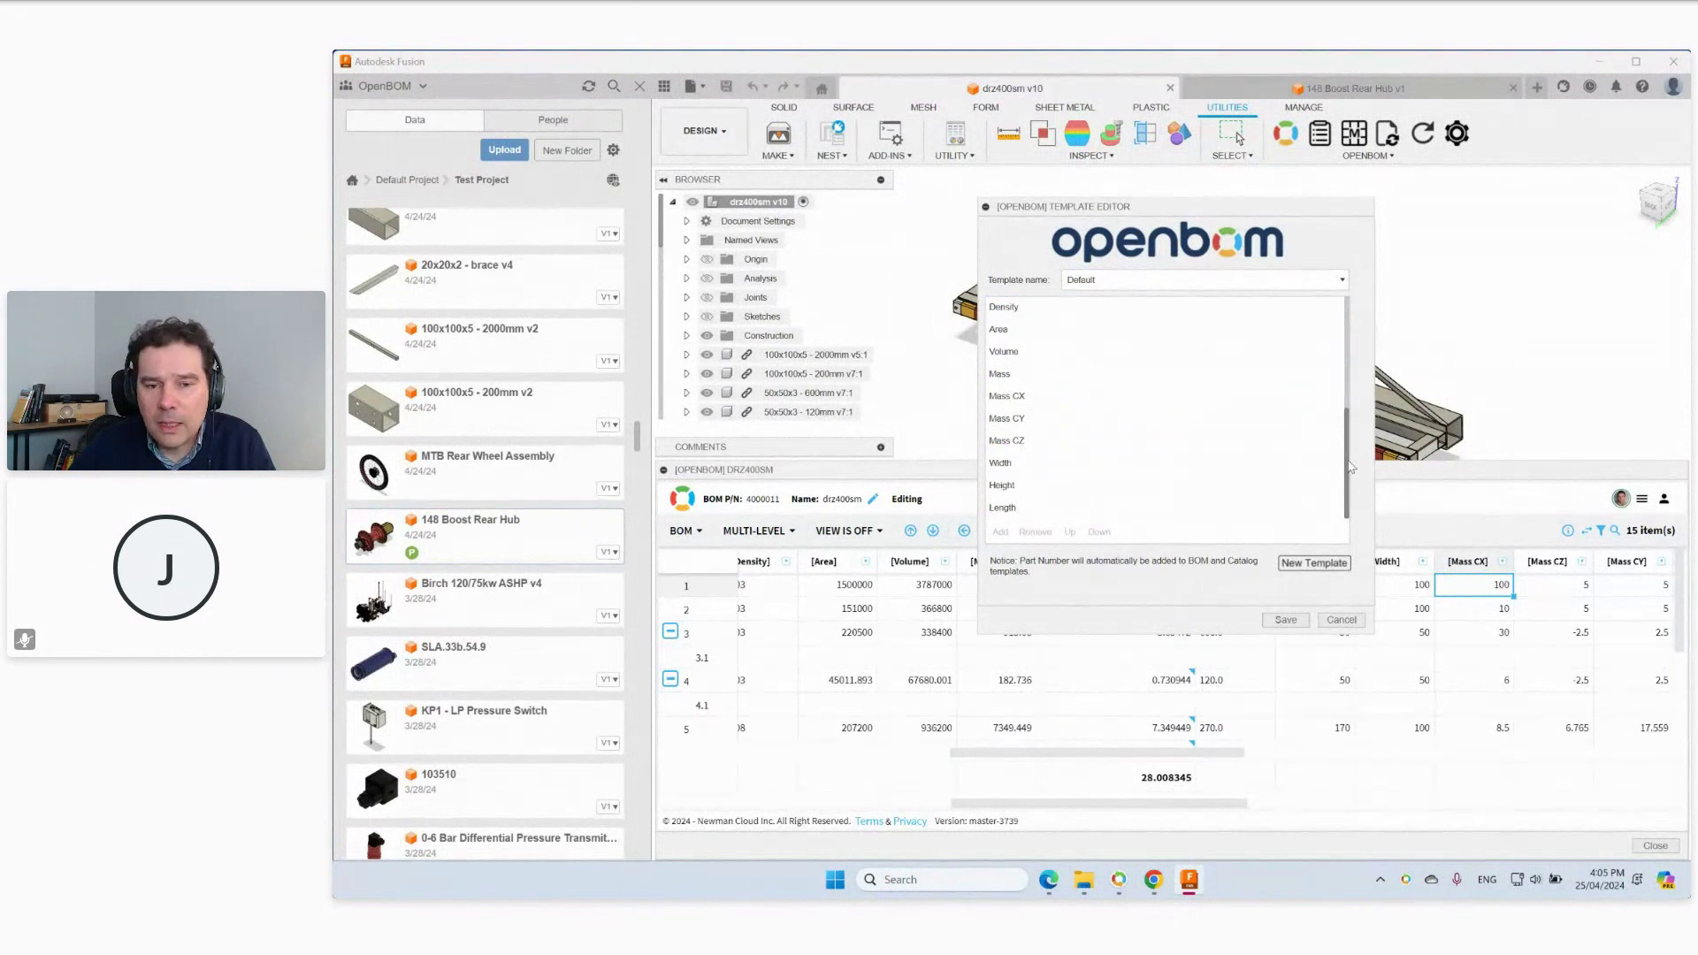
pyautogui.scroll(1, 1194, 389)
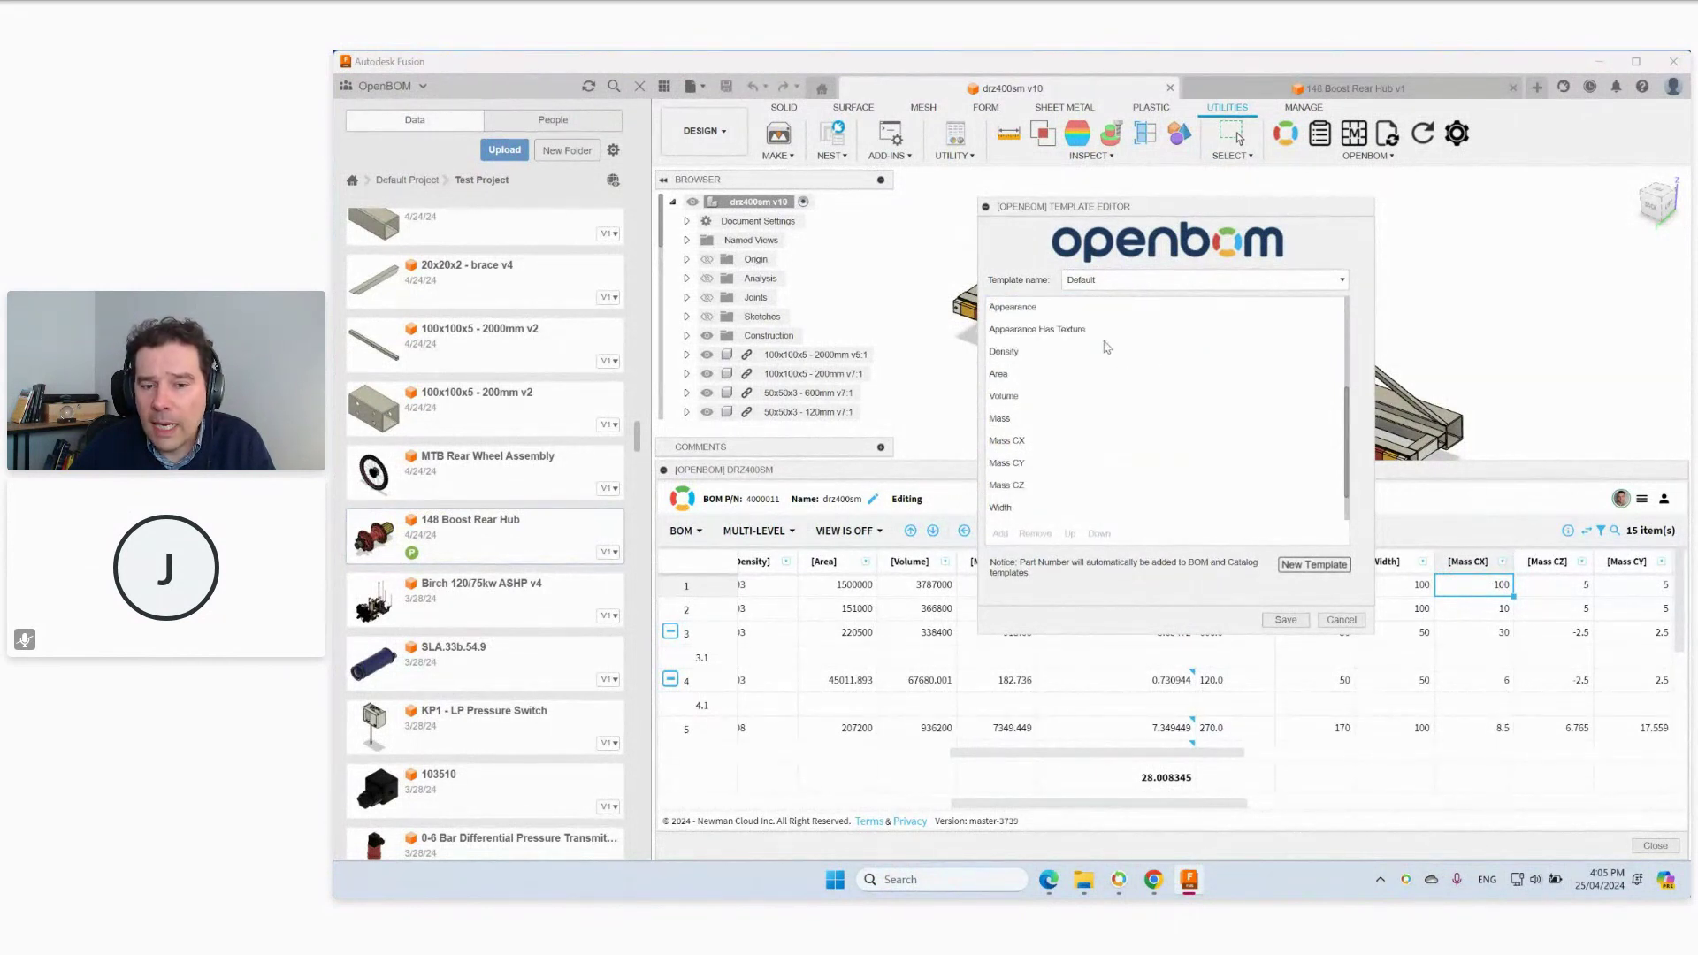
pyautogui.moveTo(1349, 436); pyautogui.dragTo(1351, 324)
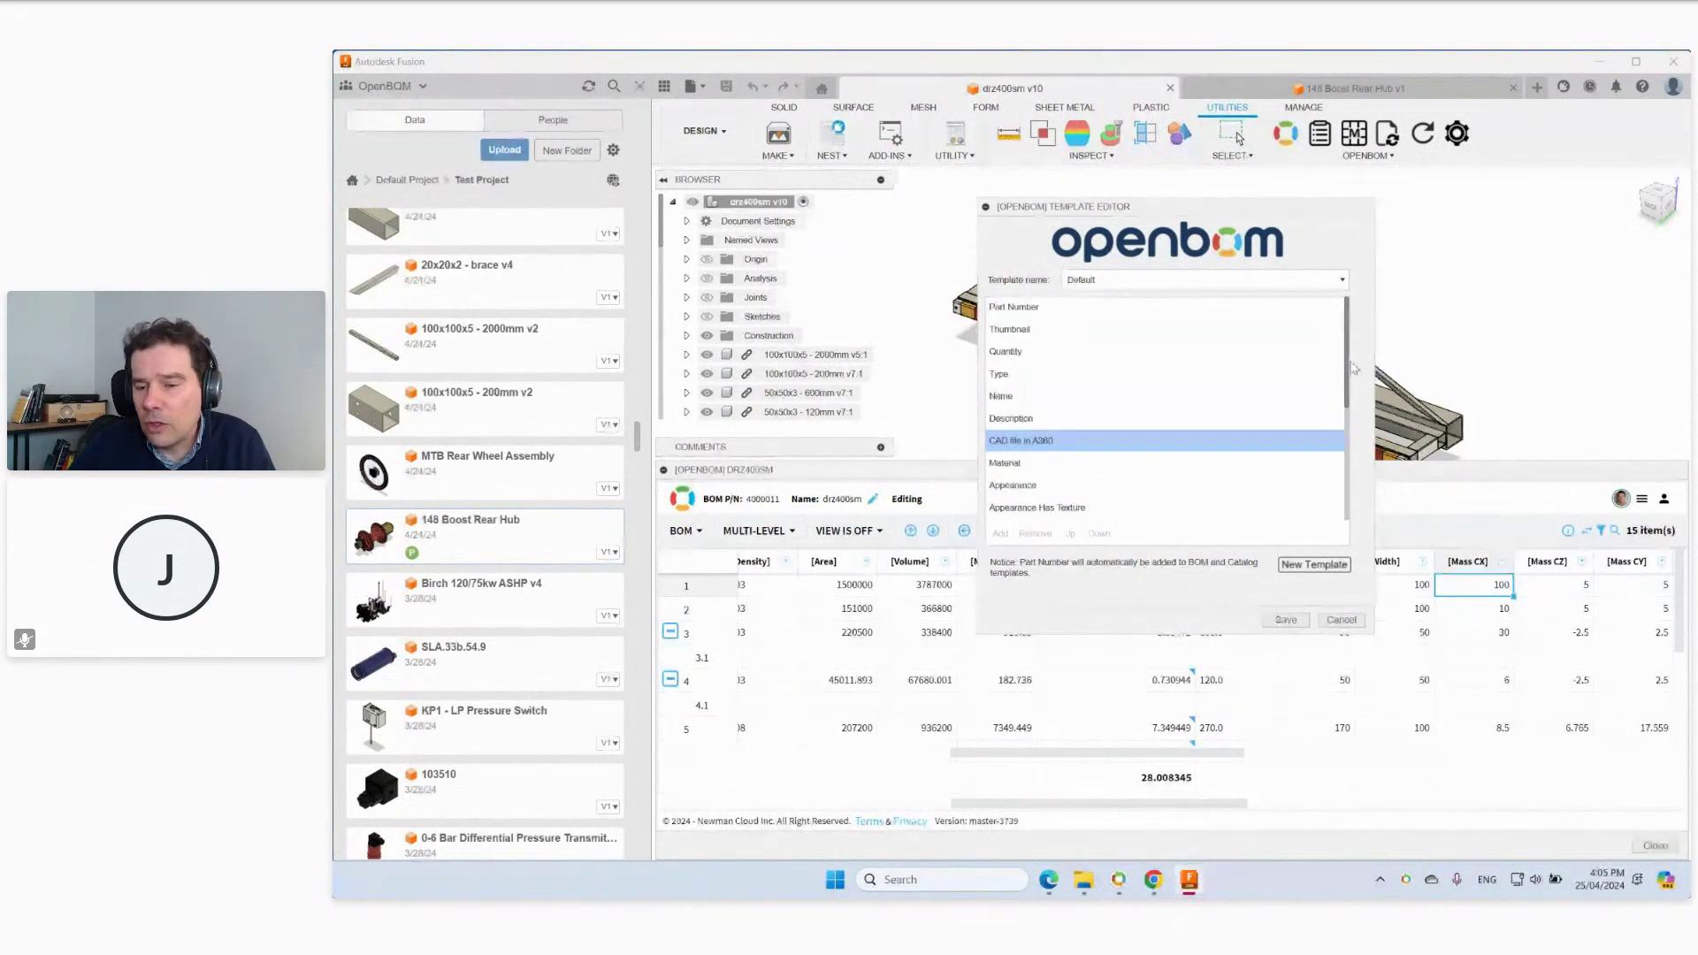
pyautogui.click(1342, 619)
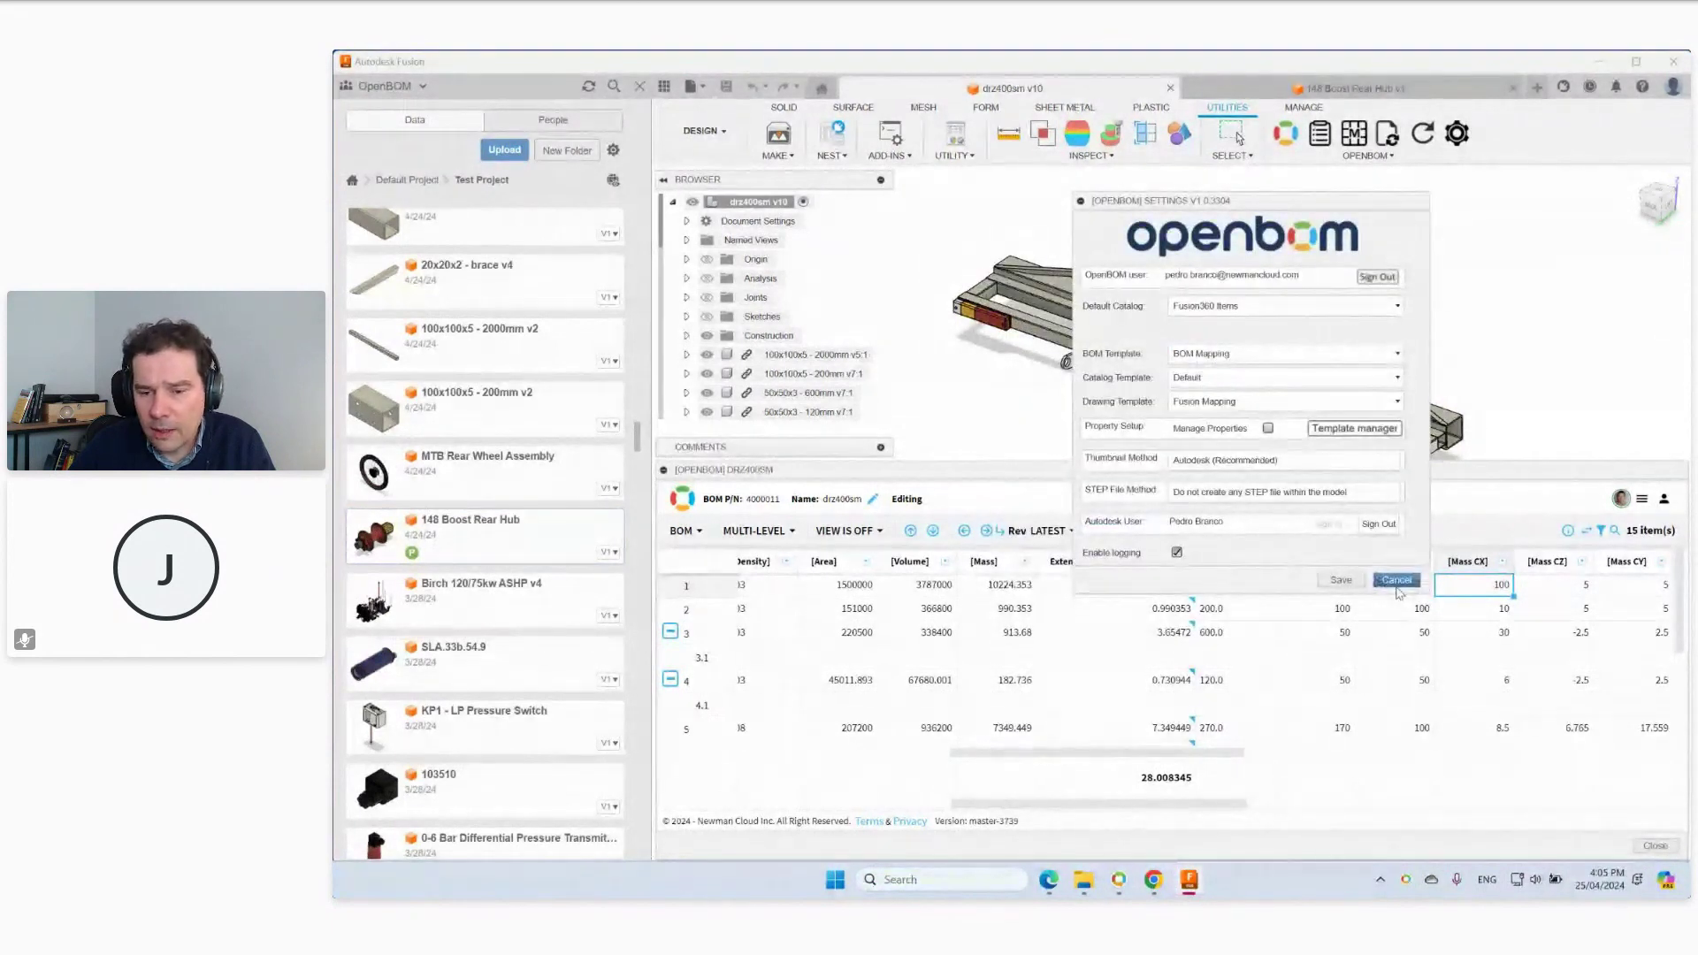
pyautogui.click(1397, 581)
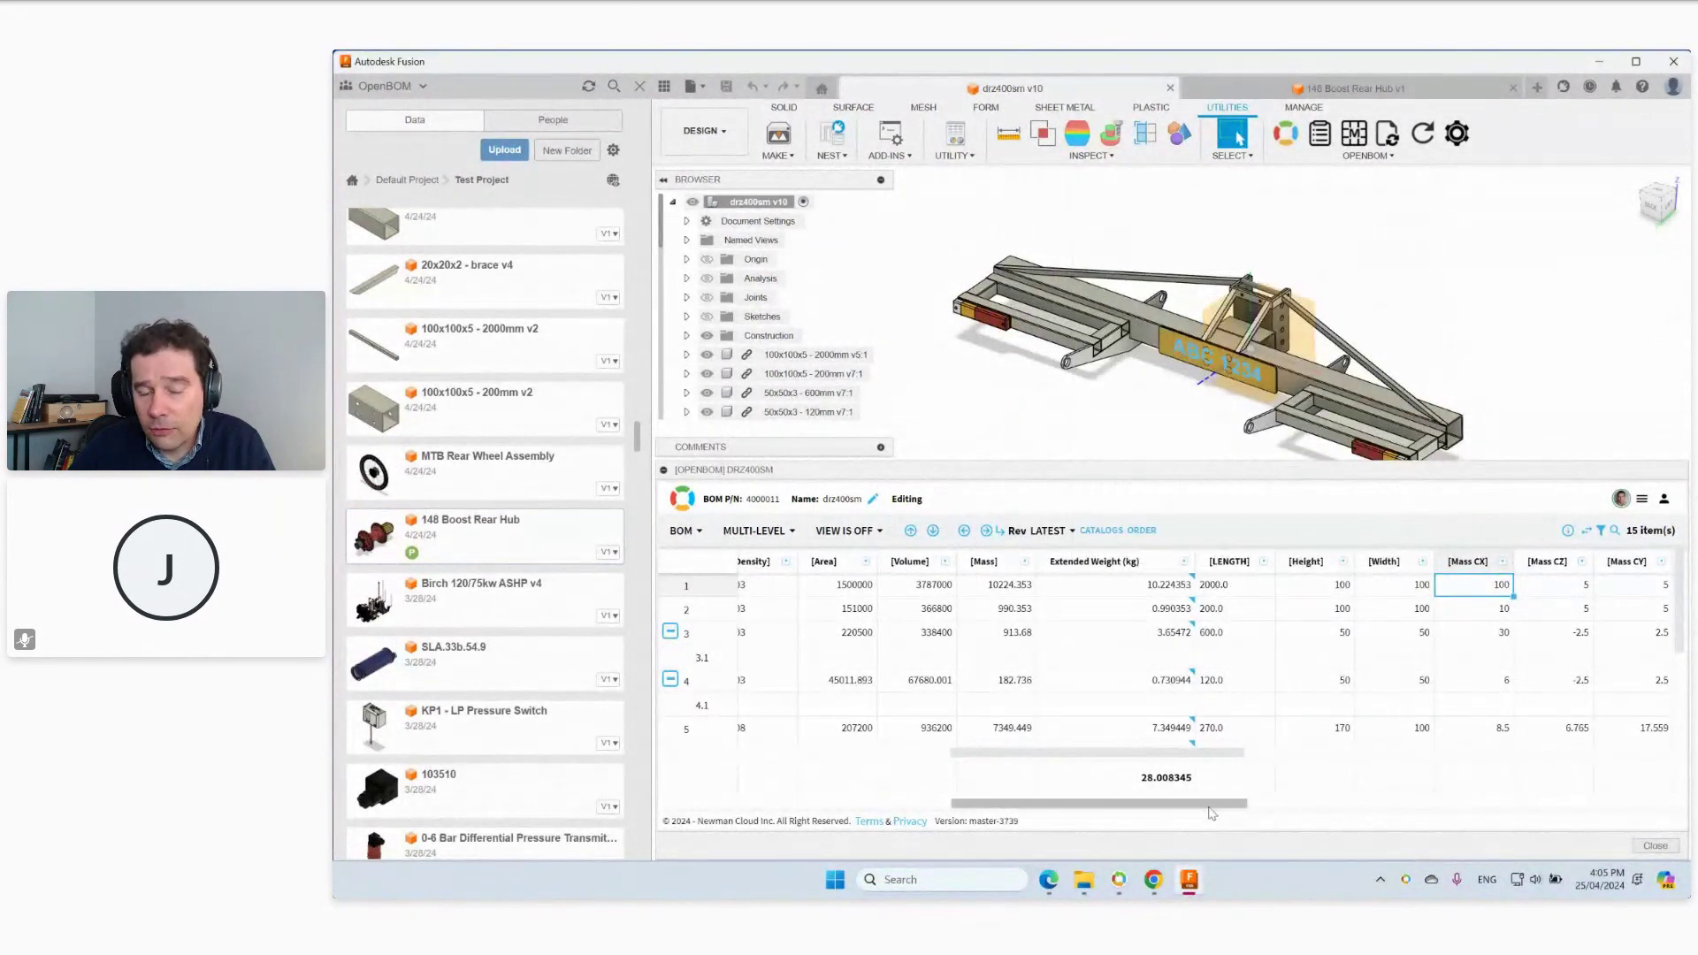
# Scroll the BOM table back to its first columns.
pyautogui.moveTo(1211, 812); pyautogui.dragTo(1179, 807)
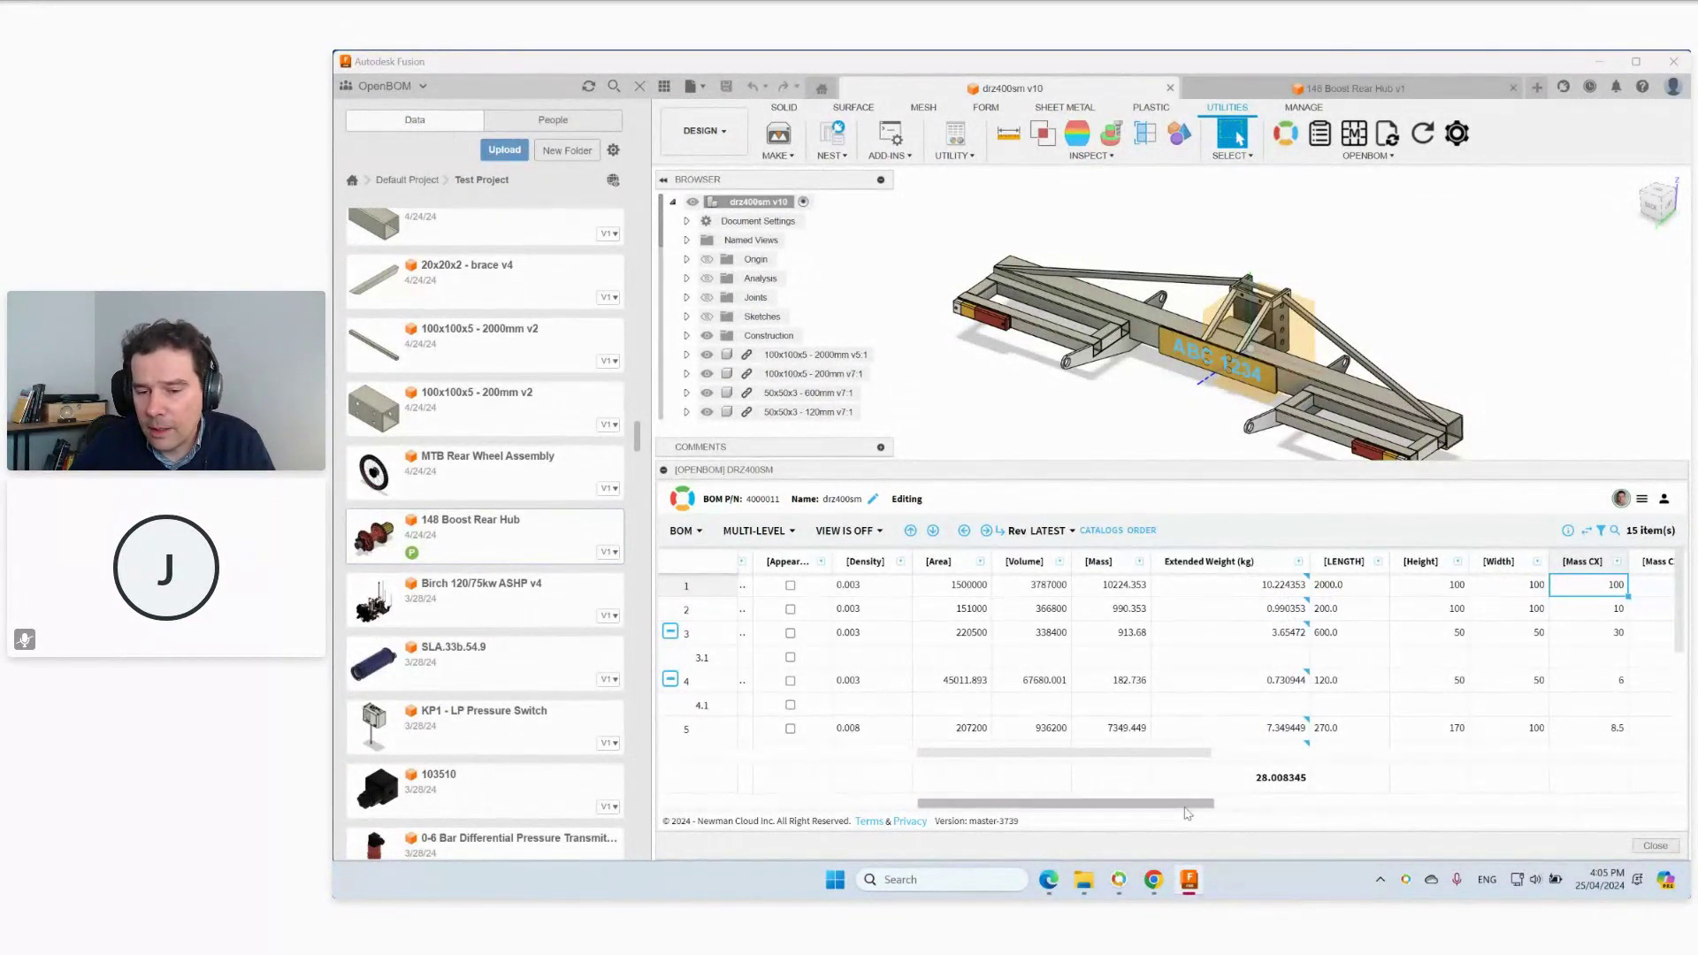
pyautogui.moveTo(1185, 808); pyautogui.dragTo(1146, 808)
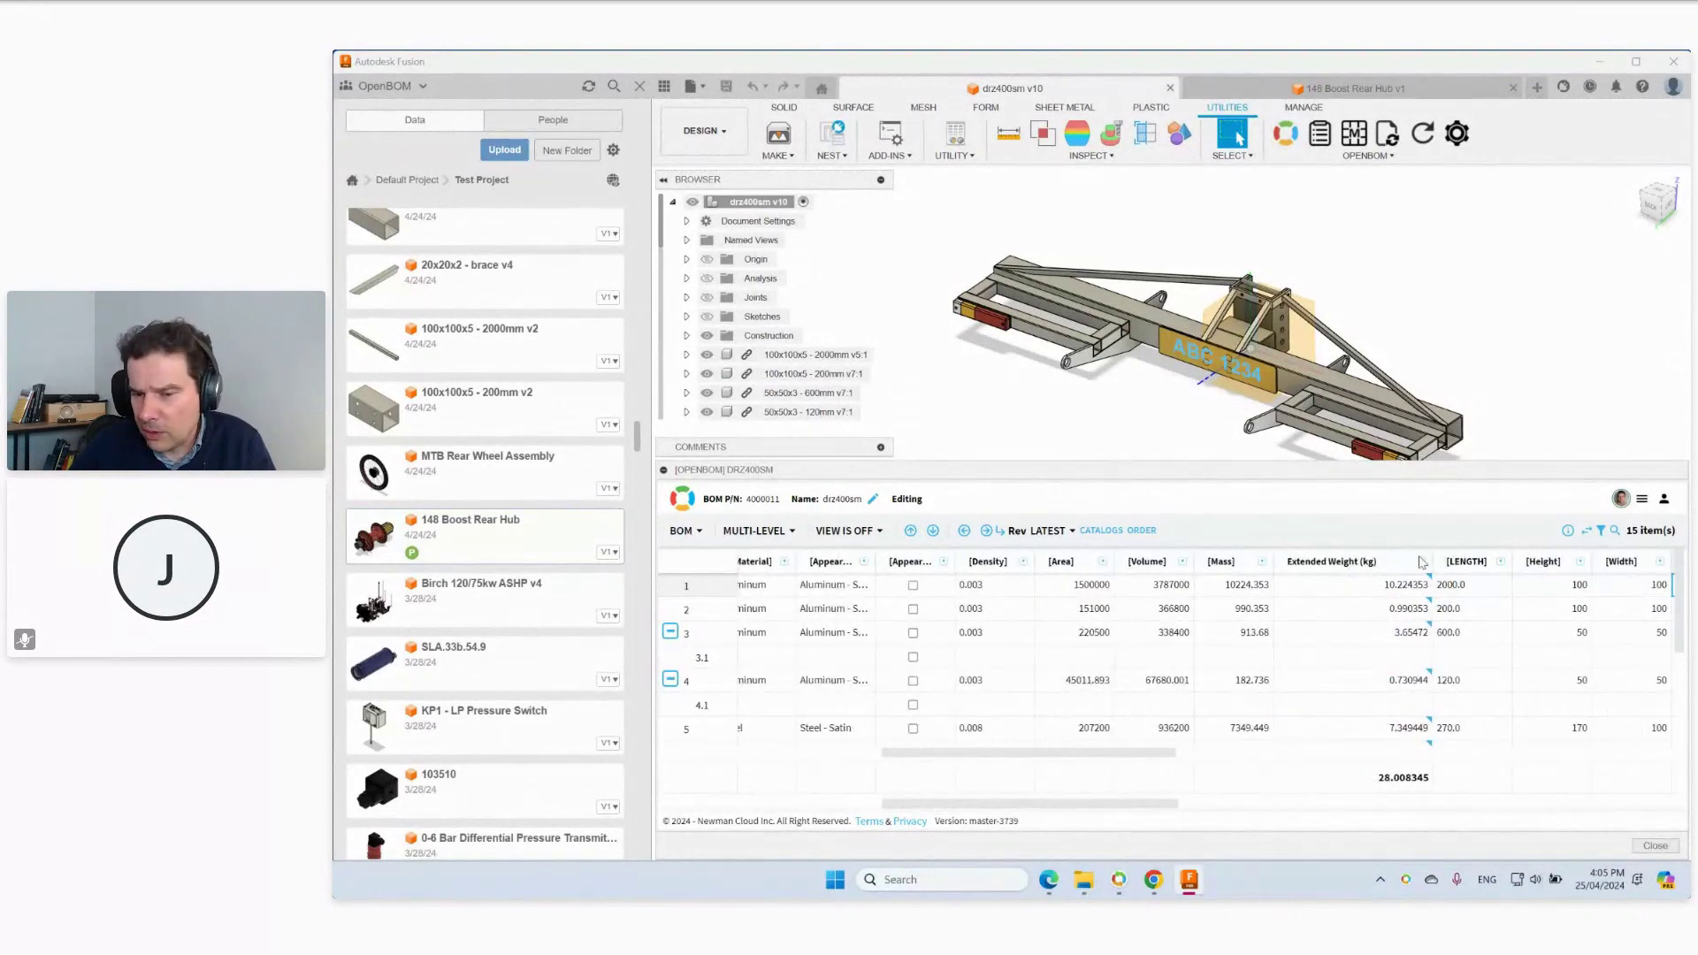
pyautogui.moveTo(1164, 806); pyautogui.dragTo(904, 812)
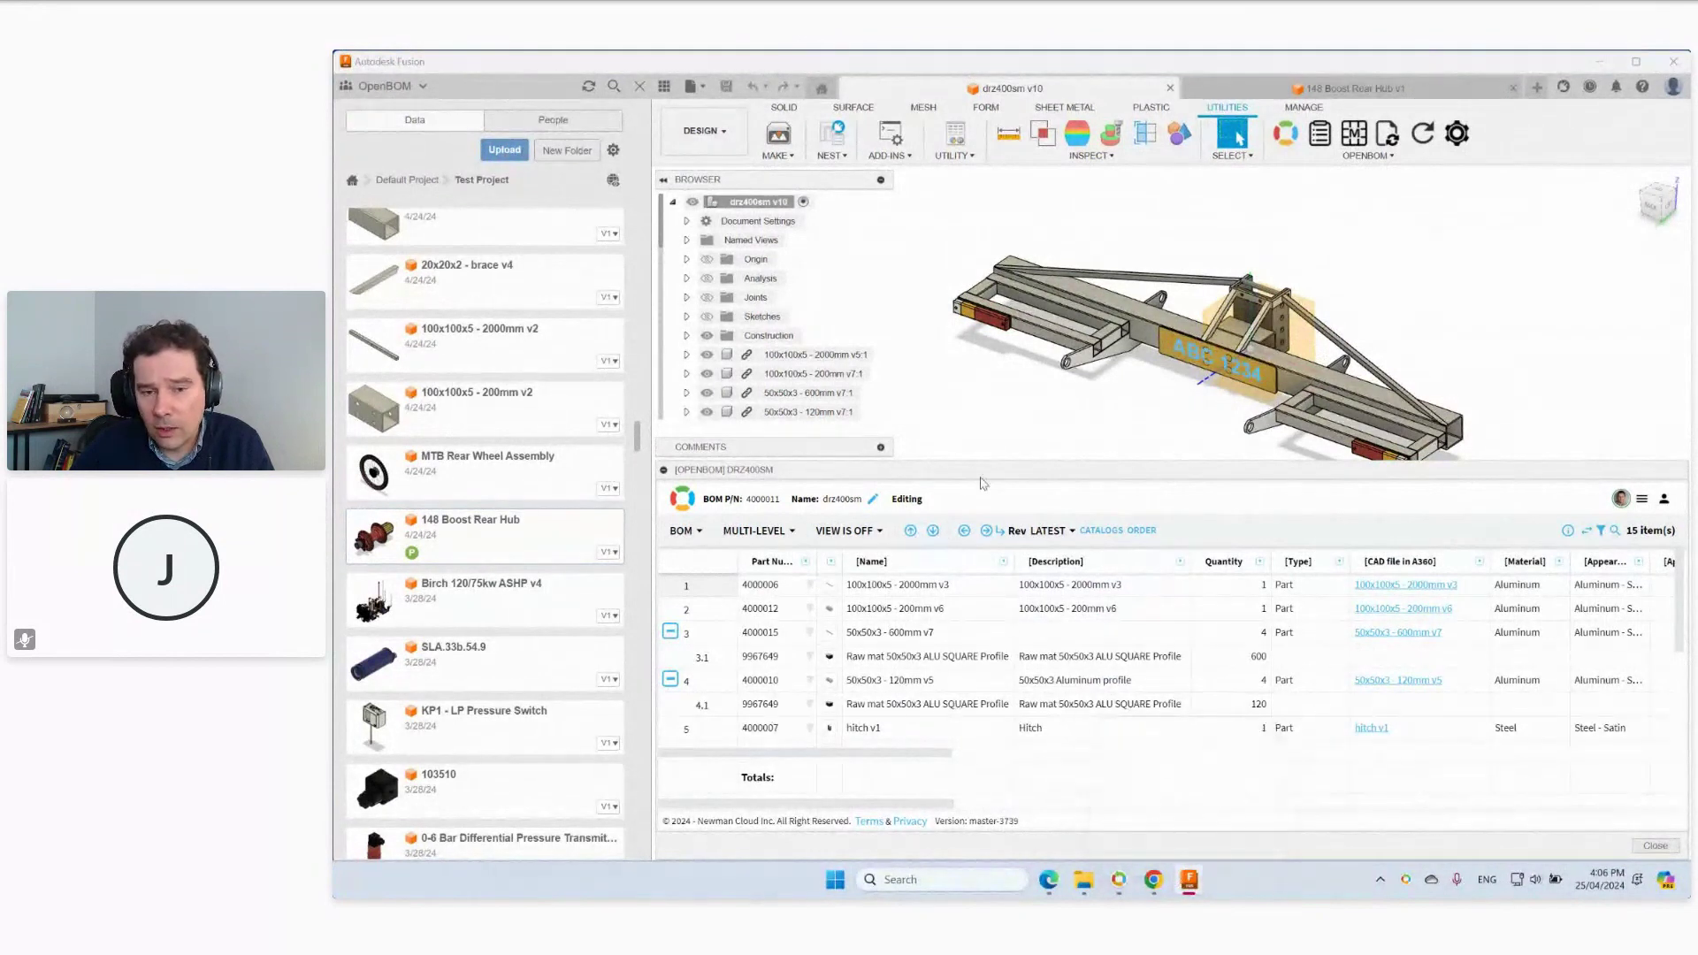
# Enlarge the BOM panel to show rows 1 through 8 and bring up the OpenBOM options menu.
pyautogui.moveTo(984, 460); pyautogui.dragTo(985, 386)
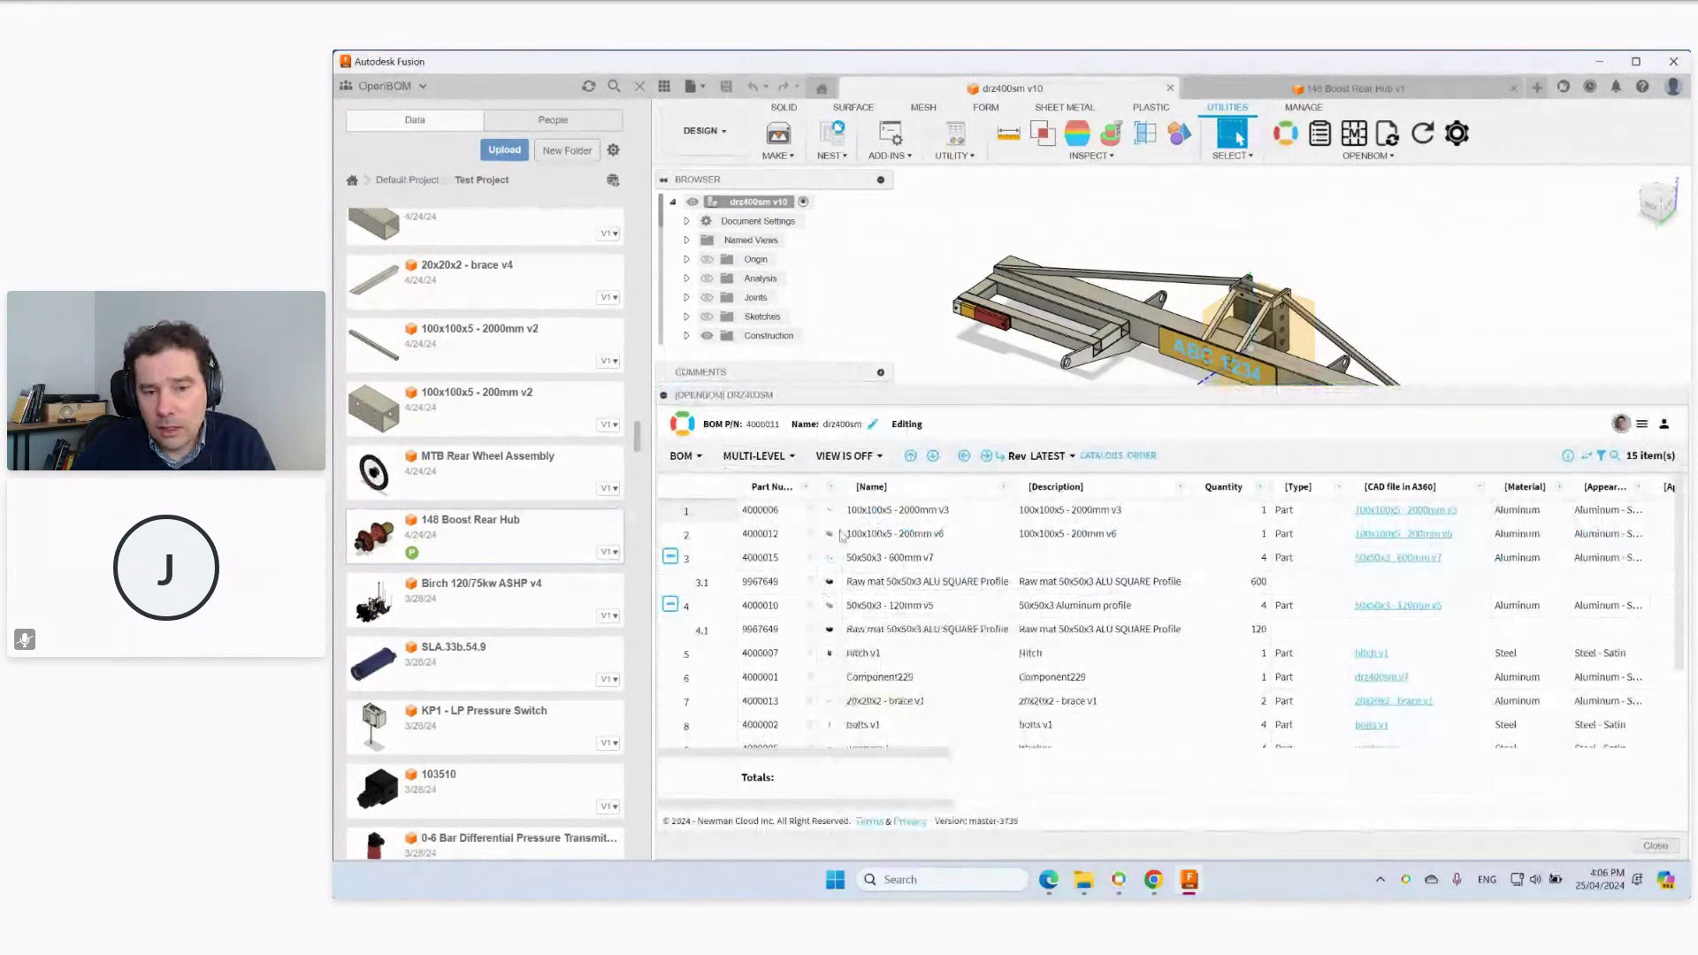
pyautogui.moveTo(829, 584)
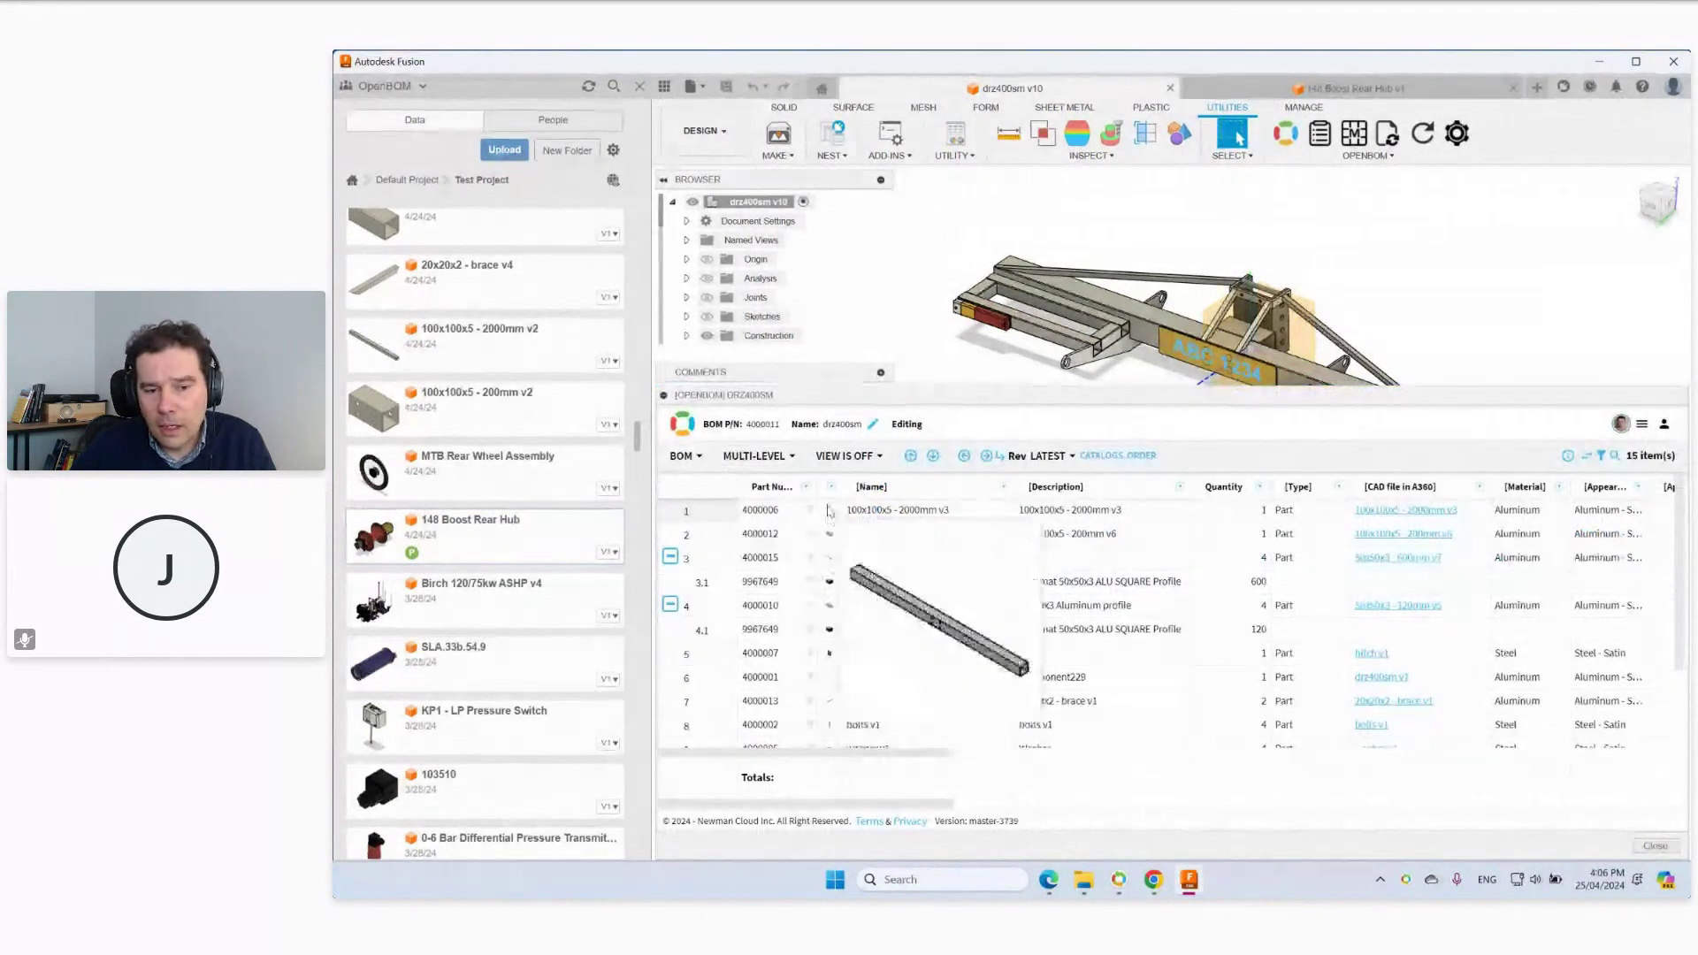
pyautogui.scroll(-1, 834, 632)
pyautogui.scroll(1, 833, 632)
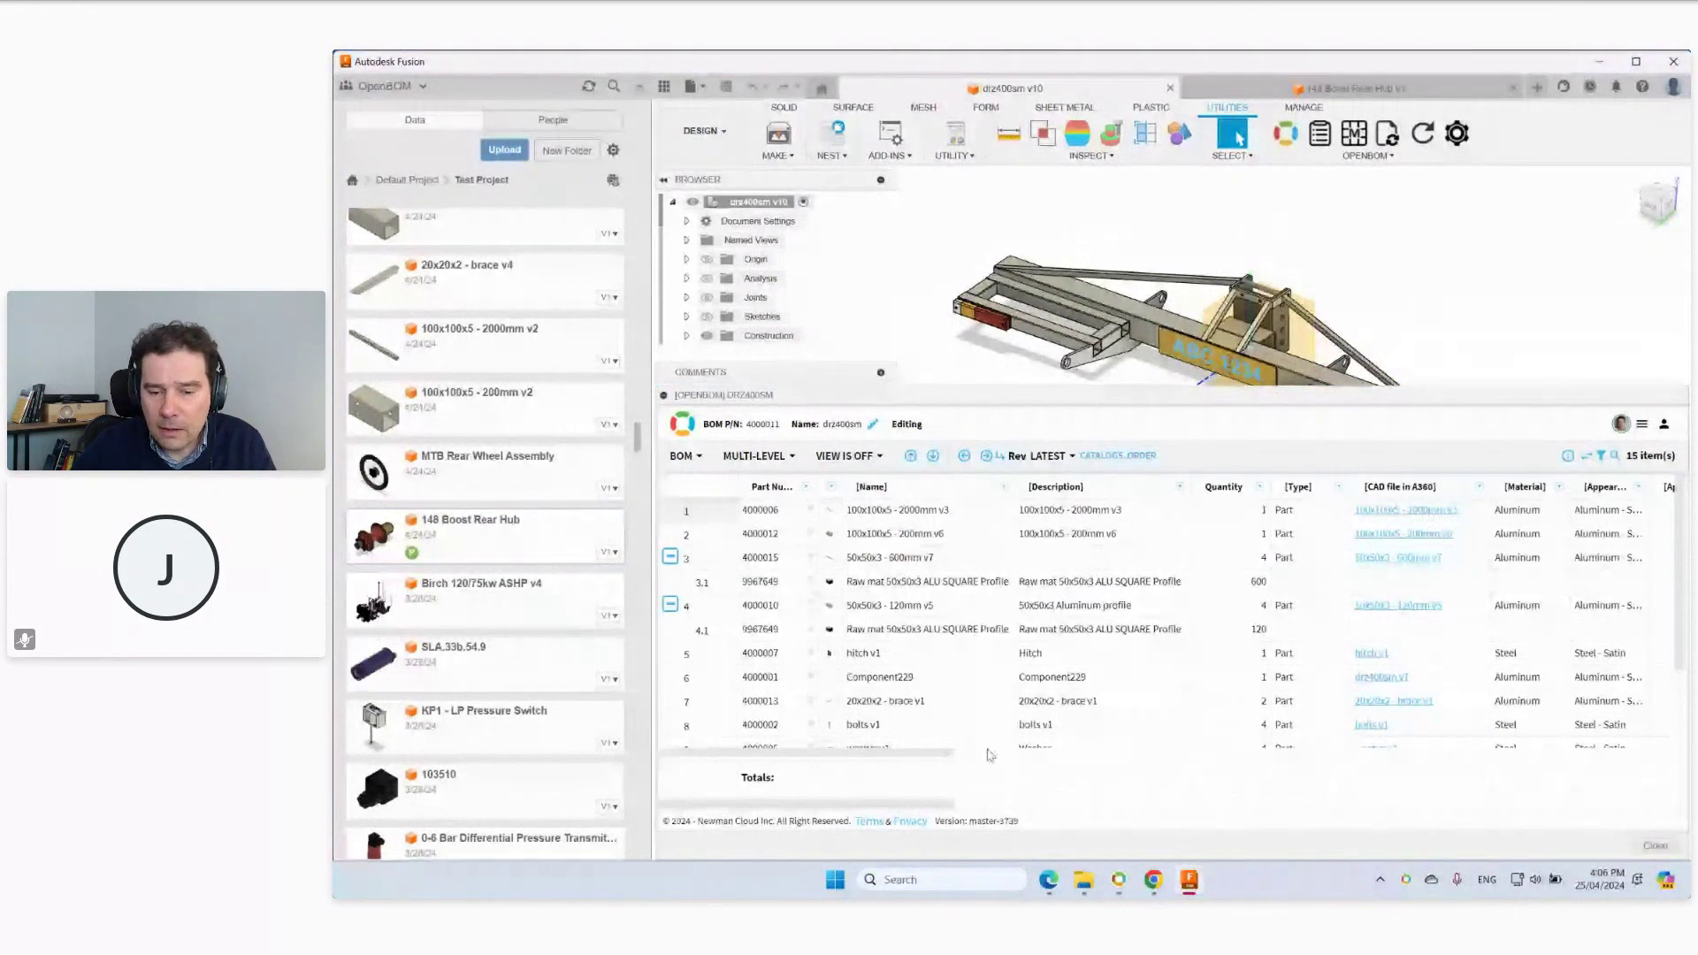
pyautogui.click(1641, 423)
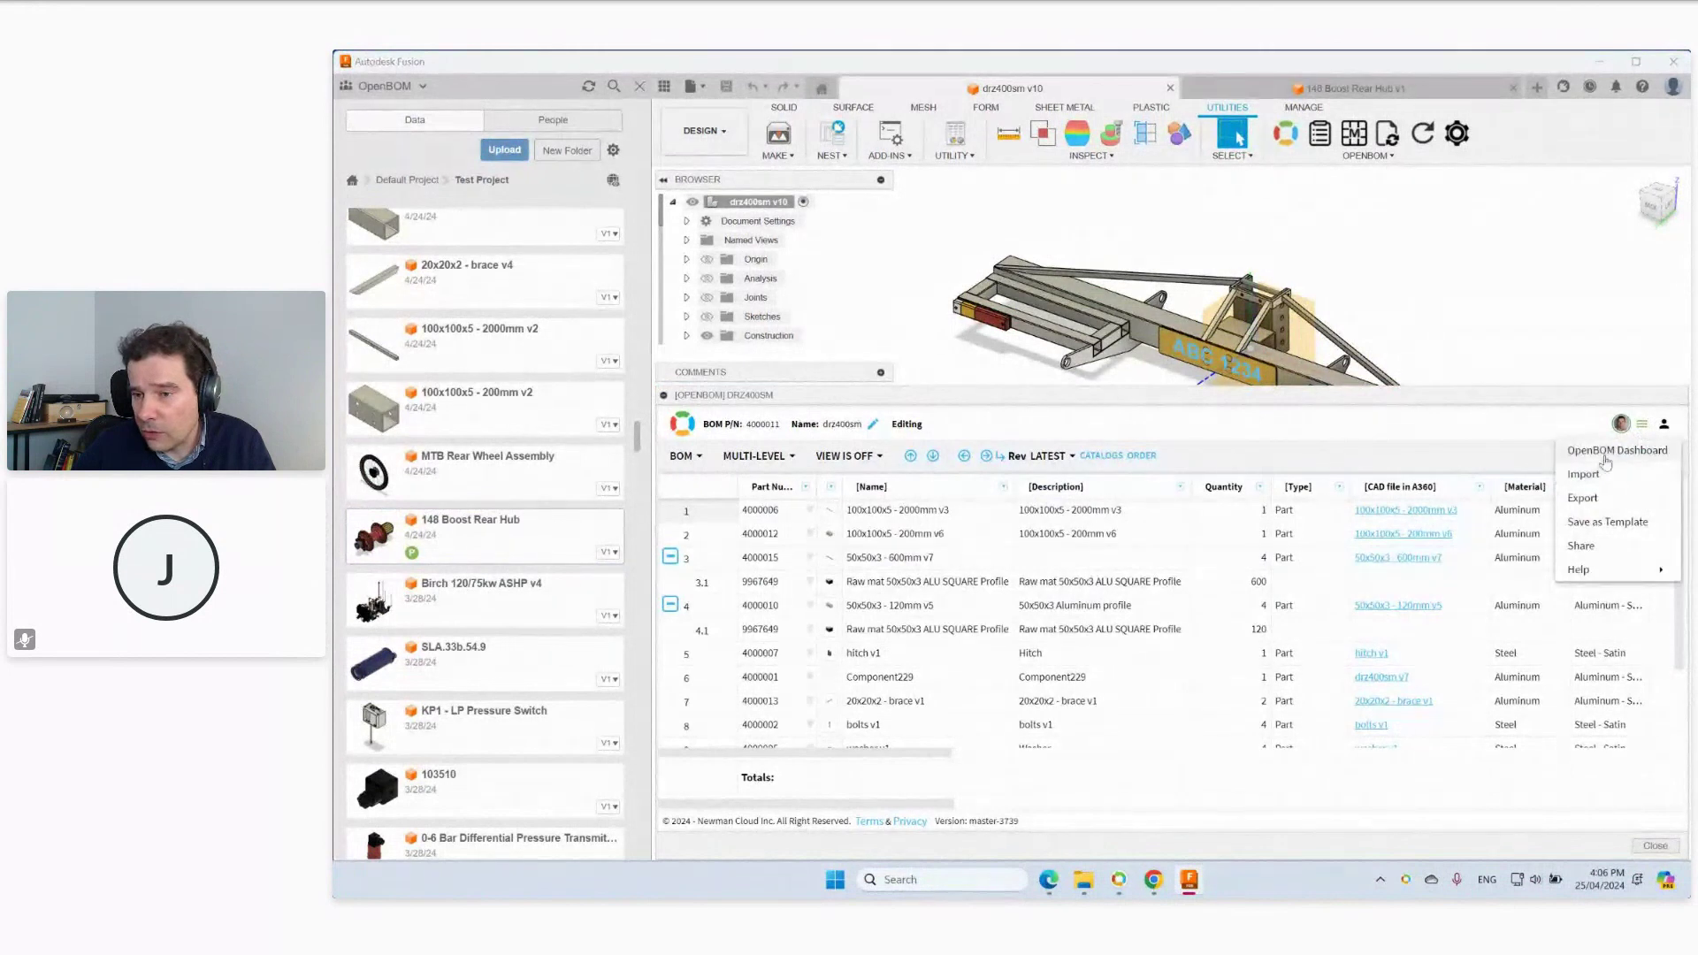
# In the browser dashboard, open the visualization tree for 4000011 Bike Carrier 400.
pyautogui.click(1153, 879)
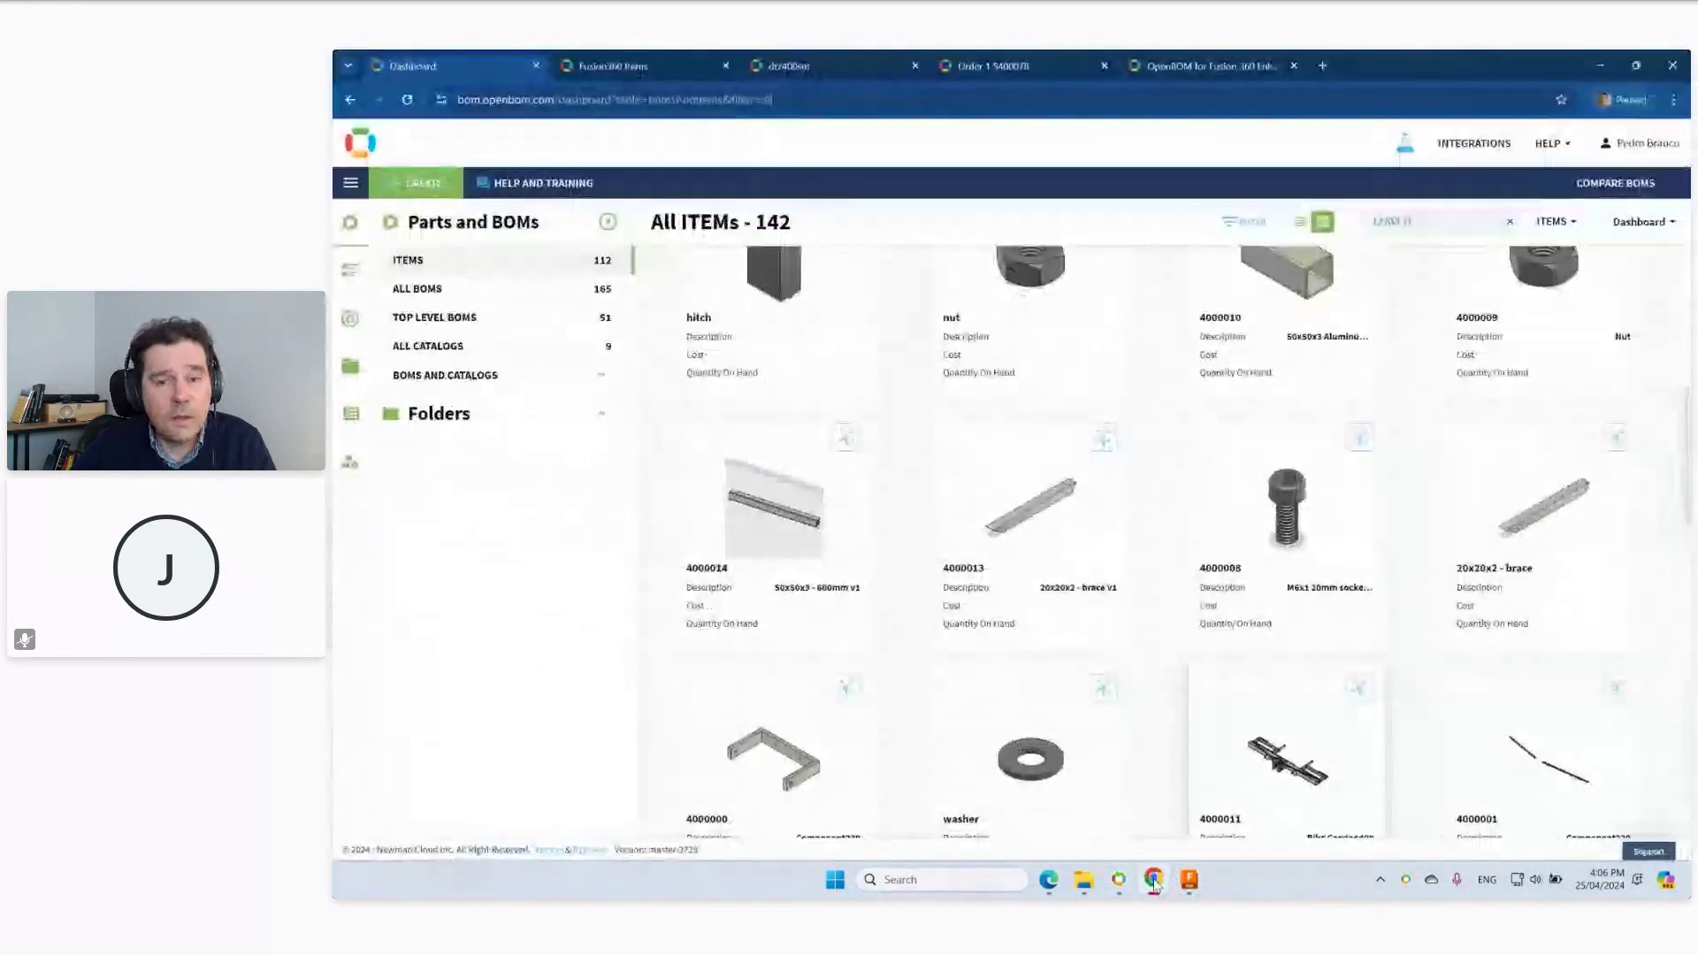
pyautogui.scroll(2, 1181, 451)
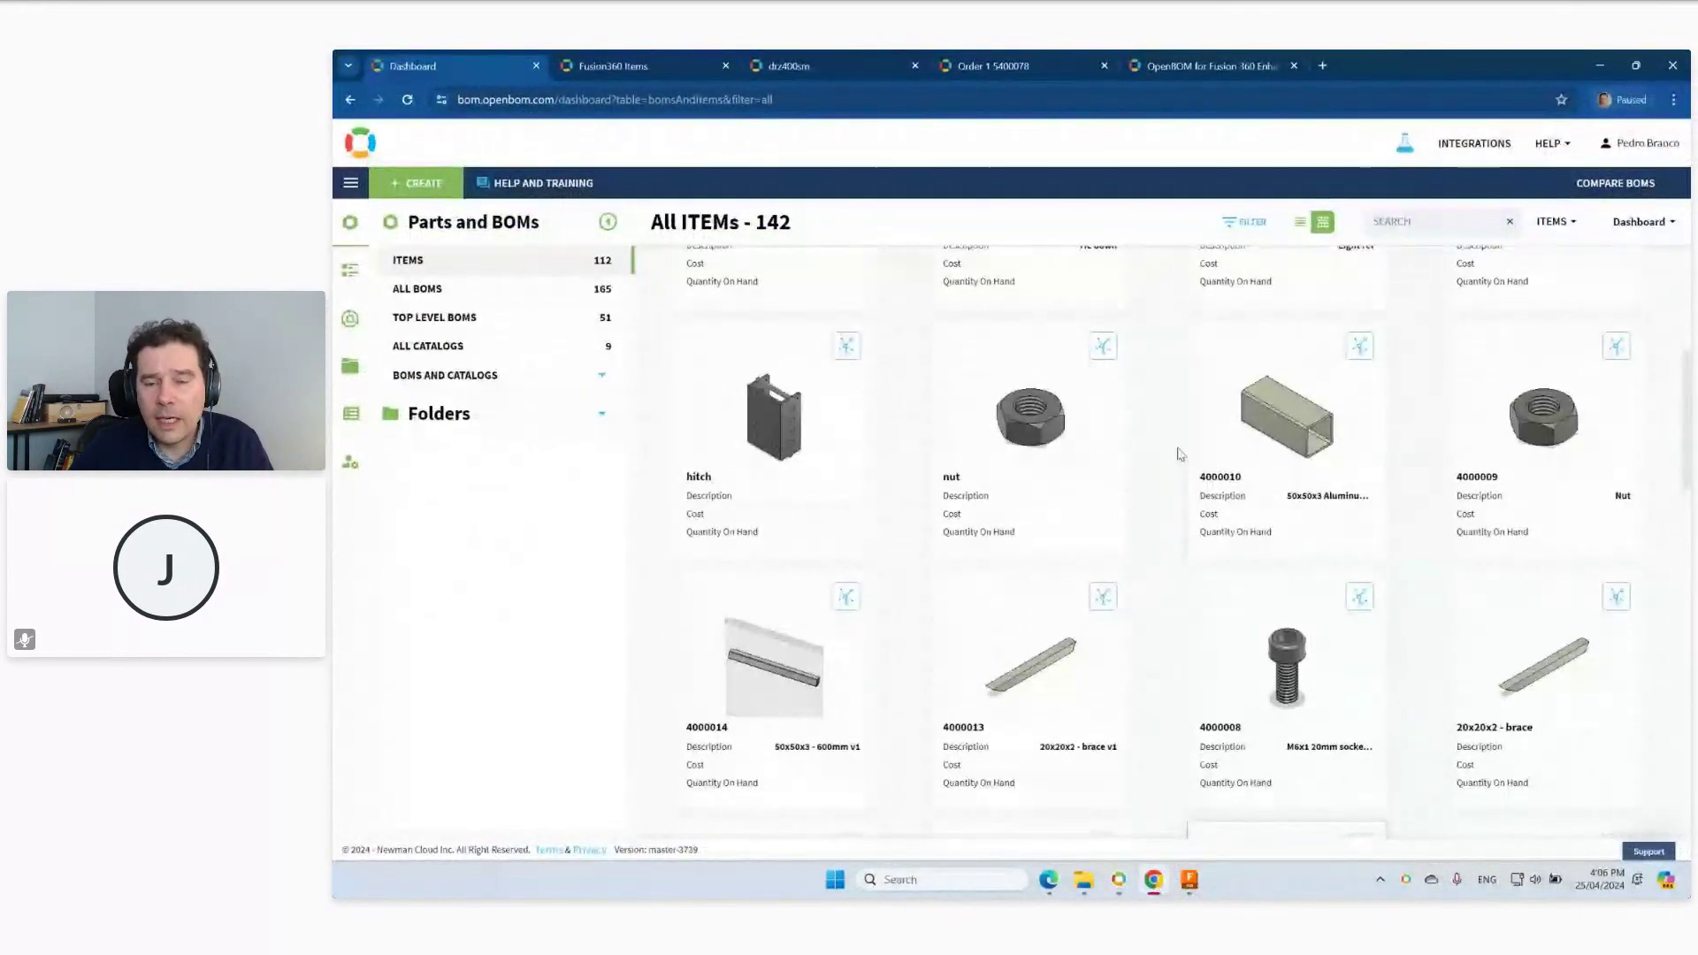
pyautogui.scroll(-2, 1179, 453)
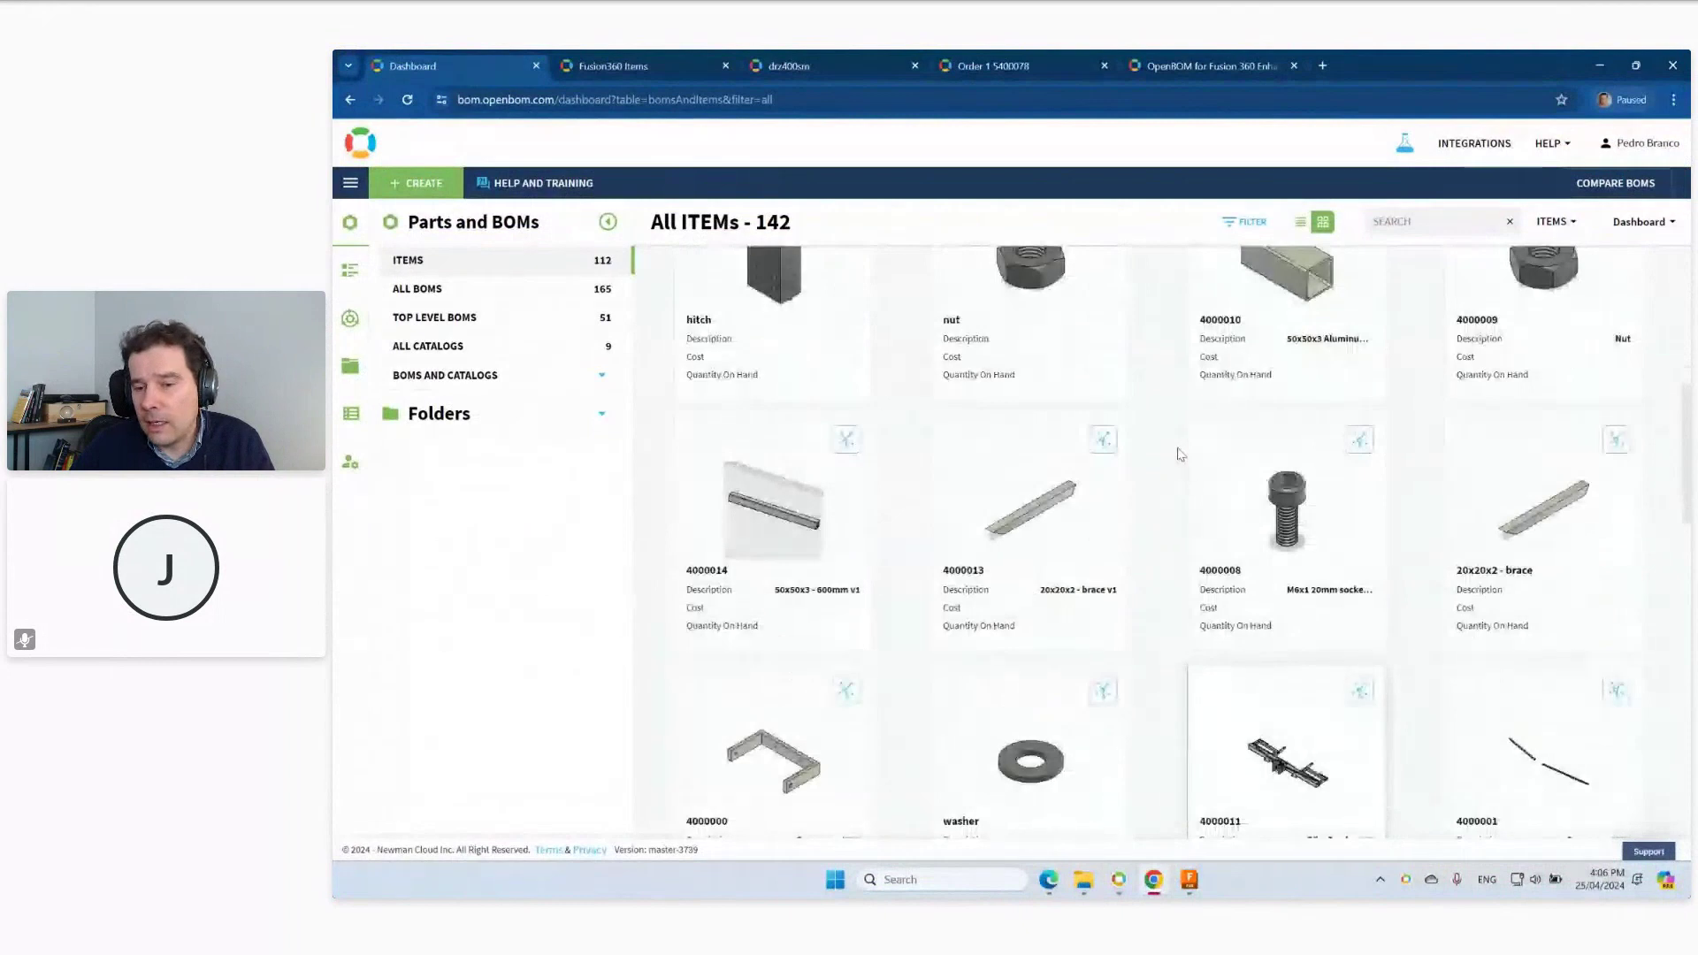
pyautogui.scroll(-3, 1179, 454)
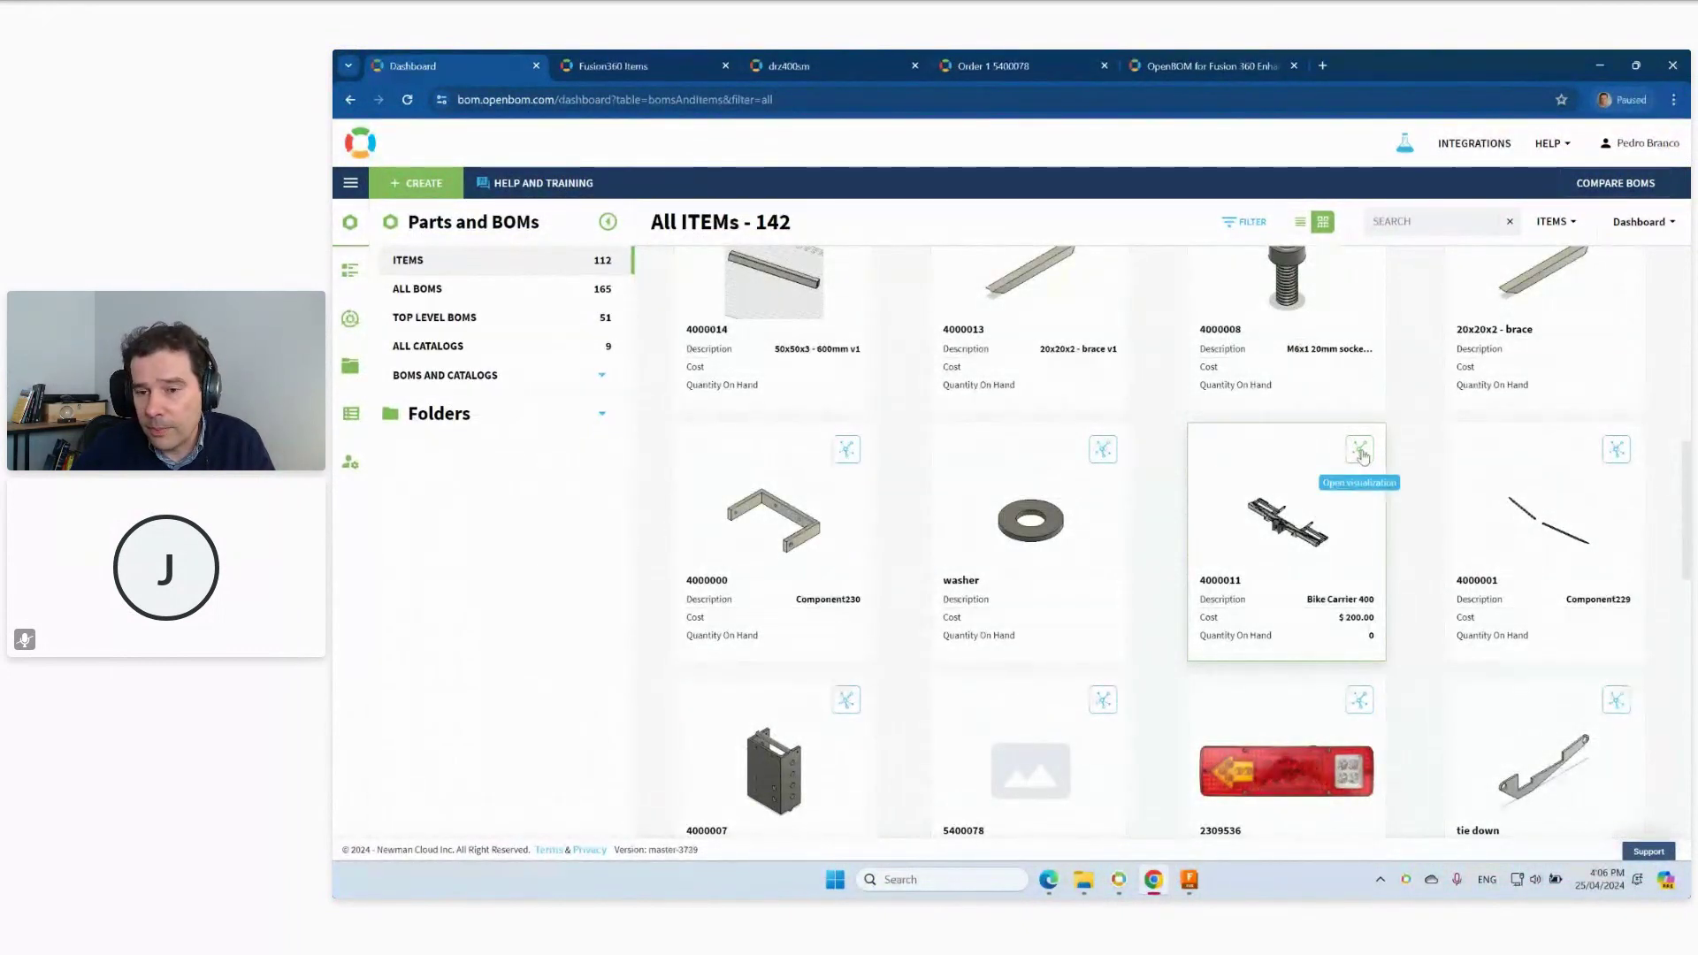
pyautogui.click(1359, 451)
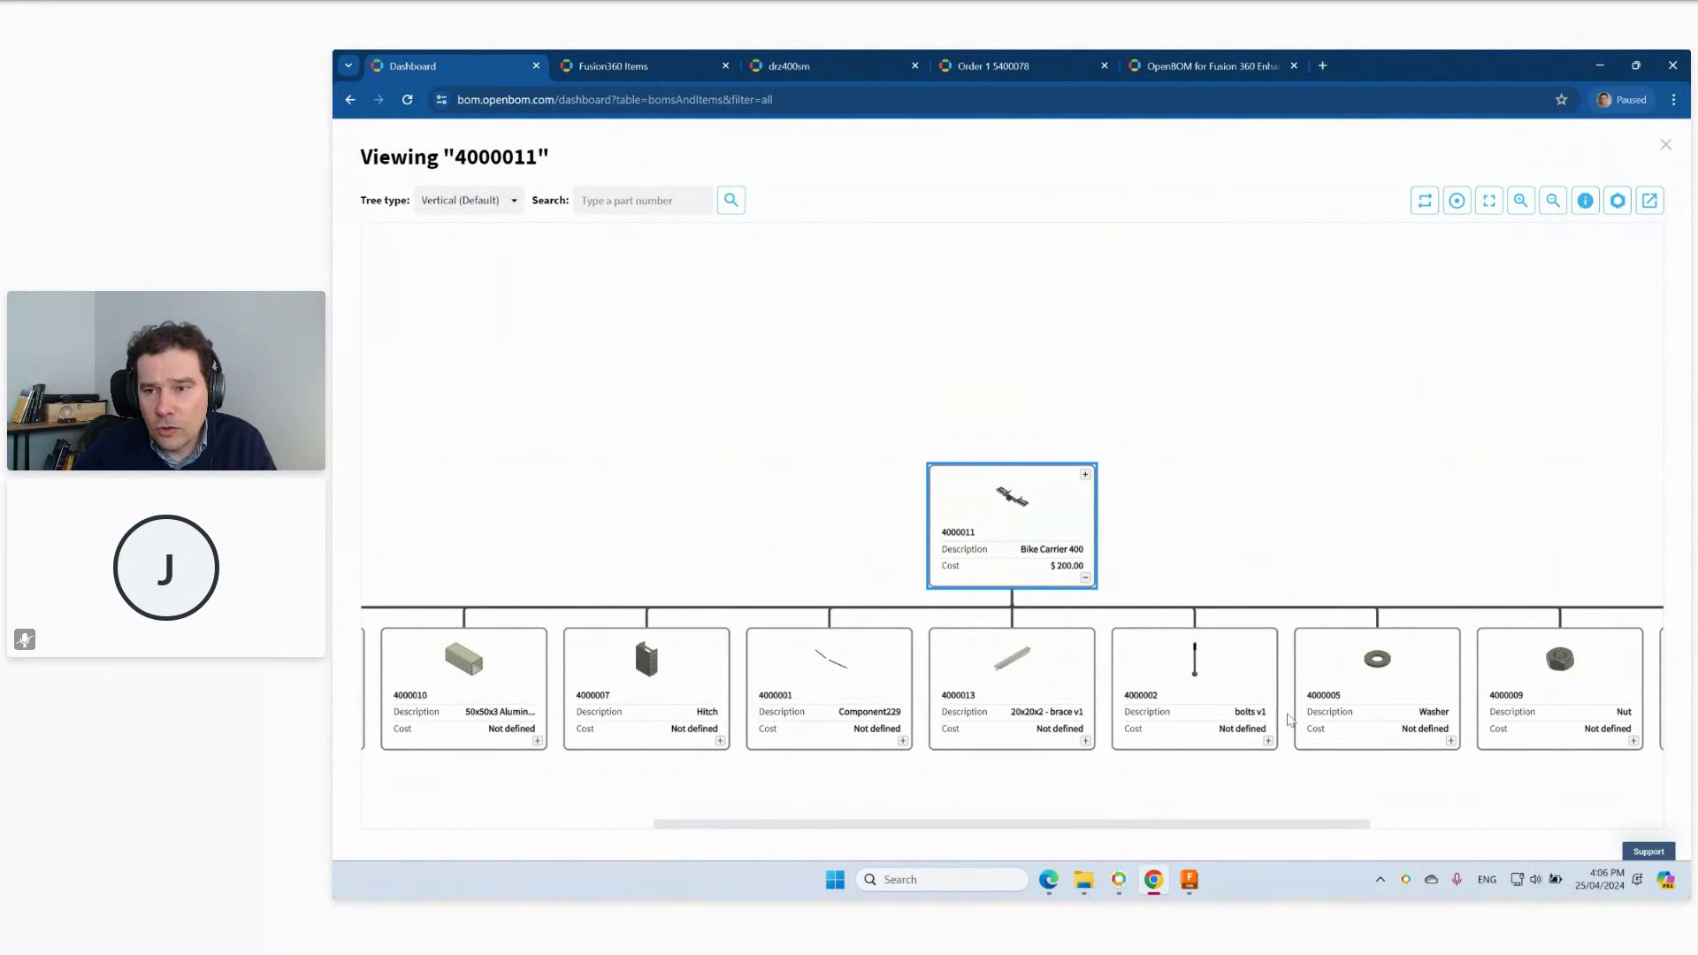
# Show item details for 4000011 (drz400sm v7, Mass 29056.636, cost $200.00) beside the tree.
pyautogui.click(1586, 204)
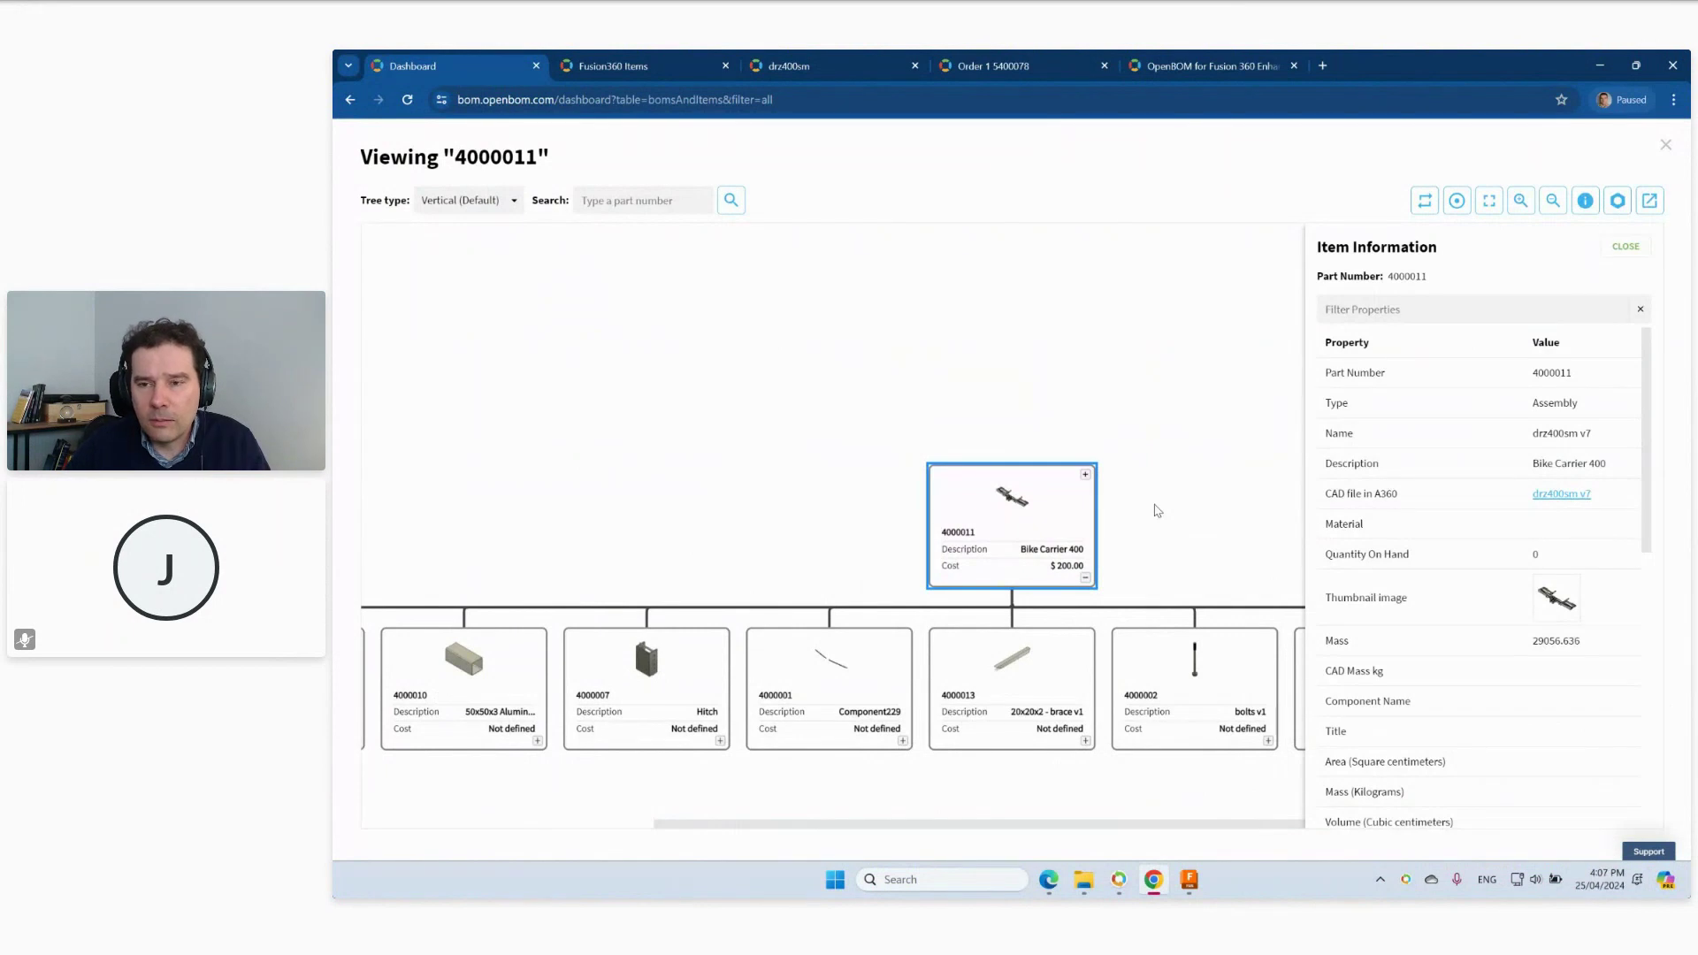
pyautogui.moveTo(1157, 510); pyautogui.dragTo(1031, 462)
pyautogui.moveTo(1152, 477); pyautogui.dragTo(1123, 398)
pyautogui.hscroll(-5, 1123, 398)
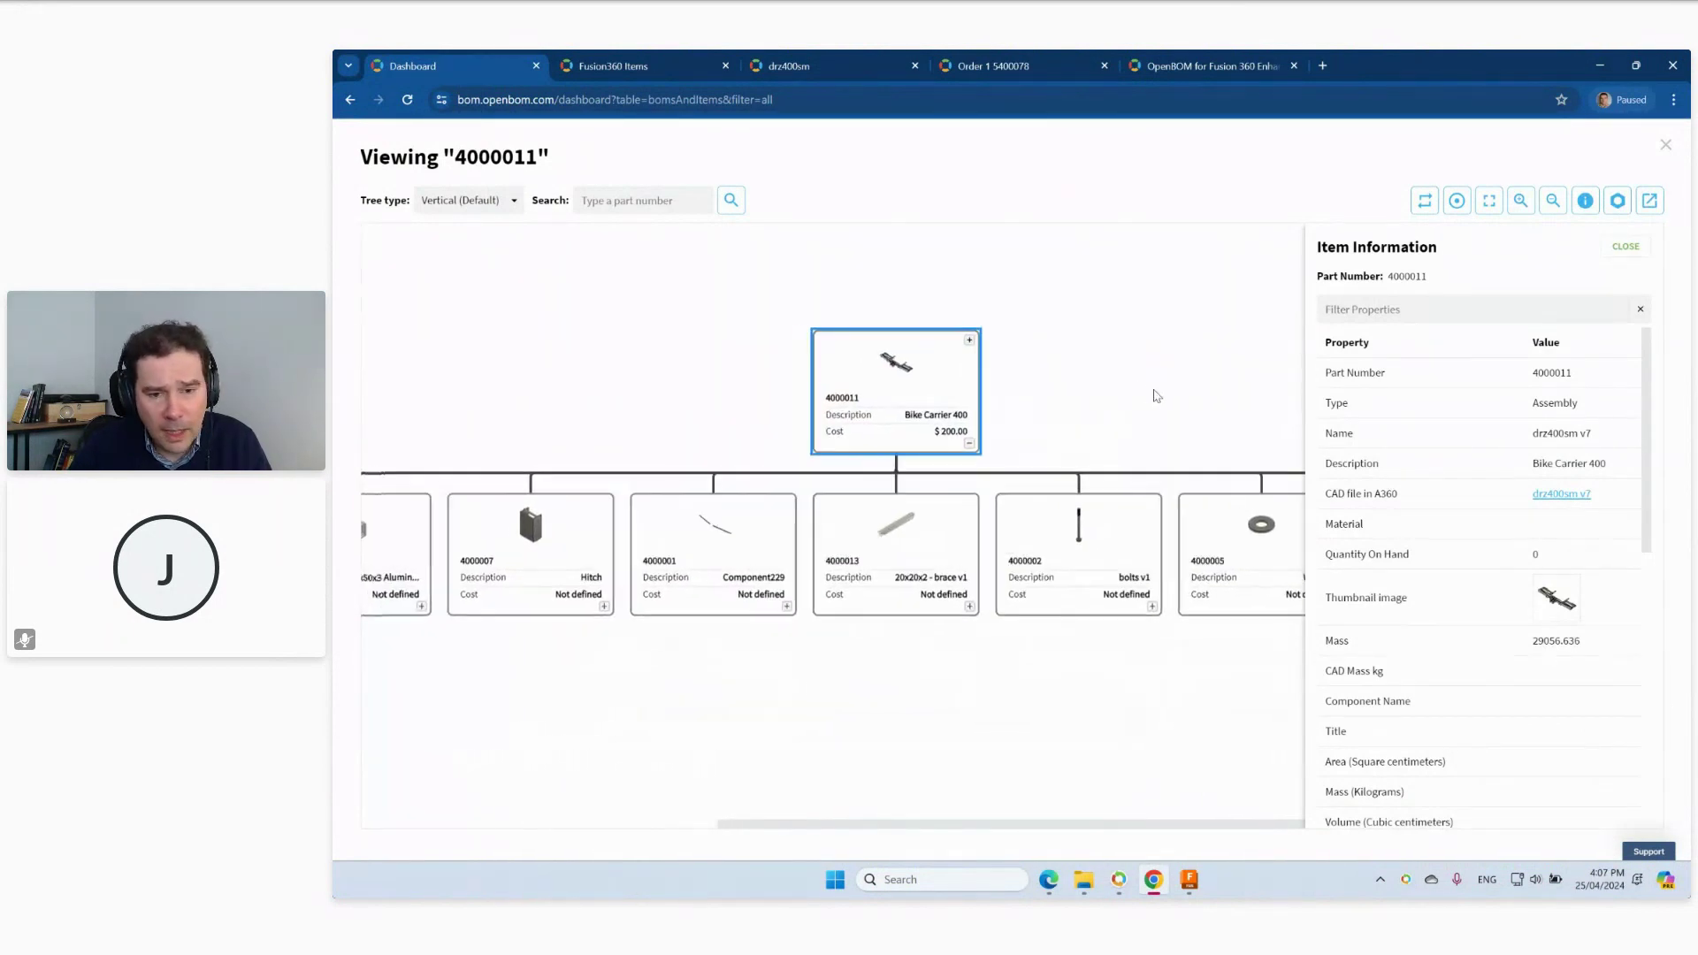
pyautogui.hscroll(-8, 1176, 330)
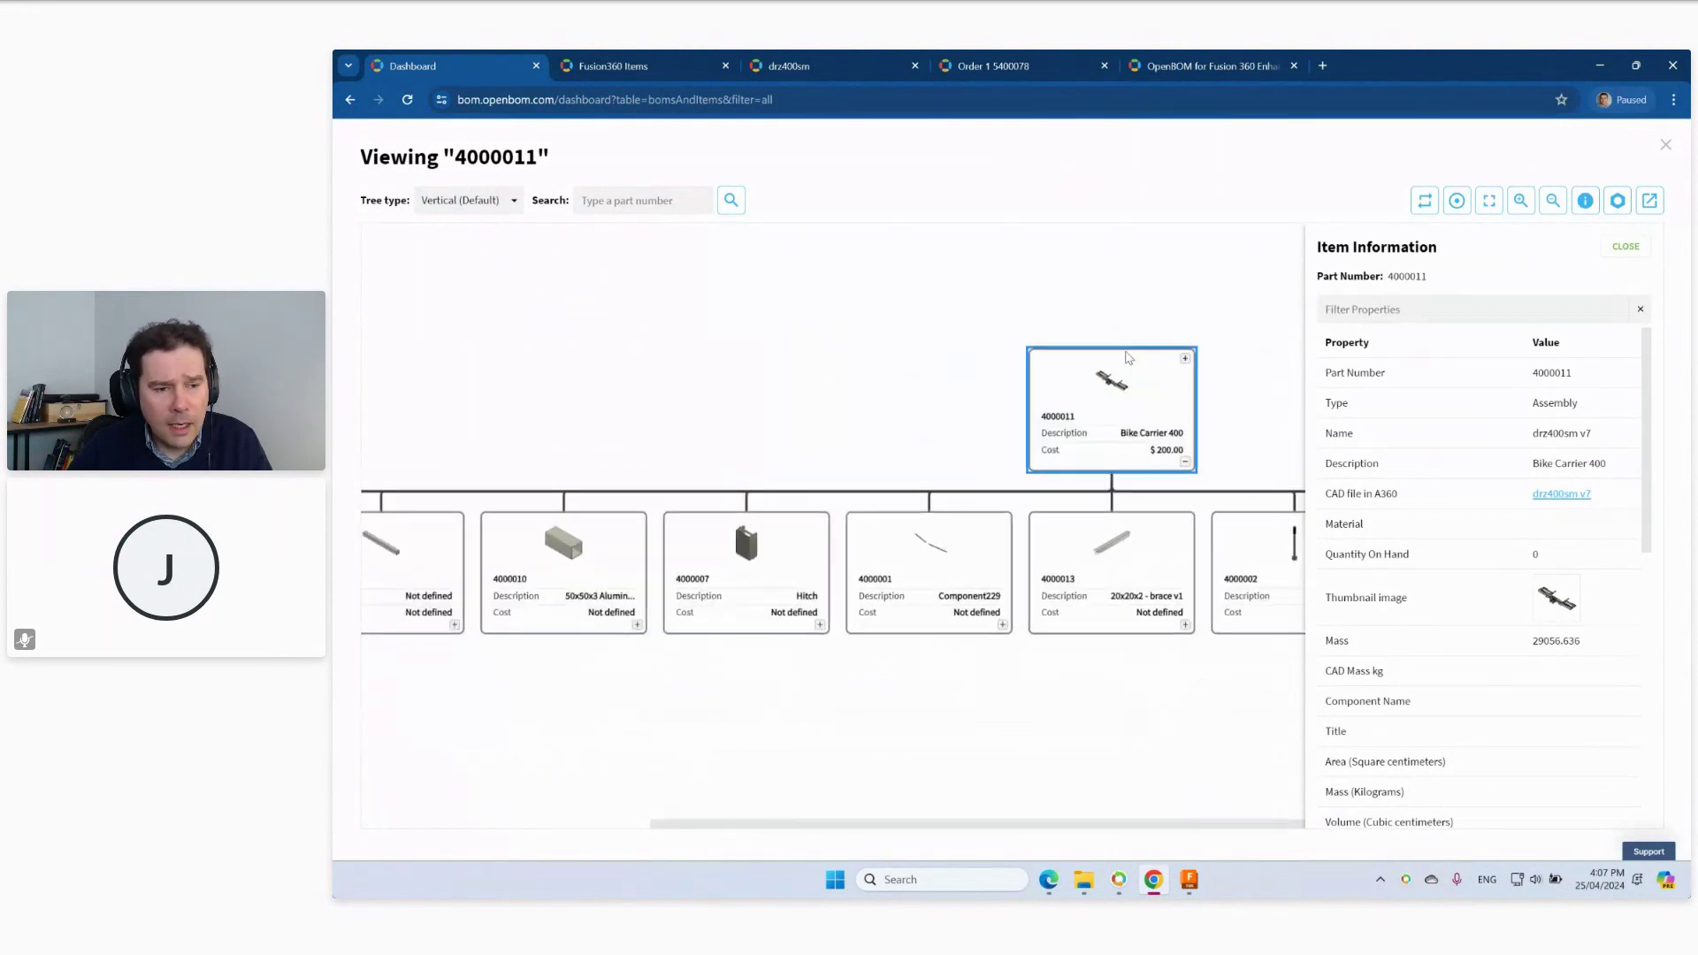
pyautogui.moveTo(891, 333); pyautogui.dragTo(1000, 368)
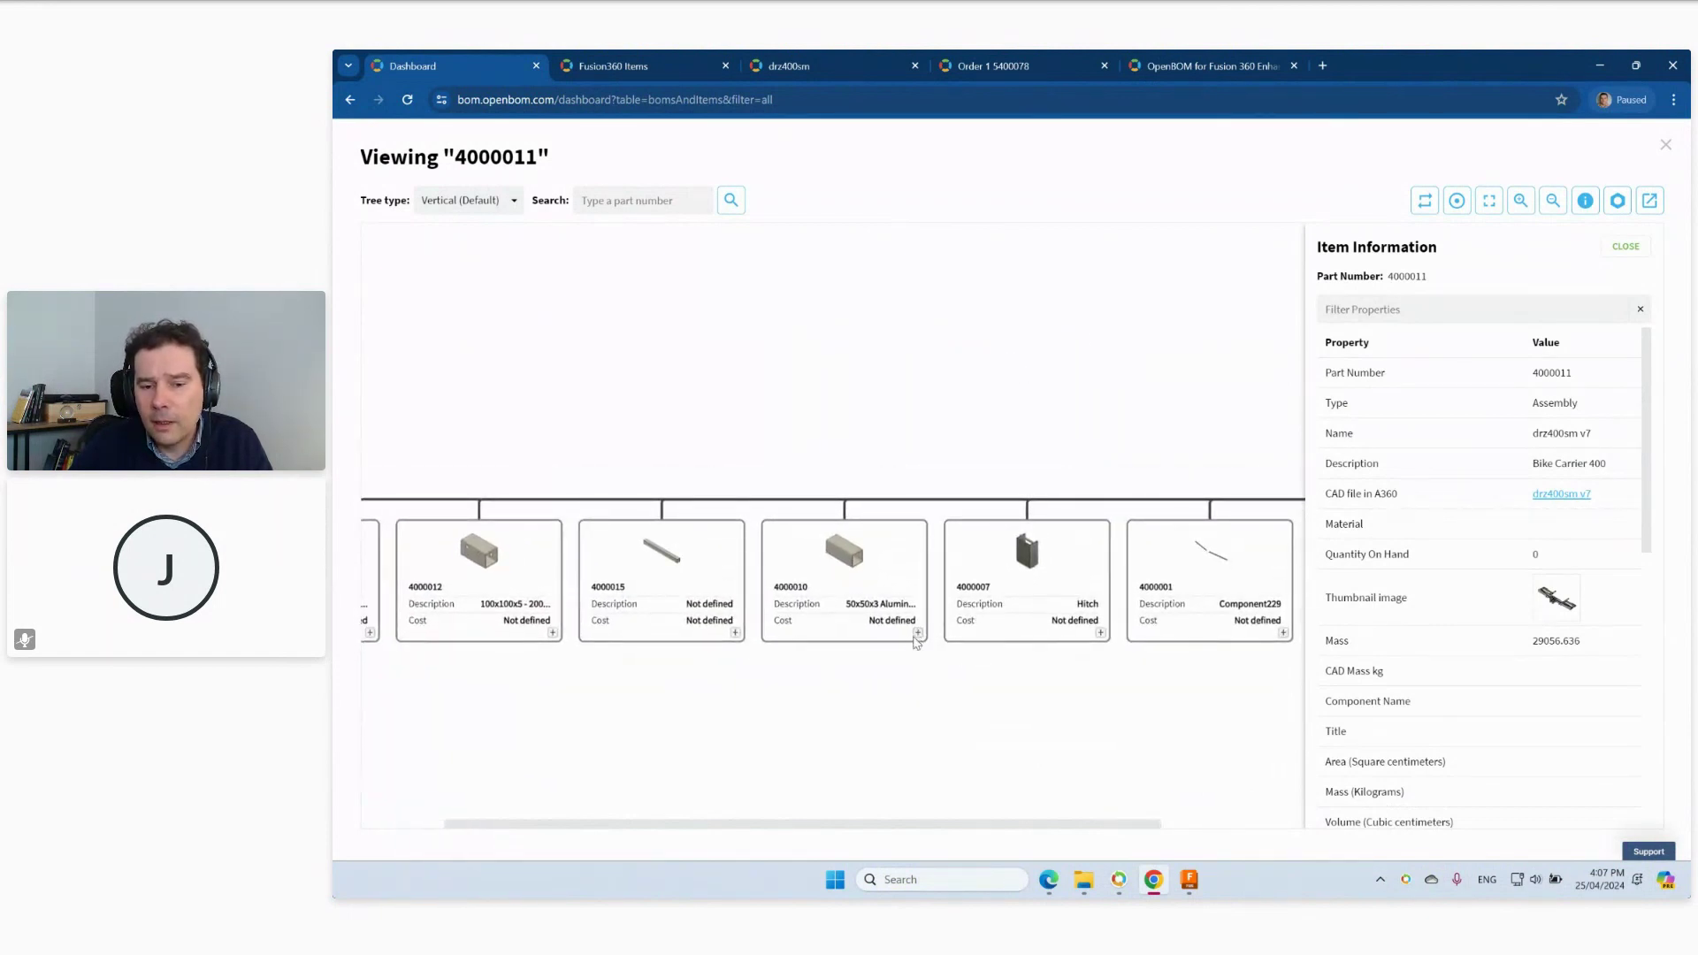
# Expand part 4000010 to see raw material 9967649, collapse it, and return to the root card.
pyautogui.click(918, 634)
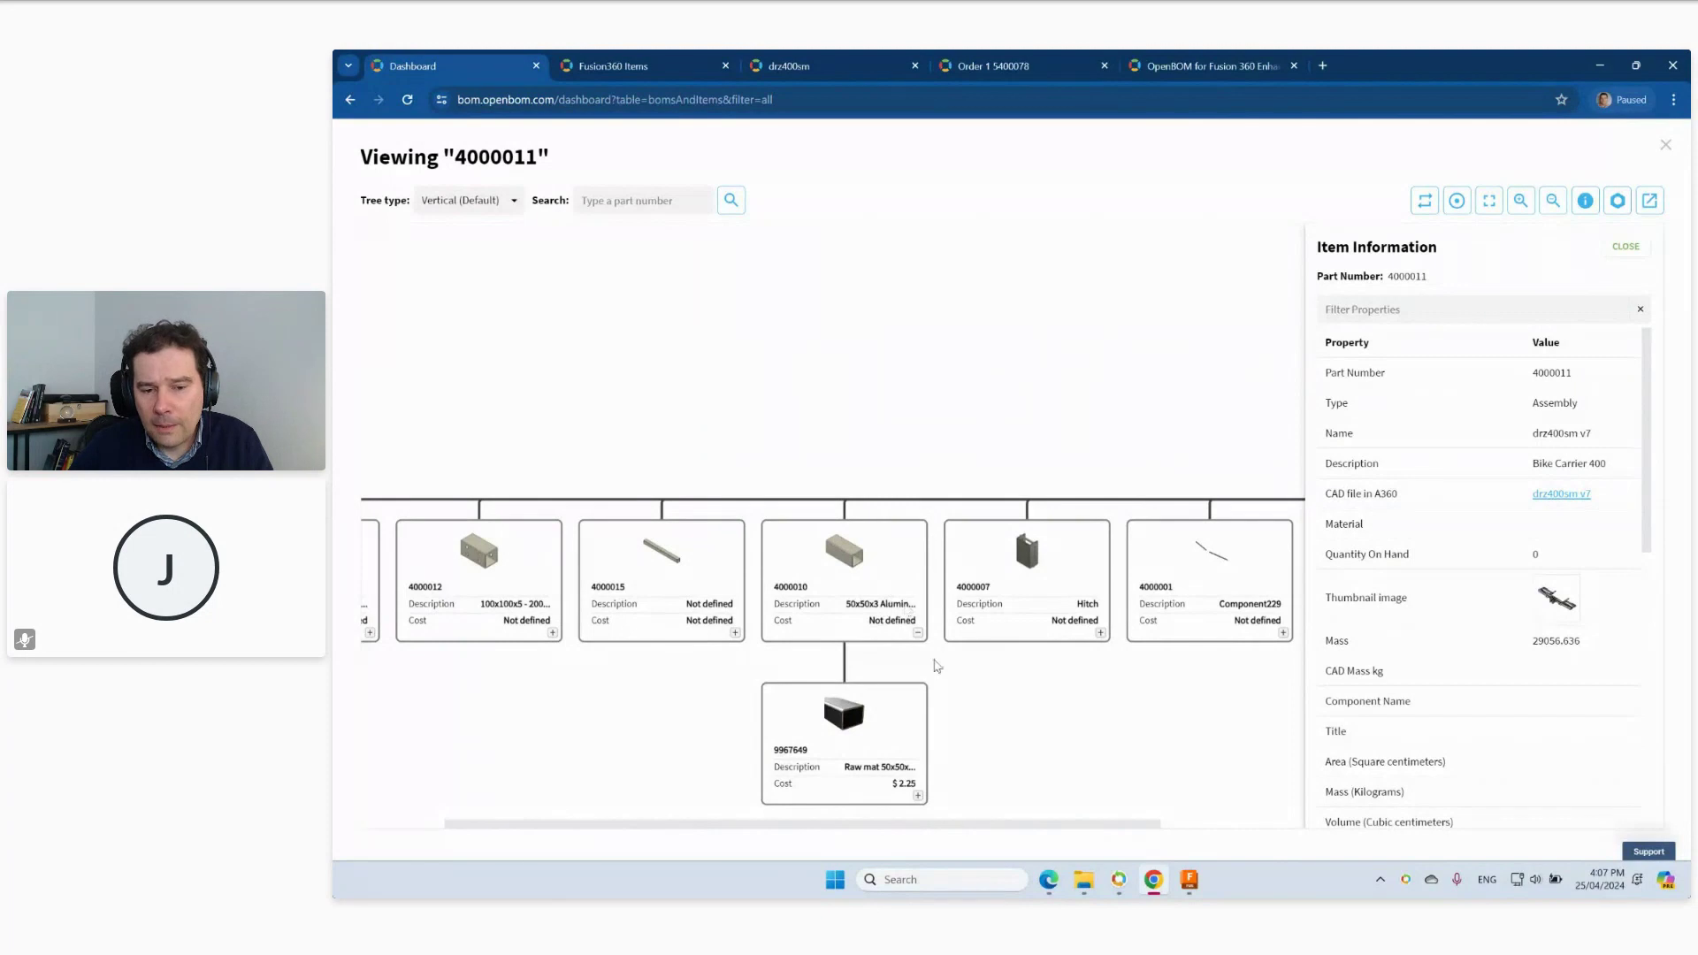
pyautogui.click(918, 634)
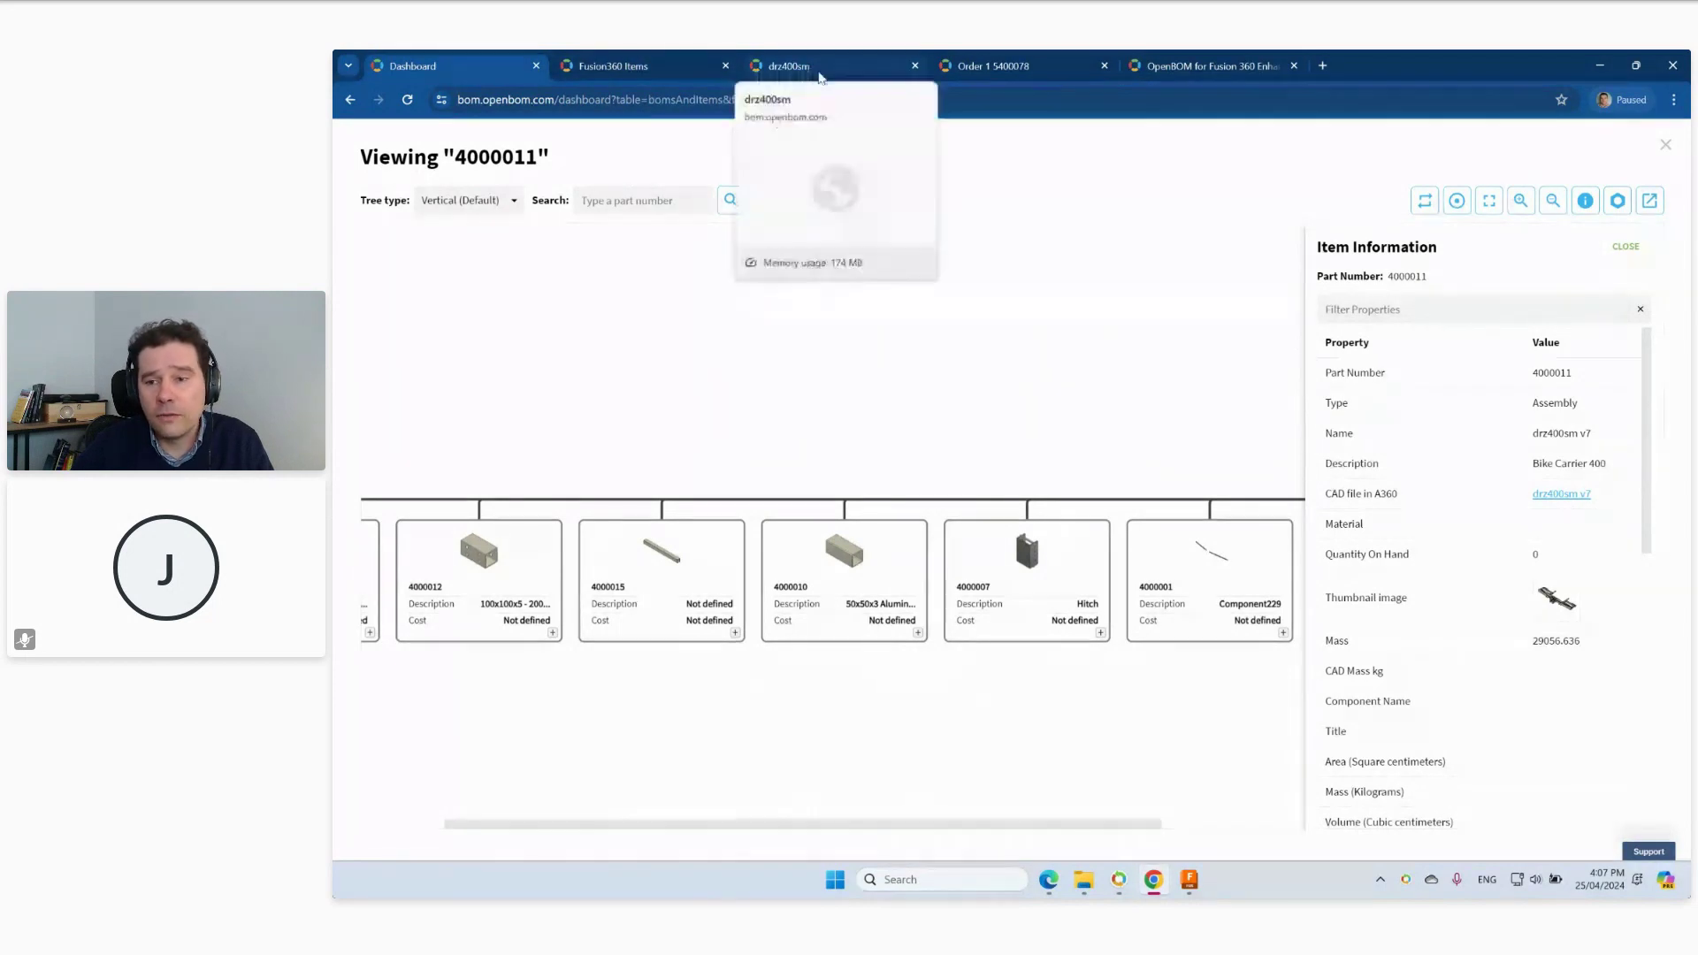
pyautogui.moveTo(972, 446); pyautogui.dragTo(973, 619)
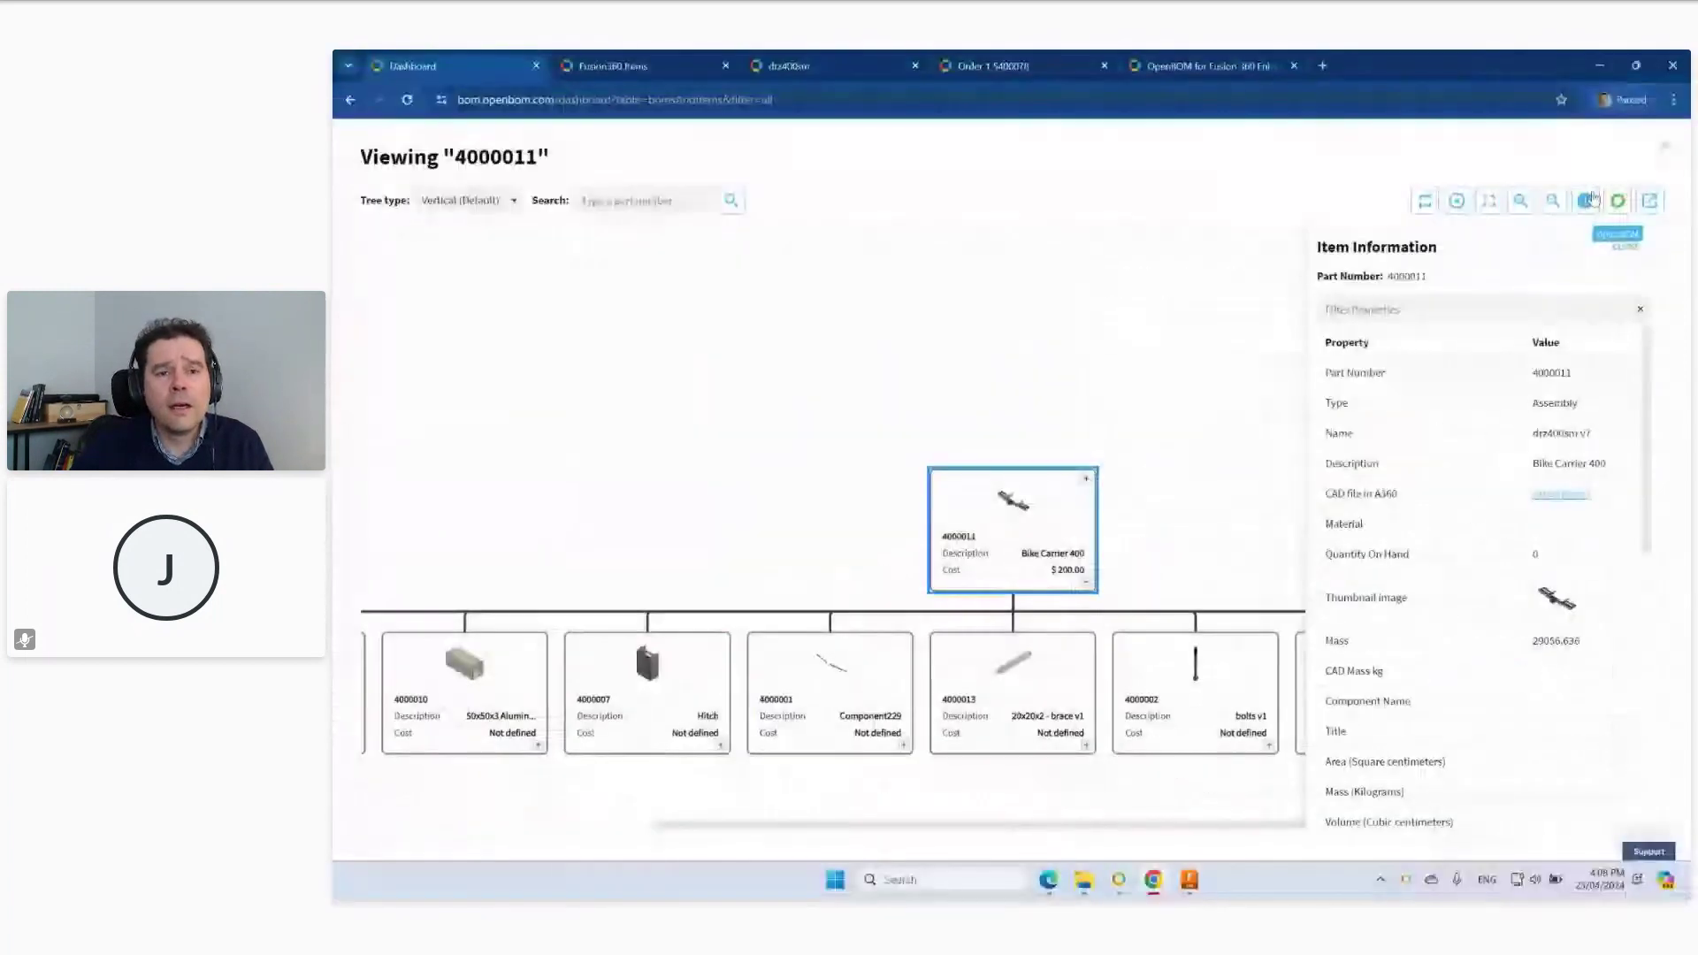
# In the drz400sm BOM spreadsheet, bring up actions on row 1's Extended Weight (kg) cell.
pyautogui.click(813, 65)
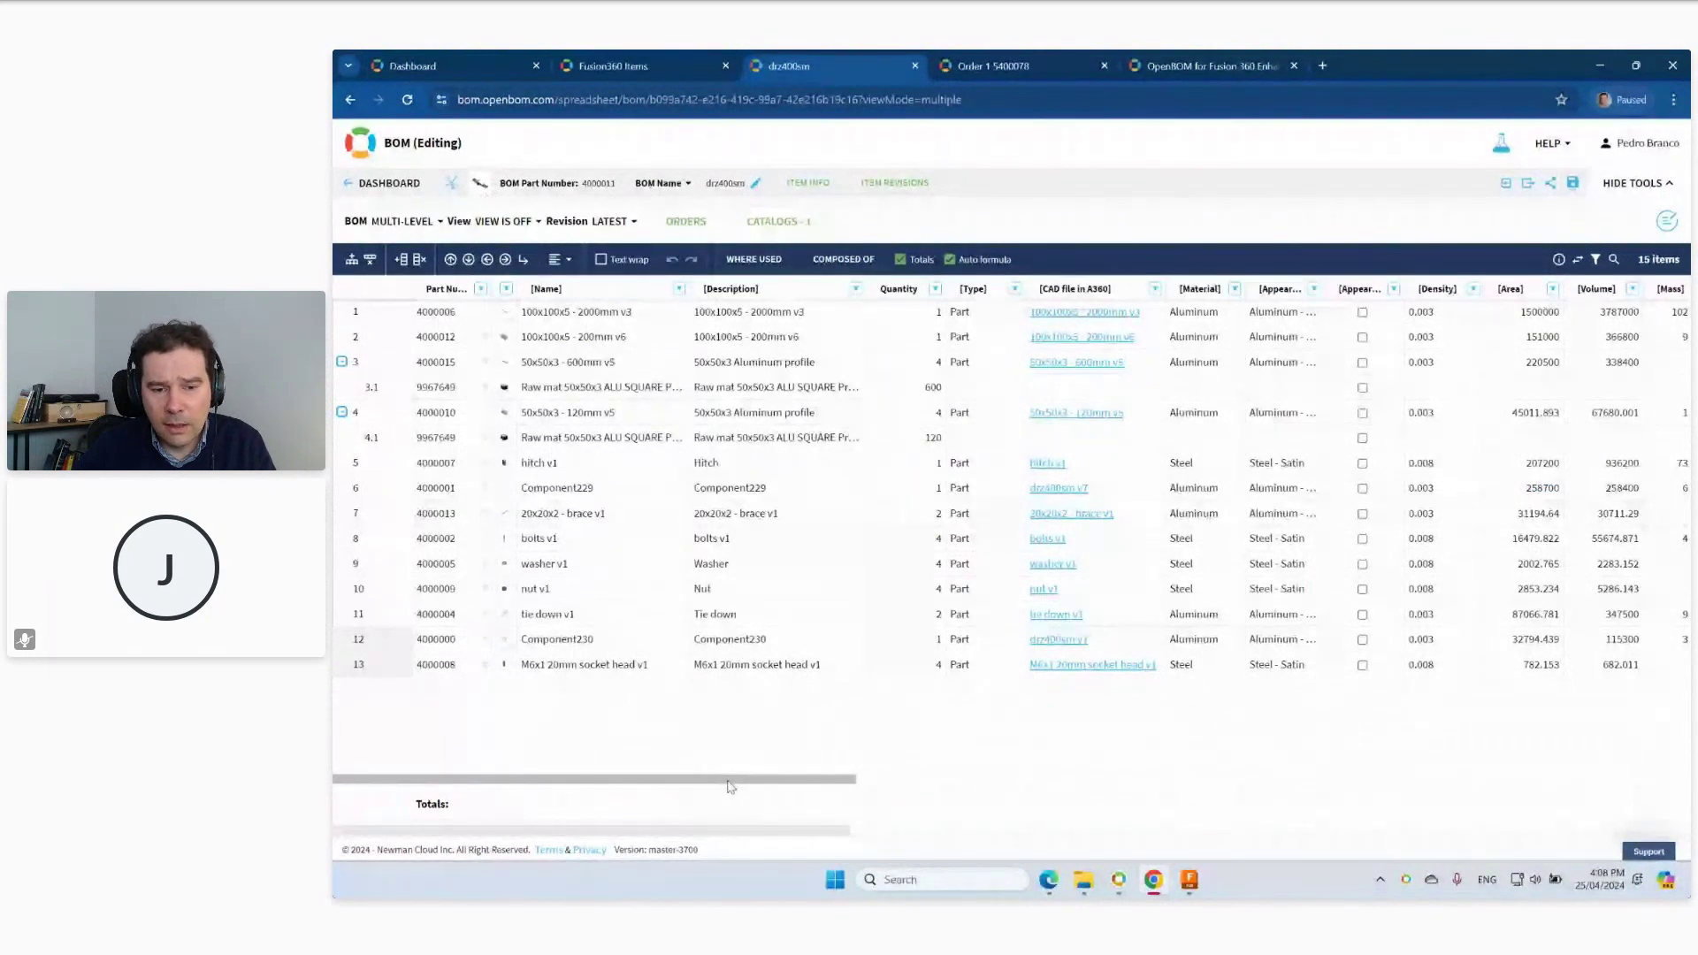
pyautogui.moveTo(735, 785); pyautogui.dragTo(1485, 811)
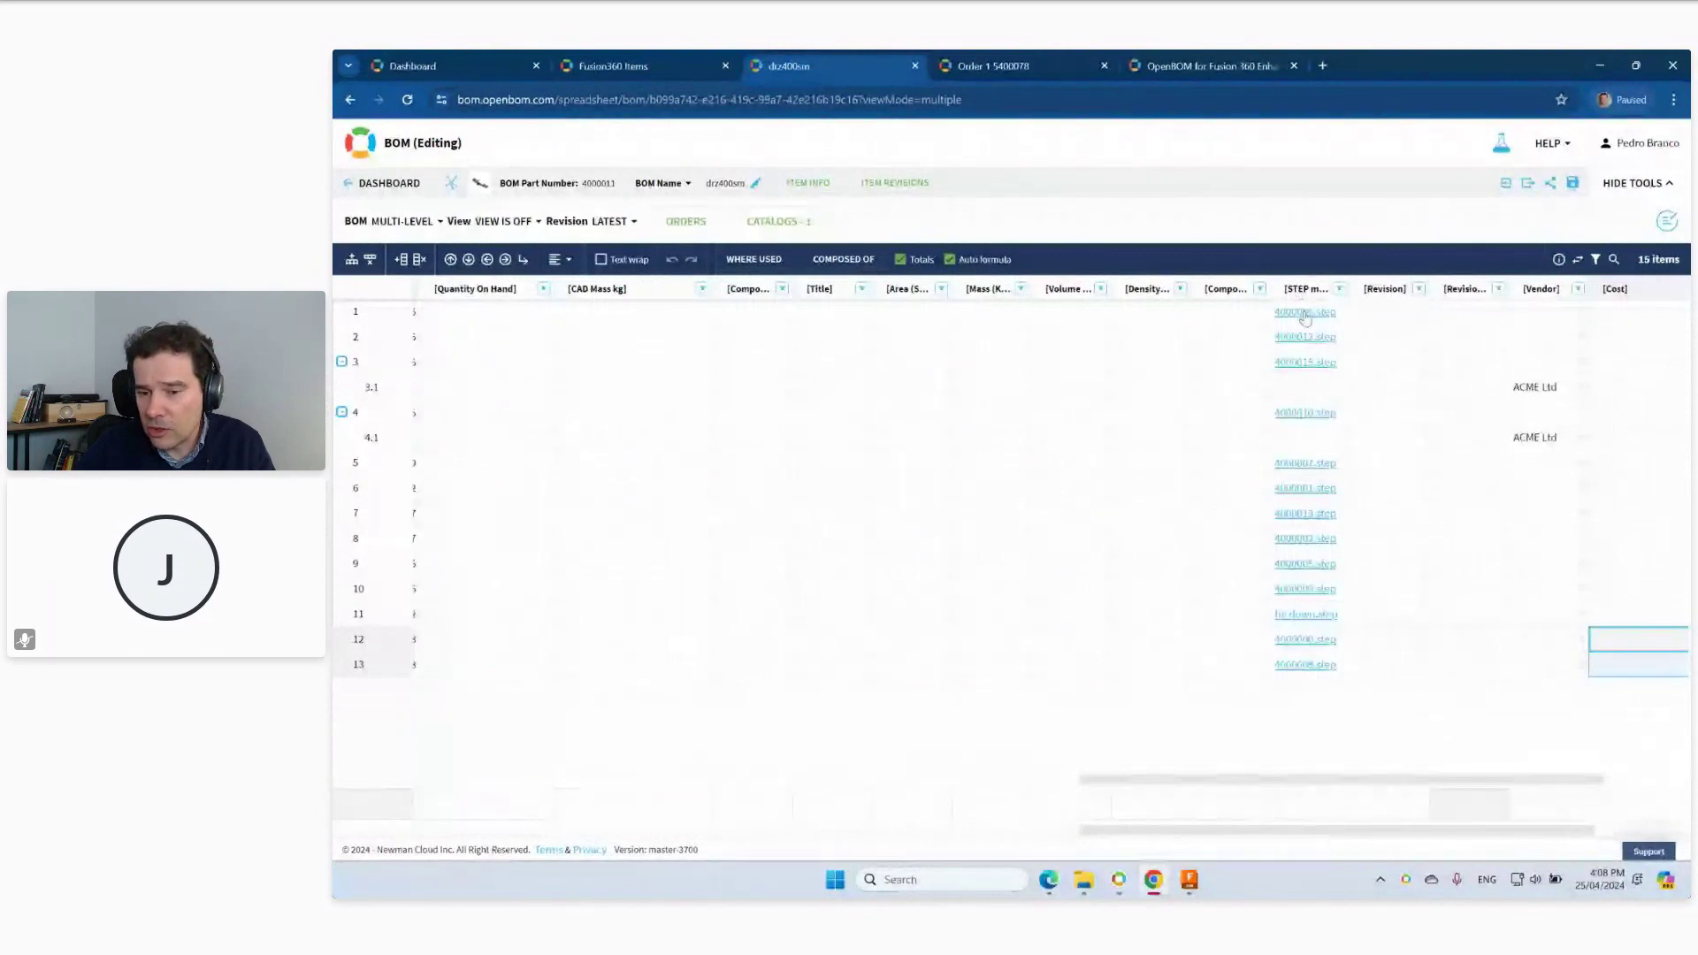
pyautogui.moveTo(1260, 779); pyautogui.dragTo(690, 777)
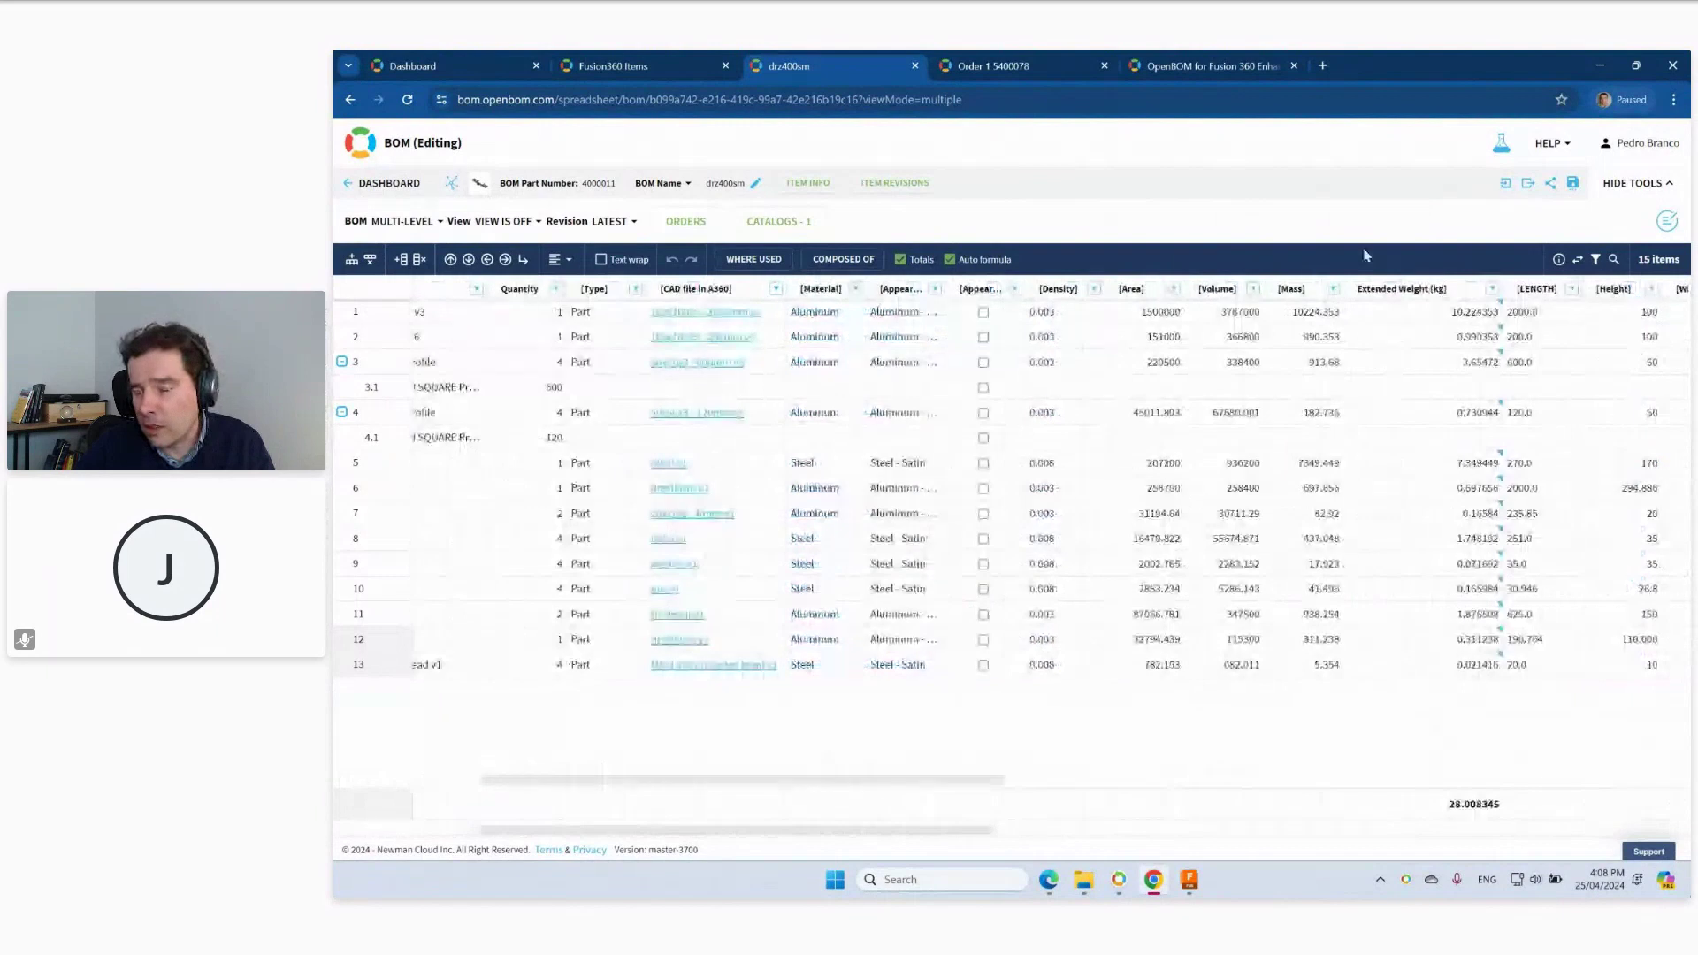
pyautogui.click(1439, 320)
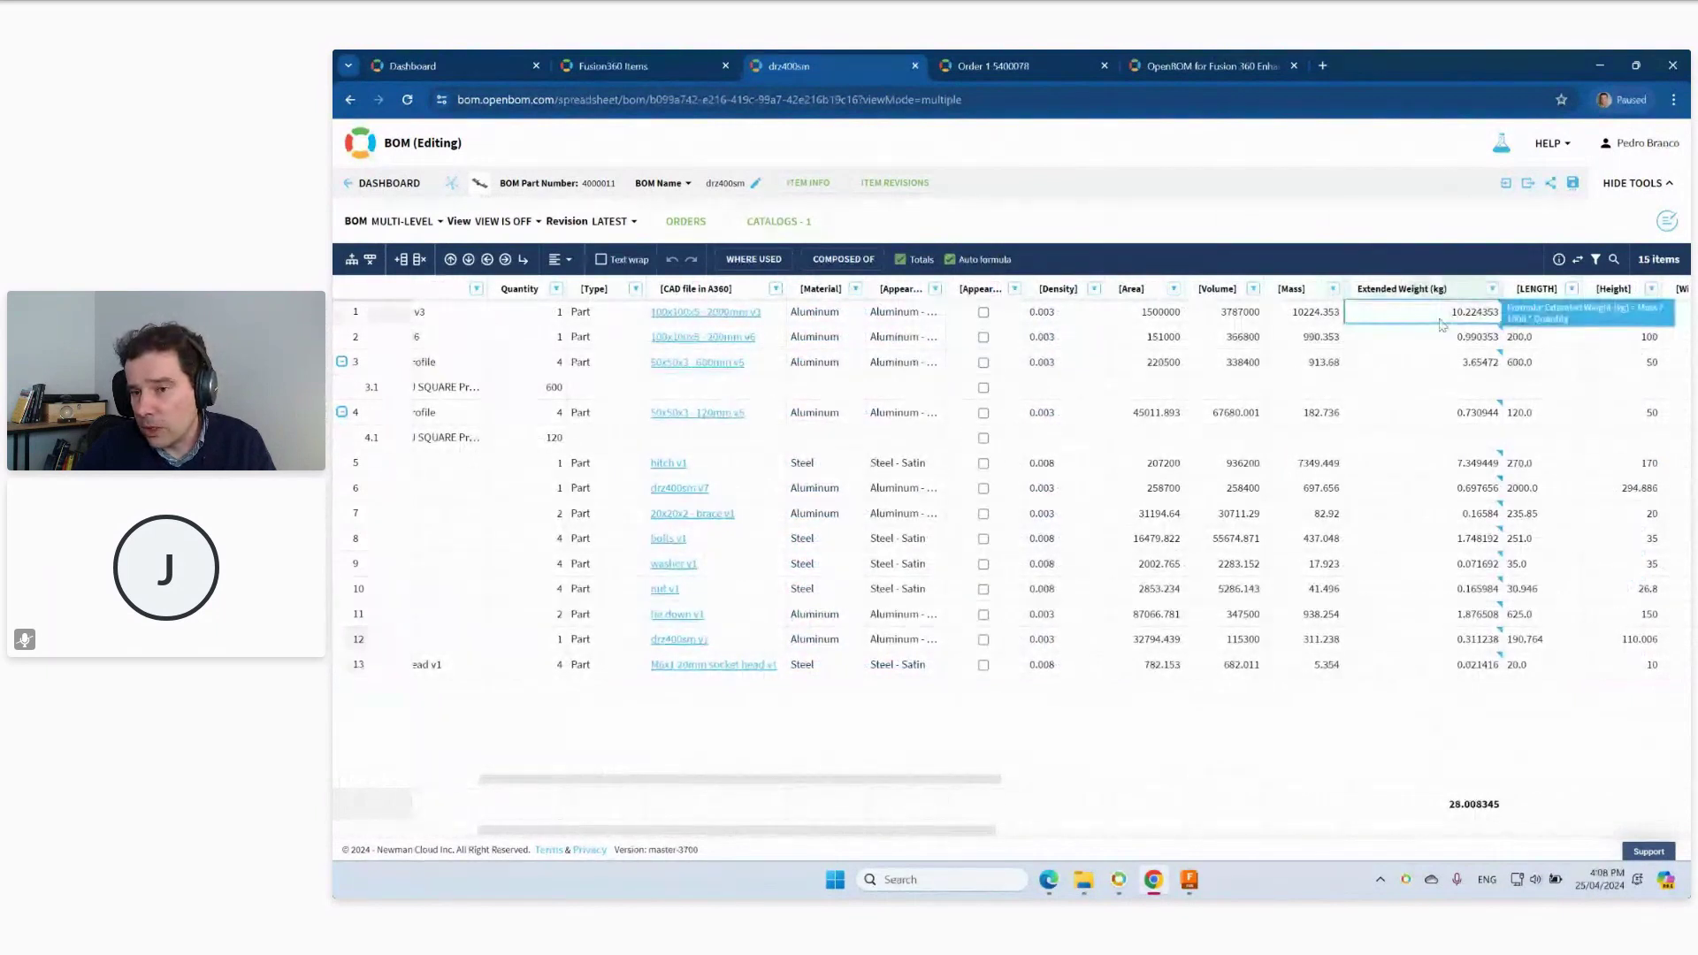
pyautogui.rightClick(1441, 324)
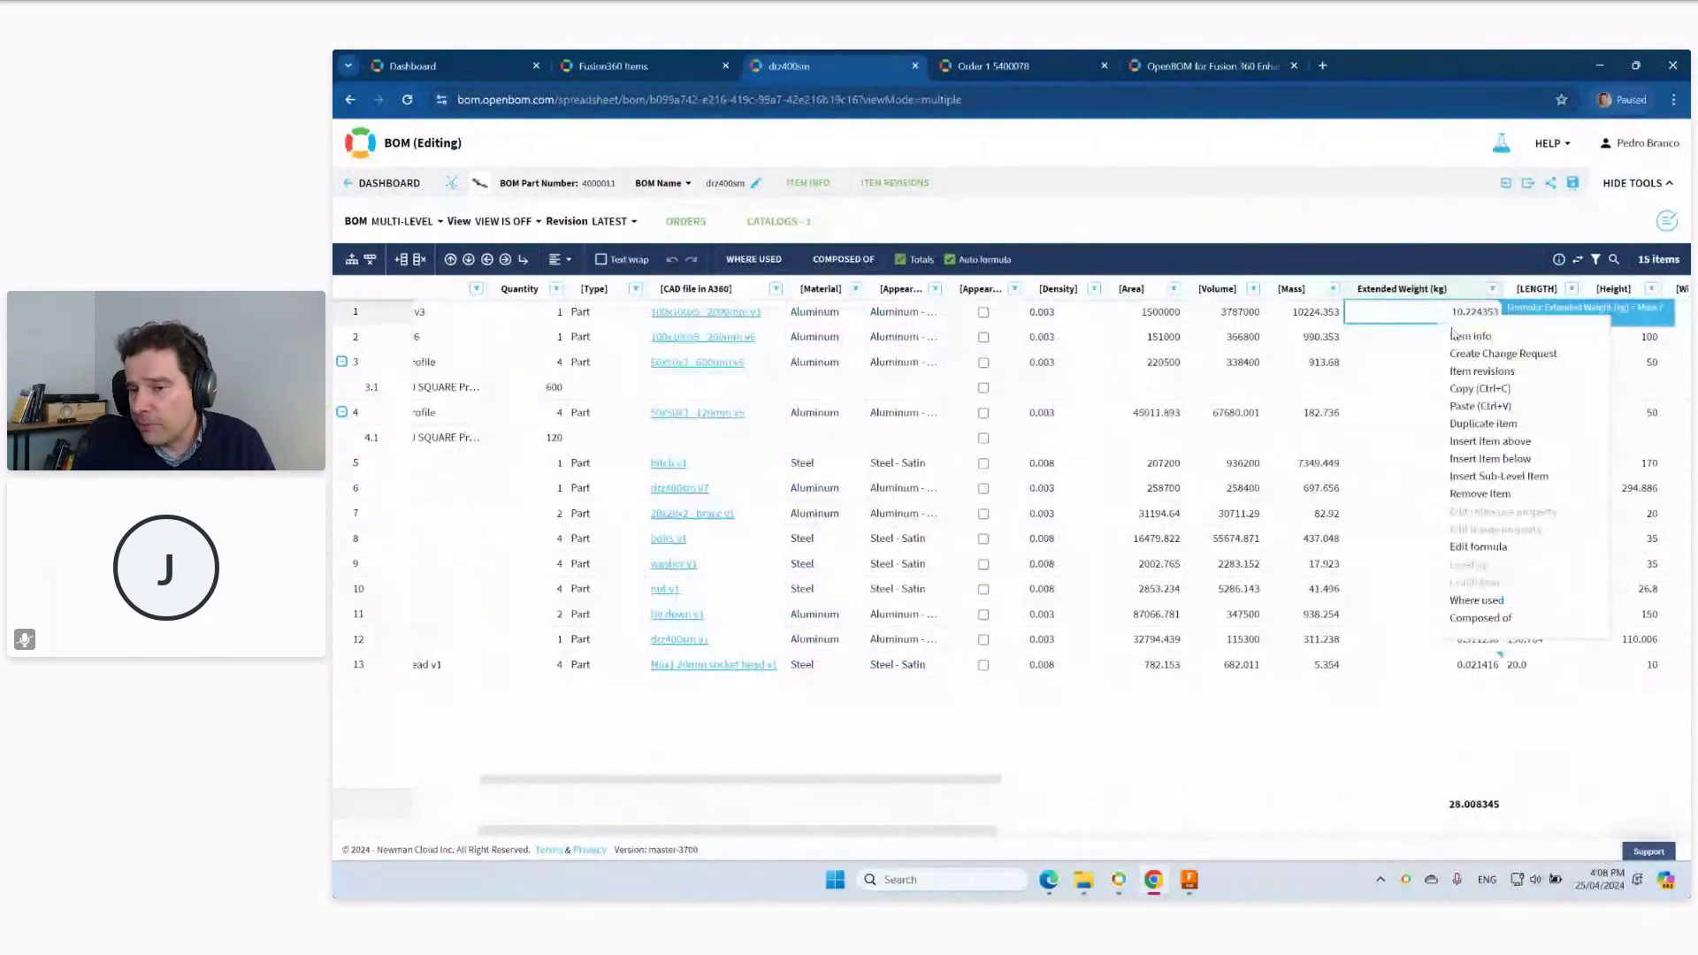
# Review the Extended Weight formula Mass / 1000 * Quantity and close it unchanged.
pyautogui.click(1481, 546)
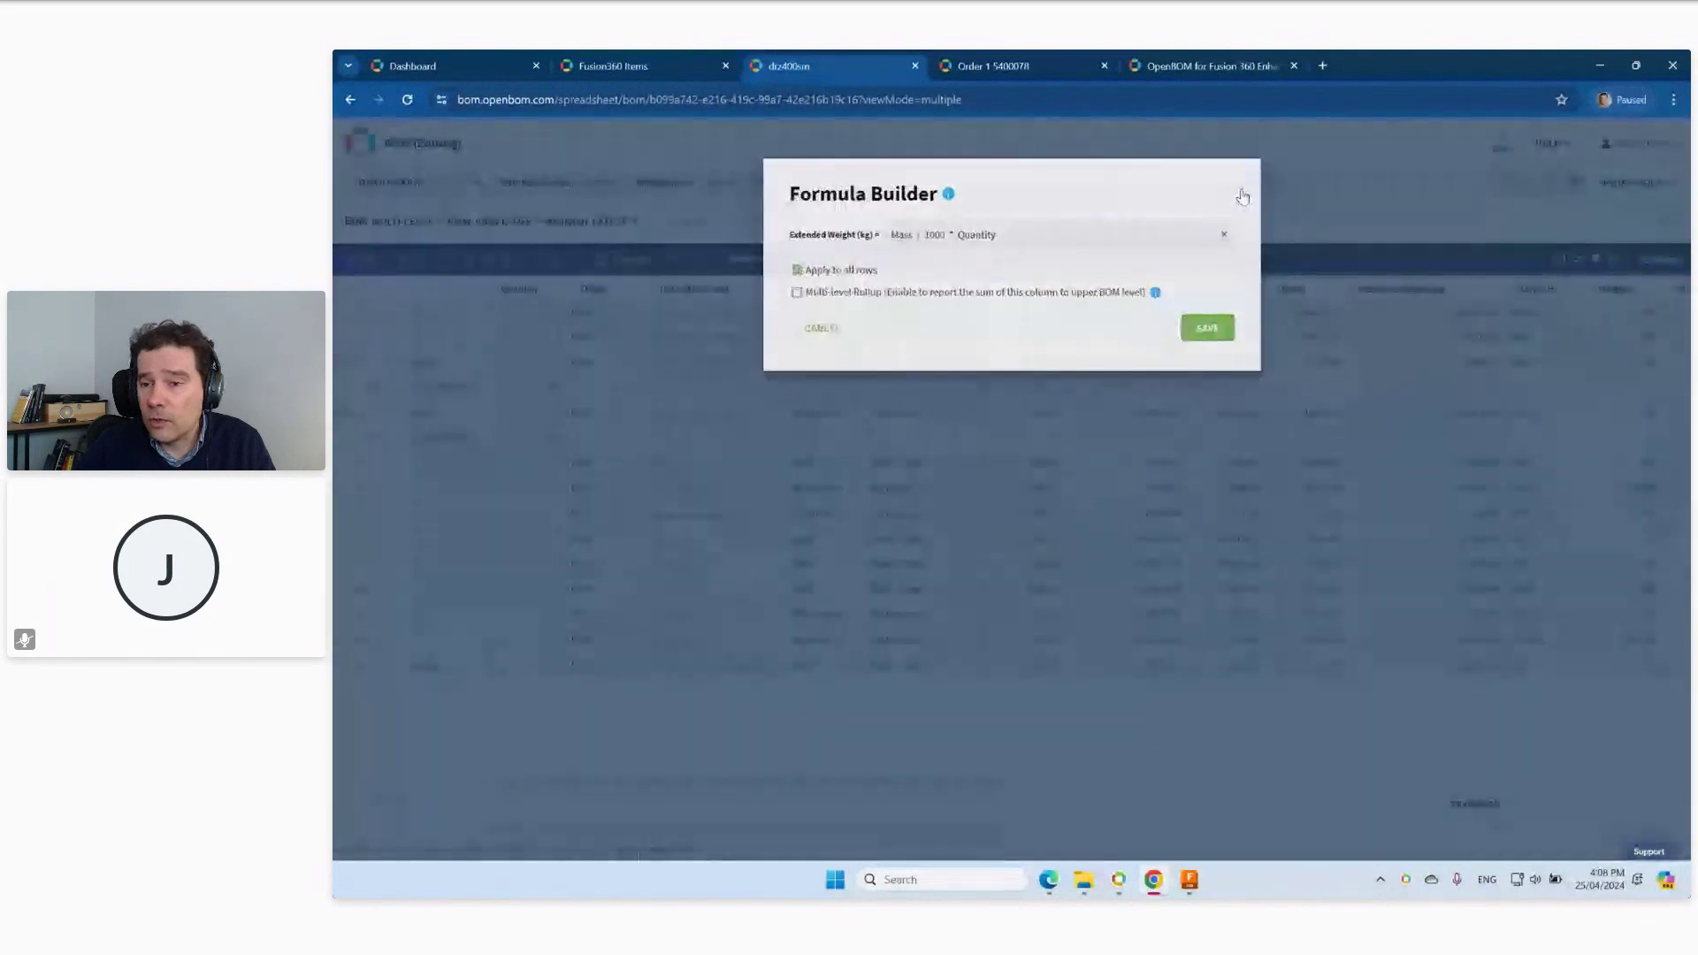
pyautogui.click(1248, 197)
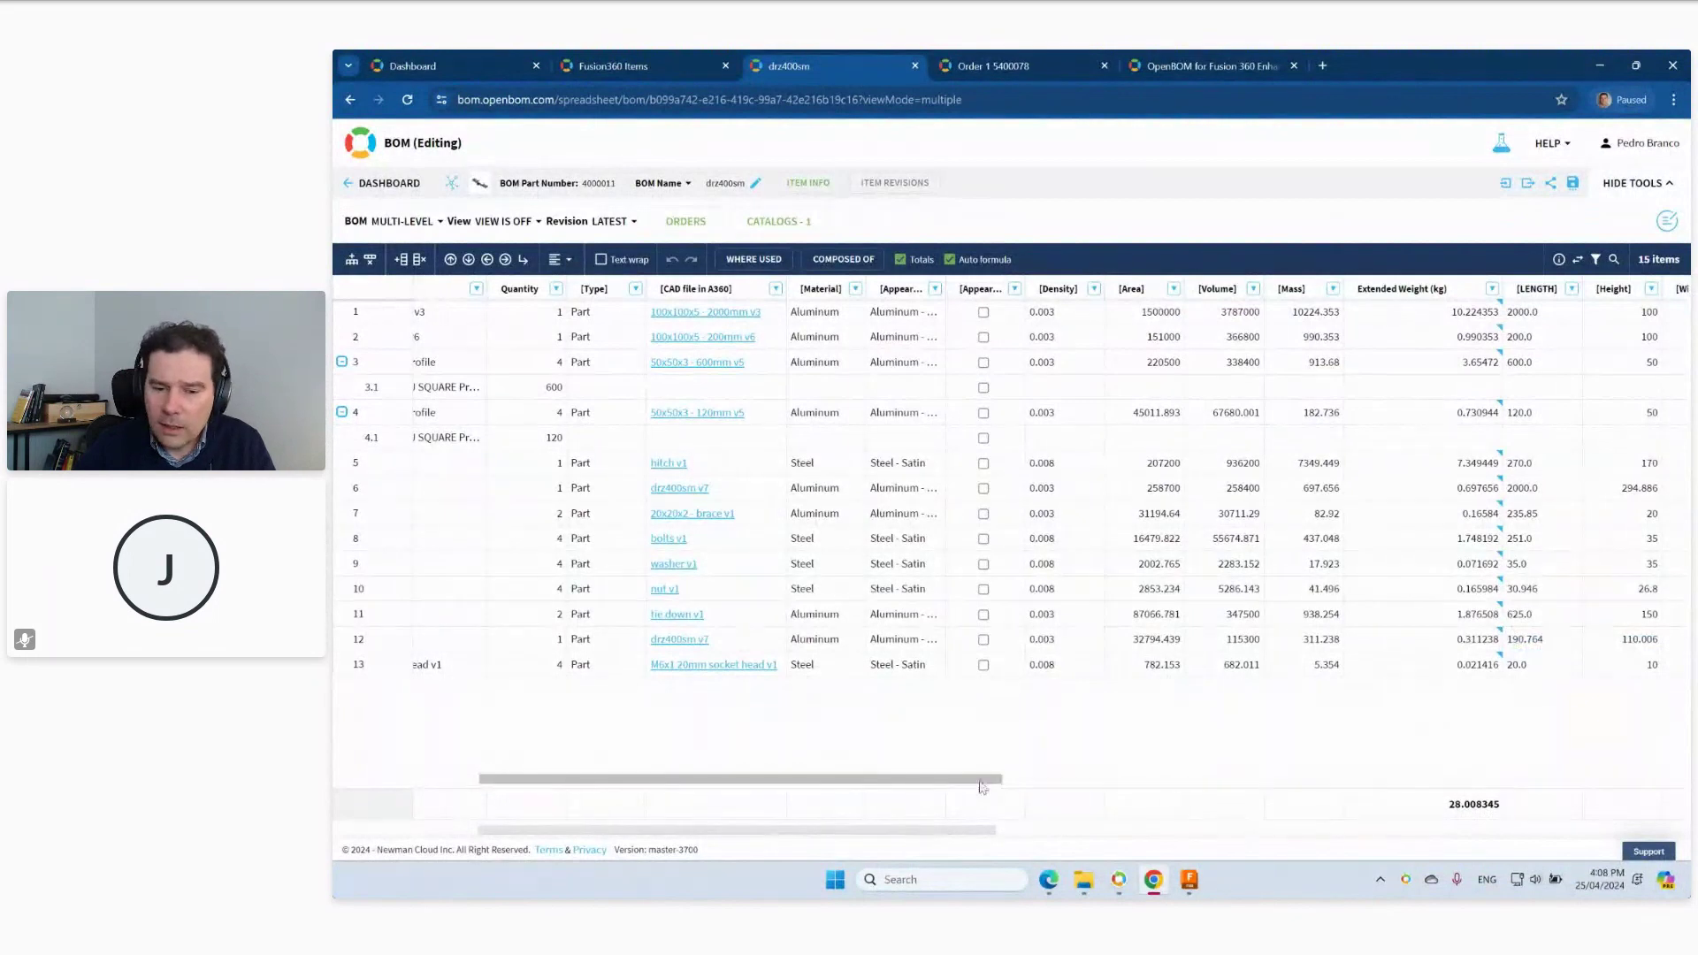
pyautogui.moveTo(979, 781); pyautogui.dragTo(763, 798)
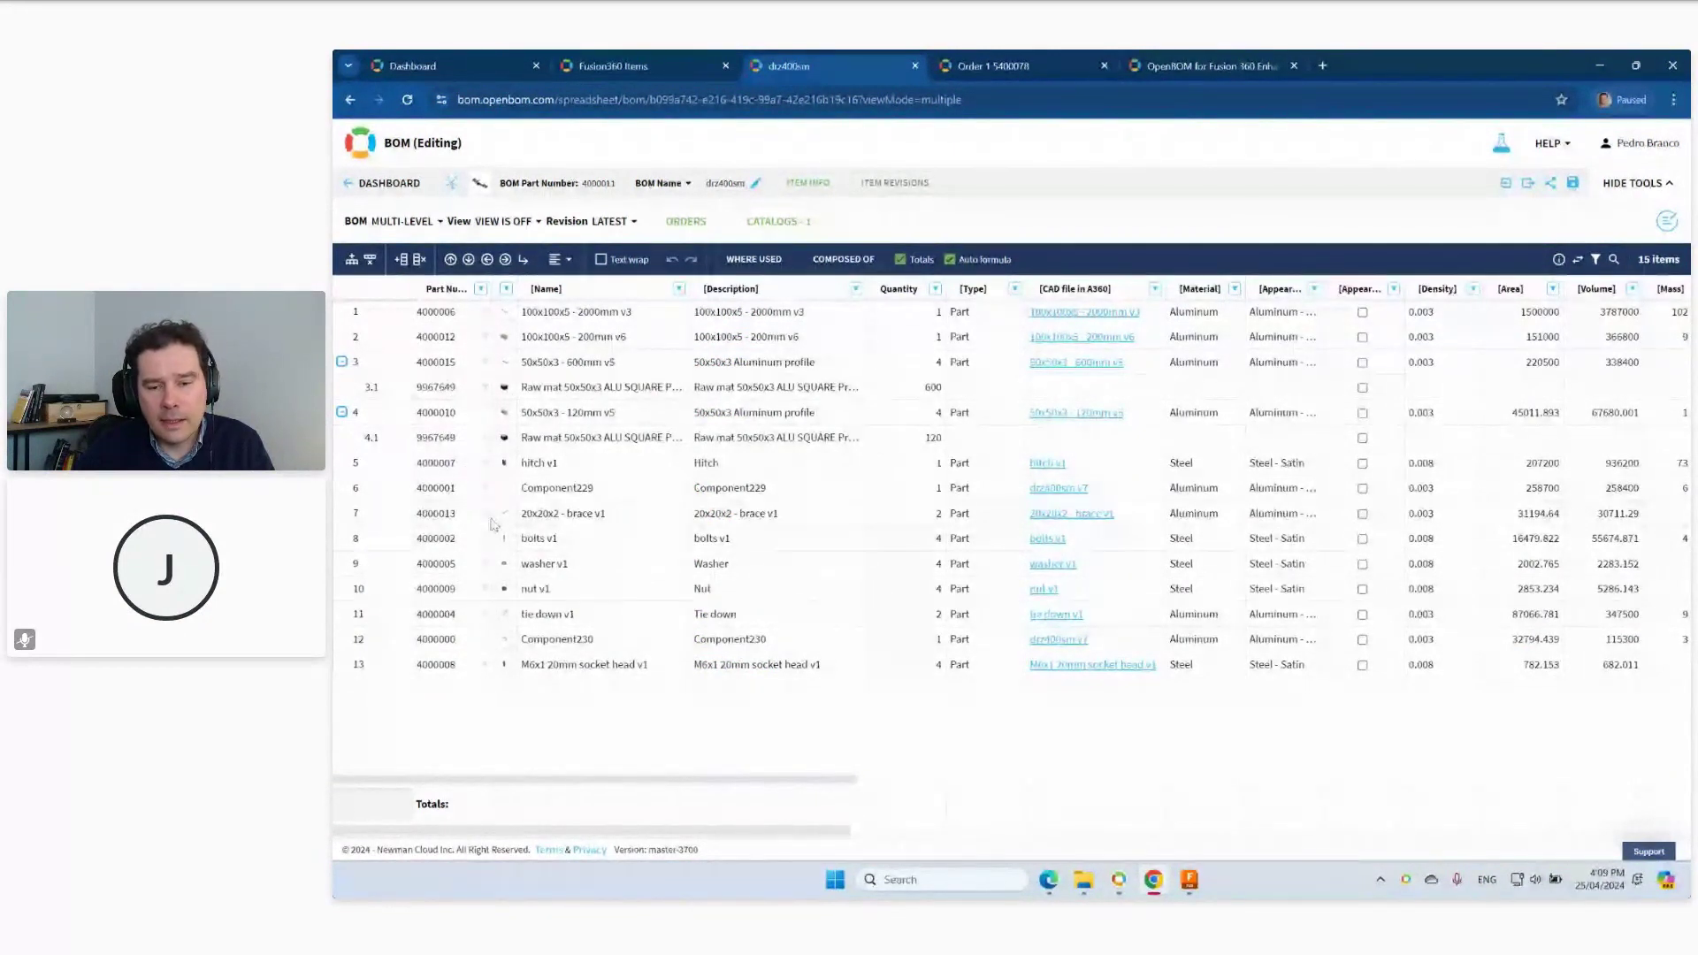
# Preview row 3.1's thumbnail in the drz400sm BOM, then return to the Fusion design.
pyautogui.moveTo(507, 399)
pyautogui.click(1190, 883)
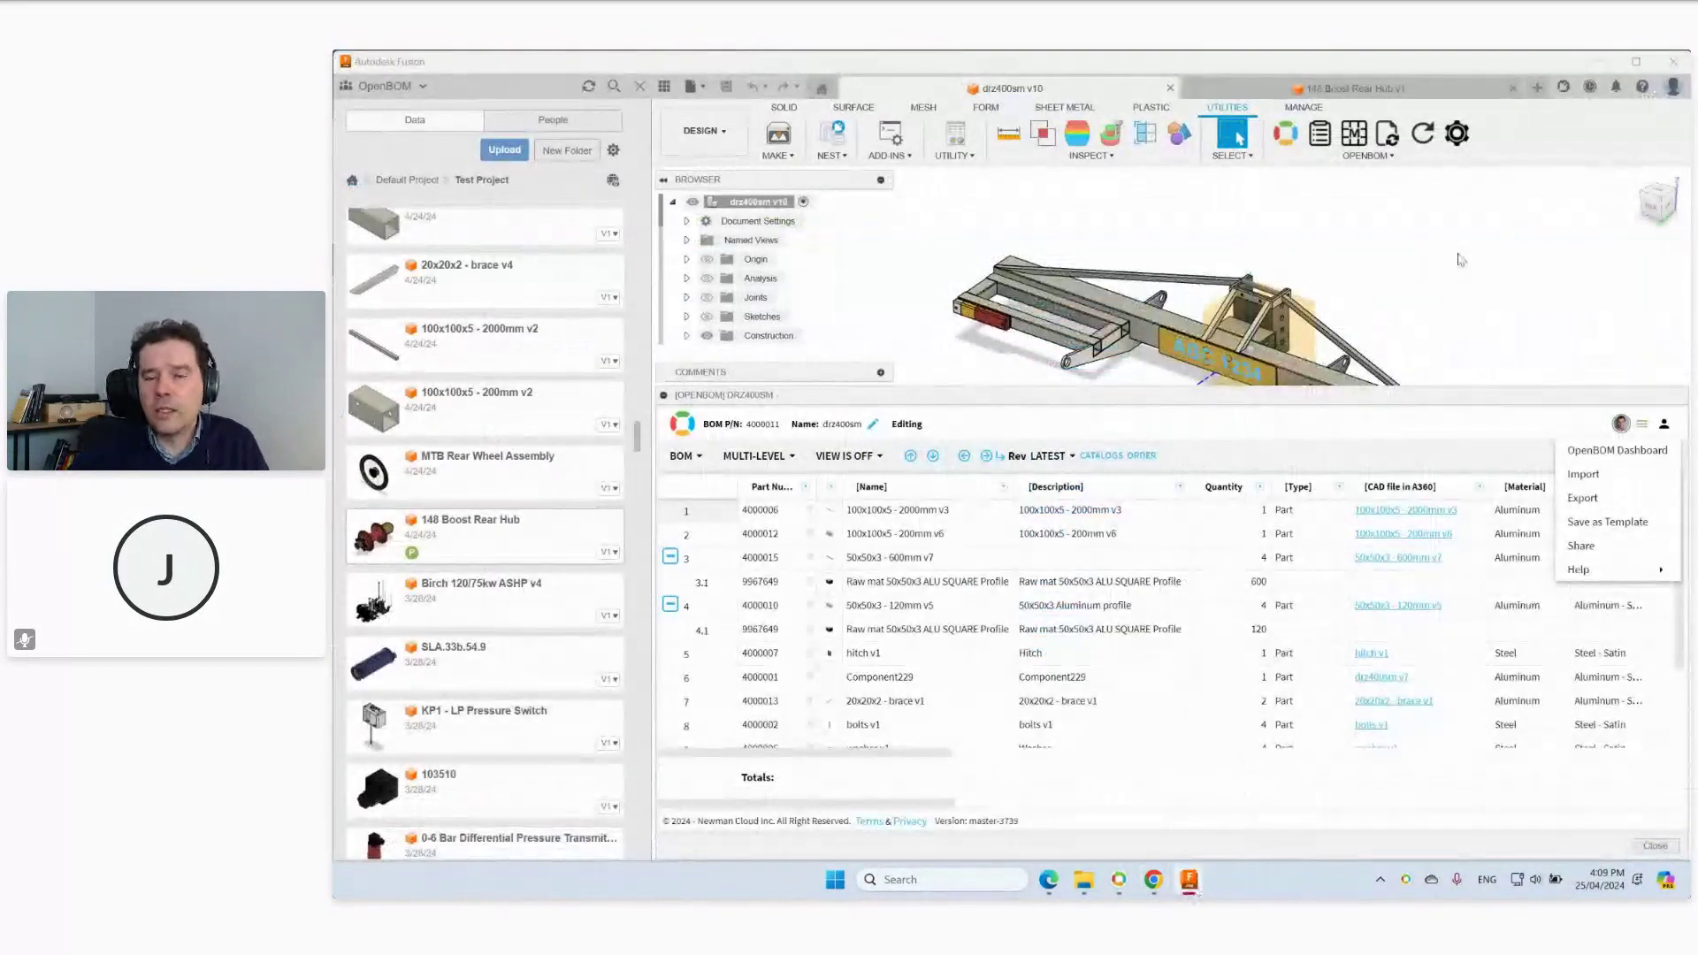
# Select the number plate on the trailer and scroll the Browser down to numberplate v1:1.
pyautogui.click(1271, 376)
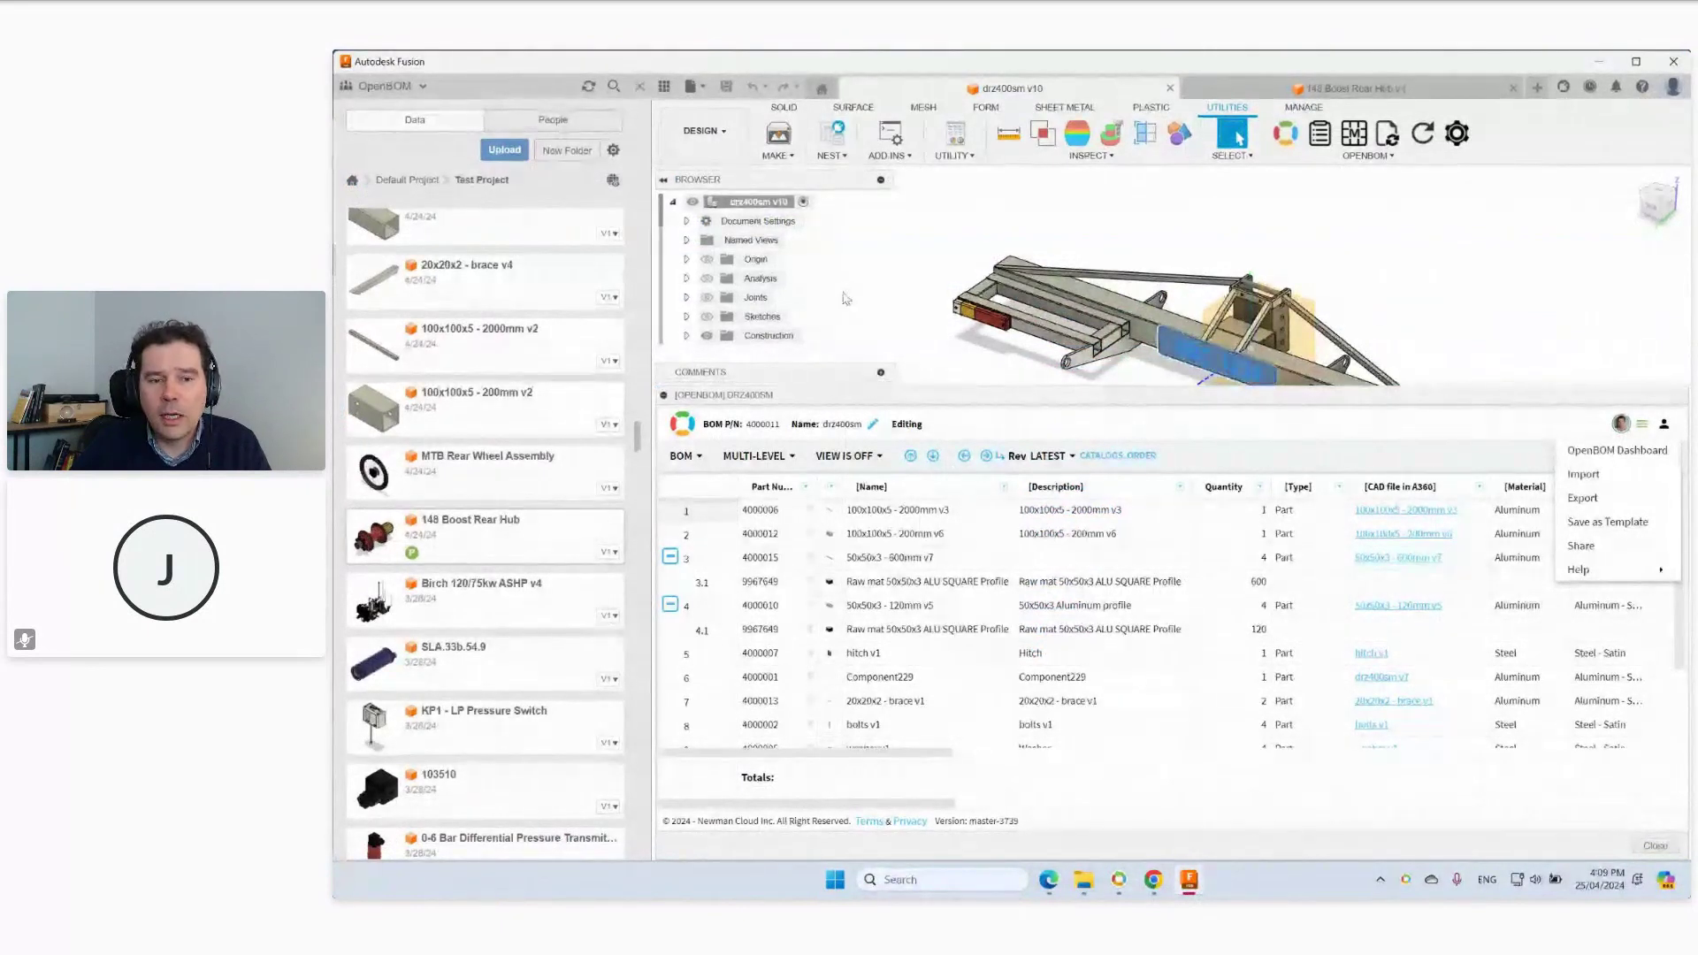
pyautogui.scroll(-5, 846, 298)
pyautogui.scroll(-4, 833, 303)
pyautogui.scroll(-4, 820, 275)
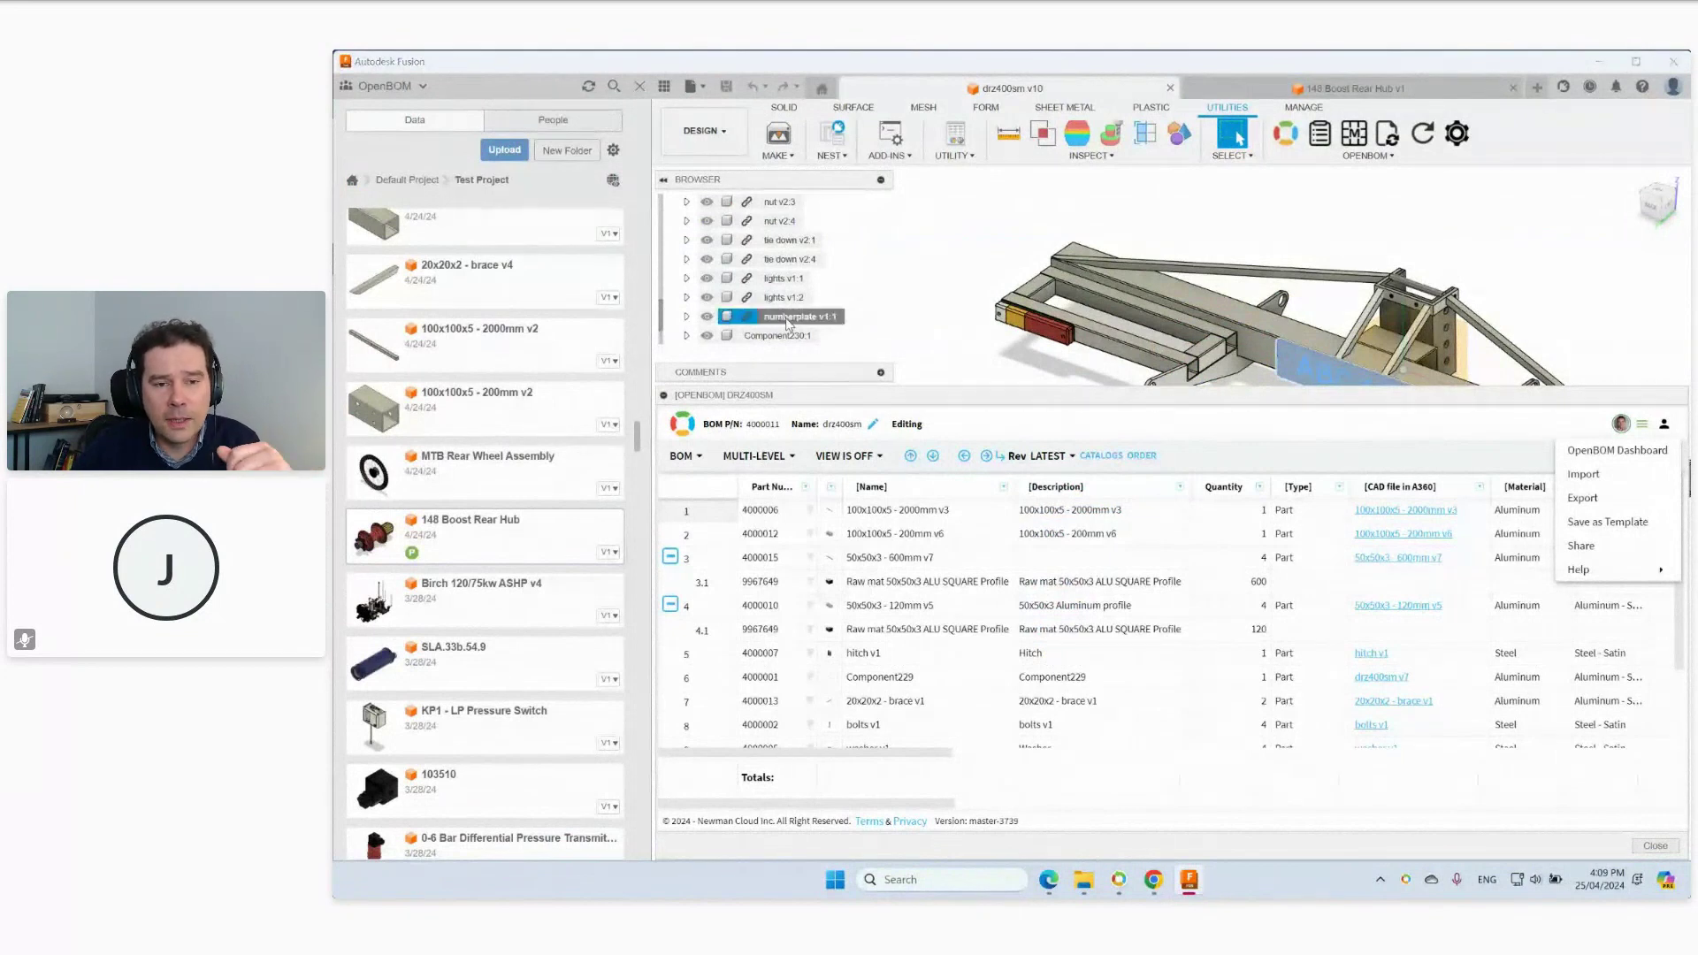
# Confirm numberplate v1:1 has OpenBOM Exclude from BOM checked, then return to the drz400sm BOM in Chrome.
pyautogui.rightClick(736, 320)
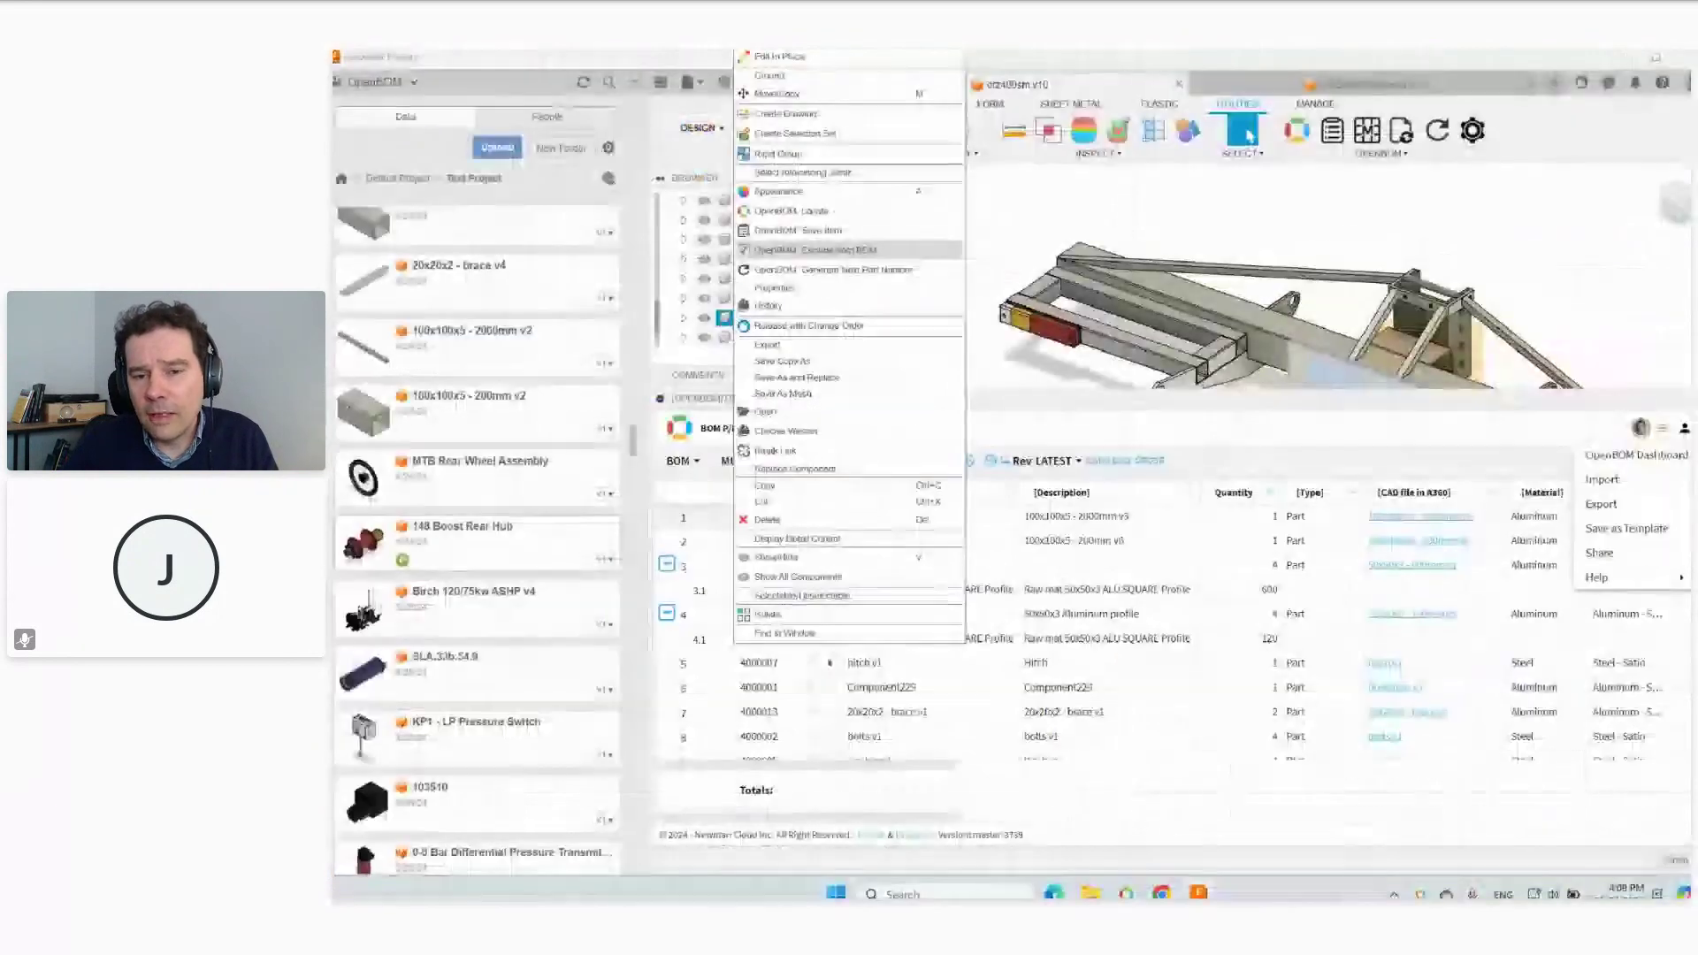
pyautogui.click(1293, 412)
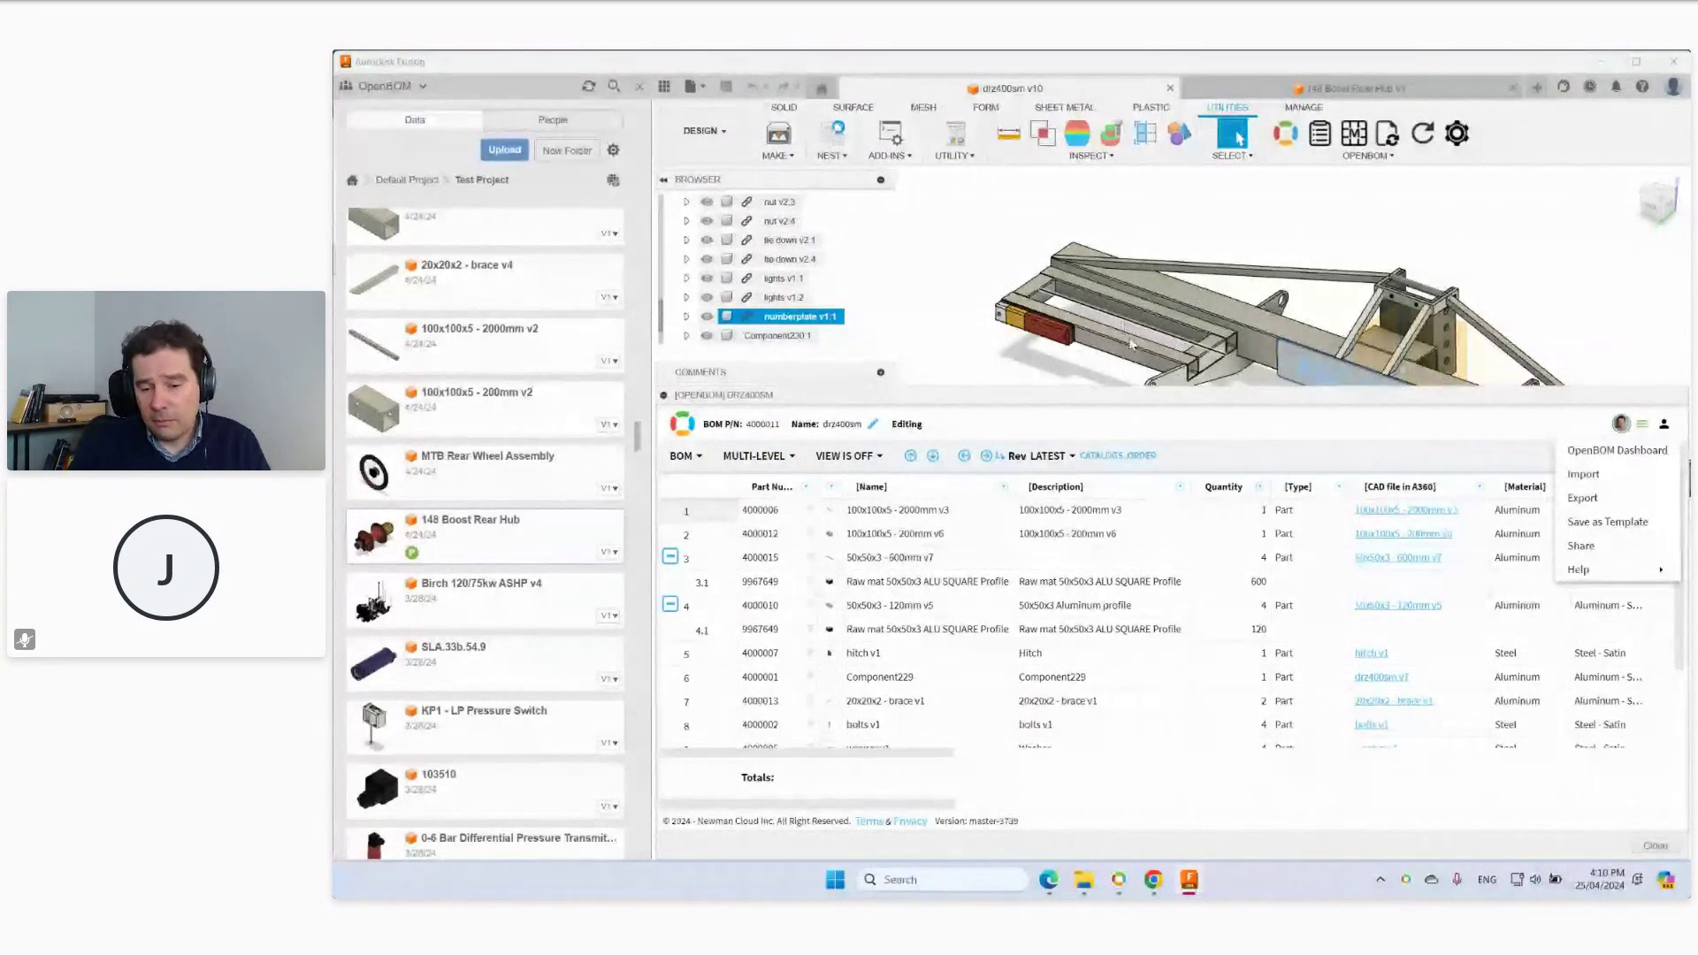
pyautogui.click(1152, 881)
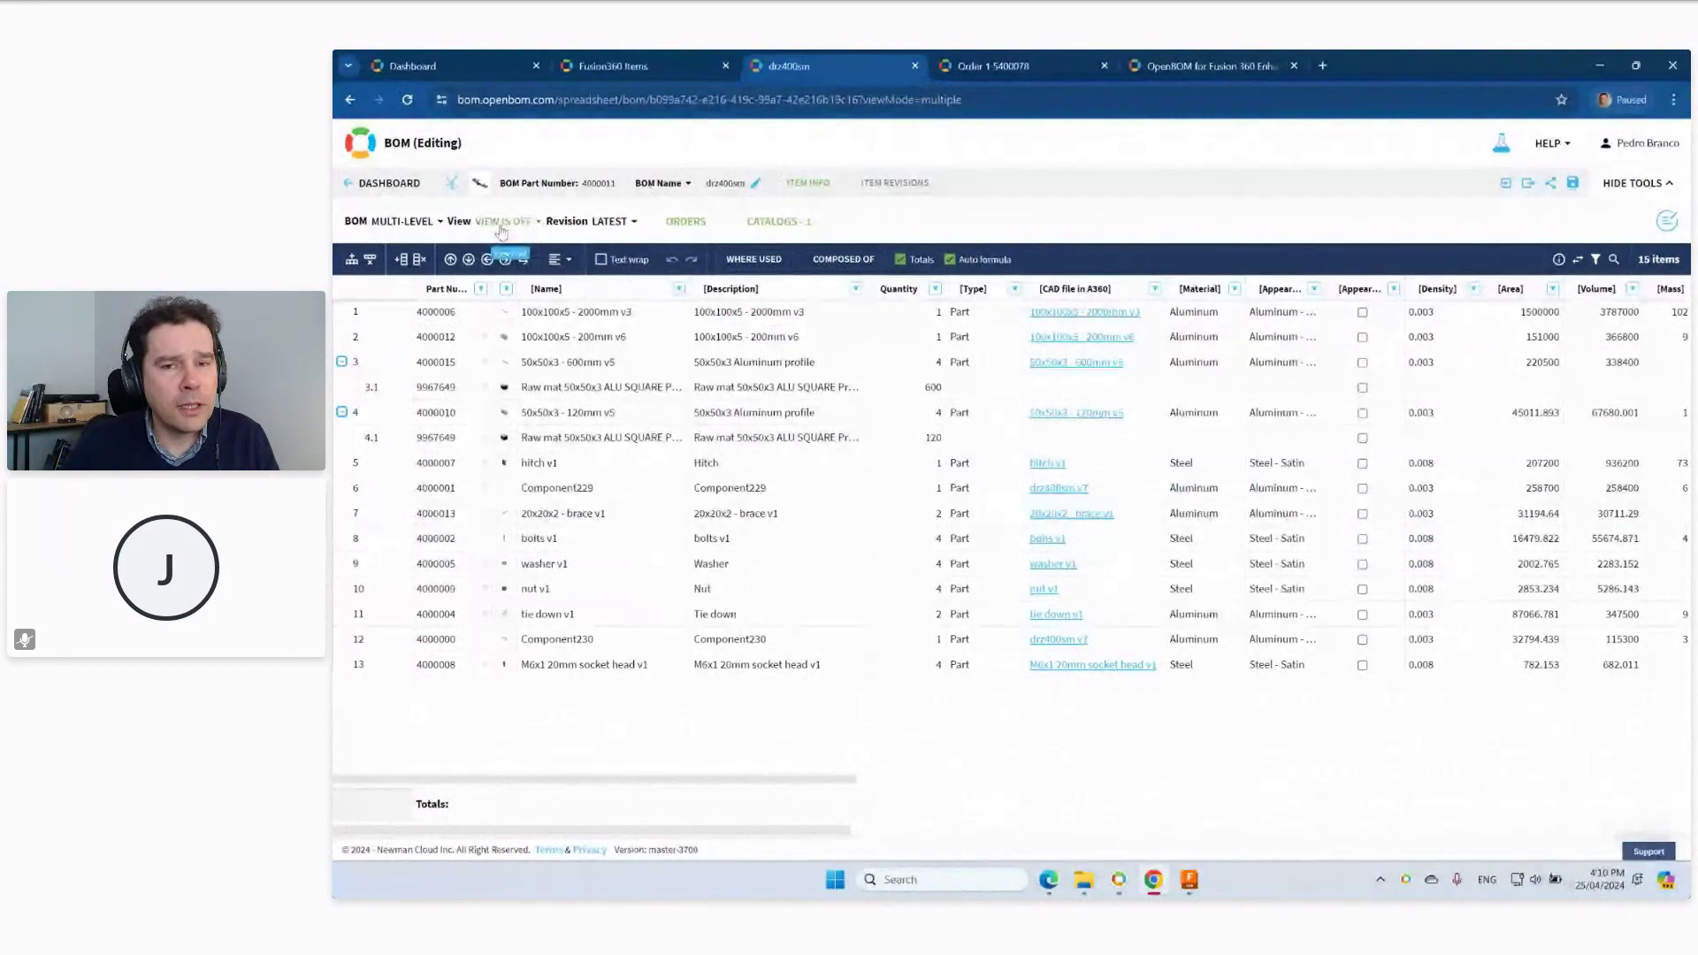
# In tree view, load the parent of 4000011 and open the Customer Order 5400078 BOM.
pyautogui.click(452, 182)
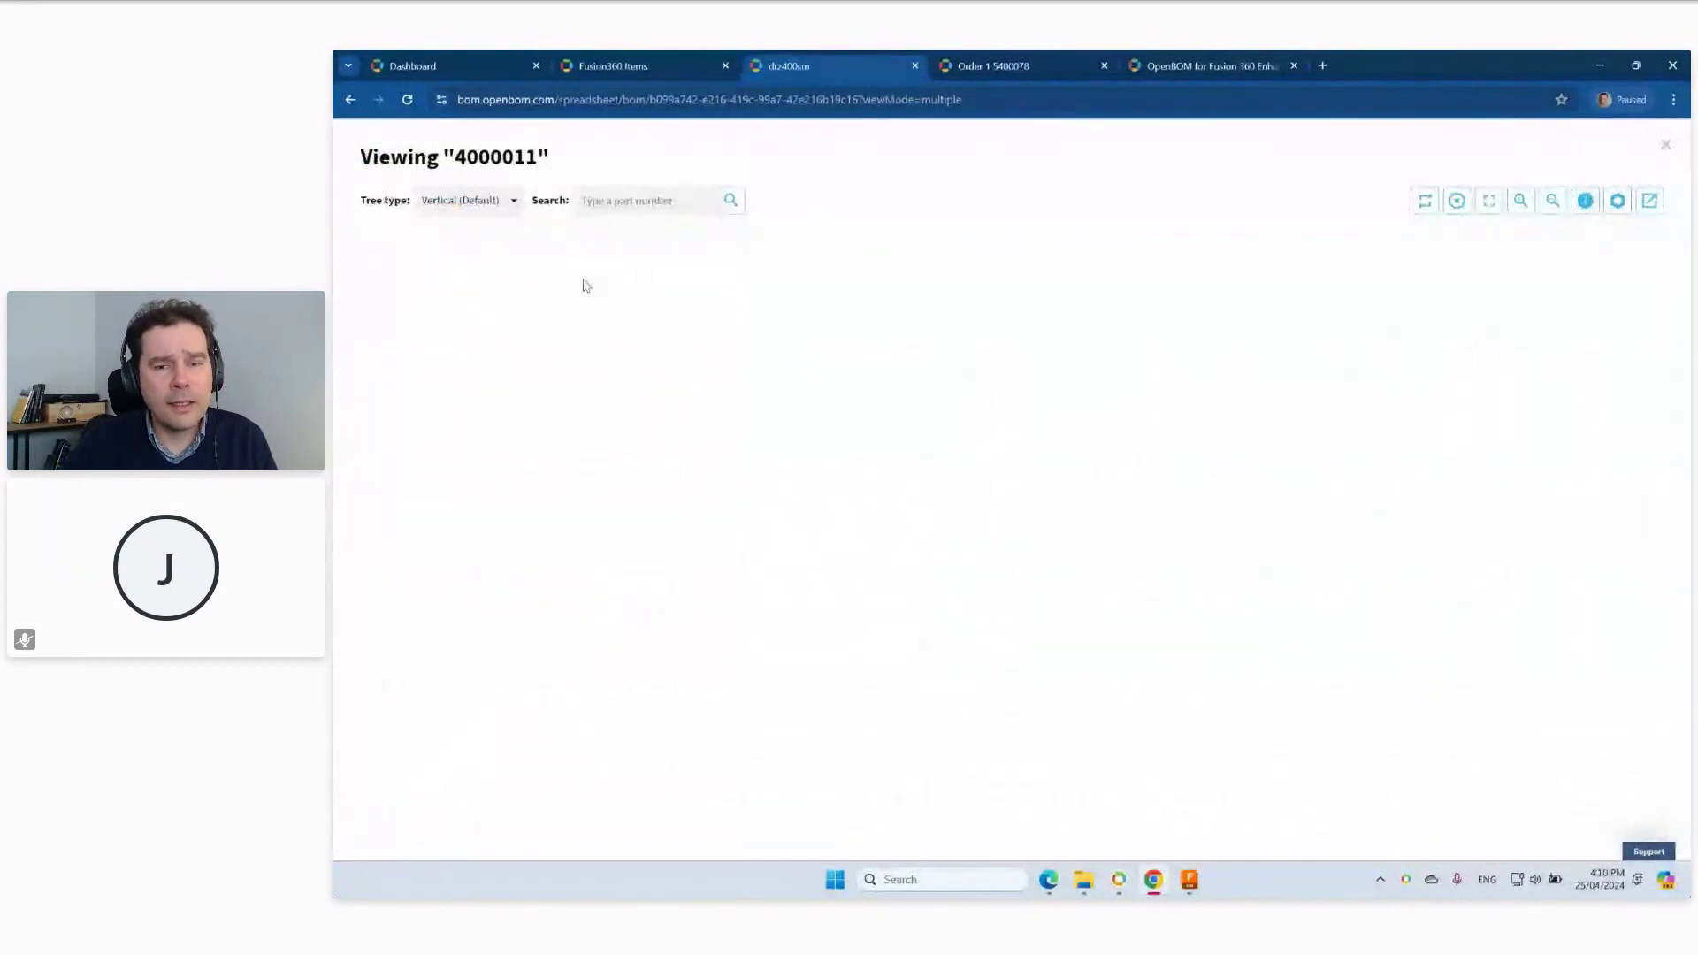
pyautogui.click(1086, 476)
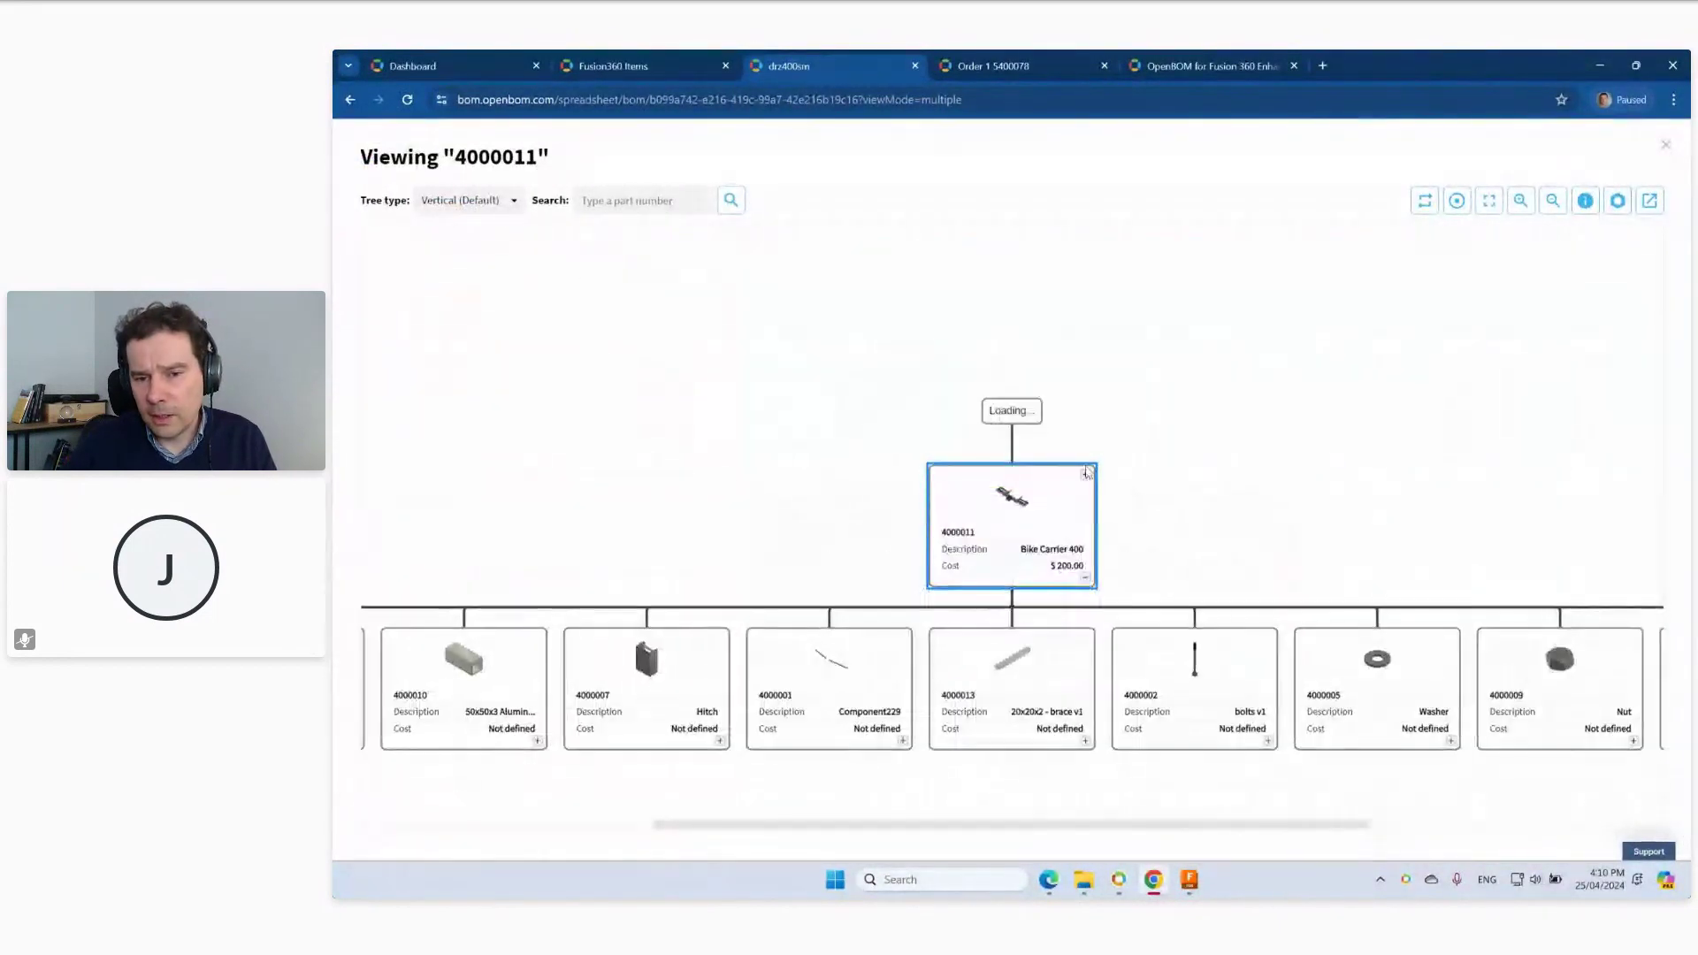
pyautogui.click(1618, 205)
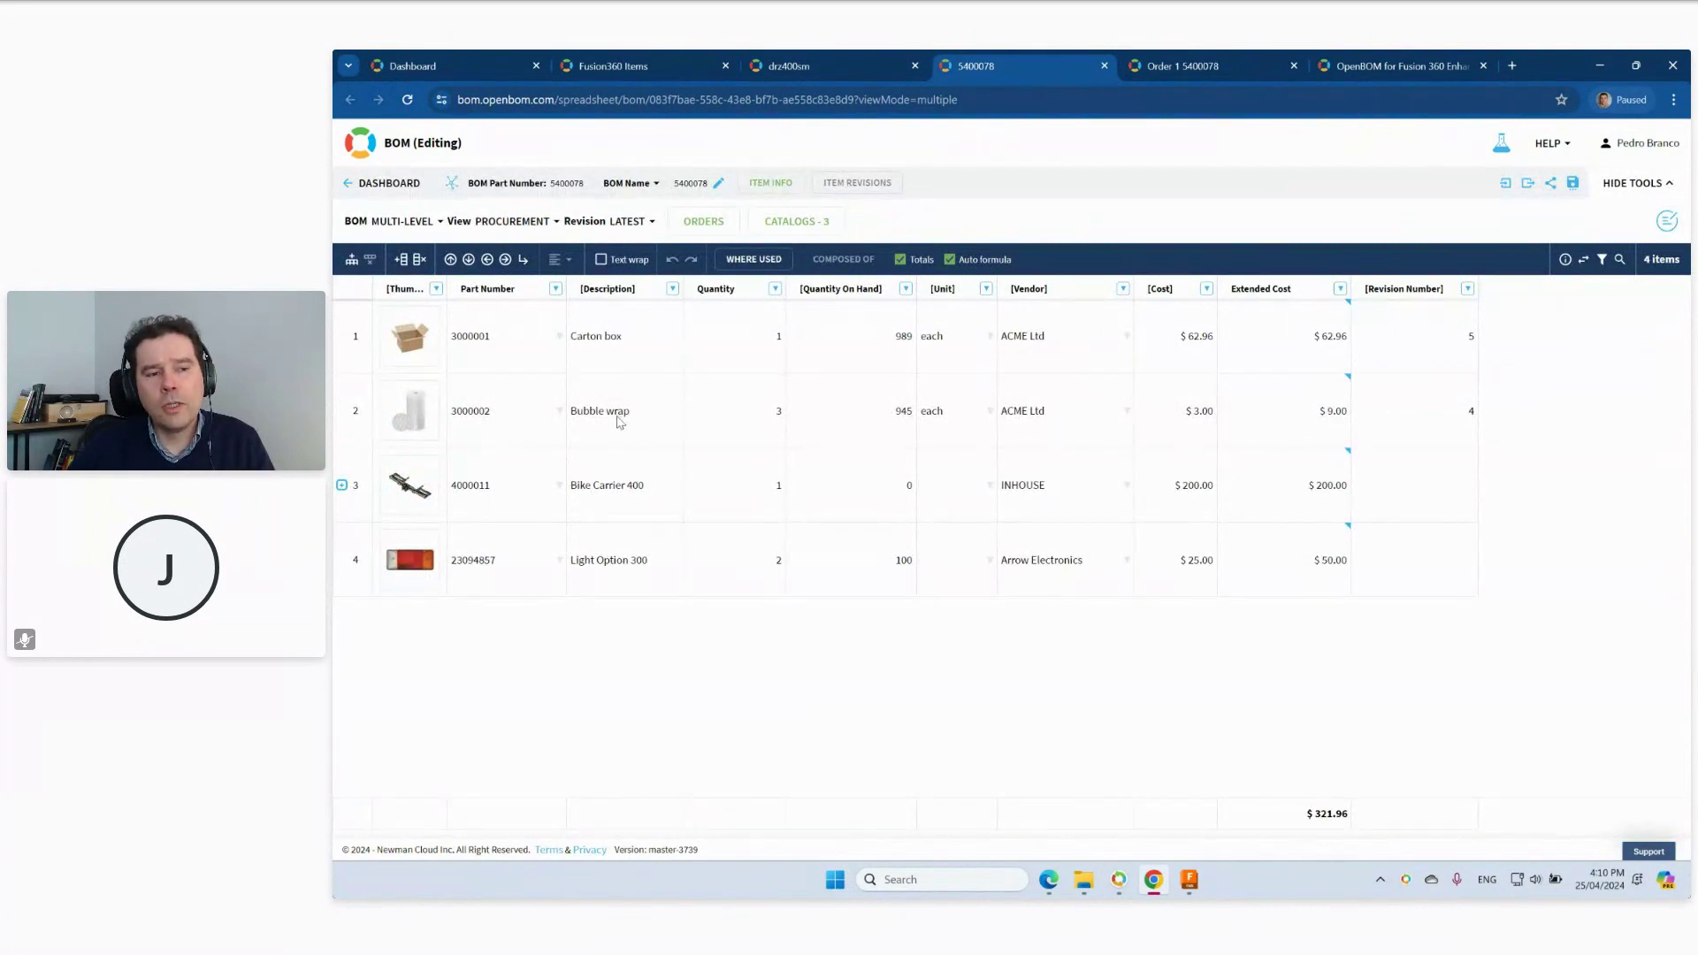
# Select the Light Option 300 row and start a catalog search from its part number.
pyautogui.moveTo(419, 411)
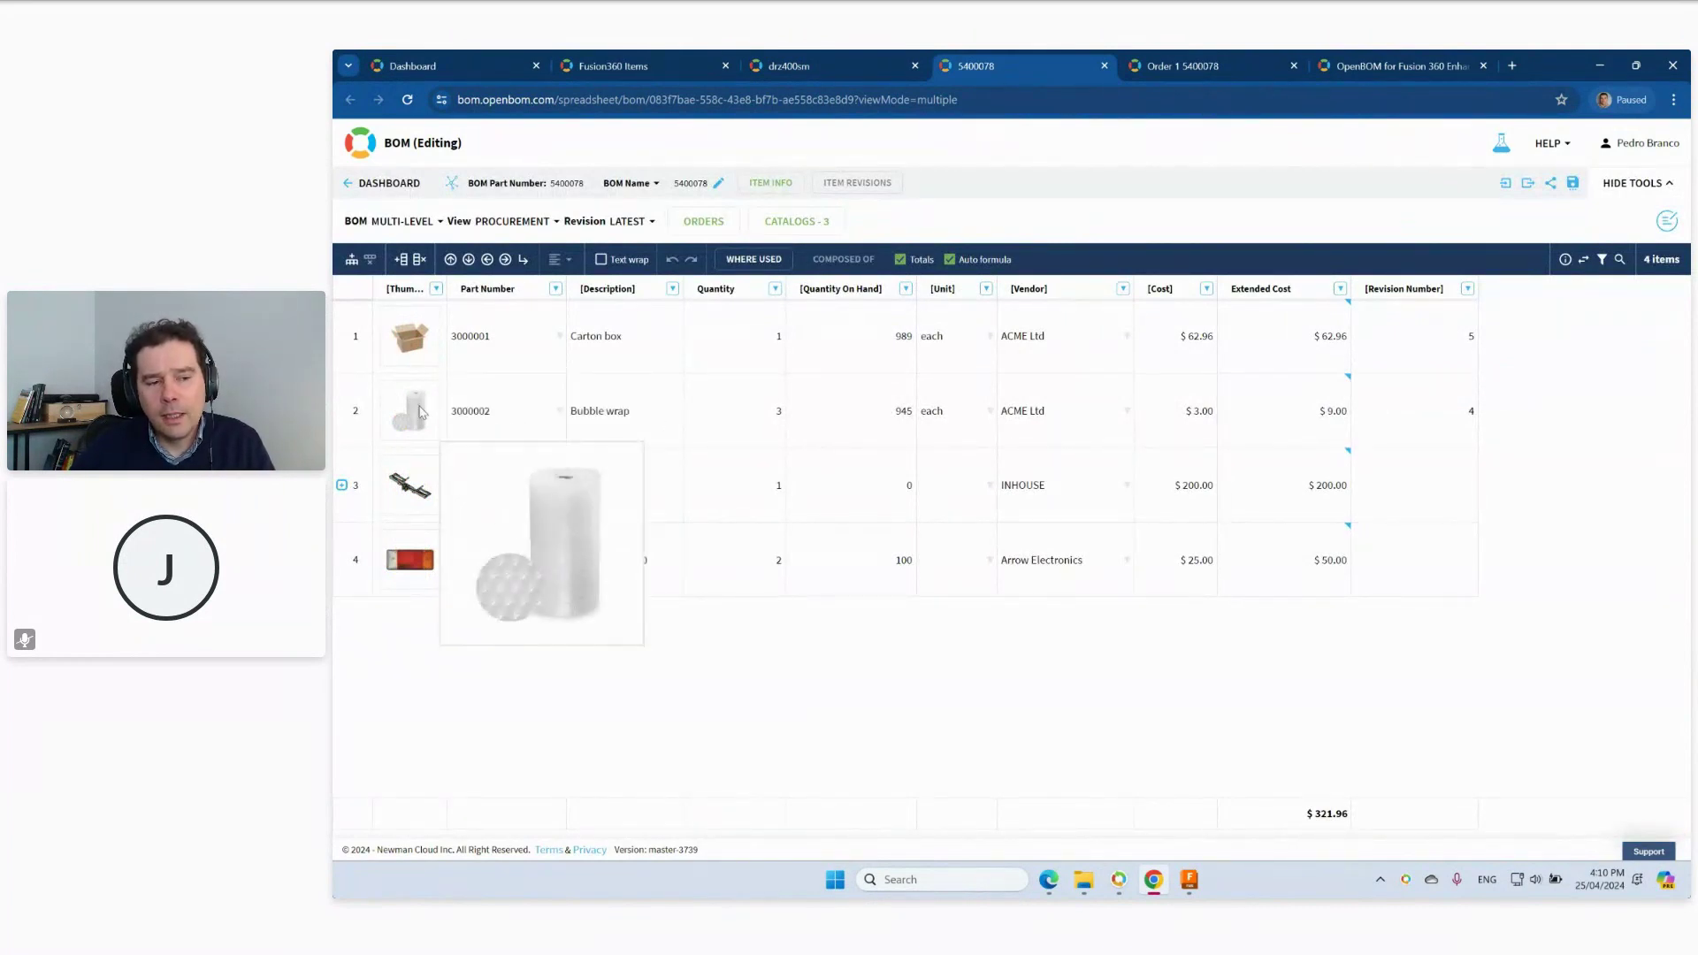
pyautogui.moveTo(419, 500)
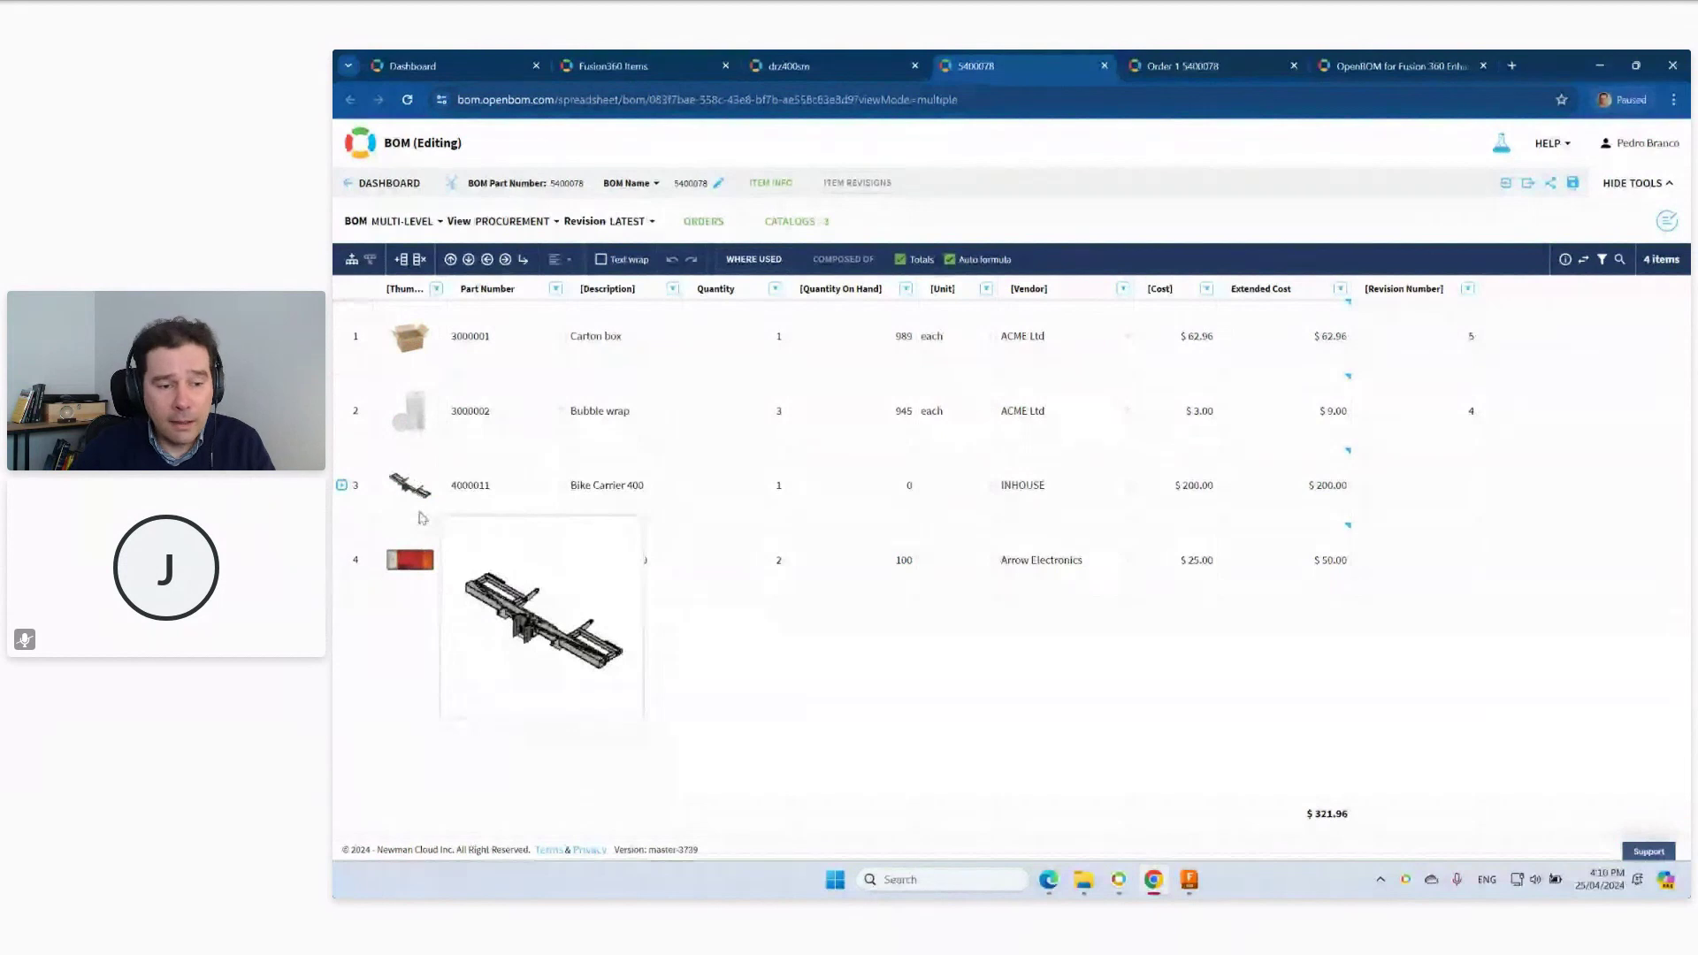
pyautogui.click(418, 568)
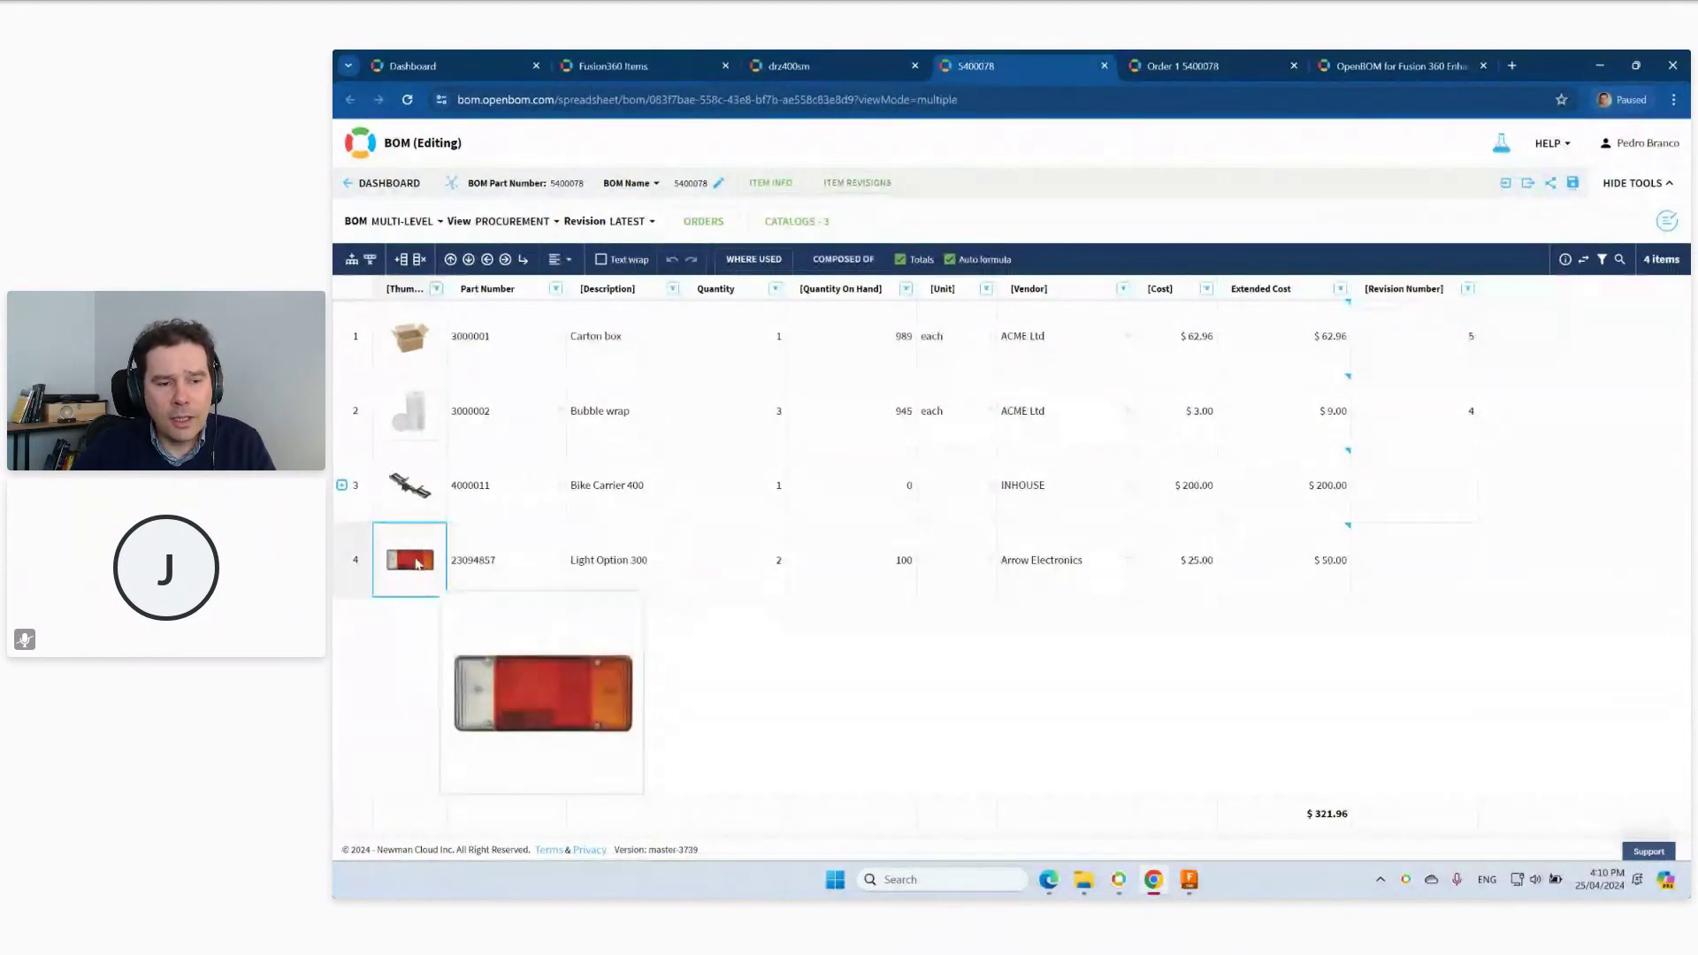
pyautogui.click(470, 564)
pyautogui.click(471, 566)
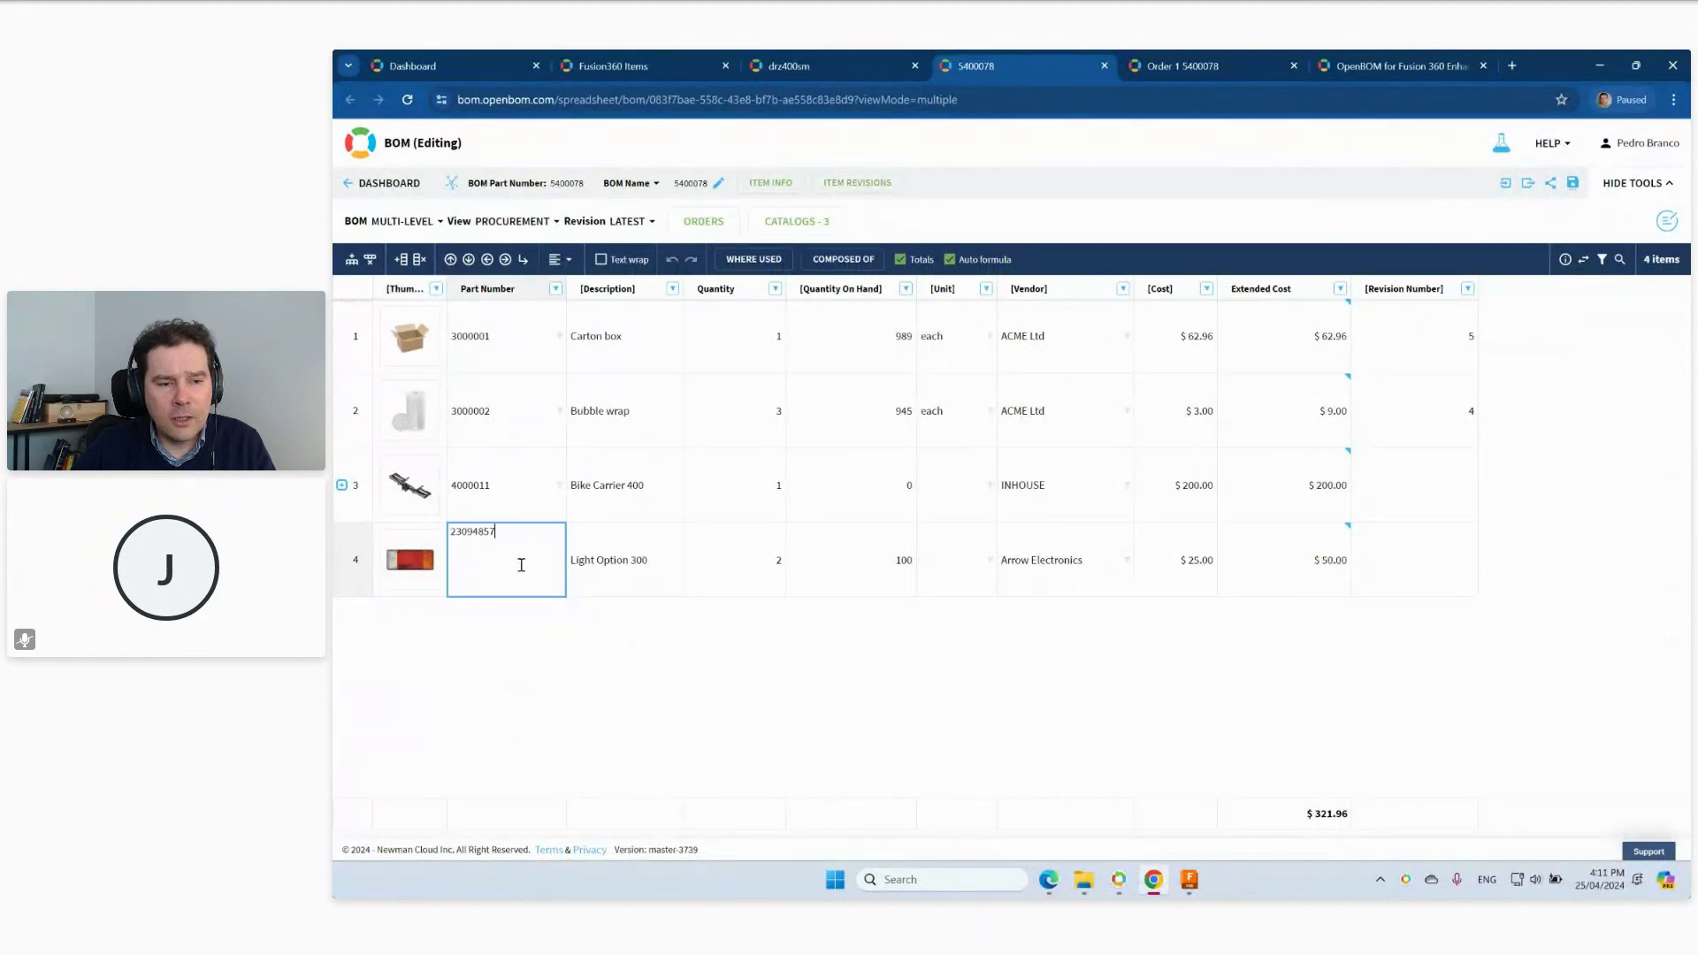
pyautogui.click(468, 610)
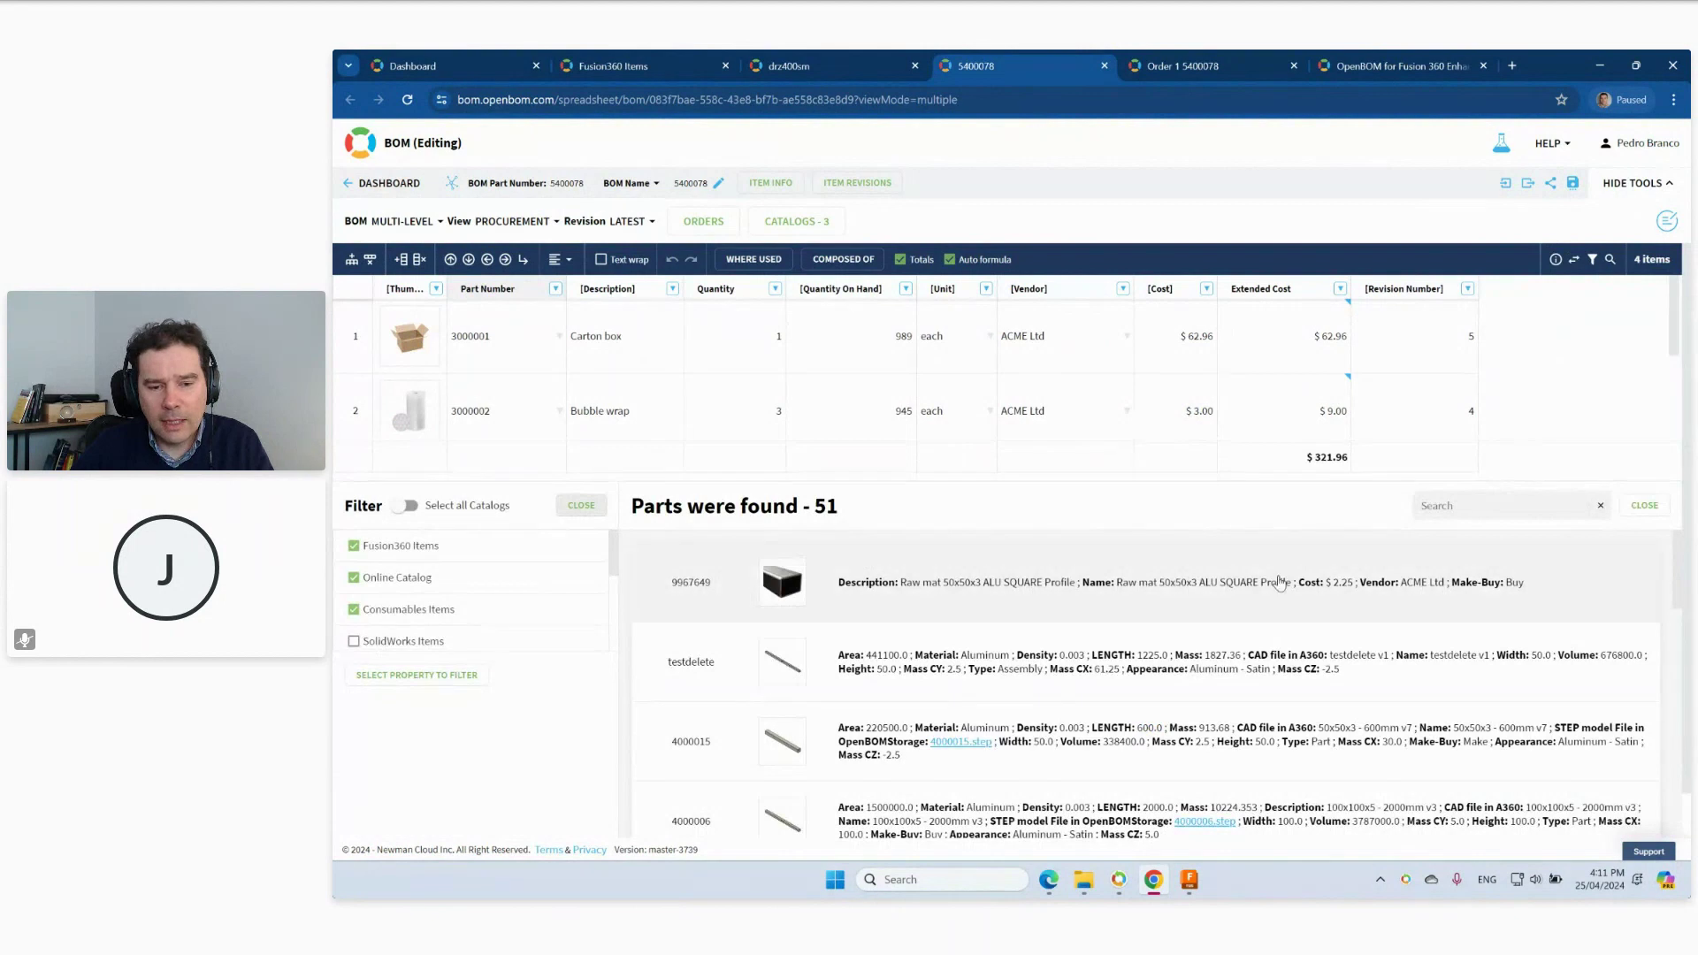
# Filter the catalog results for 'light', add Light Option 300 at quantity 2, and close the search.
pyautogui.scroll(-5, 1111, 701)
pyautogui.scroll(-3, 794, 672)
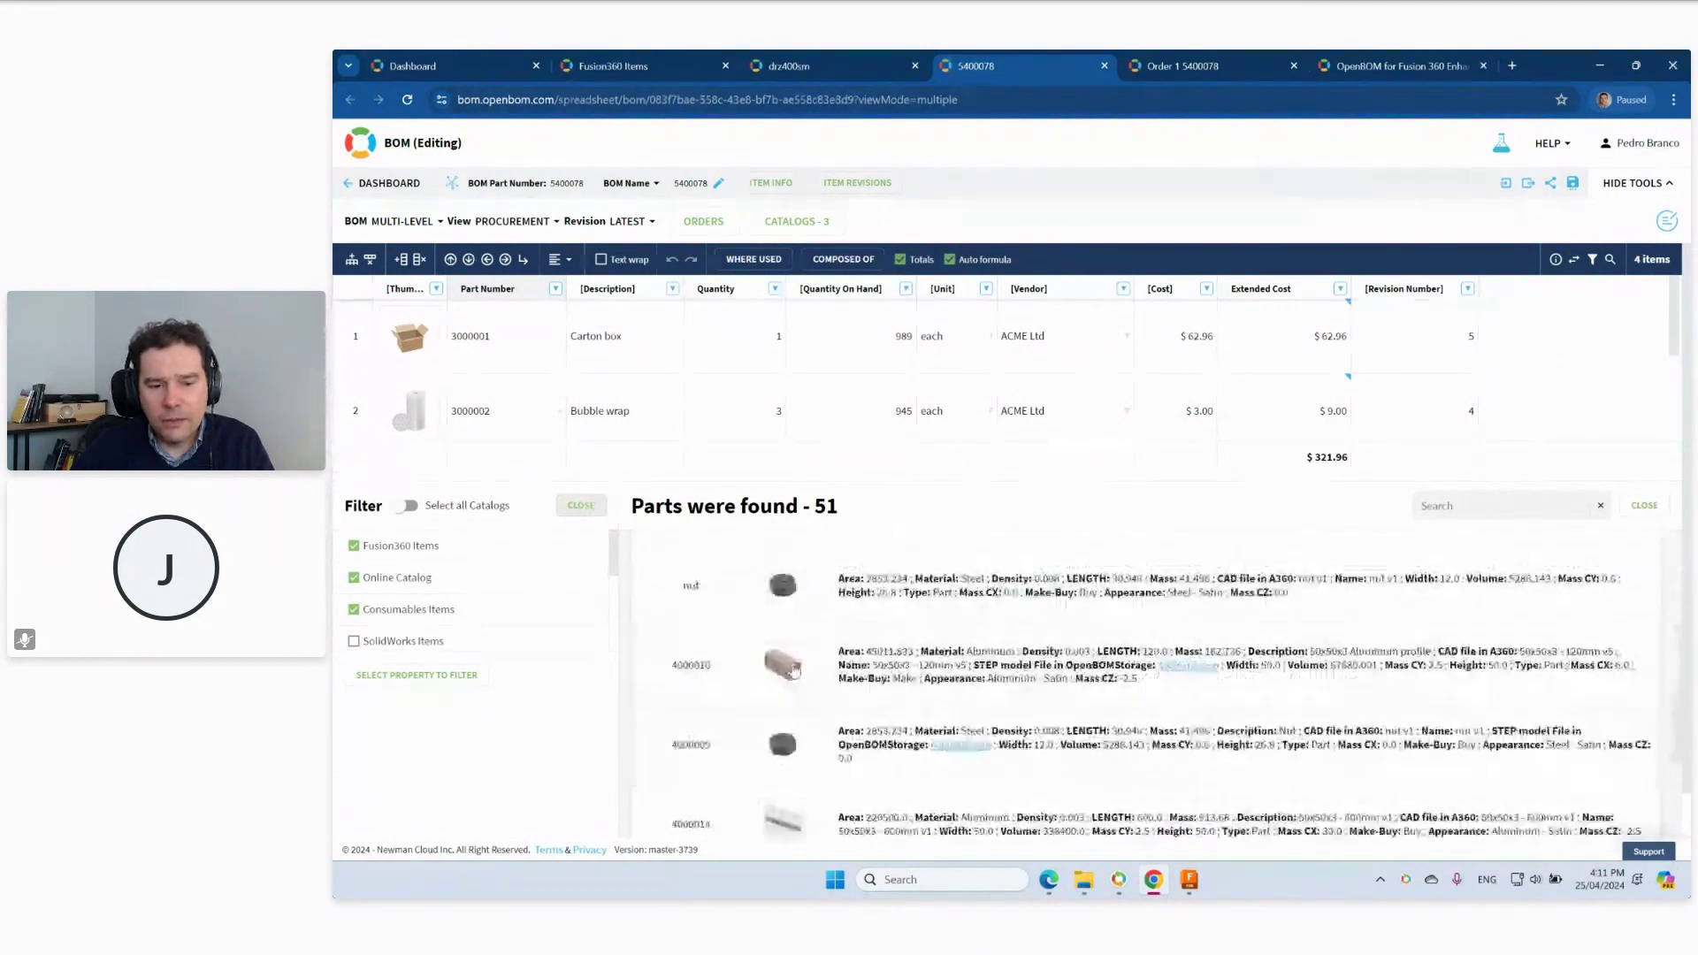
pyautogui.scroll(5, 899, 652)
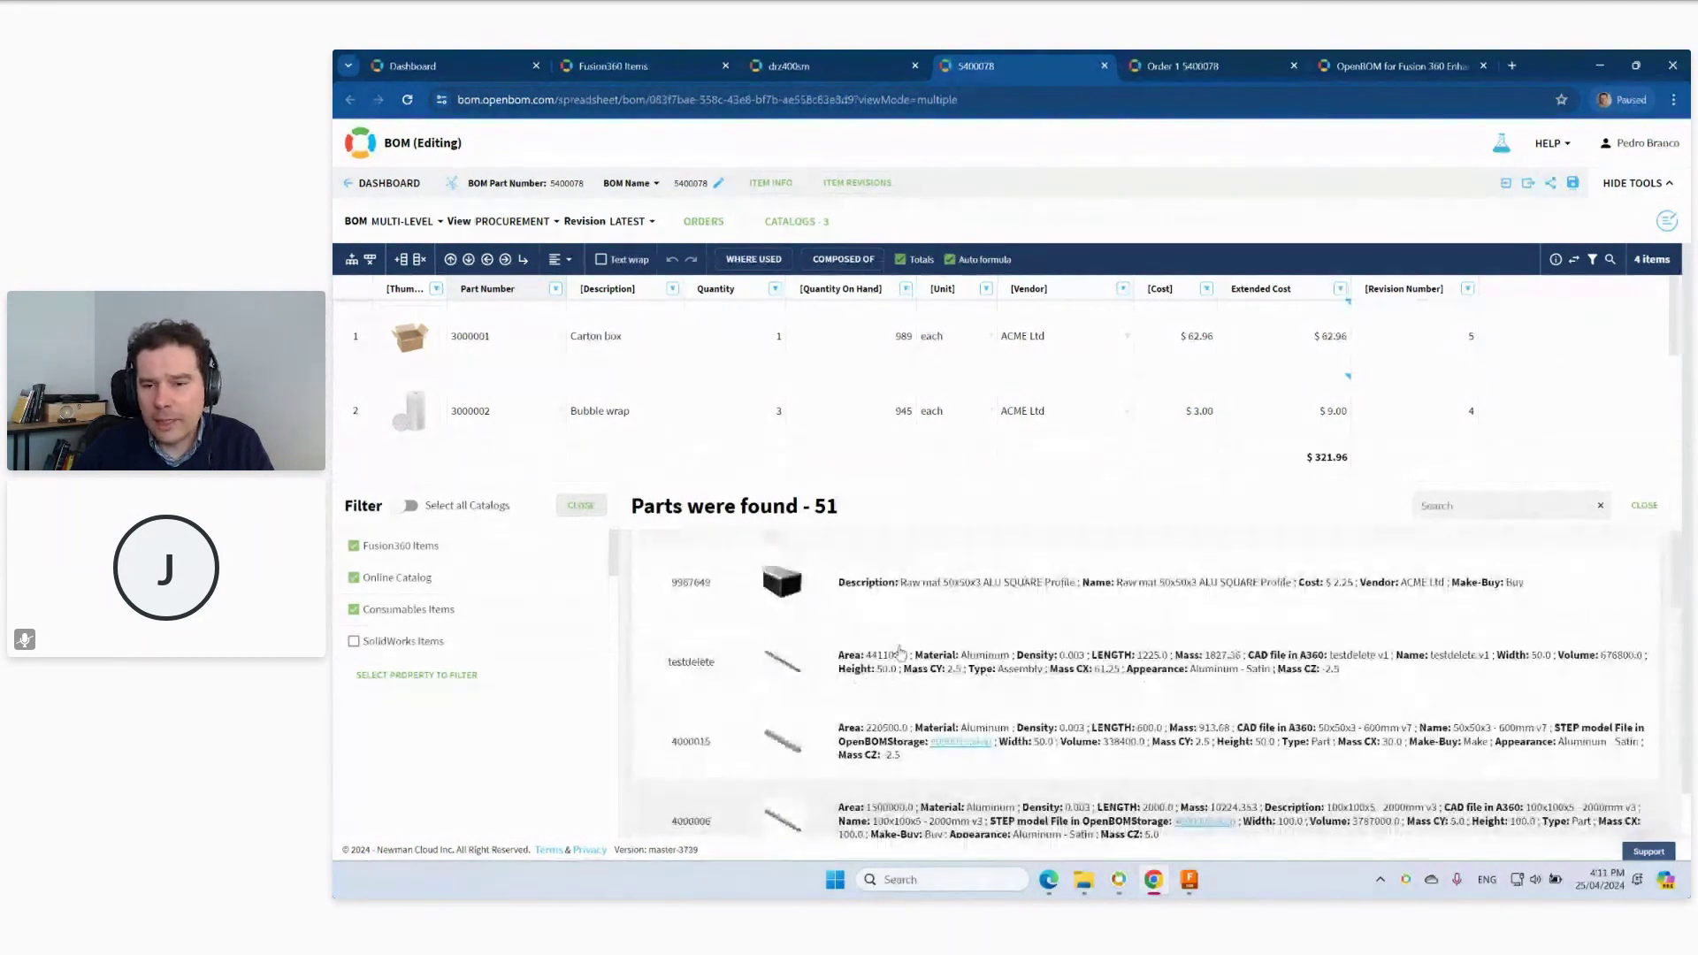
pyautogui.click(1513, 500)
pyautogui.write('l')
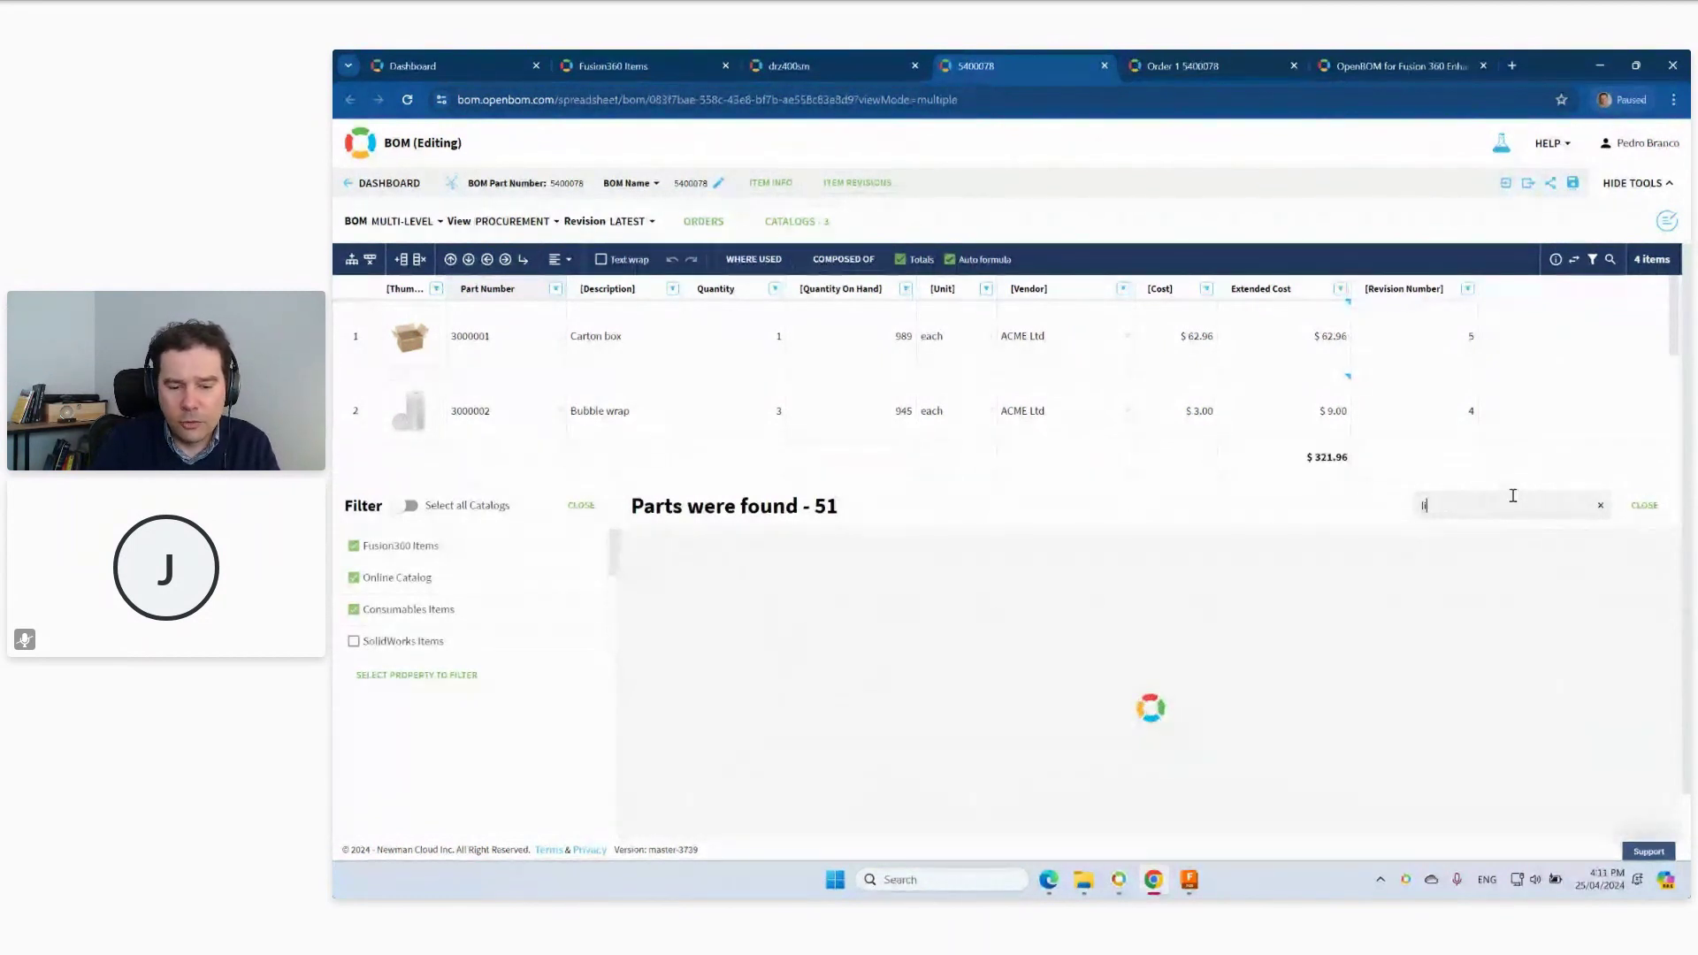
pyautogui.write('ight')
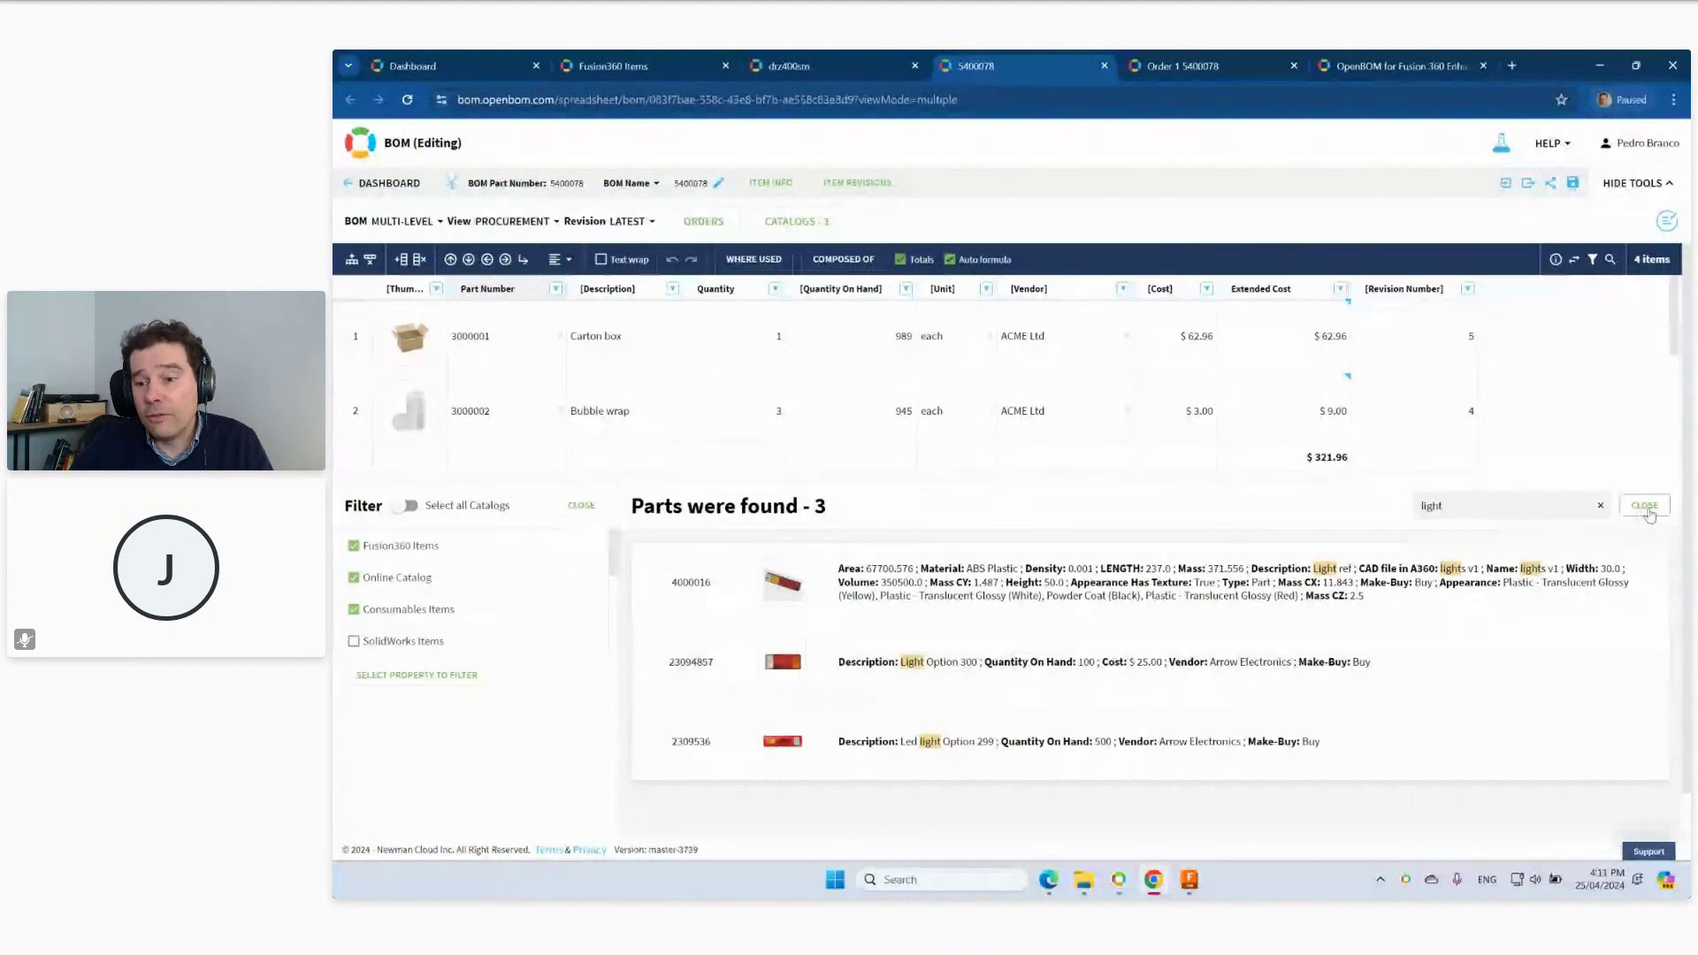
pyautogui.click(1643, 506)
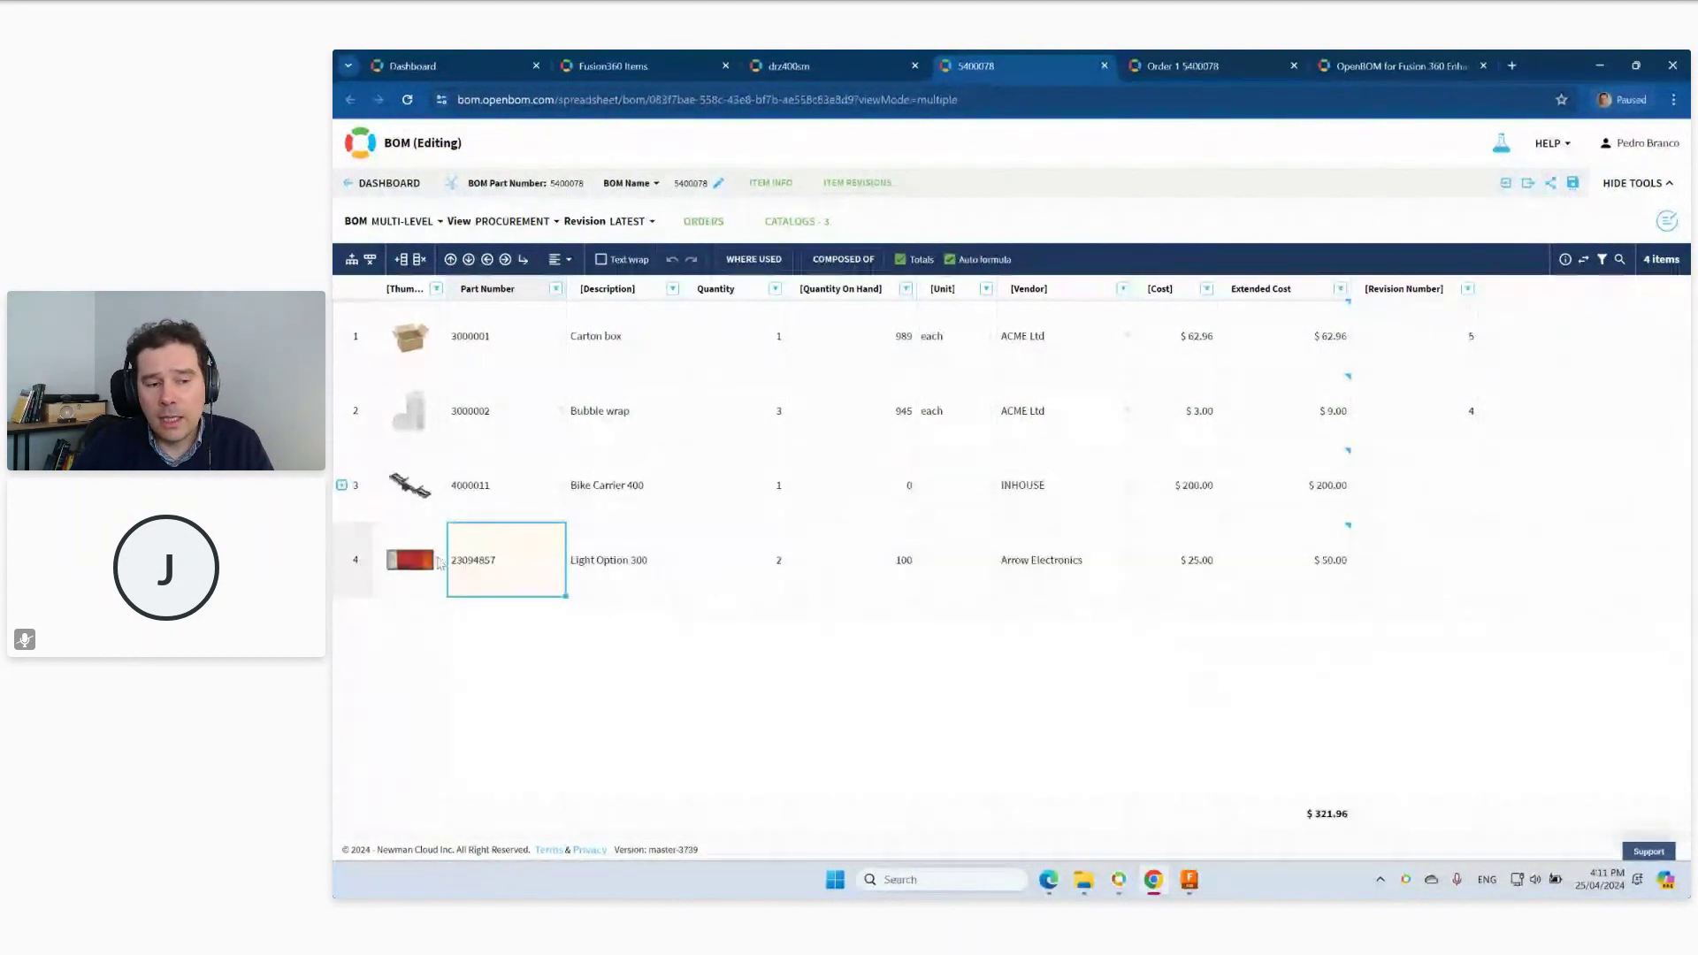
pyautogui.moveTo(419, 566)
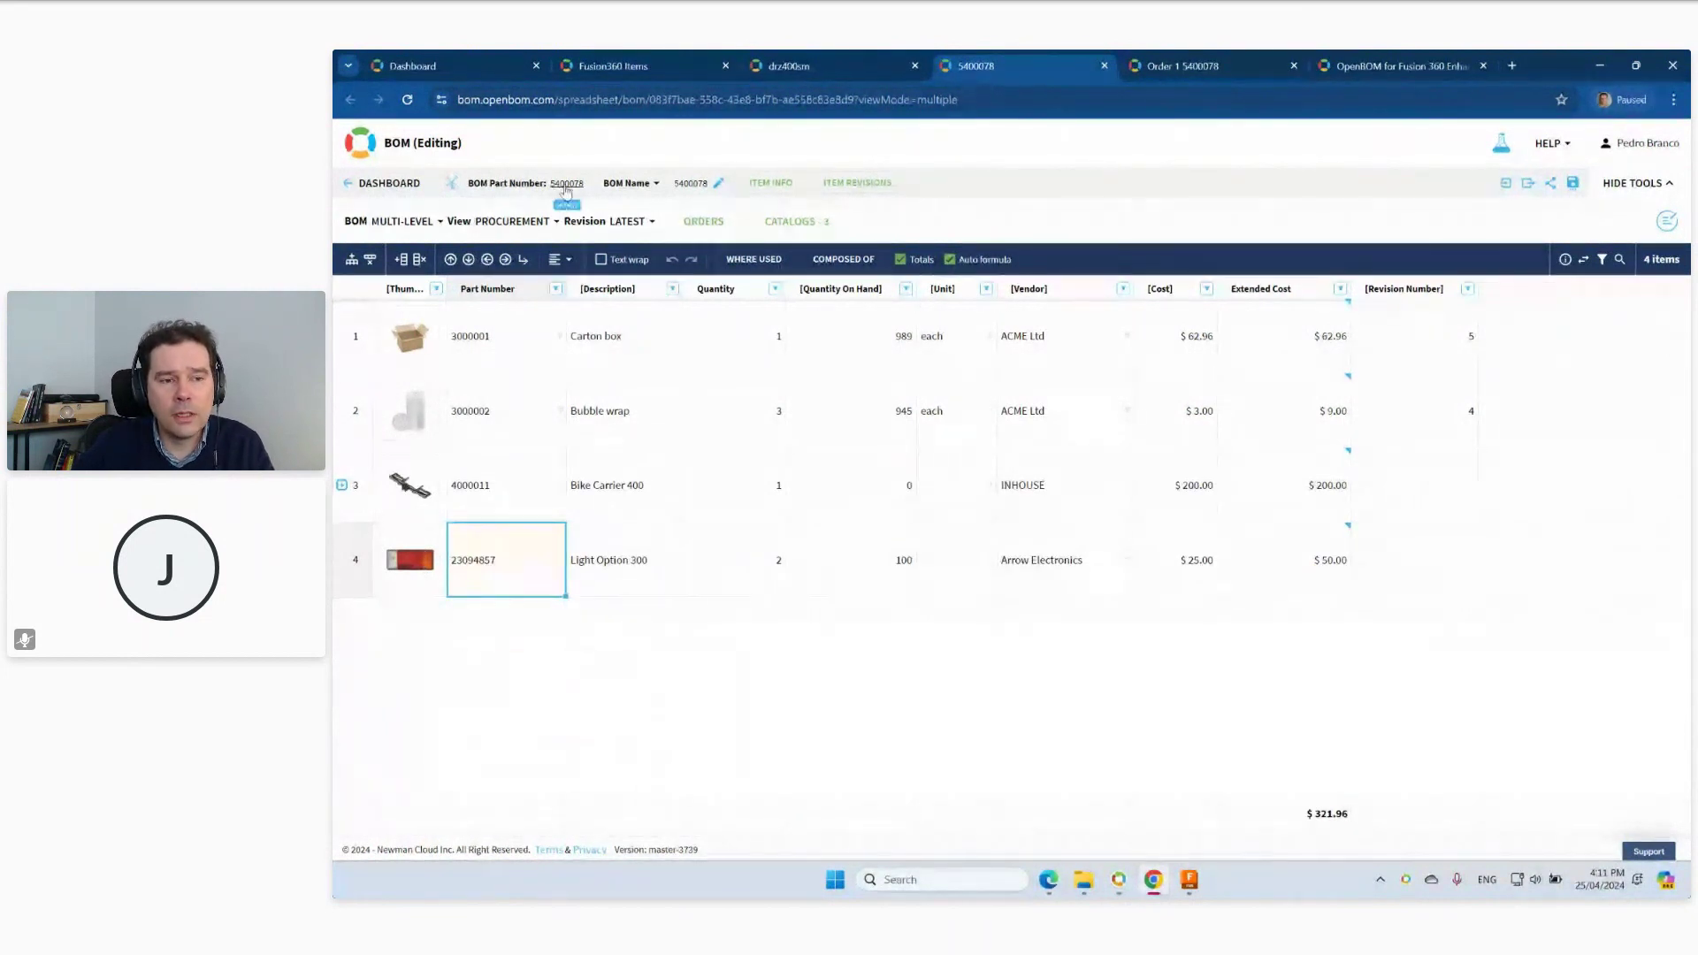
# Expand and re-collapse the Bike Carrier 400 child rows, then bring the Fusion design back up.
pyautogui.click(341, 486)
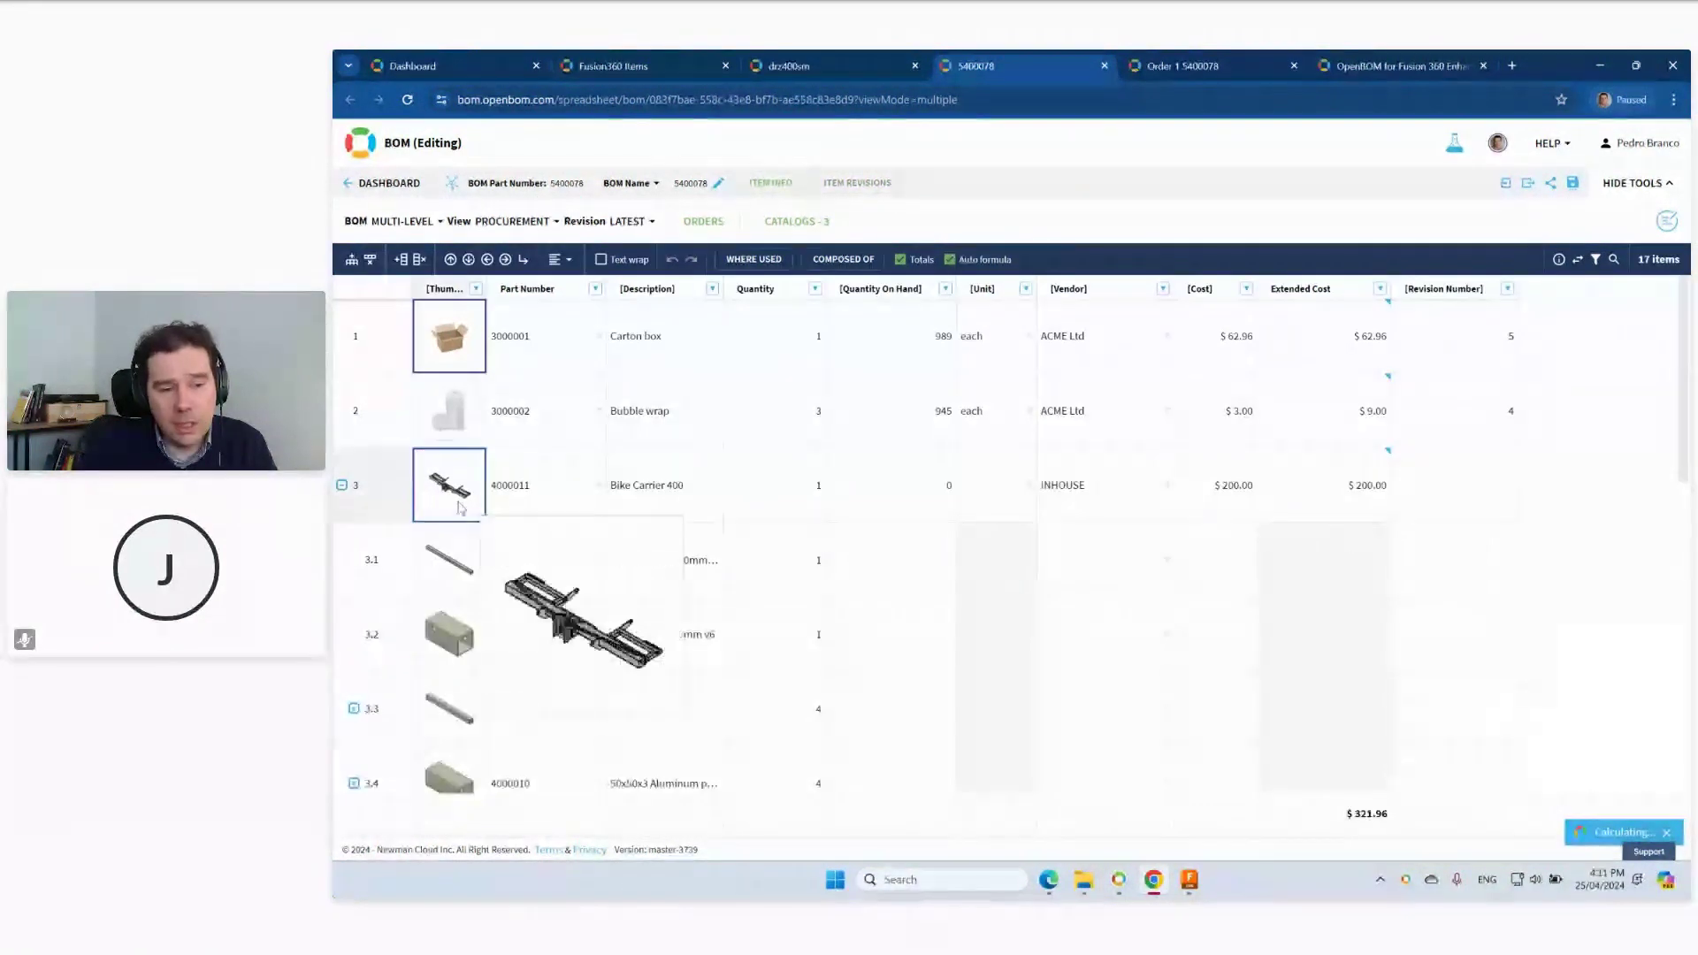
pyautogui.moveTo(435, 511)
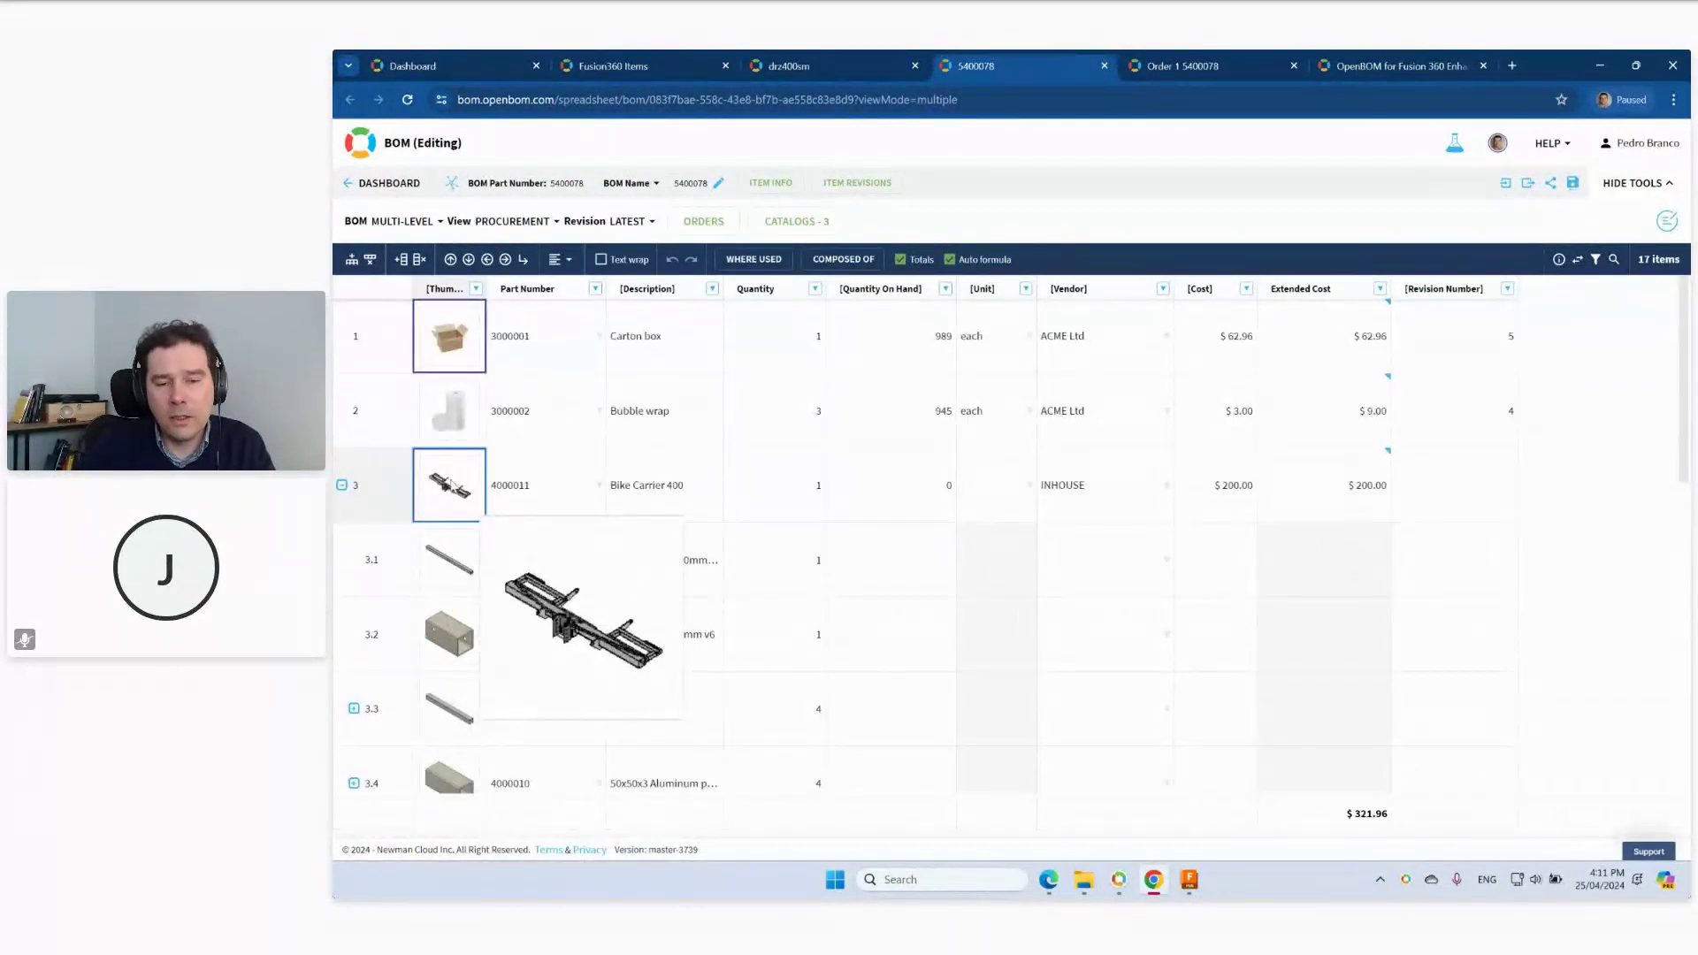
pyautogui.click(341, 487)
pyautogui.moveTo(422, 520)
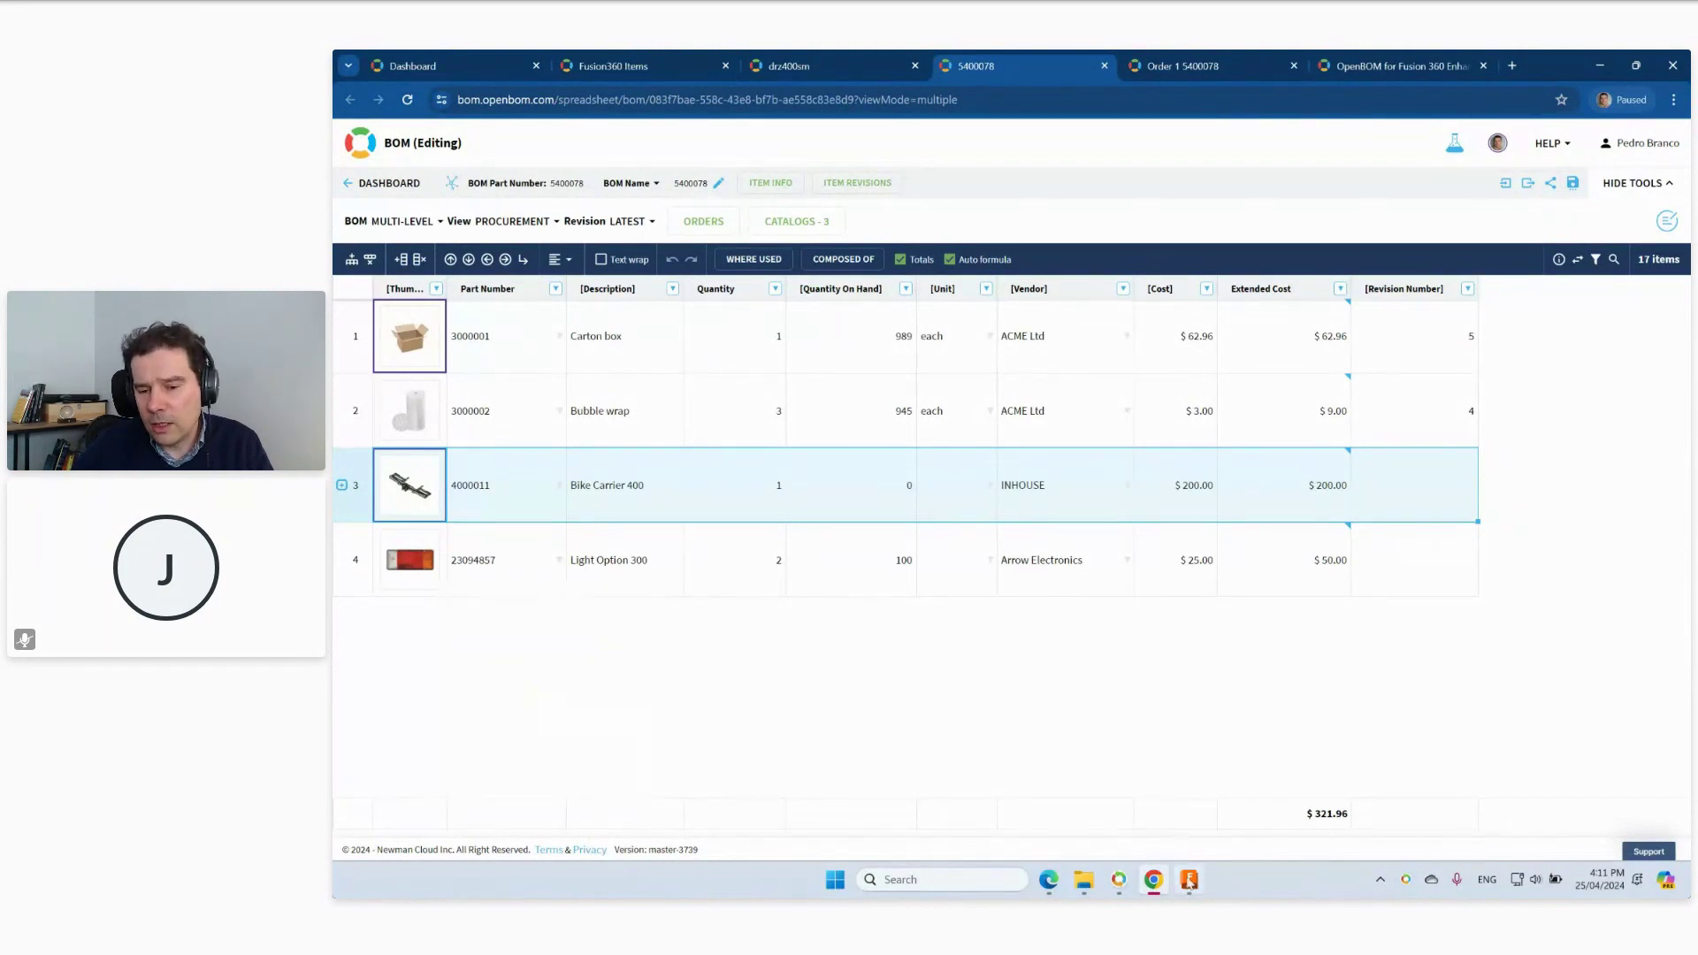
pyautogui.click(1188, 880)
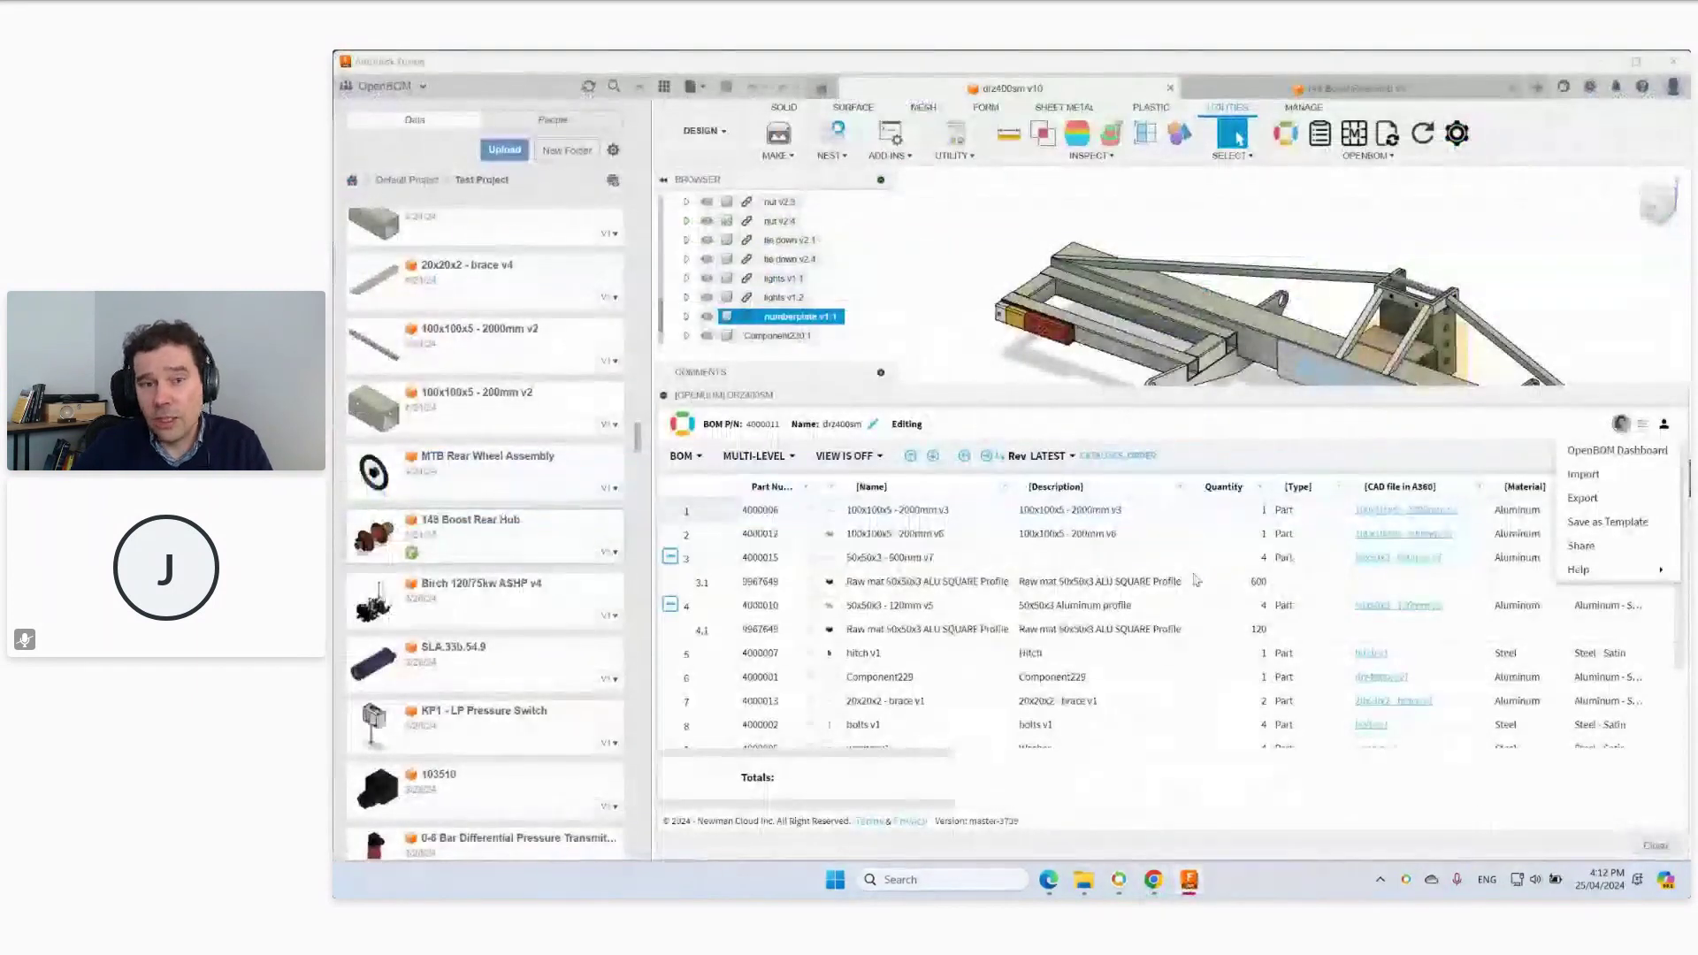
# Show the MANAGE tools and minimize Fusion to return to the OpenBOM page in Chrome.
pyautogui.click(1303, 107)
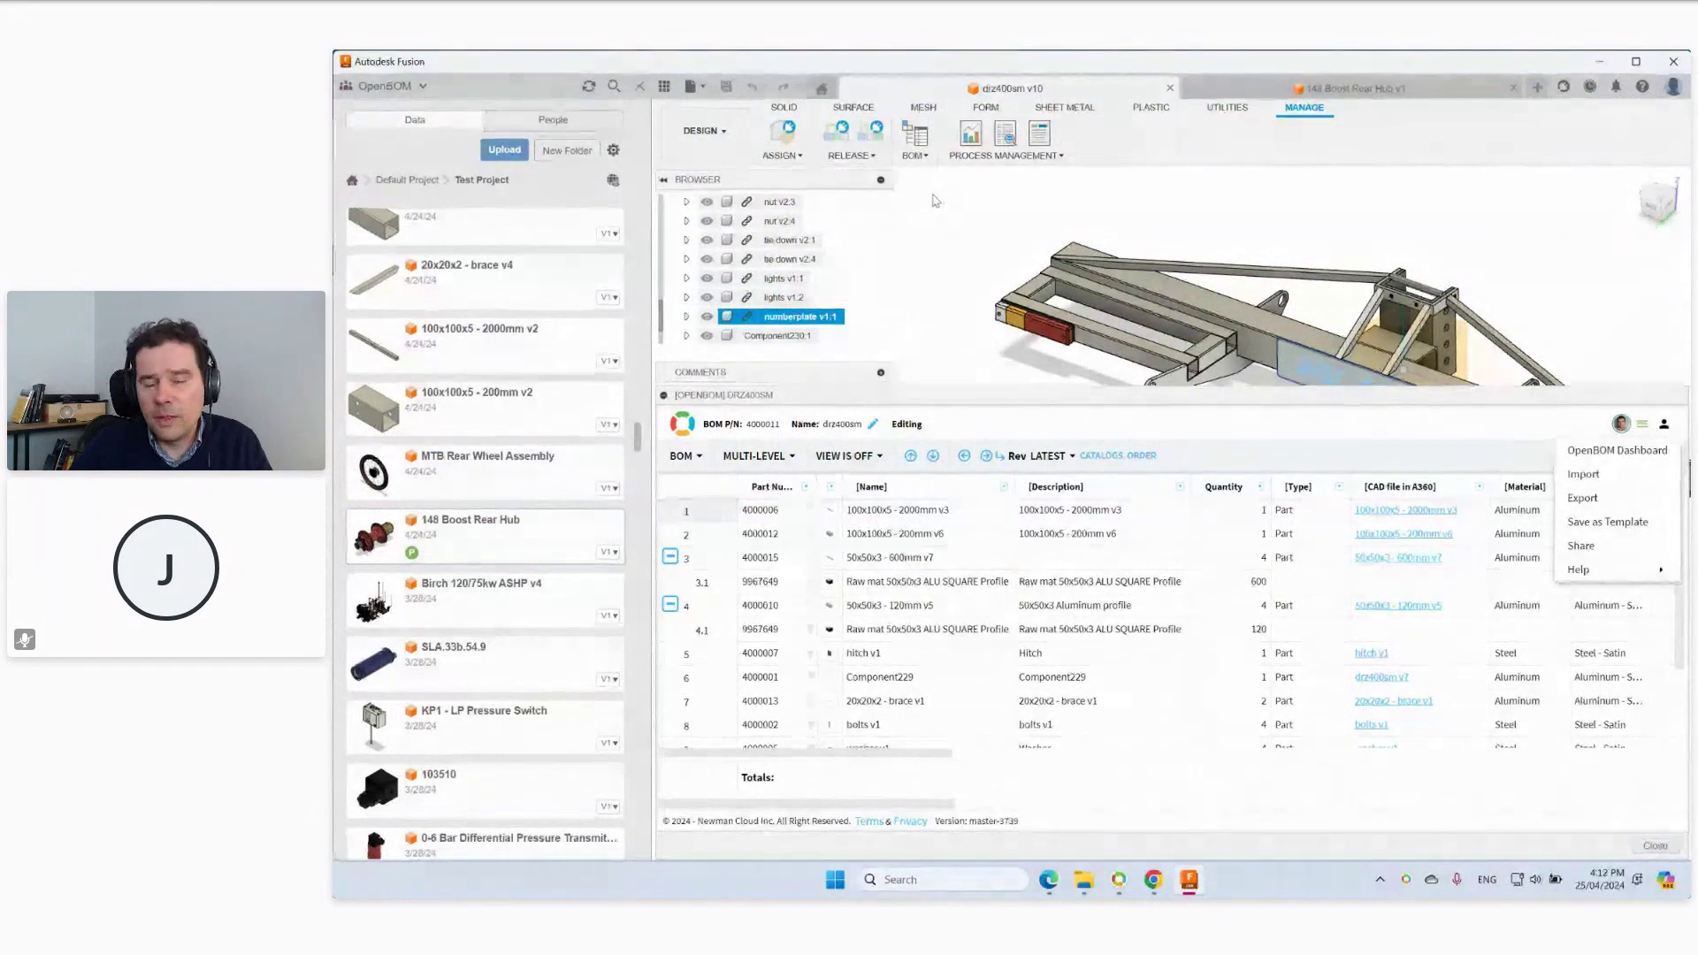
pyautogui.click(1601, 62)
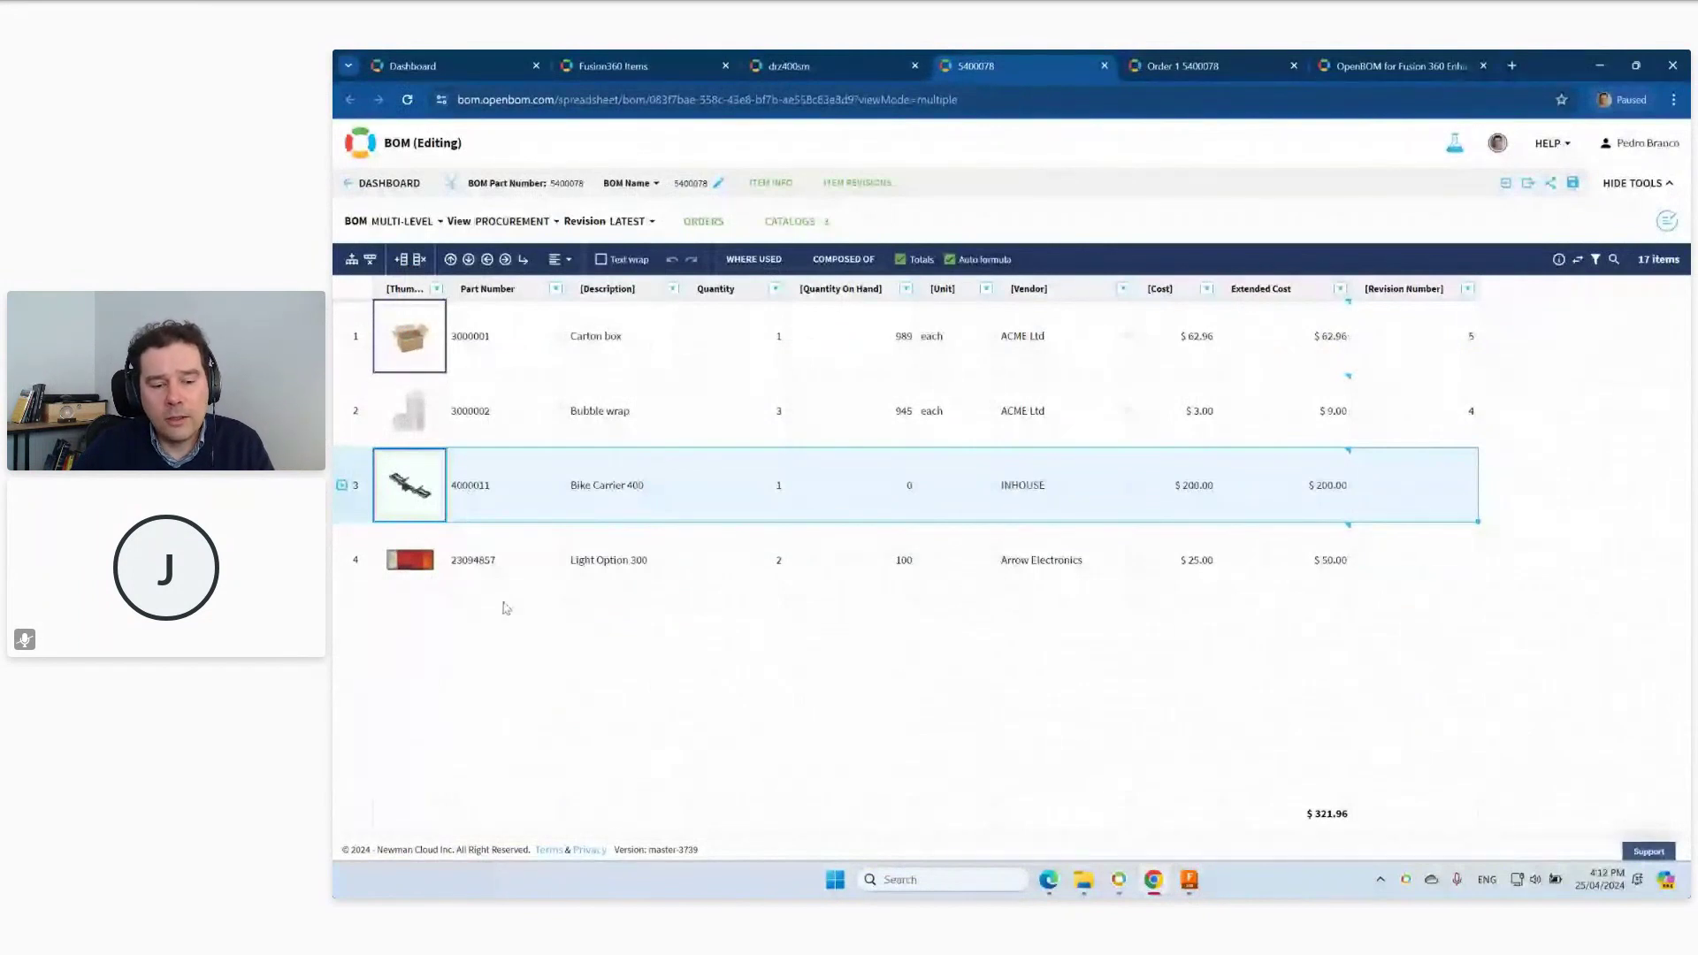
# Open production order 'Order 1 5400078' from ORDERS and check the raw material quantity of 2880.
pyautogui.click(705, 223)
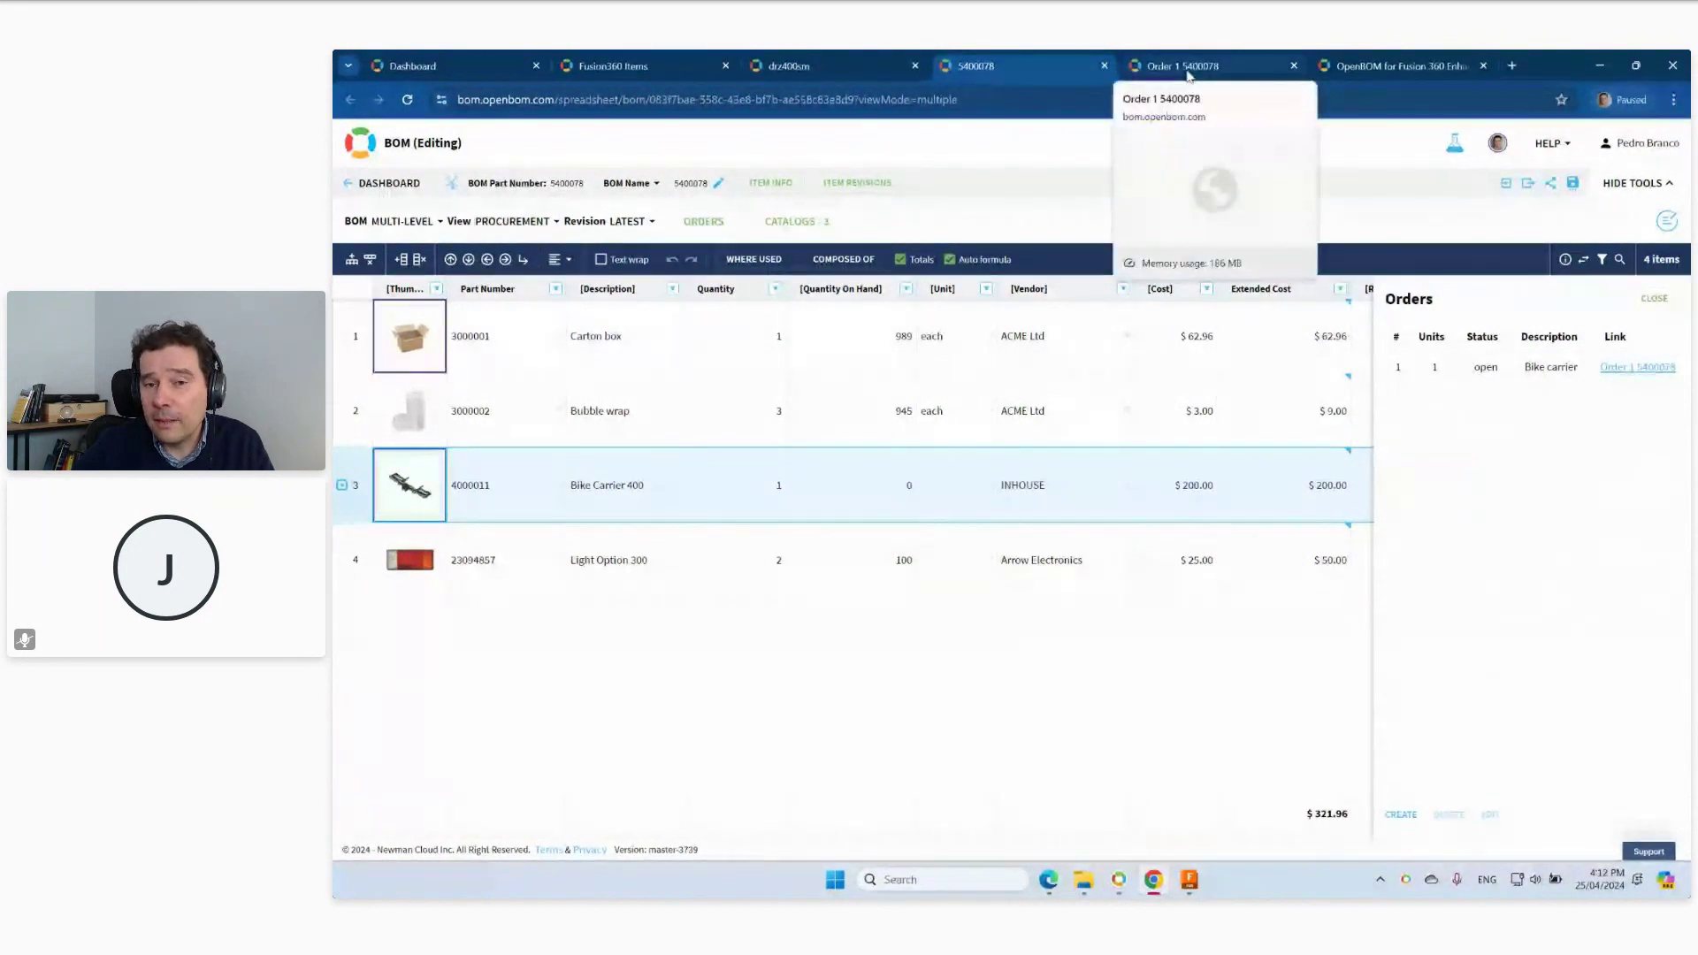
pyautogui.click(1185, 74)
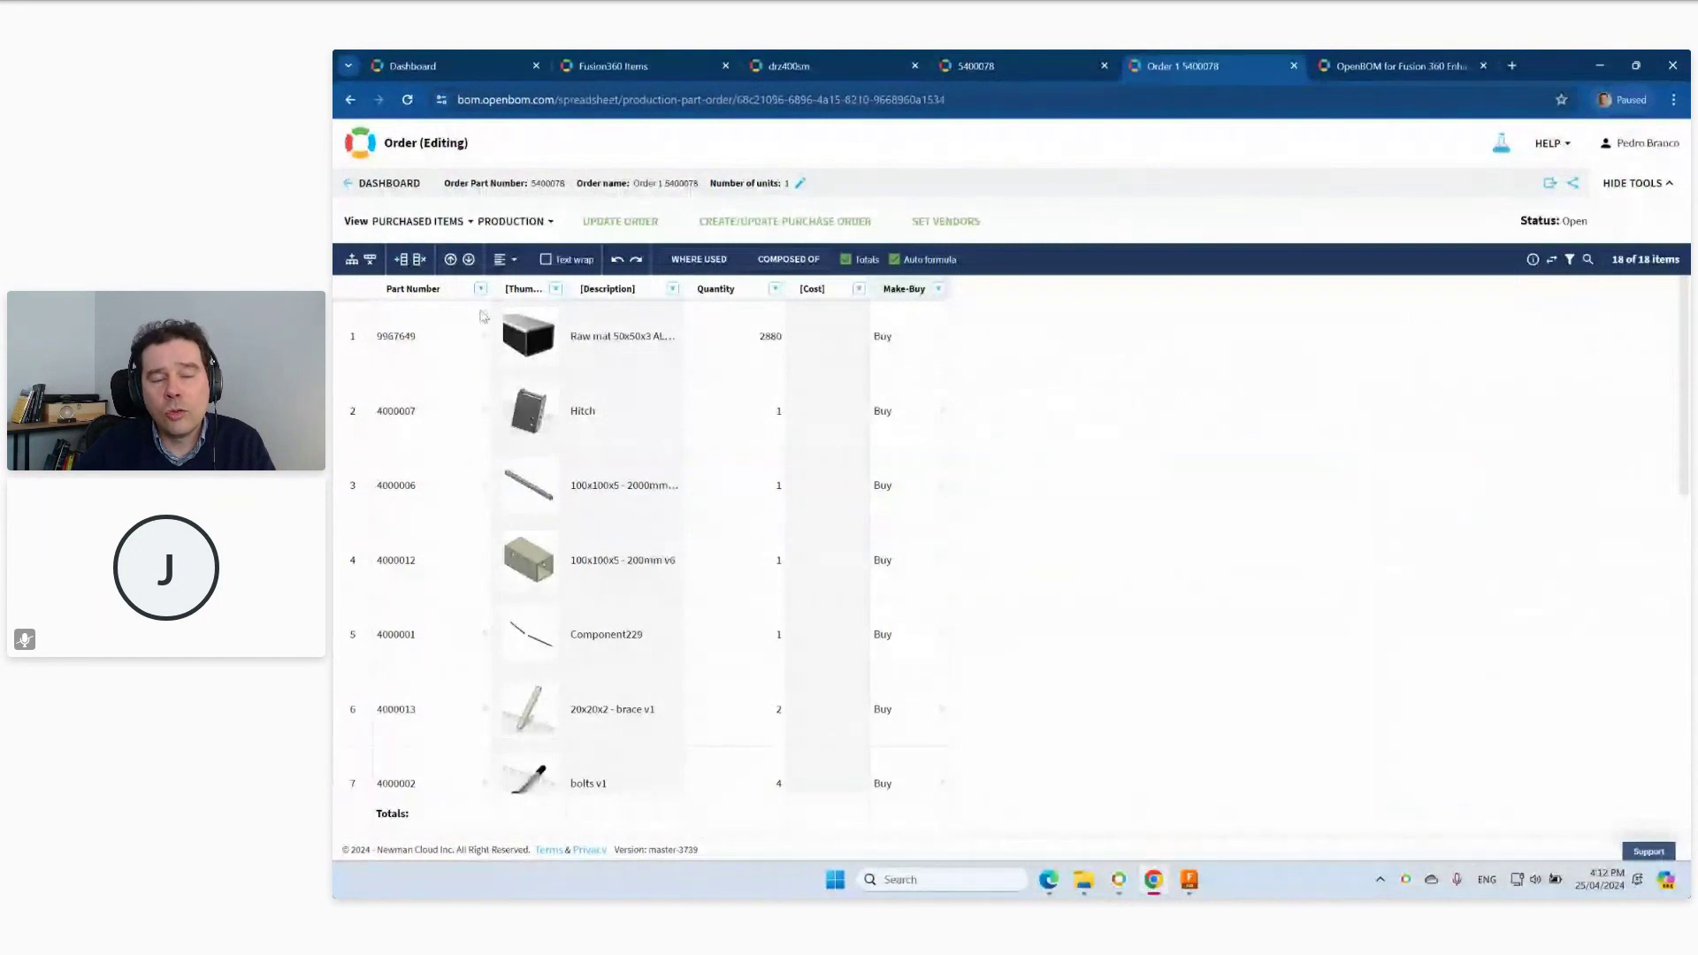
pyautogui.click(734, 342)
# Browse the 18 purchased items and select the Light Option 300 thumbnail in row 14.
pyautogui.moveTo(546, 333)
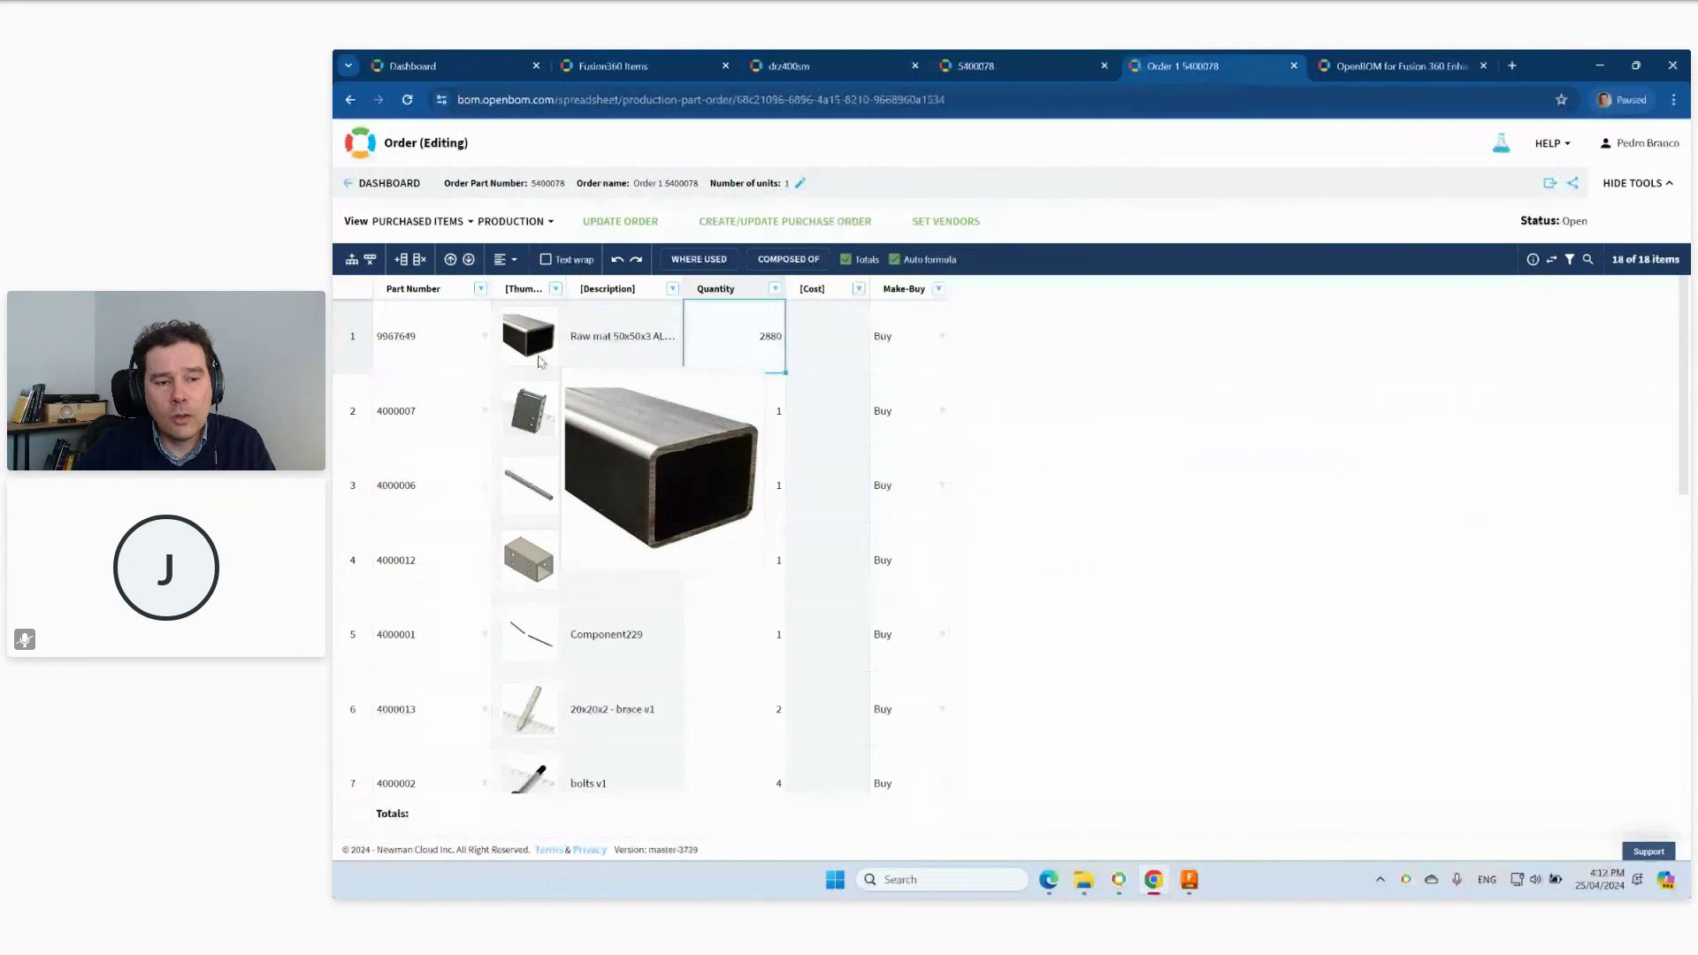
pyautogui.moveTo(542, 477)
pyautogui.moveTo(542, 552)
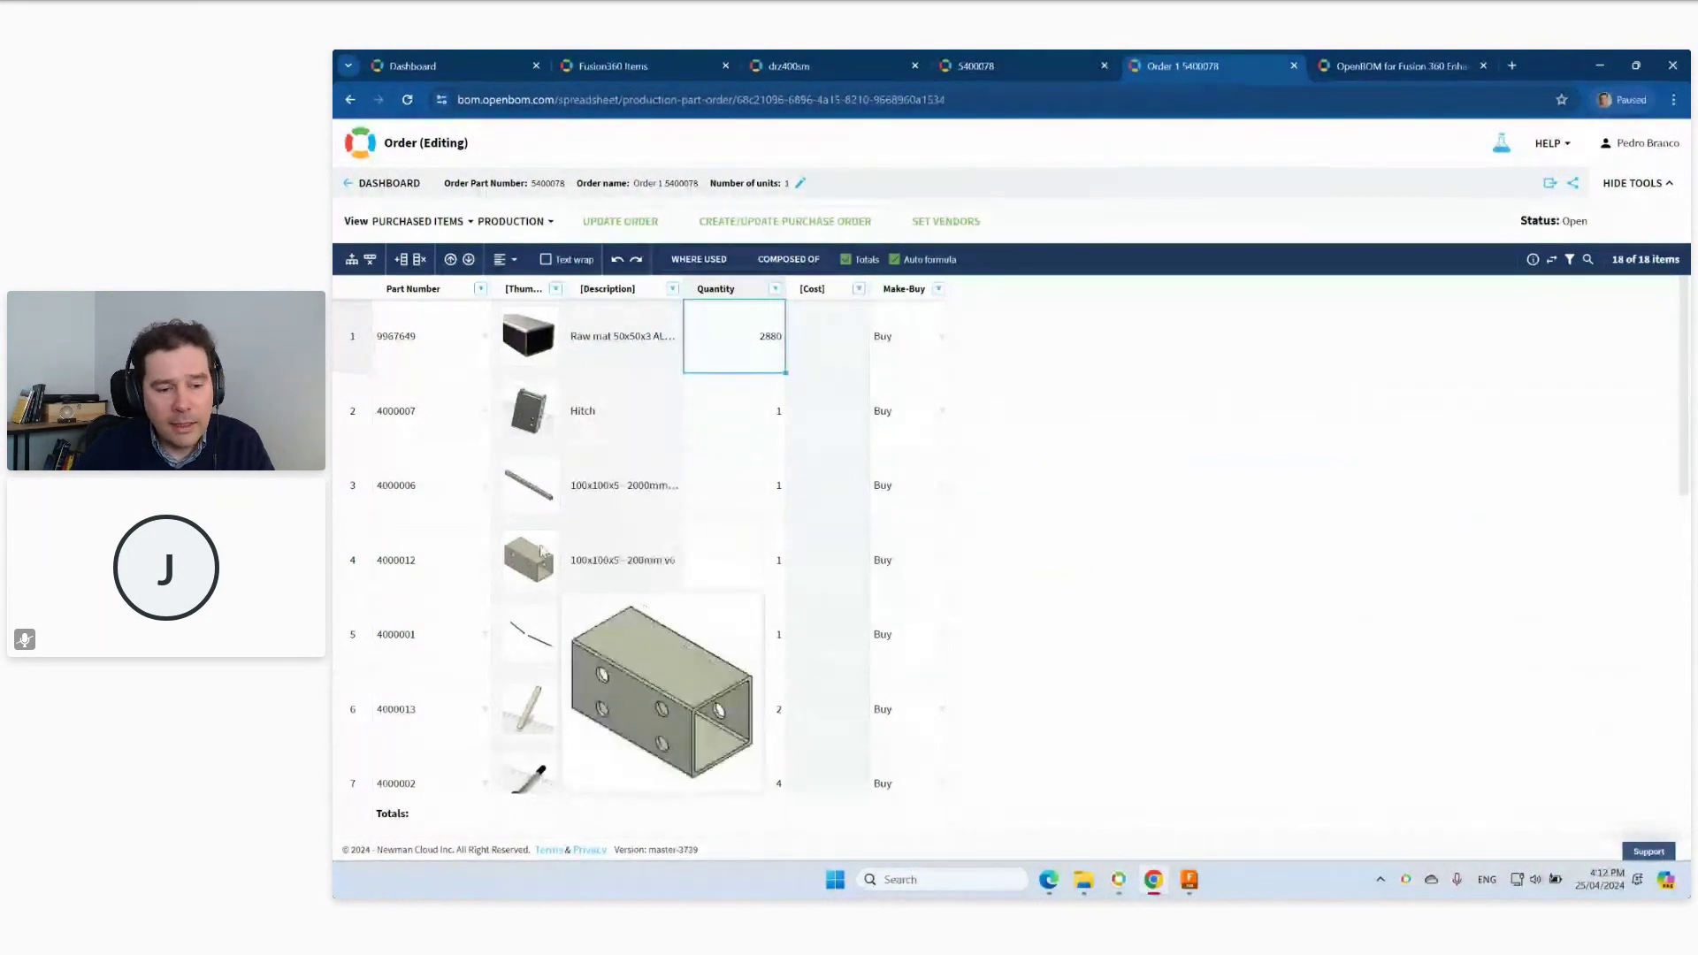
pyautogui.scroll(-2, 541, 575)
pyautogui.scroll(2, 411, 345)
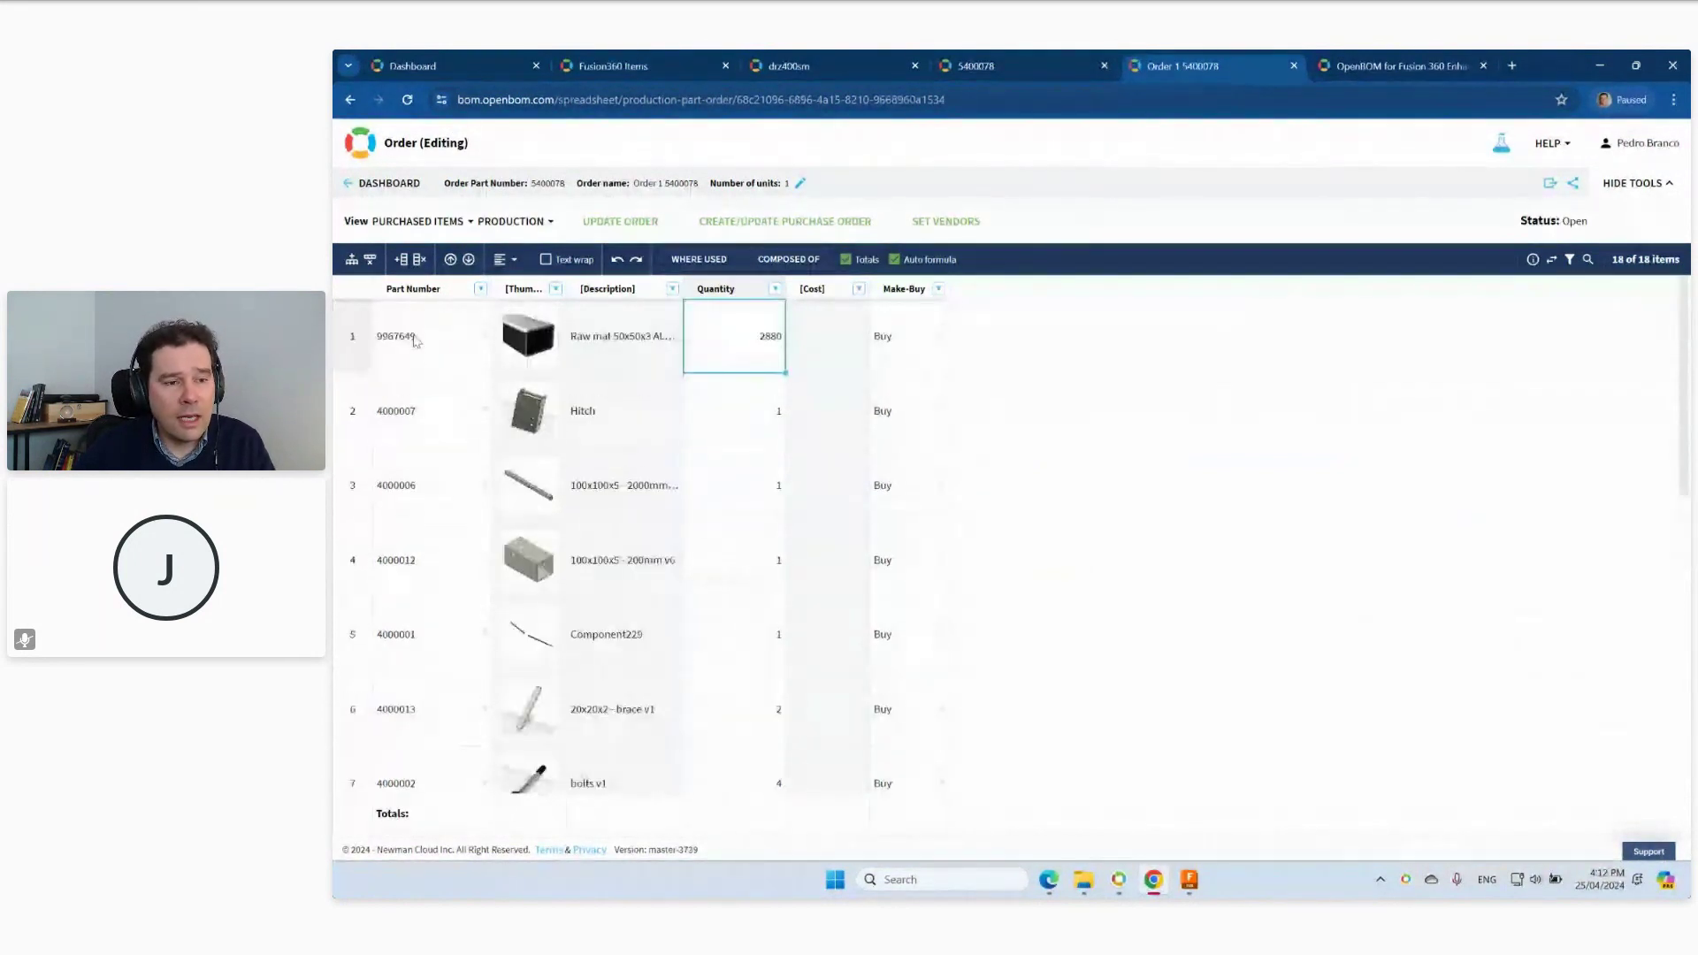
pyautogui.moveTo(541, 433)
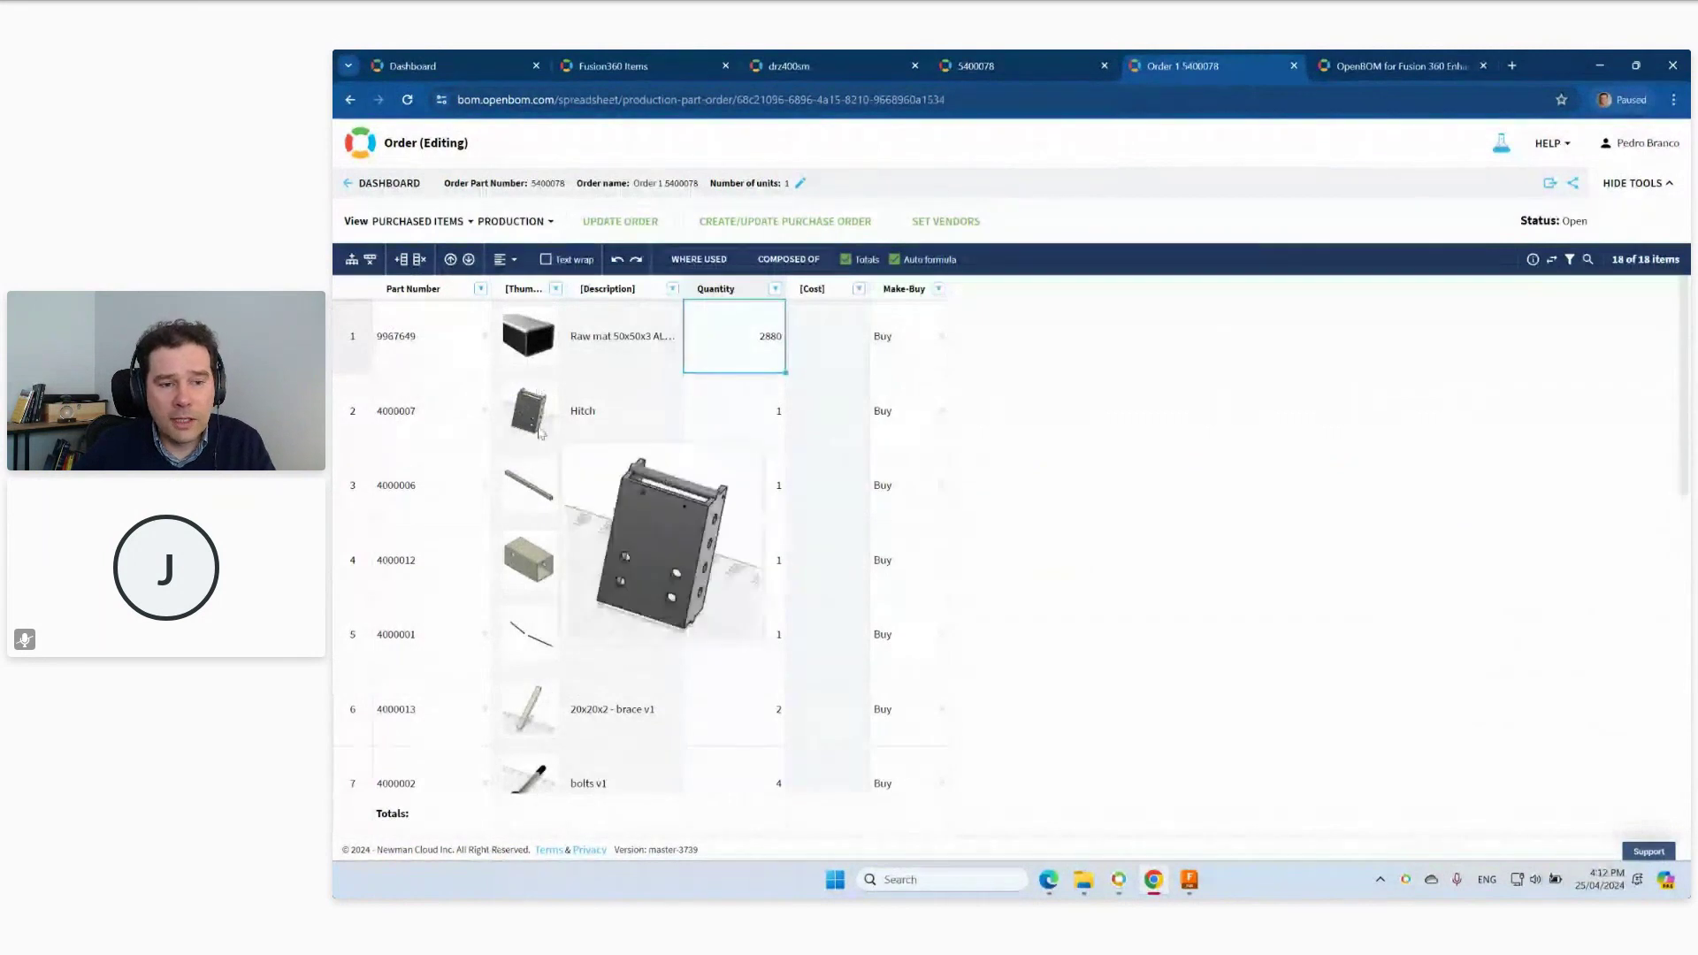
pyautogui.scroll(-5, 536, 479)
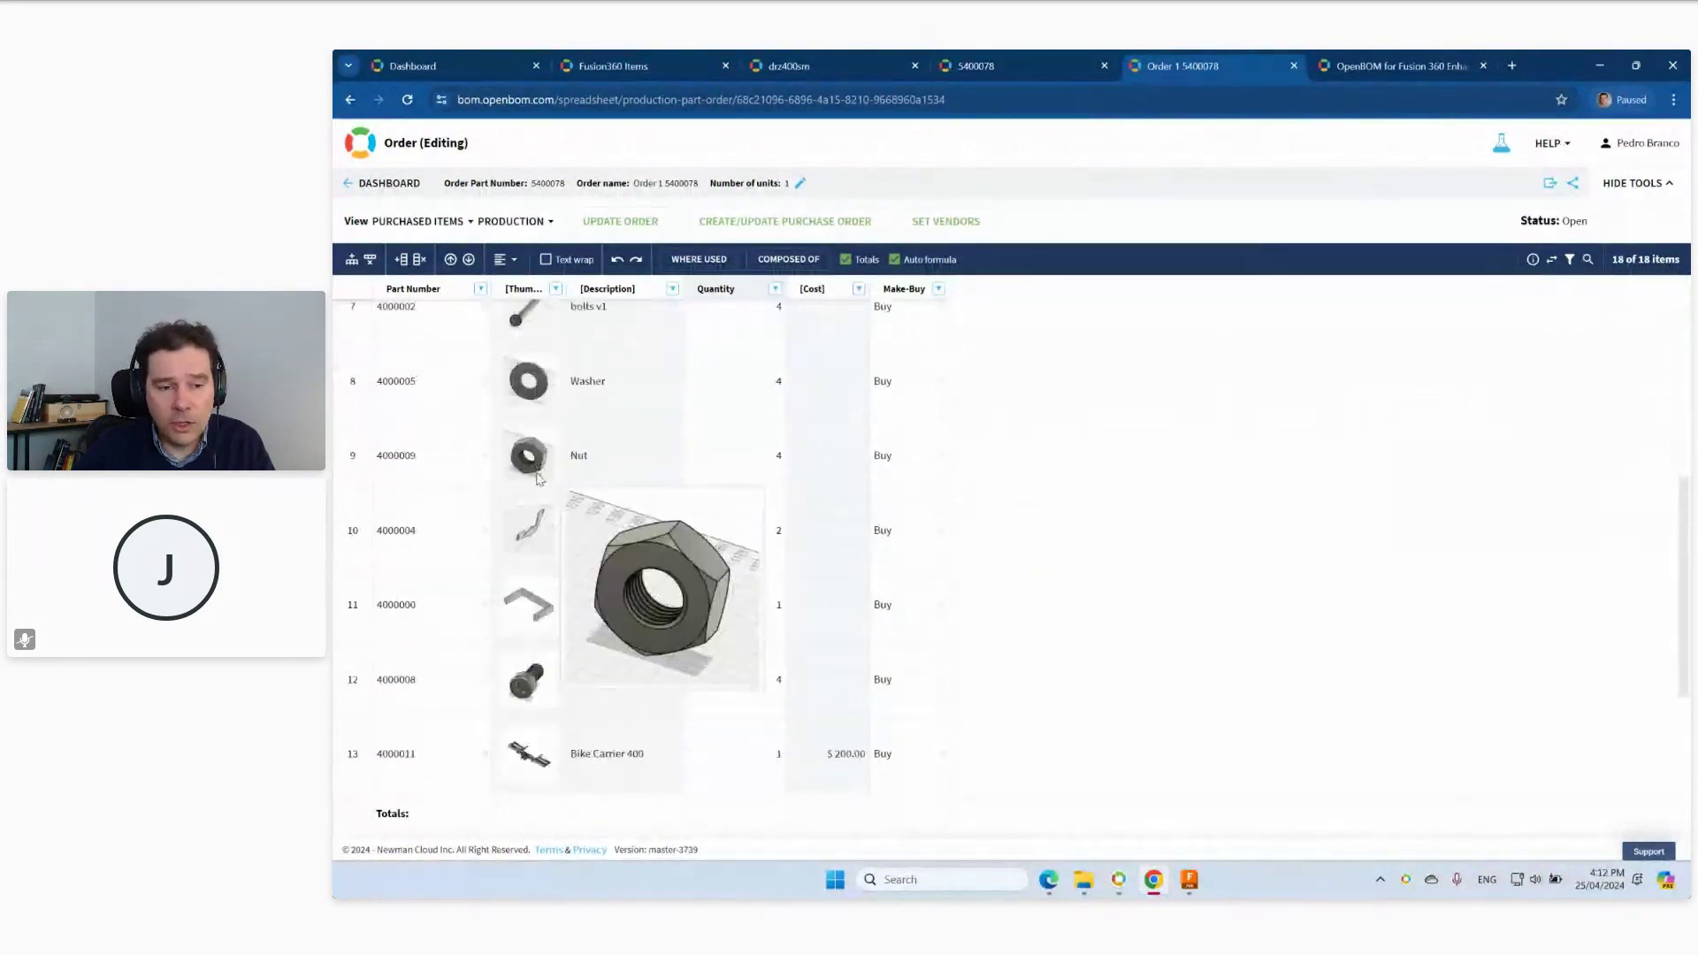
pyautogui.scroll(-3, 537, 478)
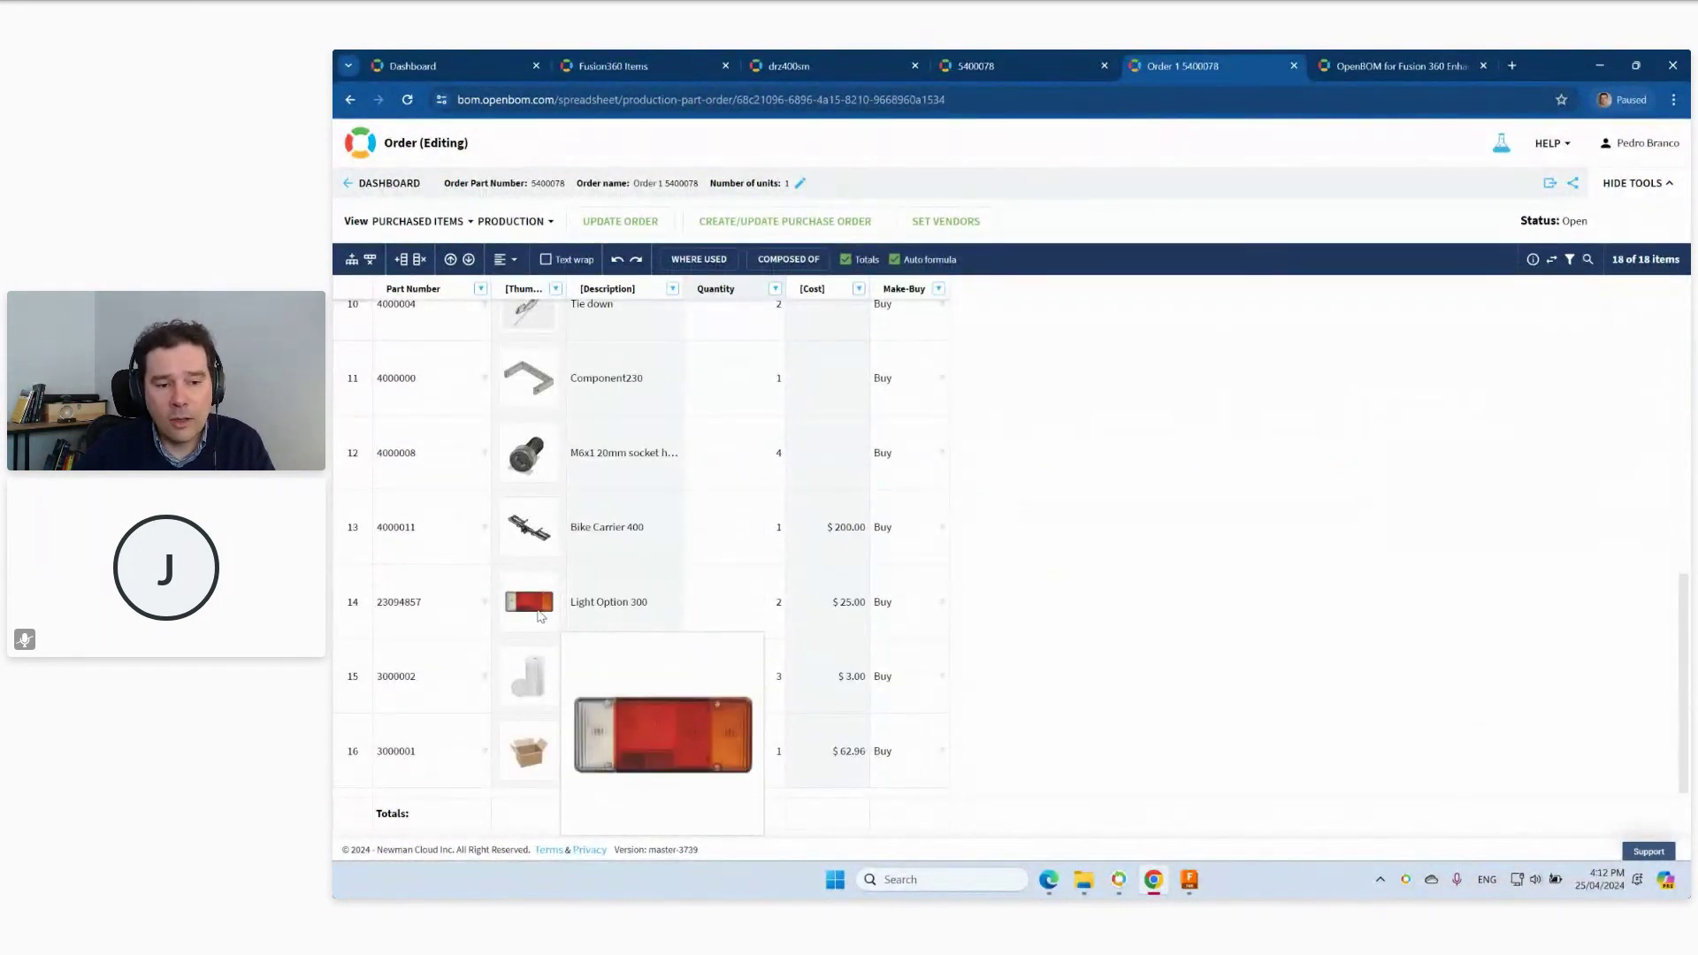
pyautogui.click(543, 606)
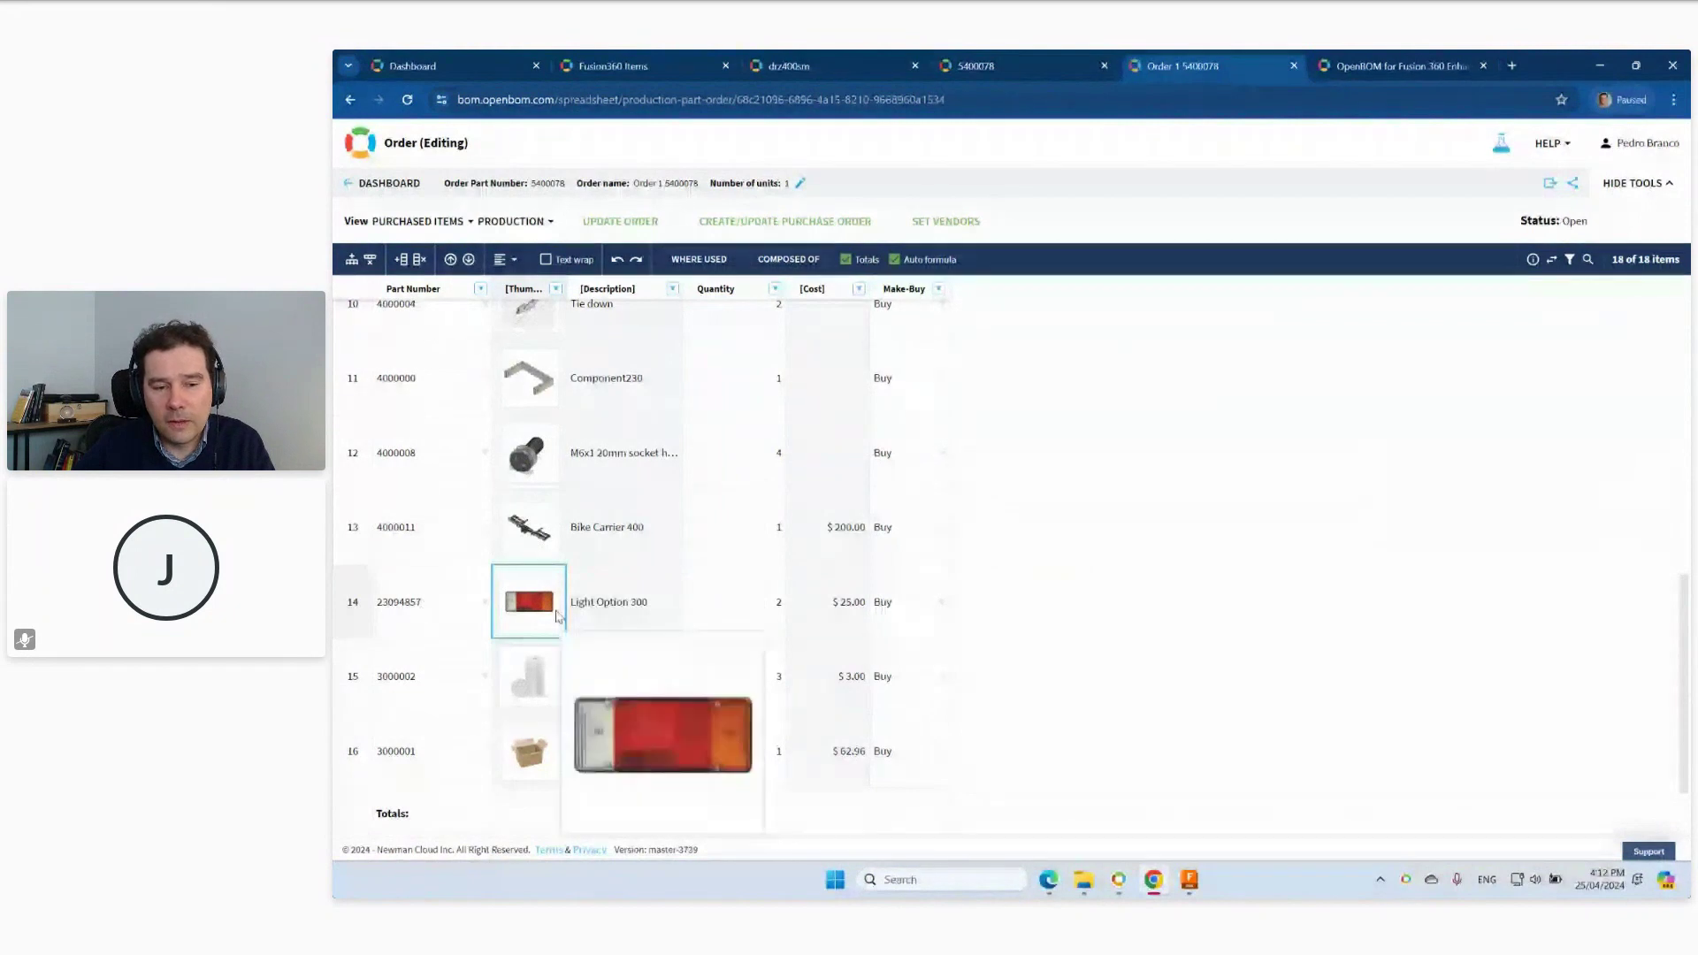
pyautogui.moveTo(528, 621)
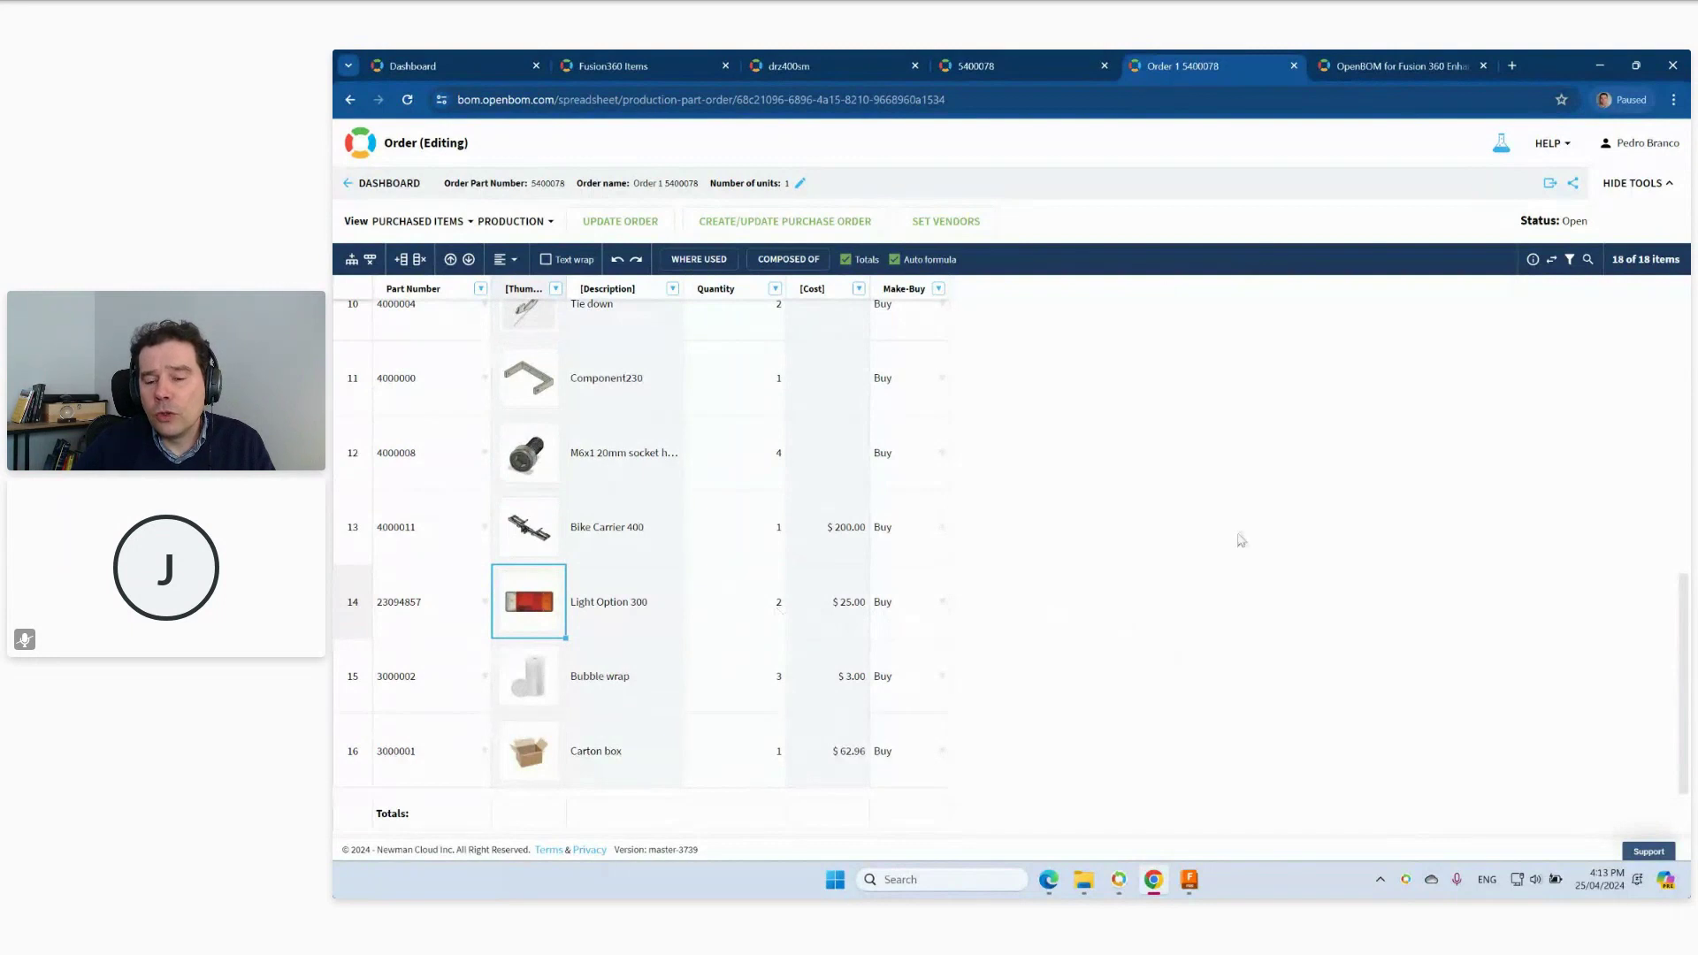
# Switch back to Fusion, zoom, and orbit to the trailer's rear with the ABC 1234 numberplate.
pyautogui.click(1190, 884)
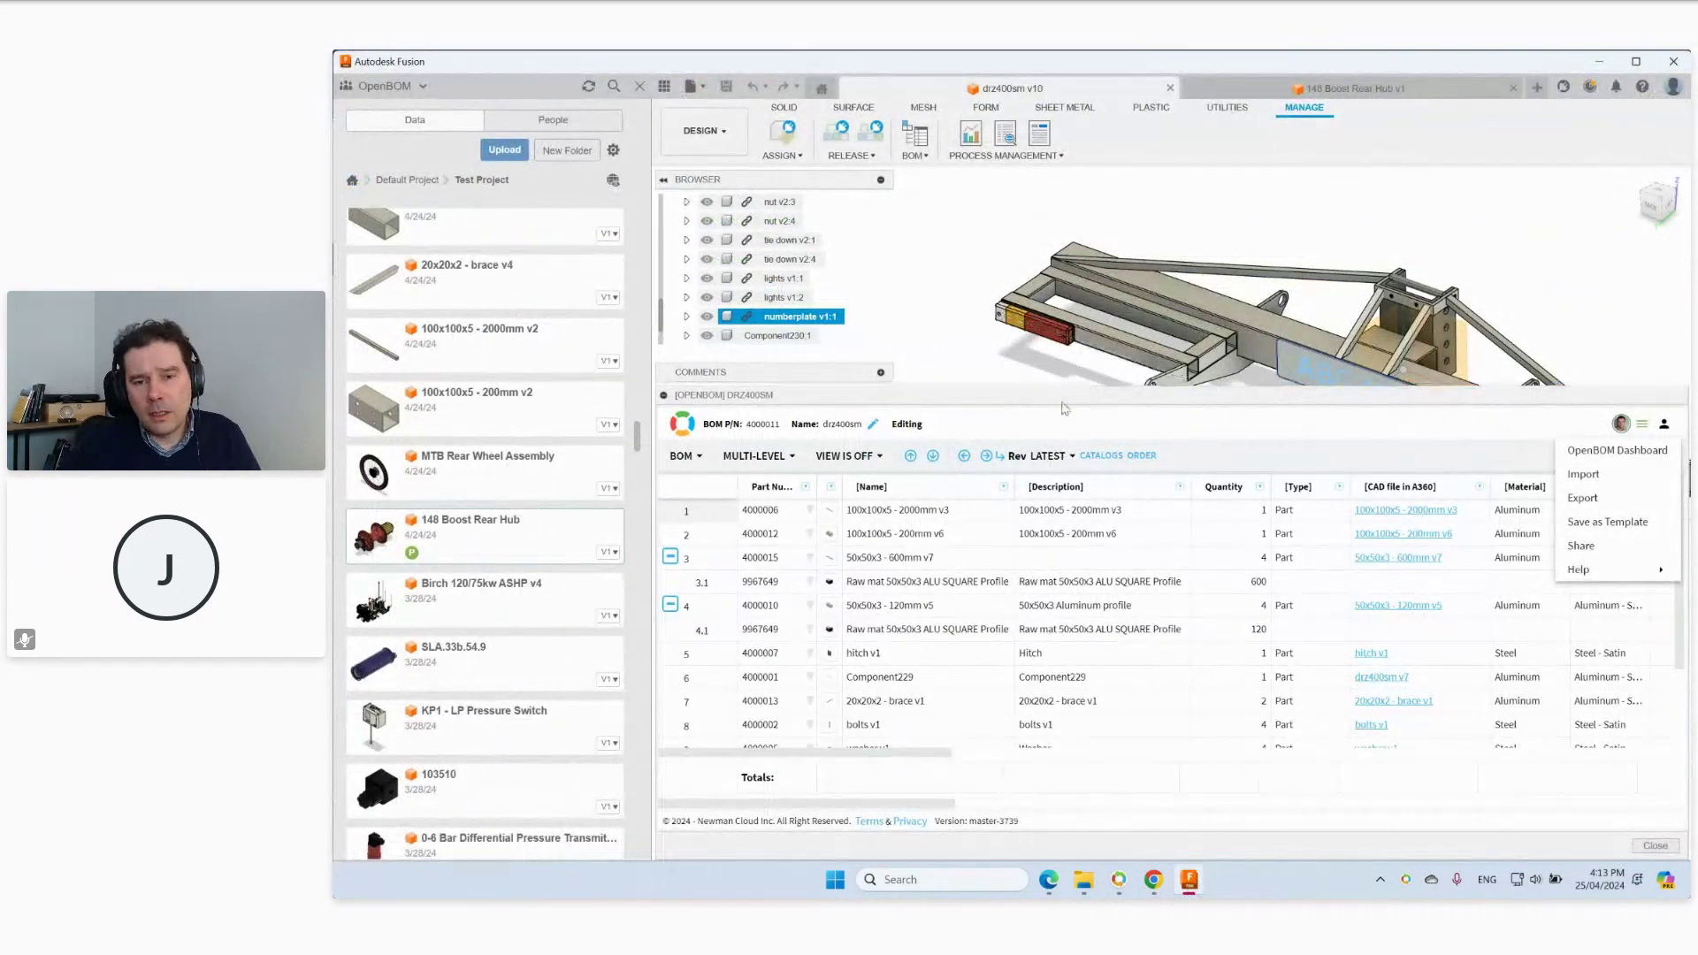
pyautogui.scroll(-3, 1069, 367)
pyautogui.scroll(5, 1066, 379)
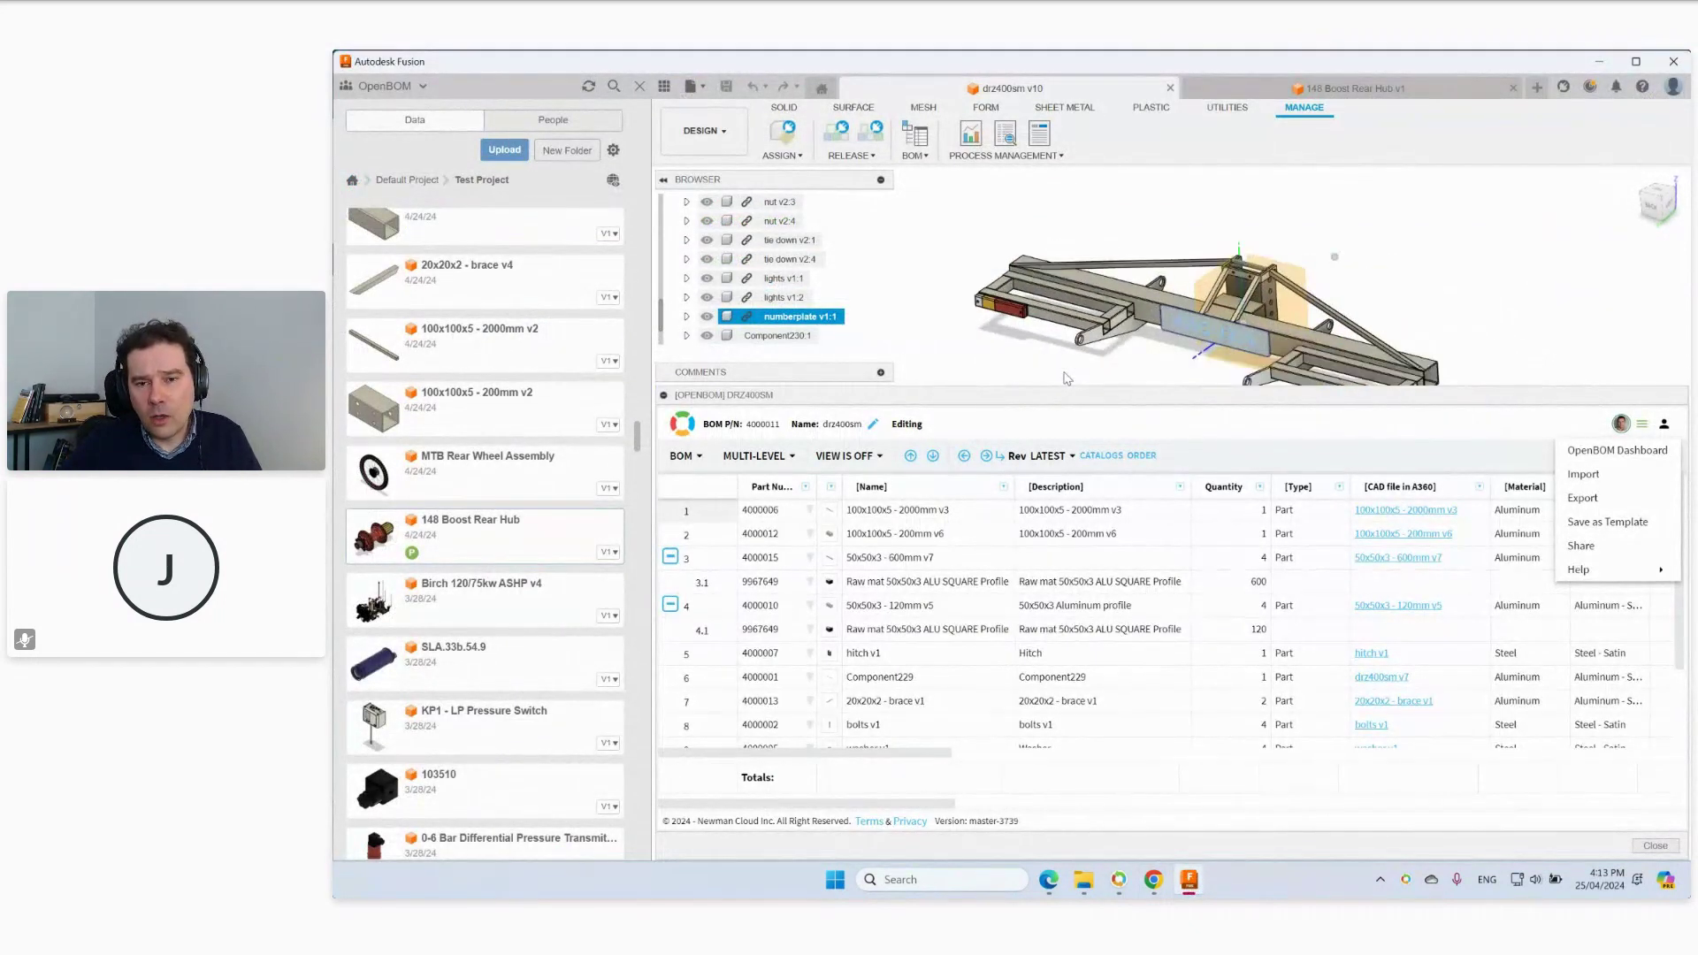
pyautogui.scroll(2, 1074, 260)
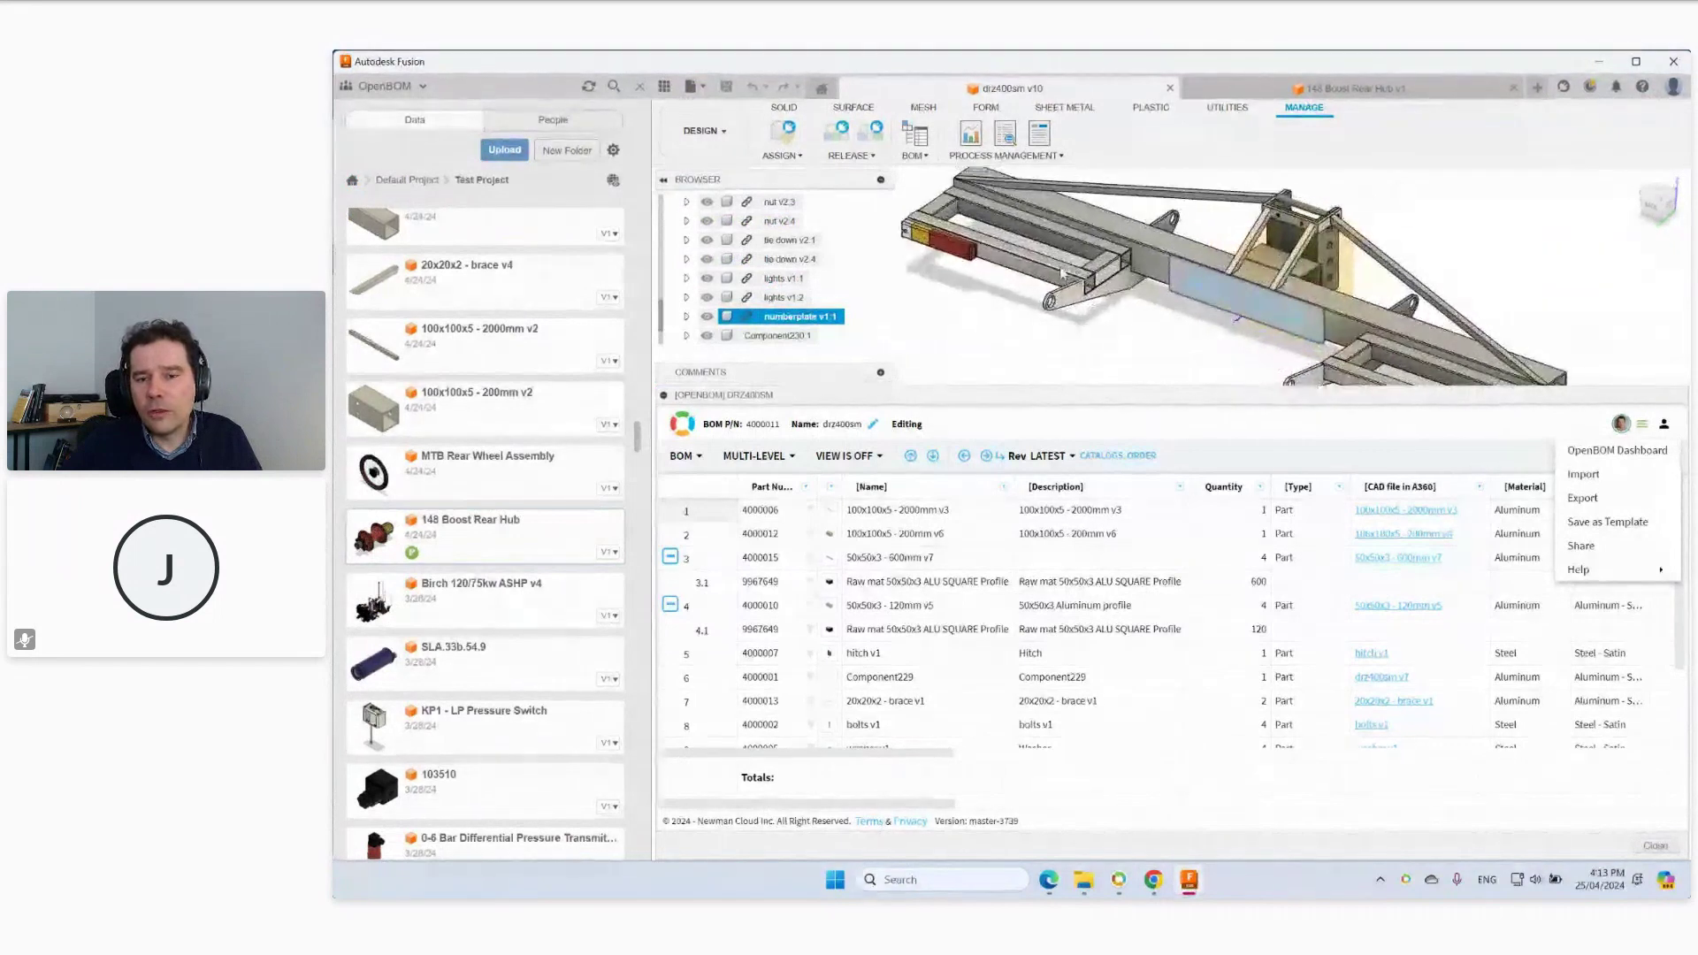
pyautogui.press('Escape')
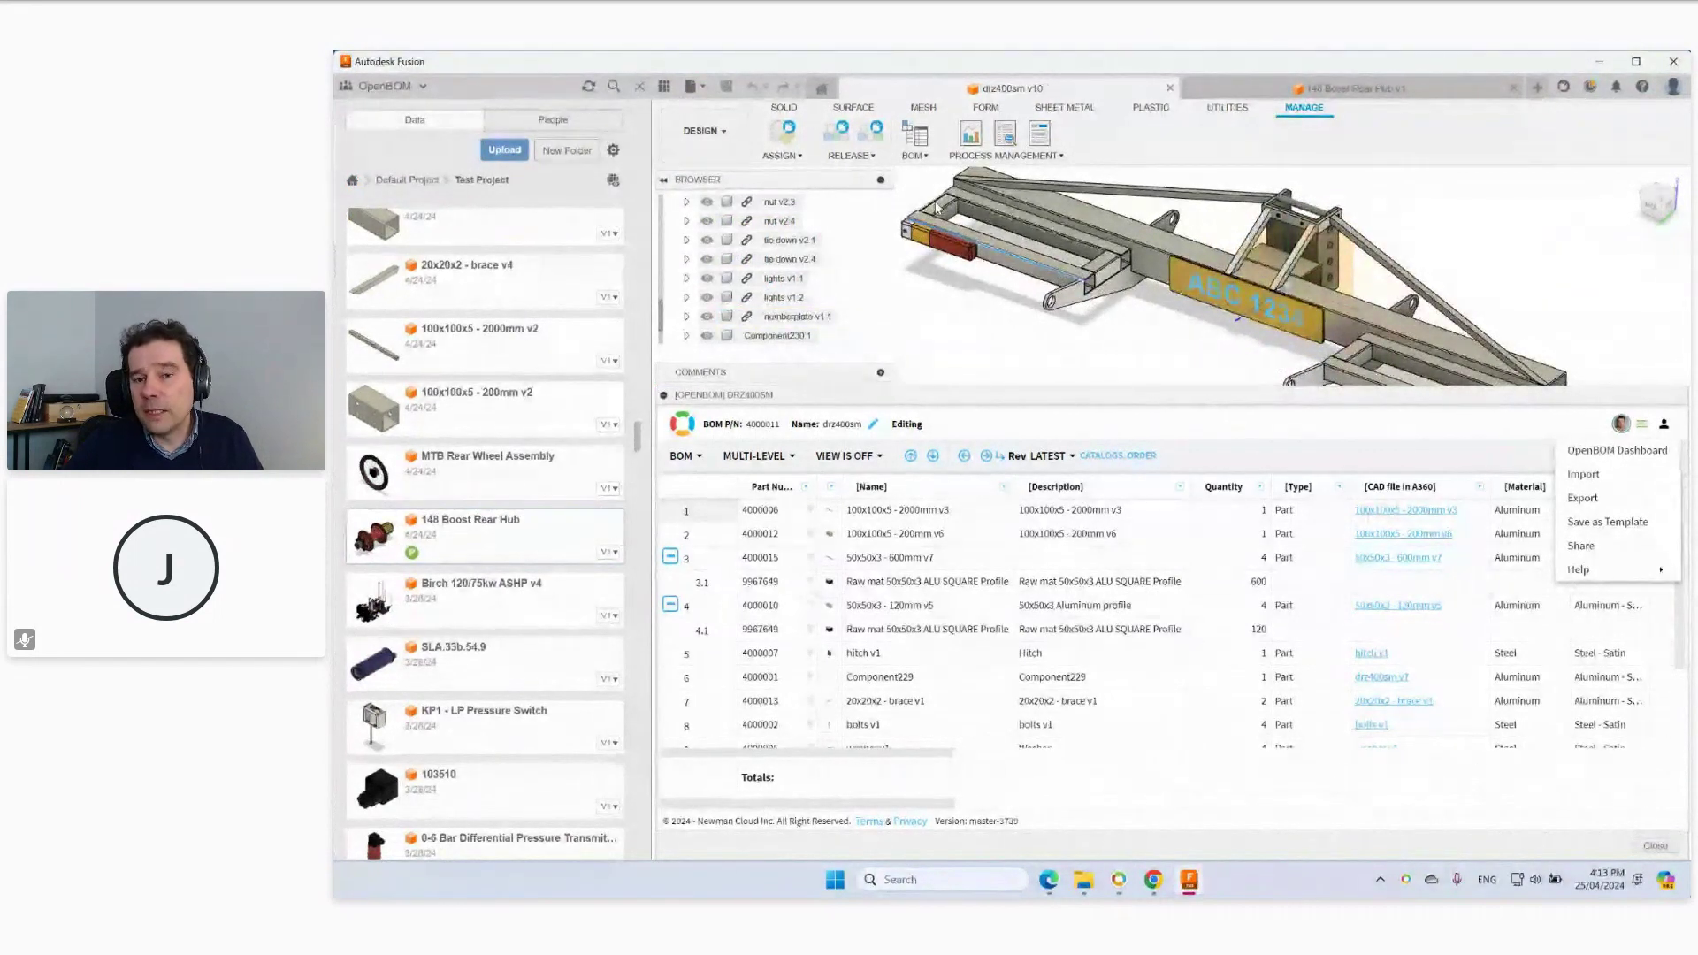
pyautogui.keyDown('shift'); pyautogui.moveTo(939, 212); pyautogui.dragTo(1460, 372, button='middle'); pyautogui.keyUp('shift')
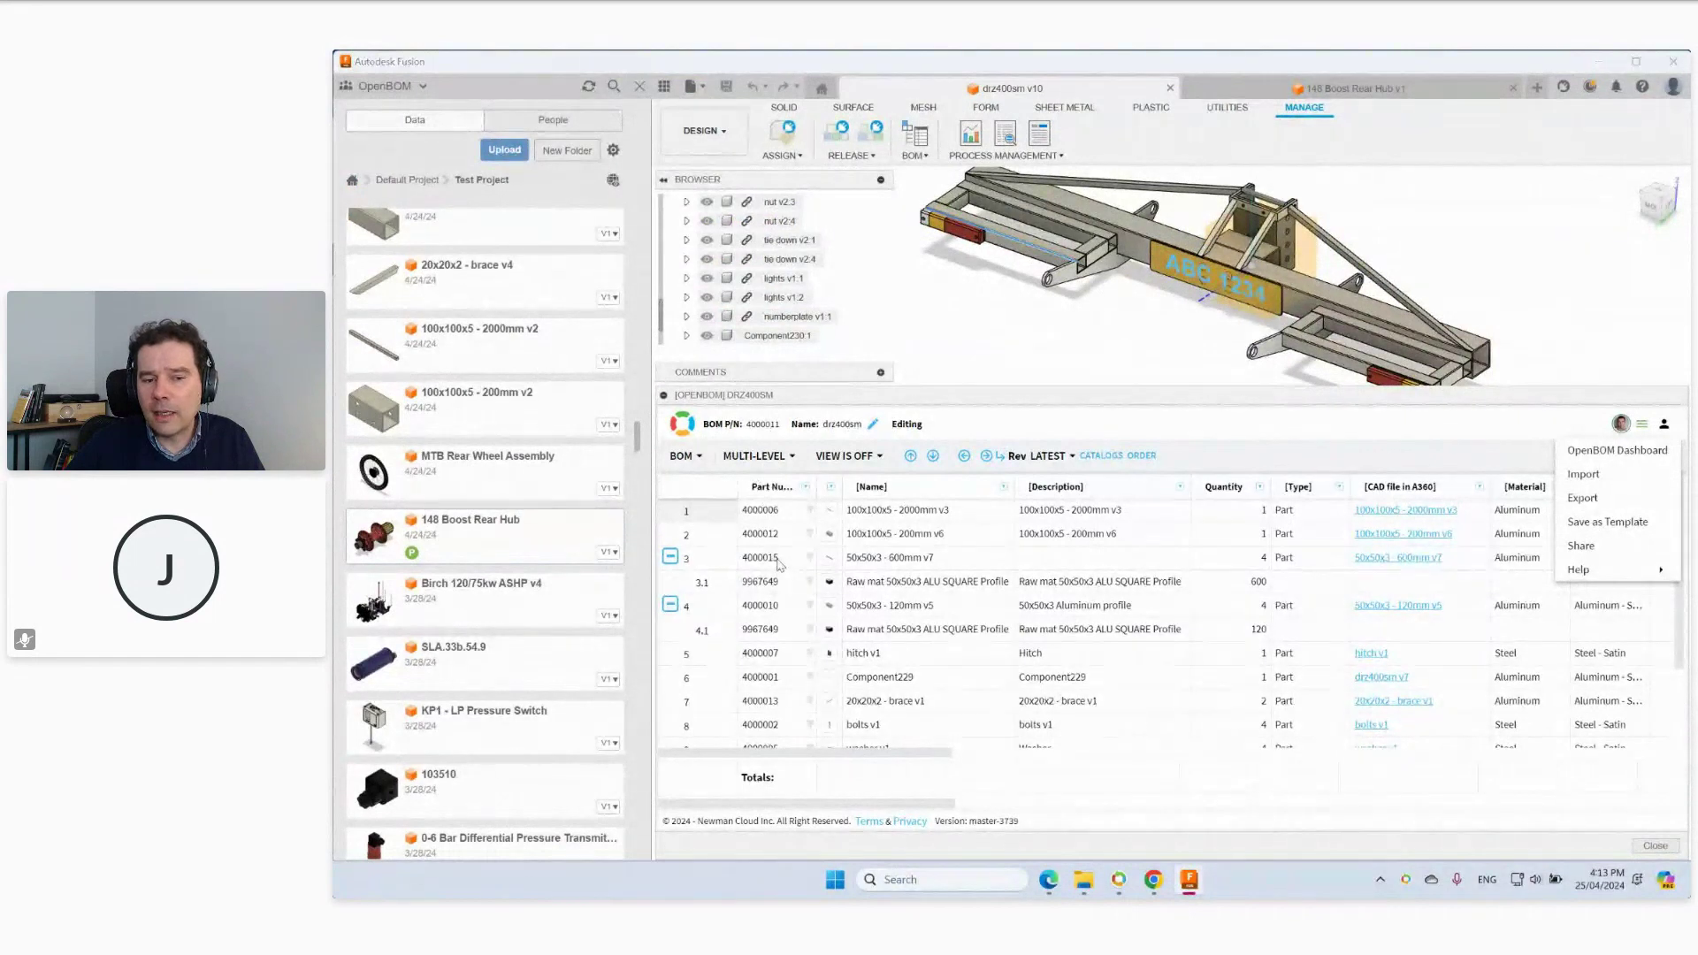
pyautogui.moveTo(833, 587)
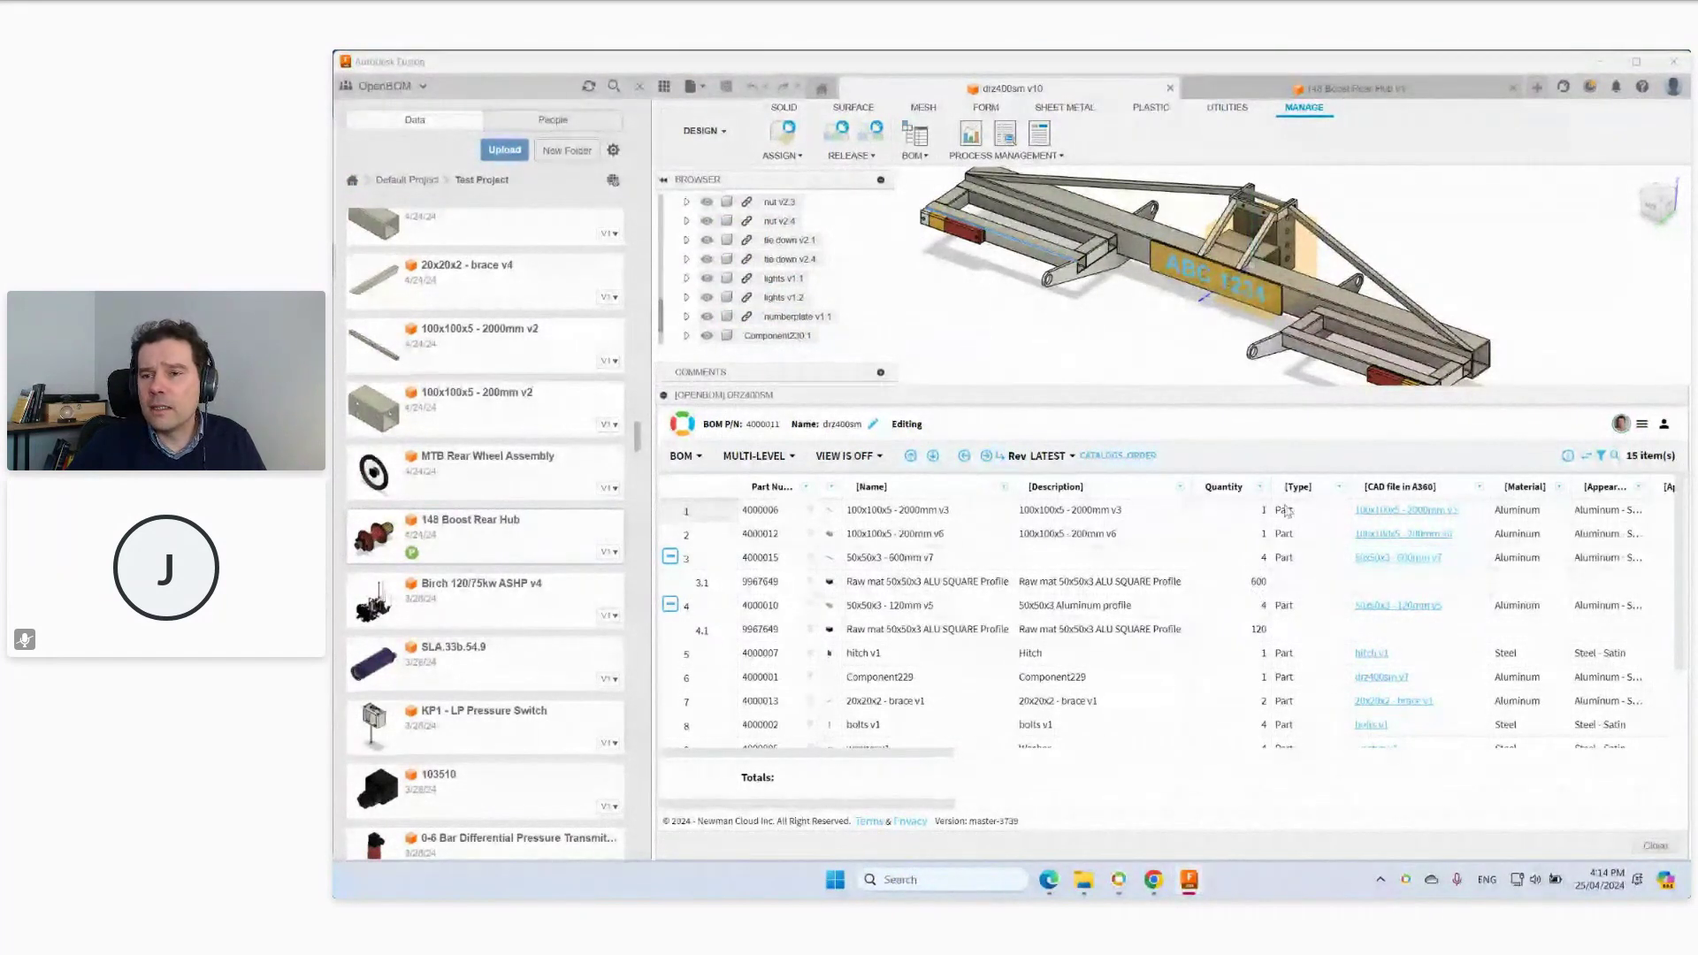
# Start a new design and insert two 50x50x3 - 600mm v3 tubes.
pyautogui.click(1537, 89)
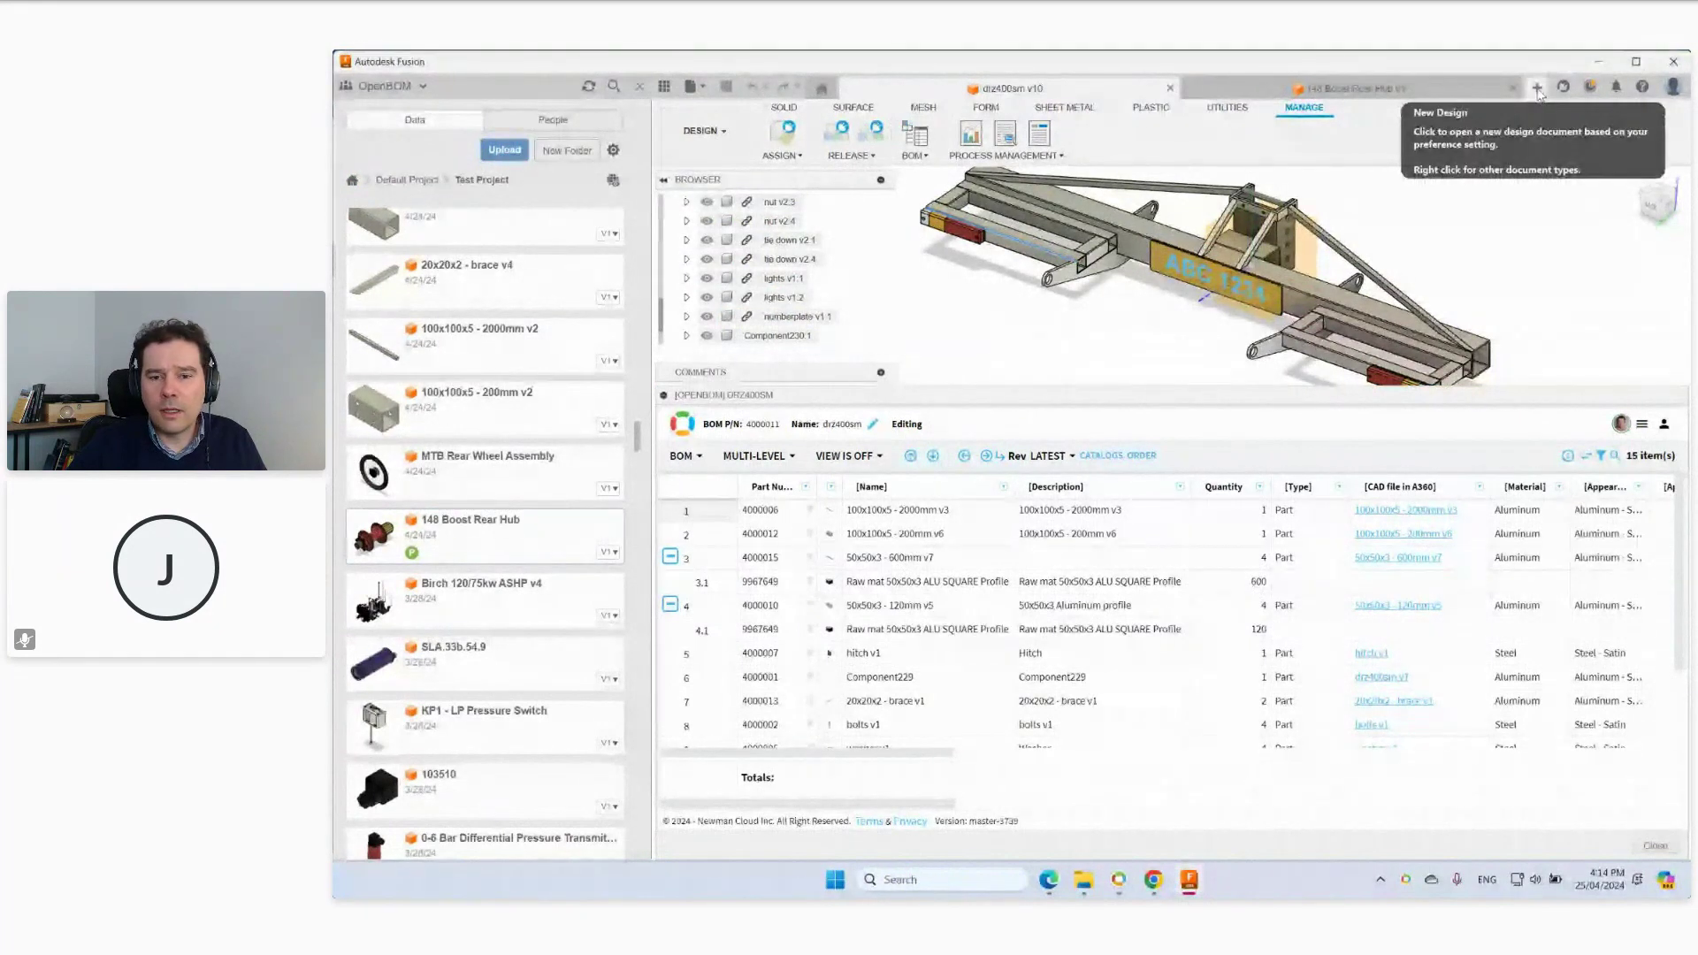
pyautogui.scroll(3, 523, 555)
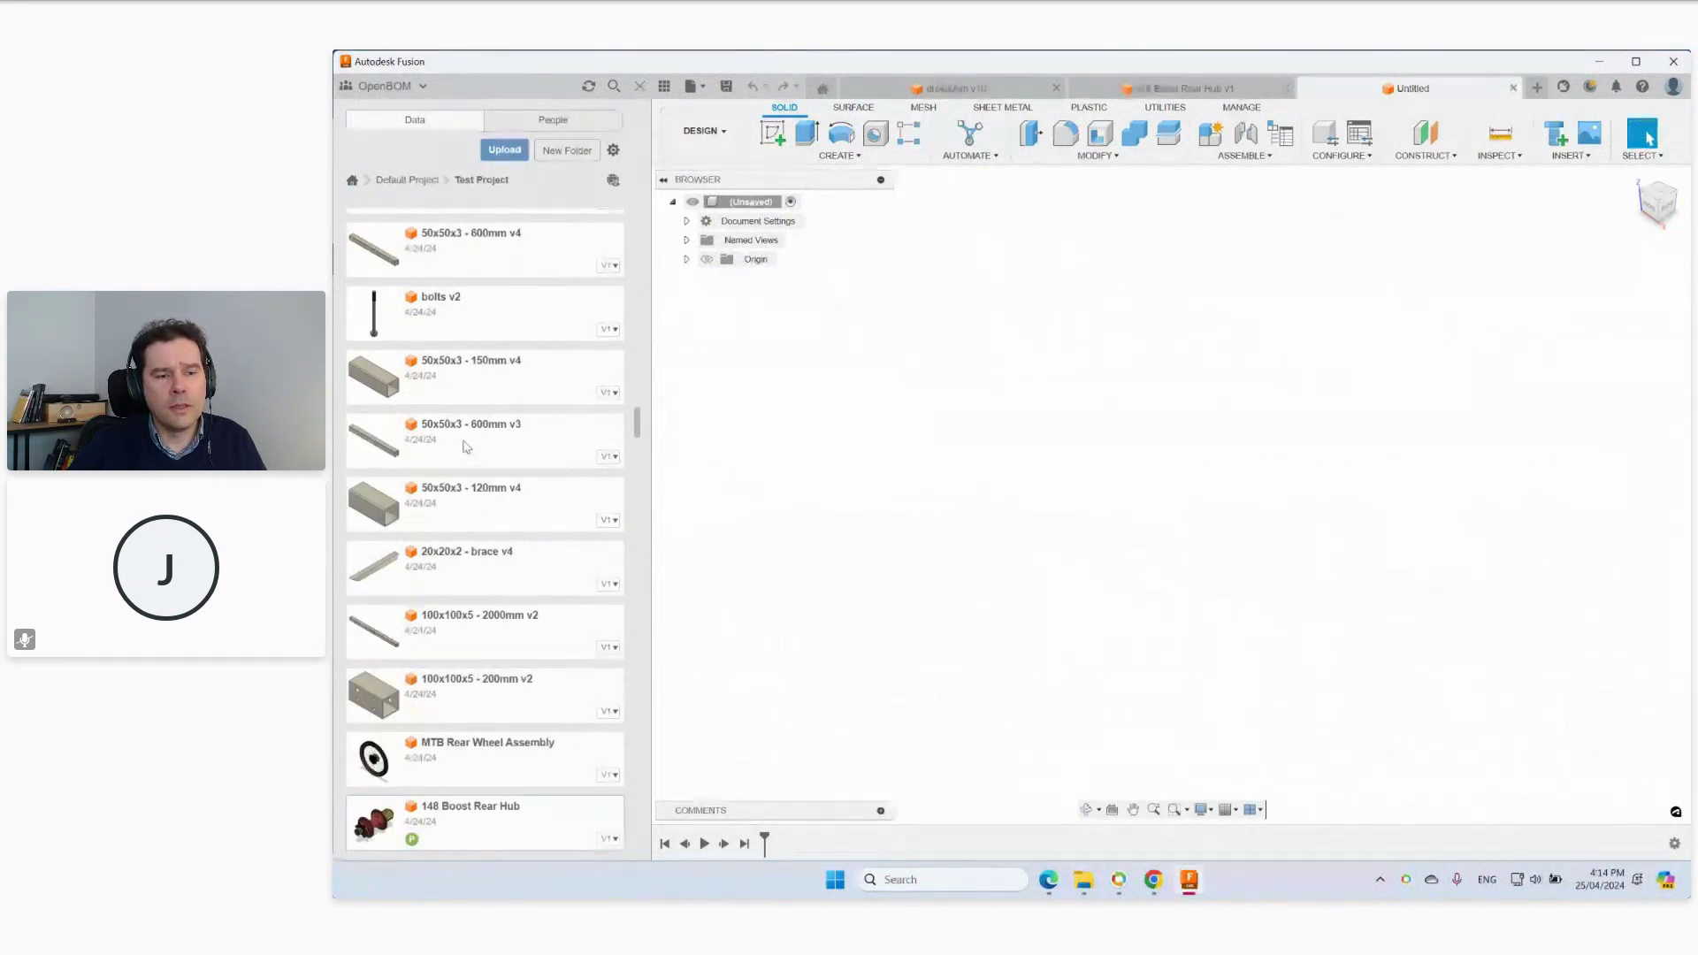
pyautogui.moveTo(467, 446); pyautogui.dragTo(1039, 520)
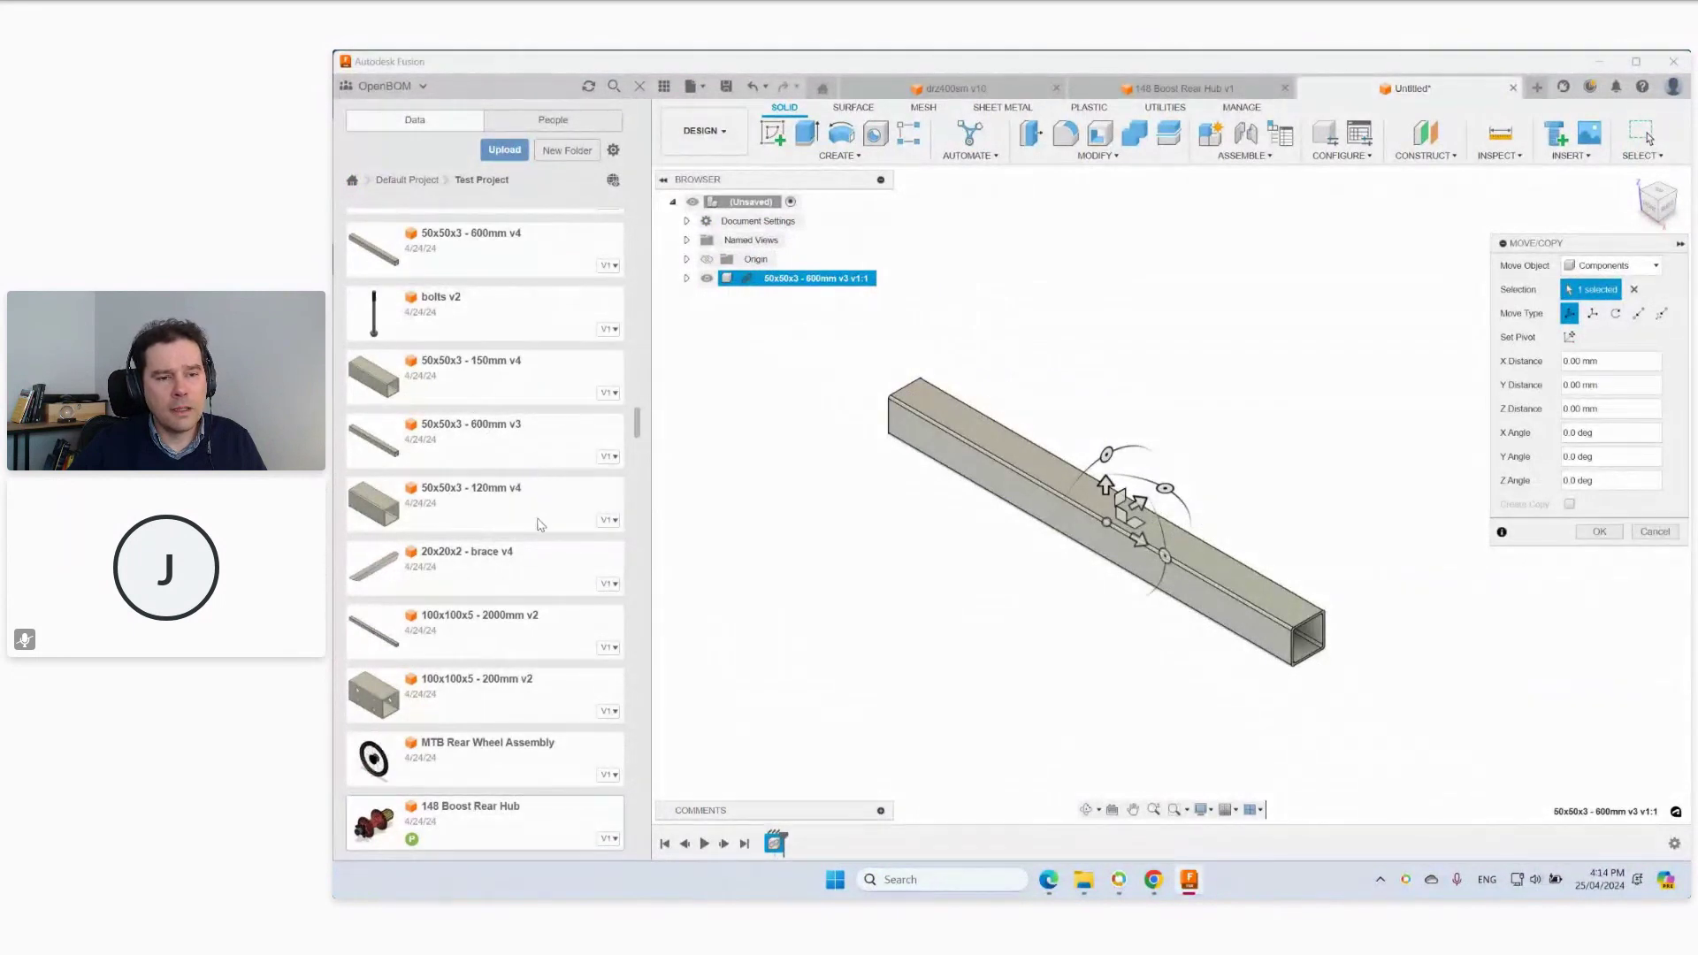
pyautogui.moveTo(488, 447); pyautogui.dragTo(1276, 629)
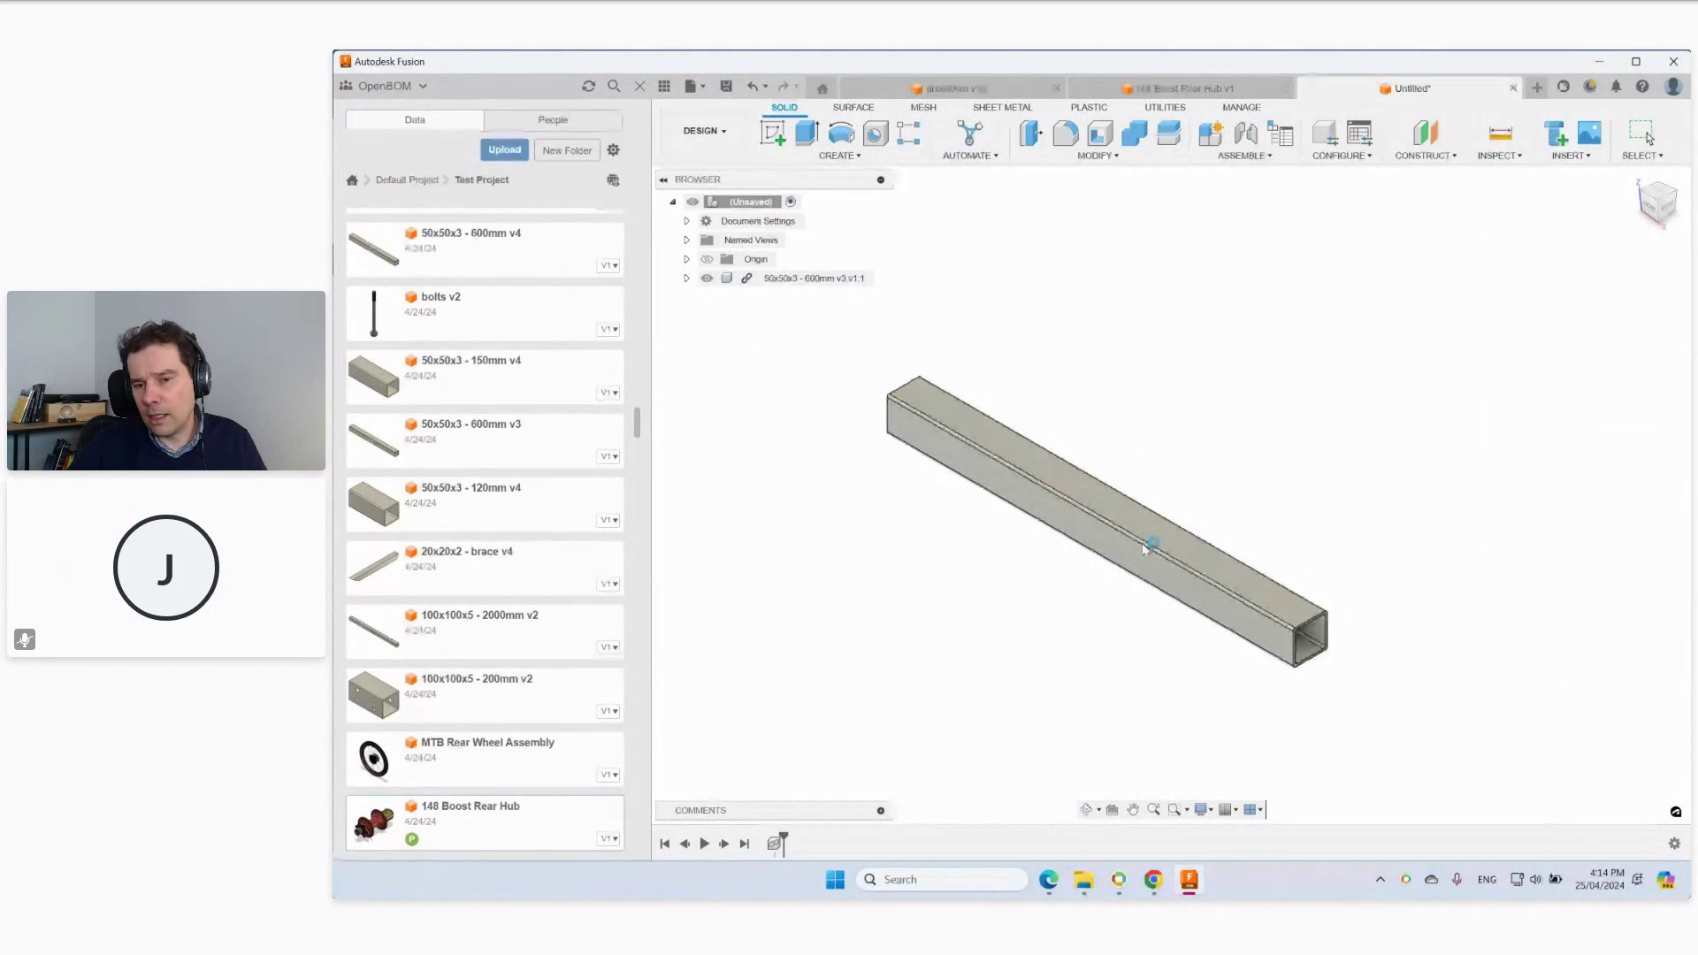
pyautogui.hotkey('ctrl', 'v')
pyautogui.moveTo(1203, 515); pyautogui.dragTo(1459, 685)
pyautogui.scroll(-2, 1016, 667)
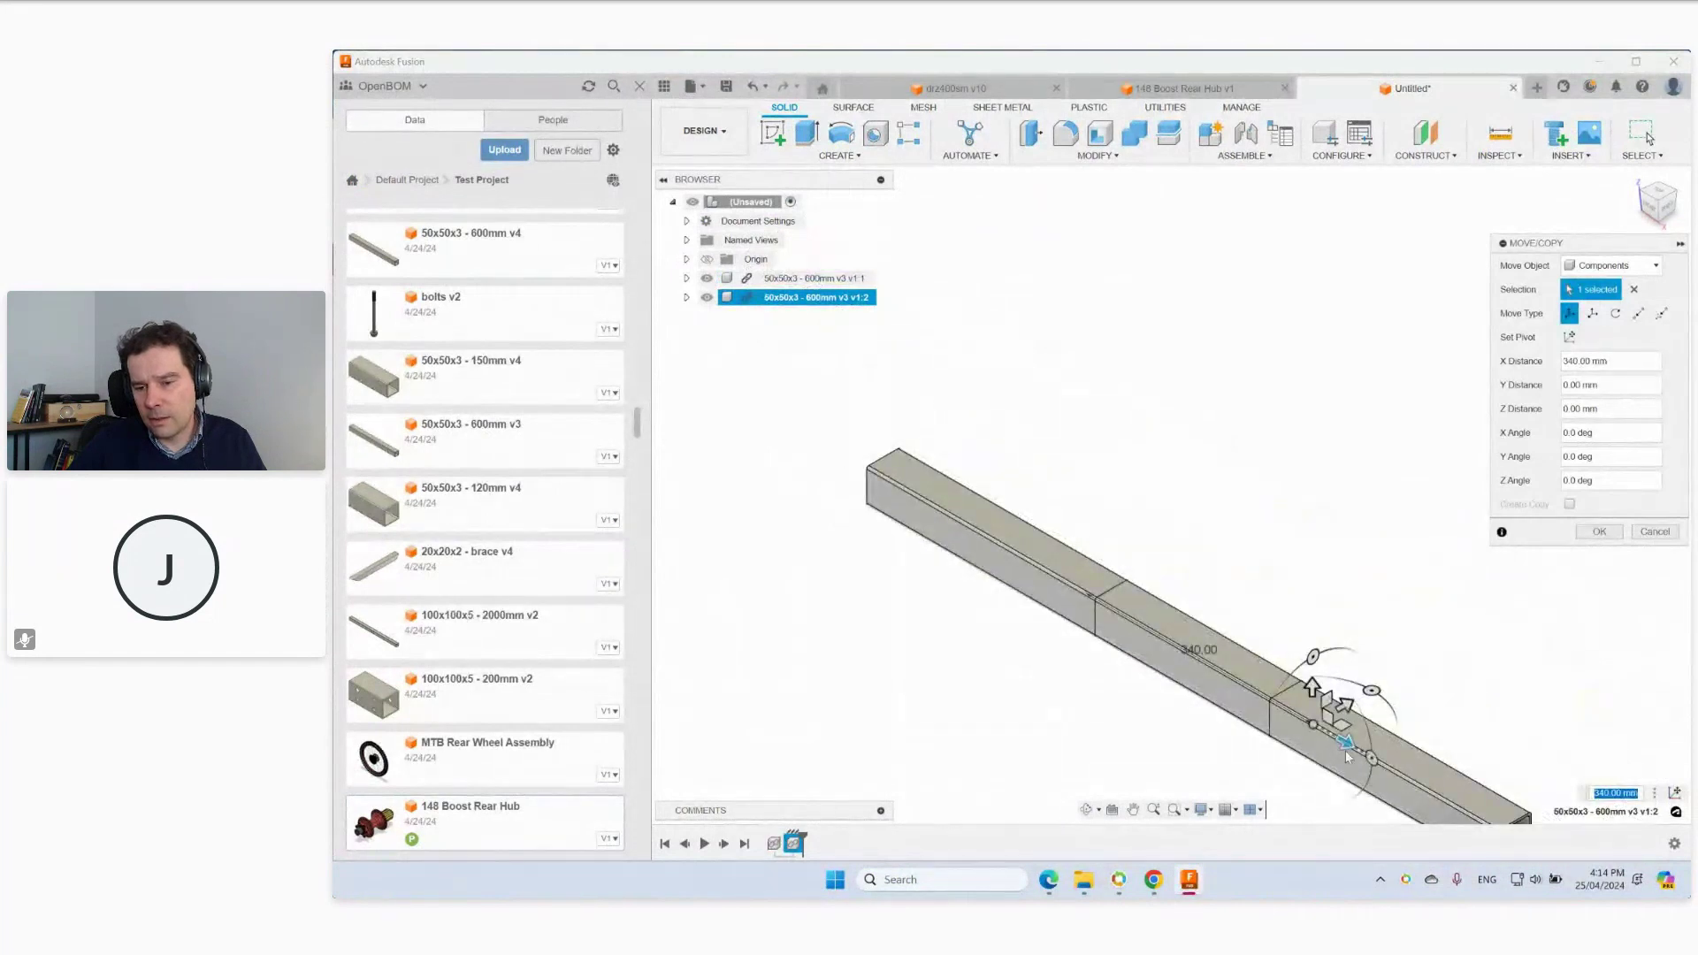
# Move the copied tube 600 mm along X, then start saving the design as demo.
pyautogui.moveTo(1350, 743); pyautogui.dragTo(1393, 767)
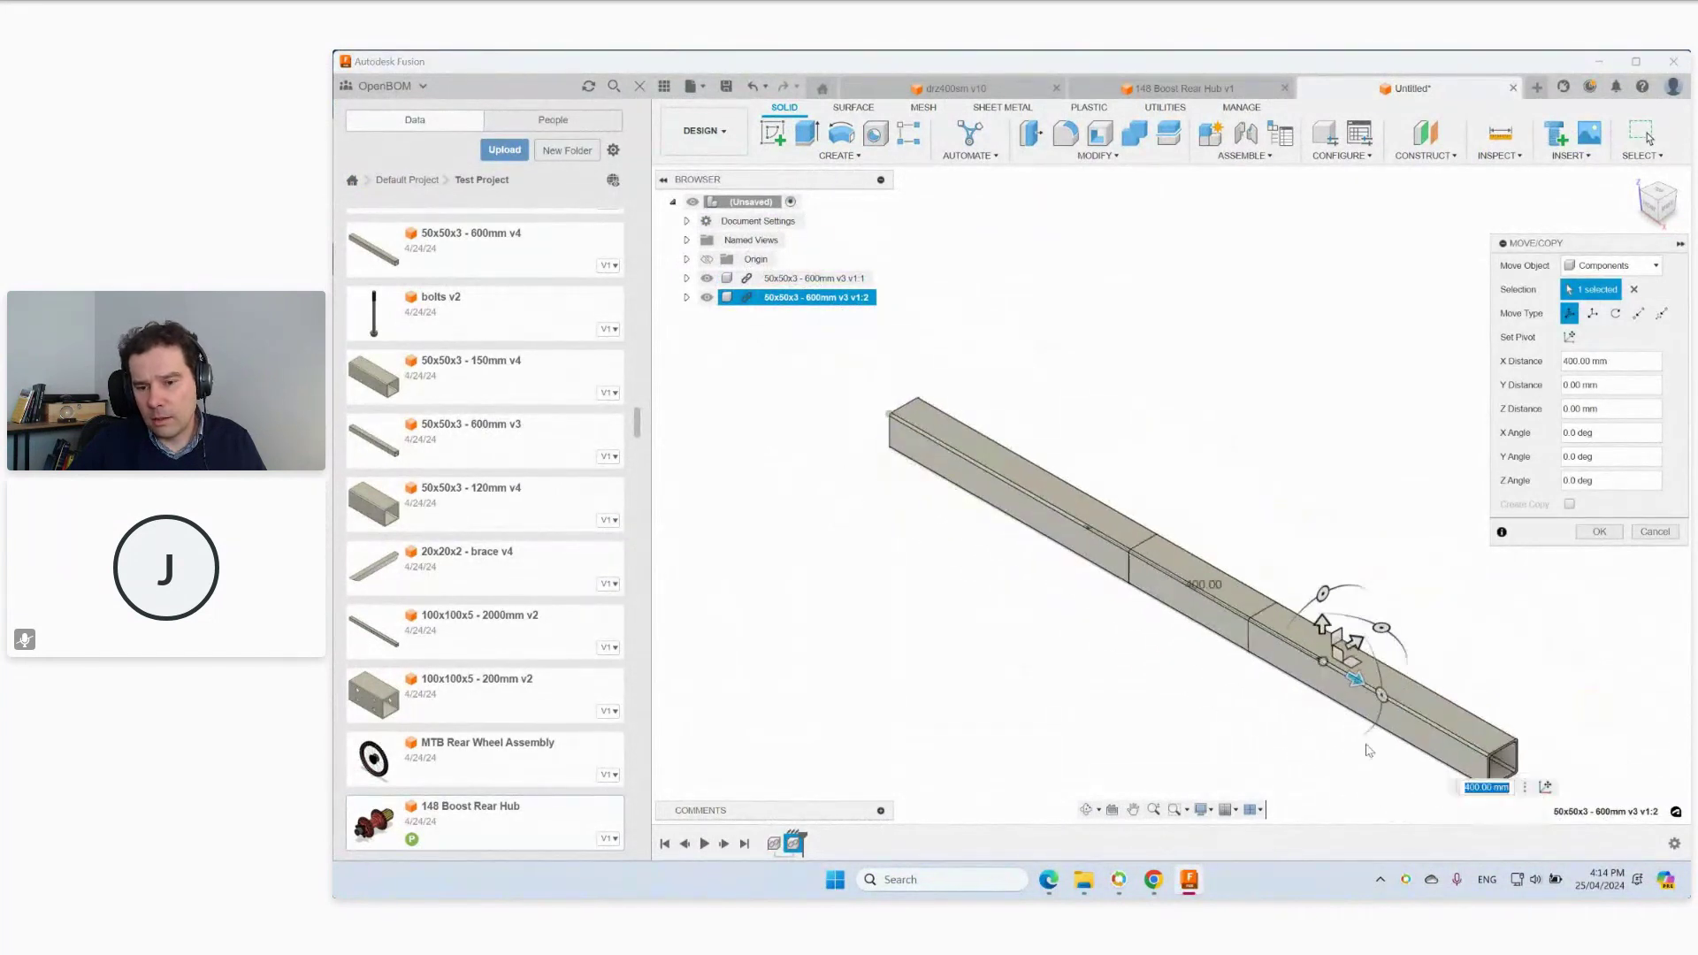
pyautogui.write('600')
pyautogui.press('Return')
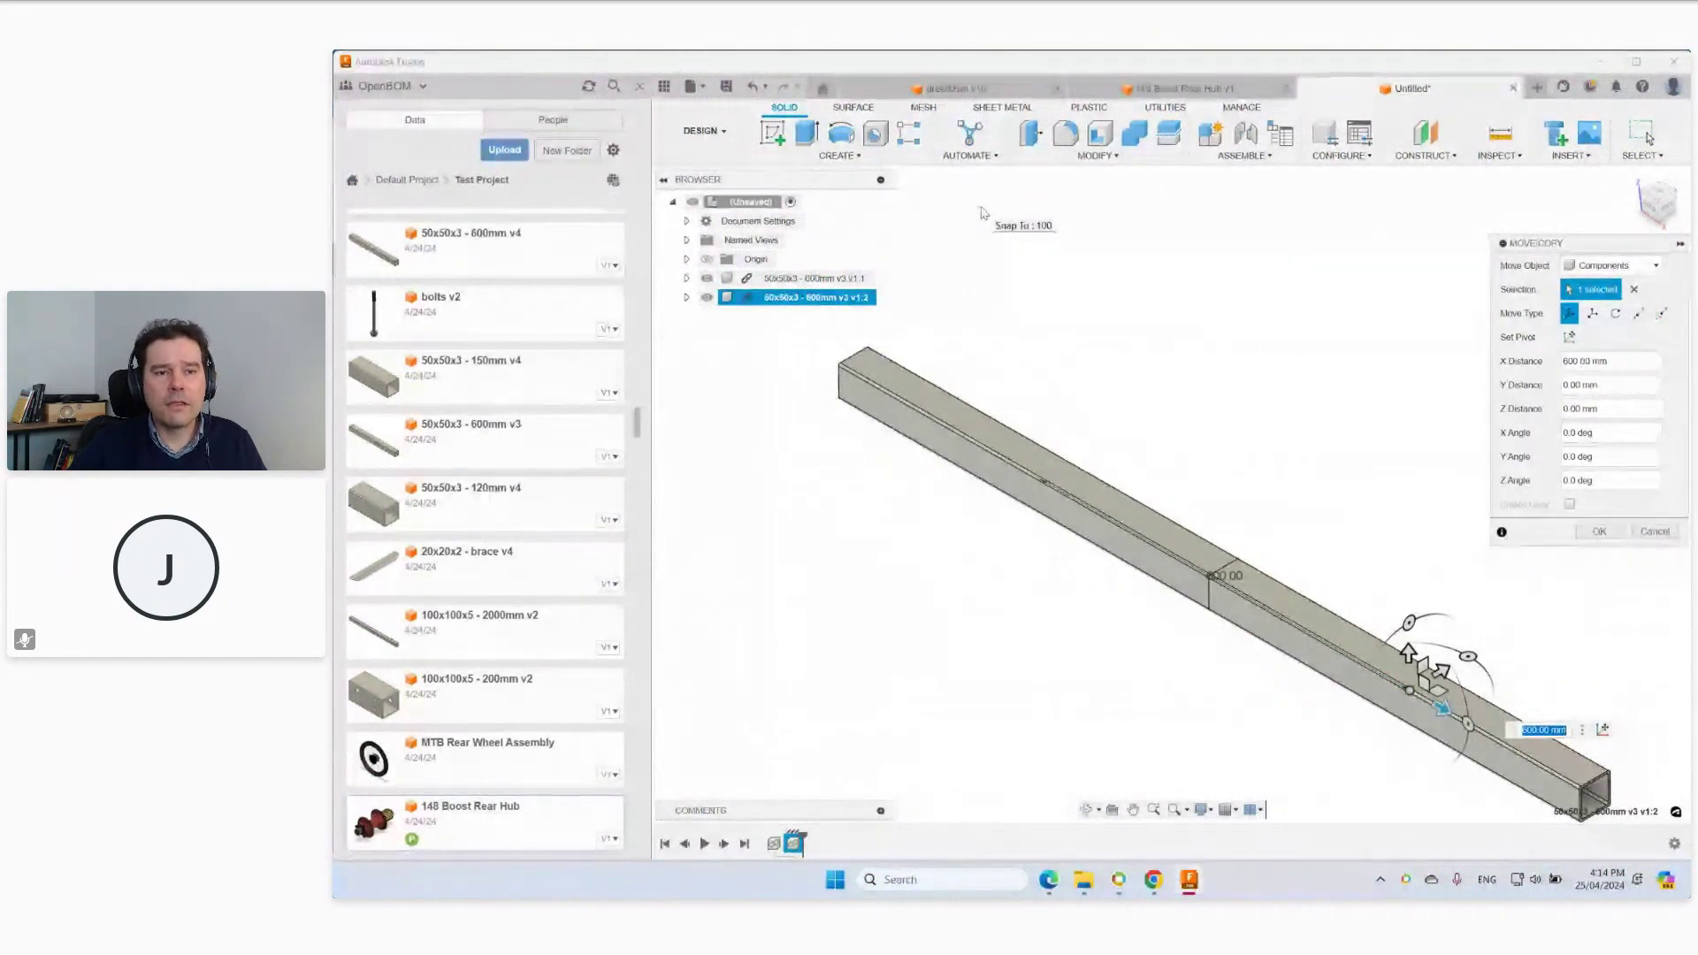
pyautogui.press('Return')
pyautogui.hotkey('ctrl', 's')
pyautogui.write('demo')
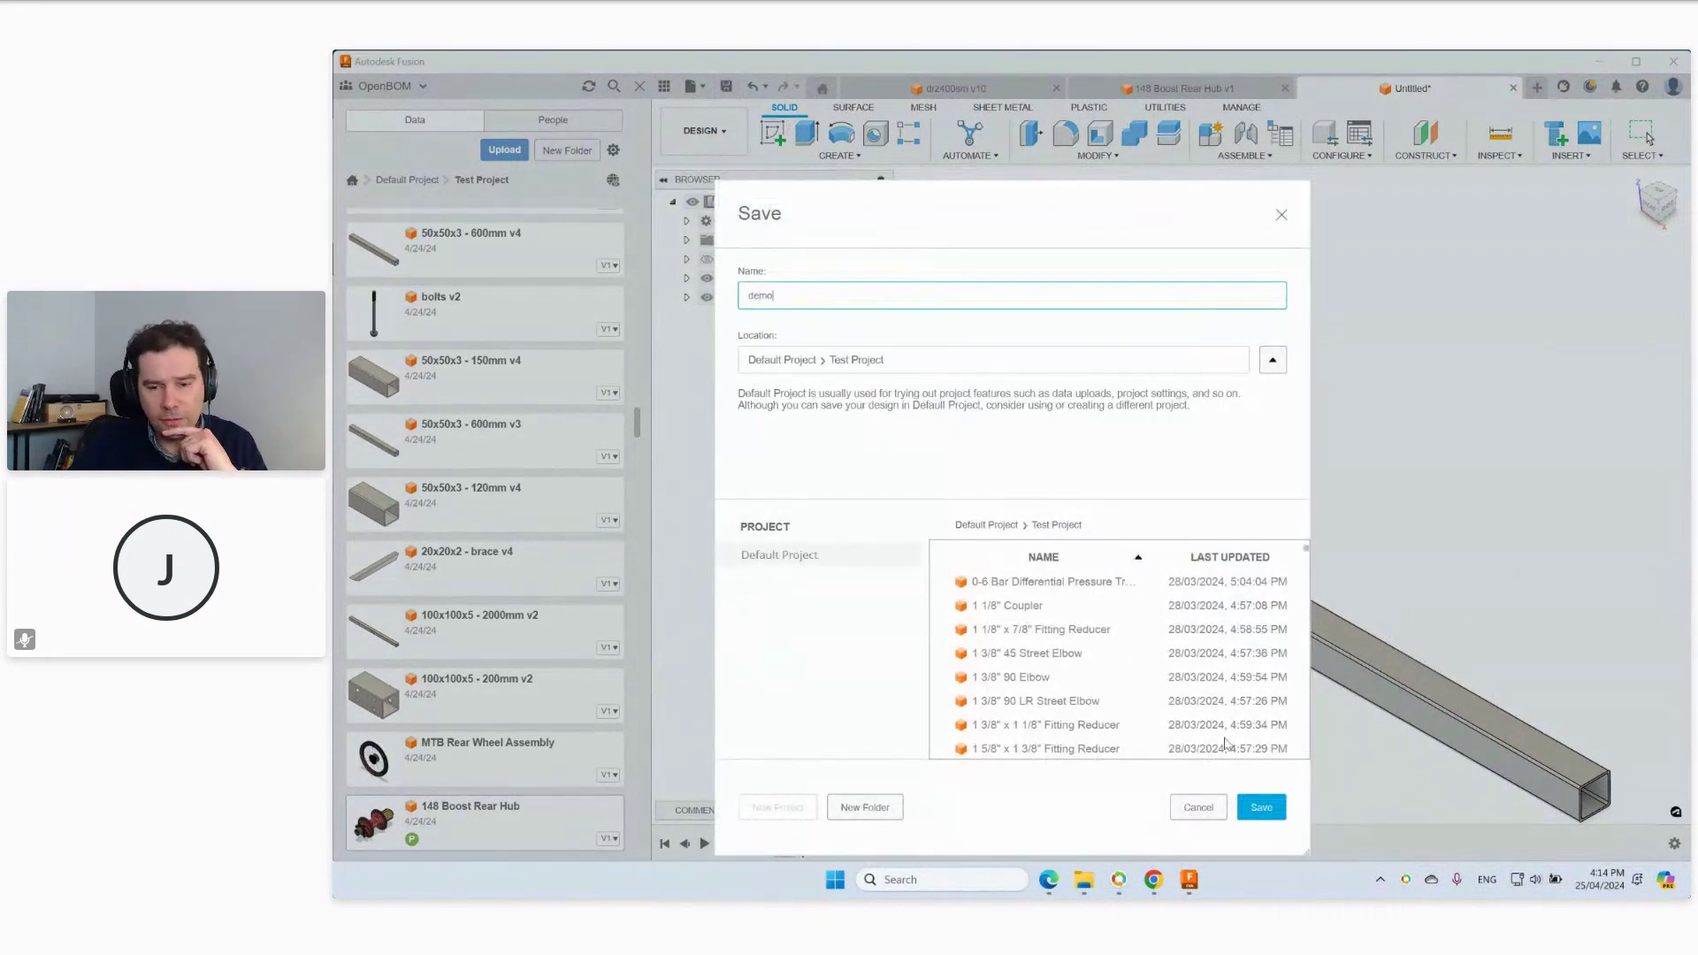
# Save the design as demo and open the first tube component's Properties under UTILITIES.
pyautogui.click(1262, 806)
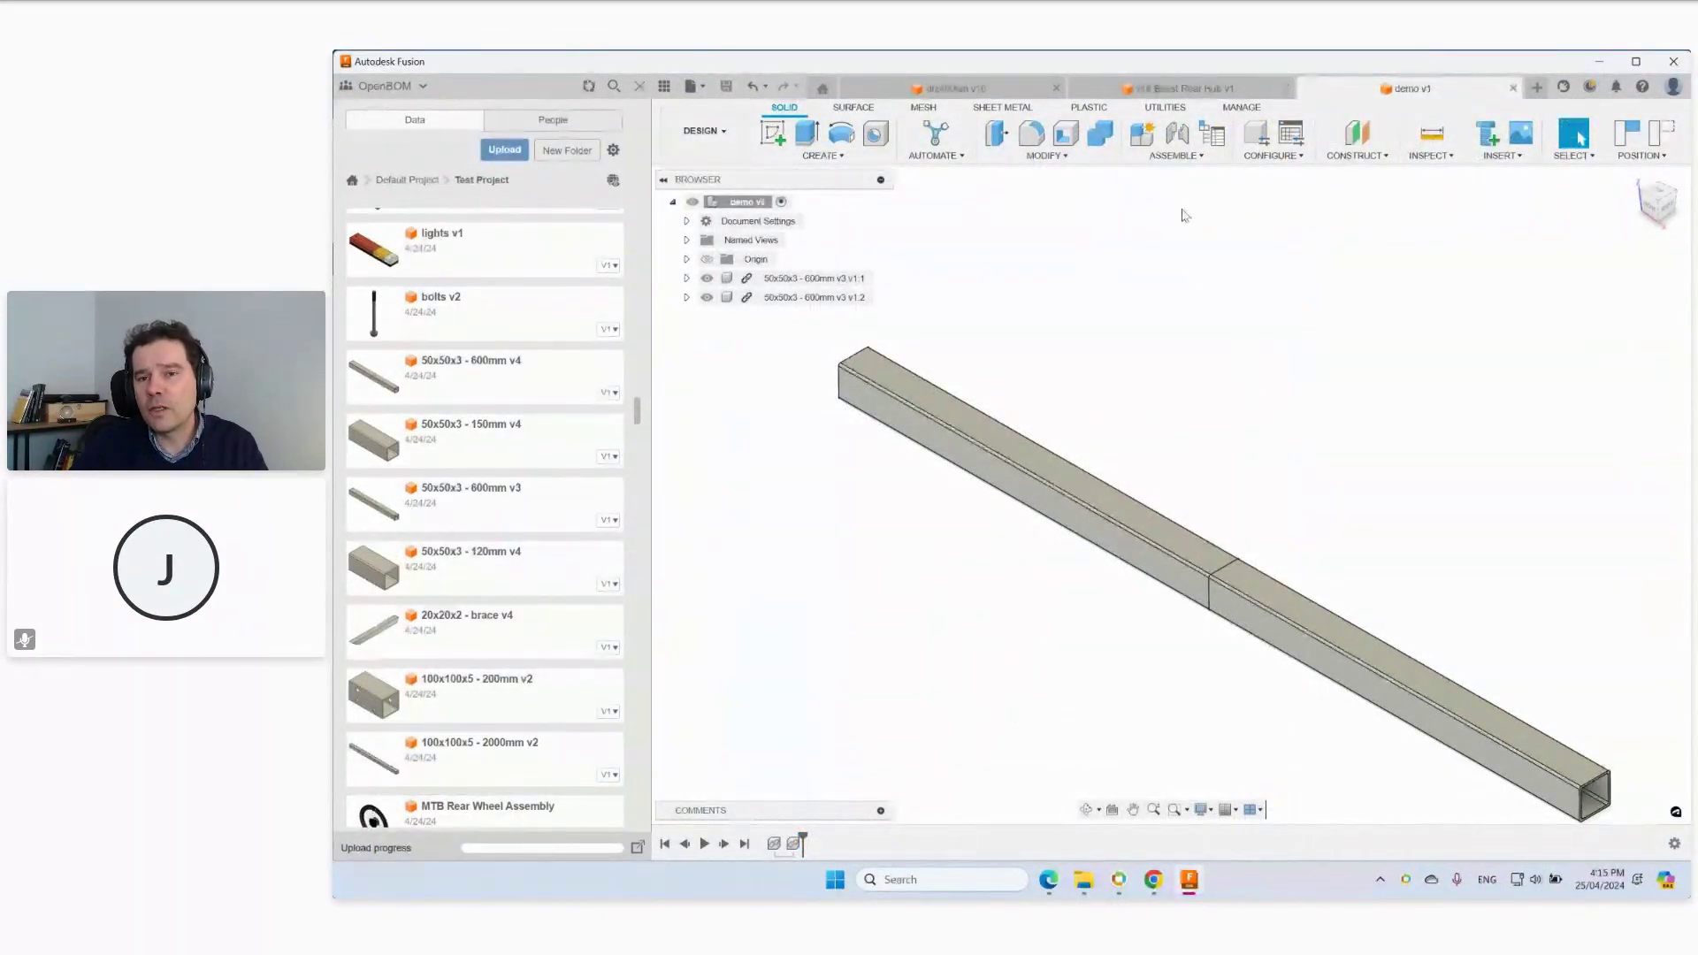
pyautogui.click(1165, 107)
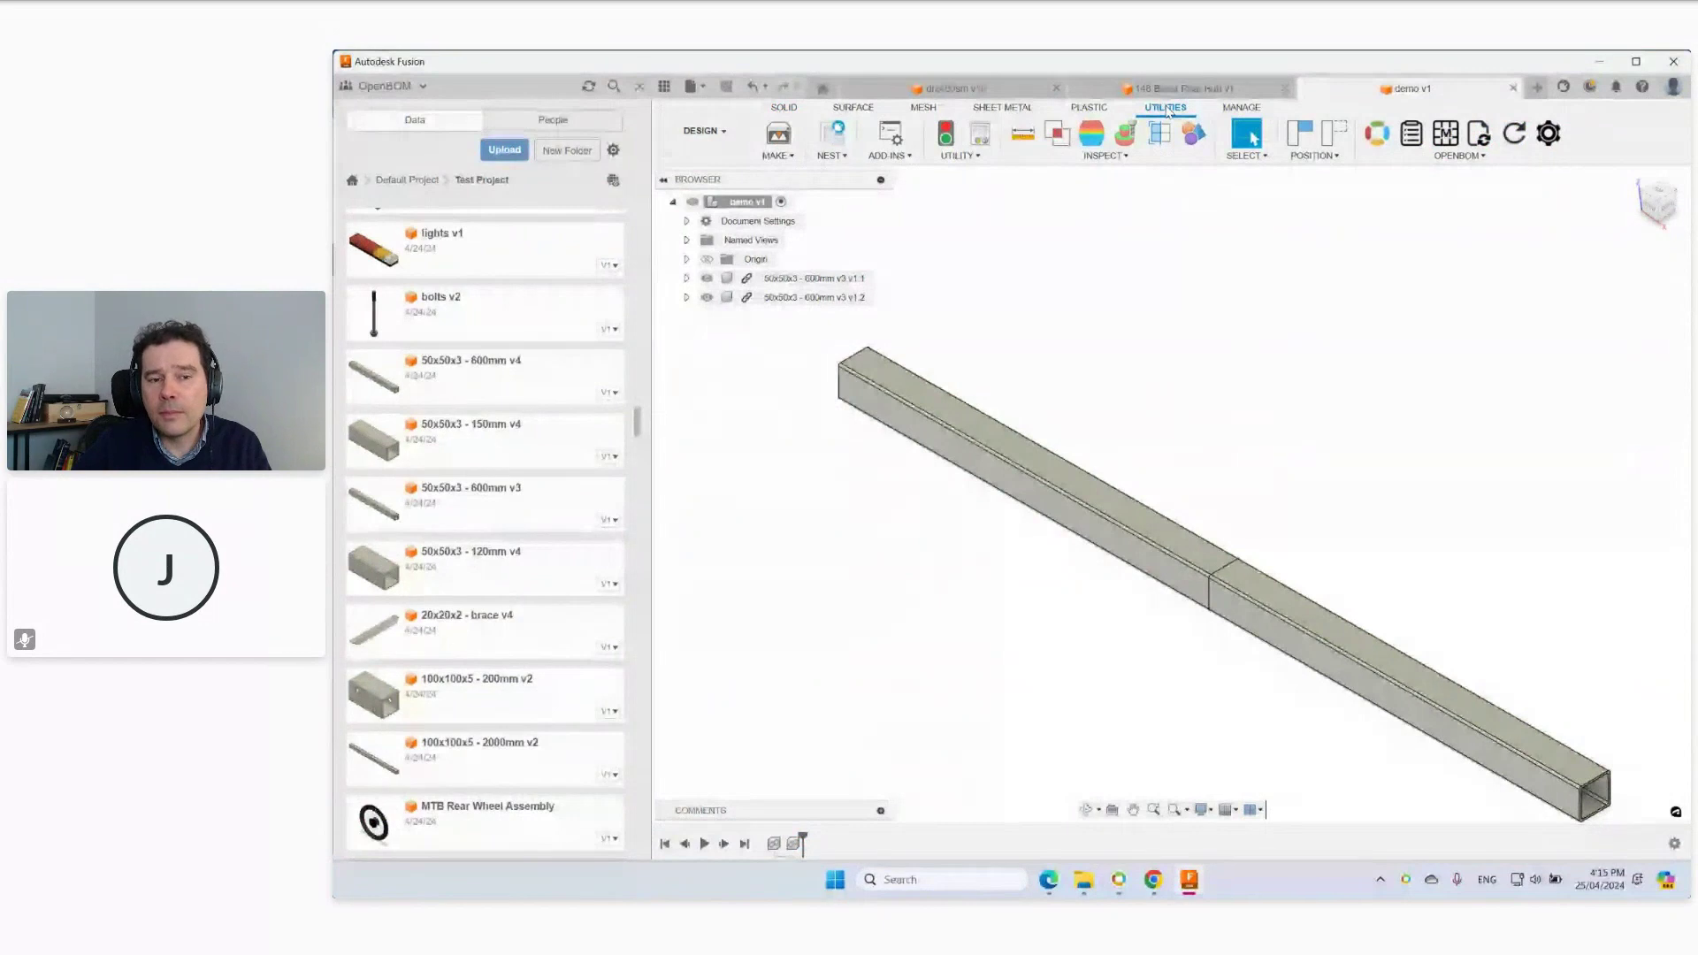
pyautogui.rightClick(725, 279)
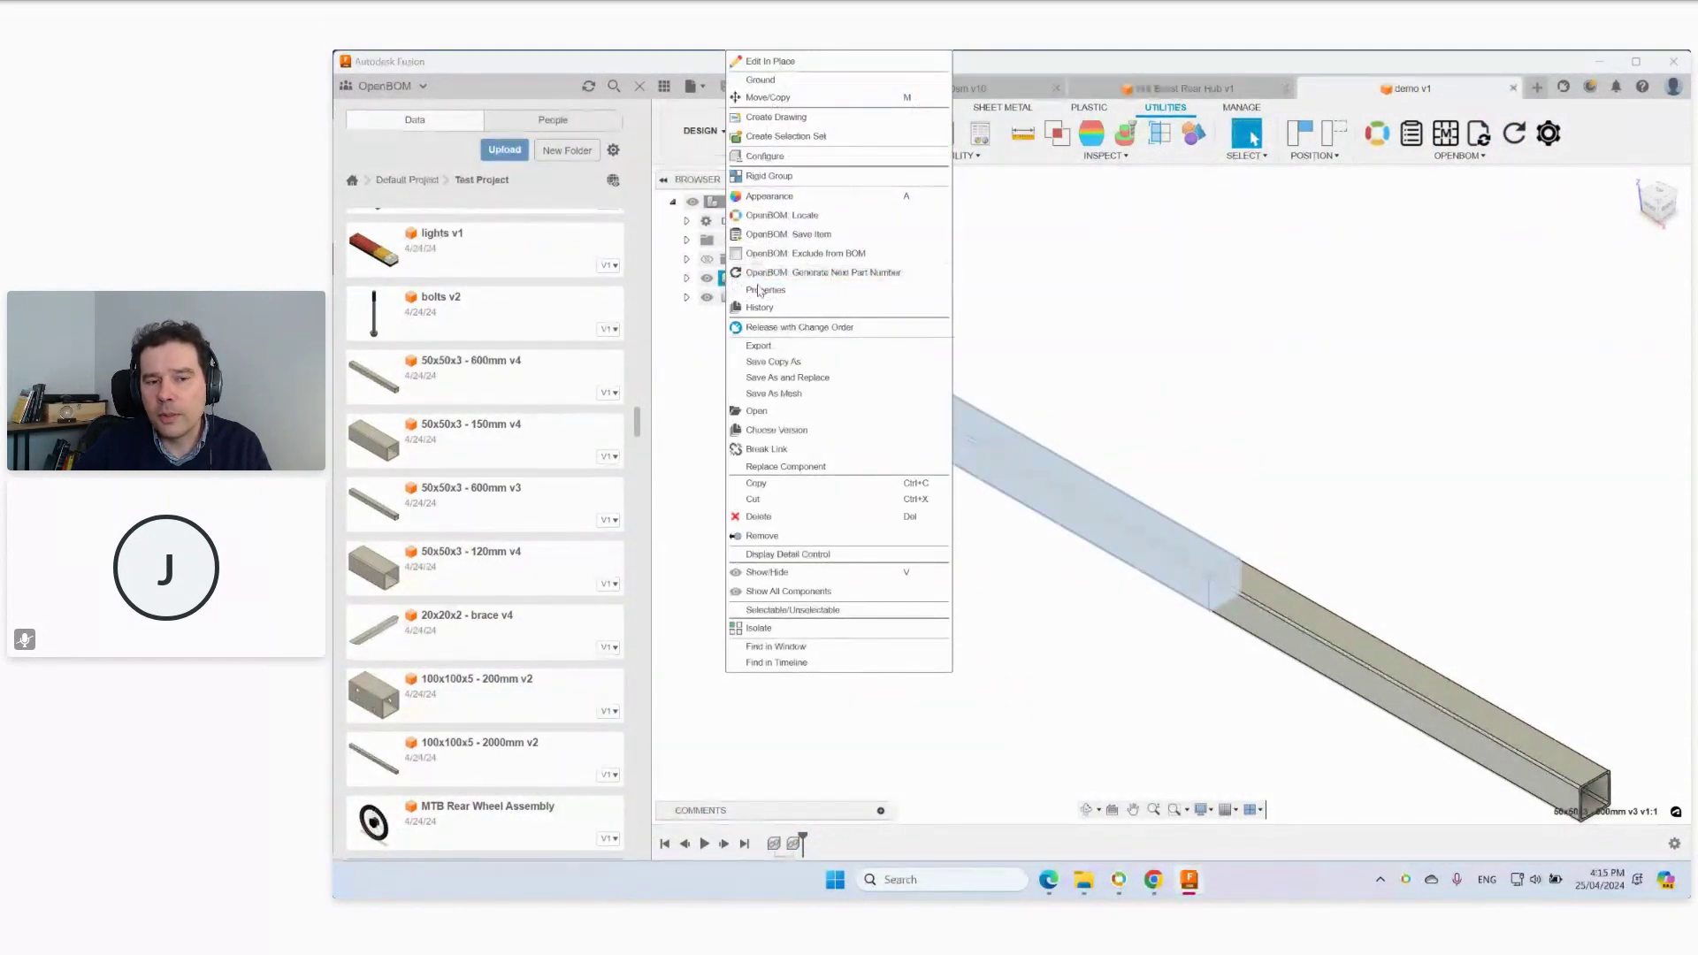
pyautogui.click(771, 291)
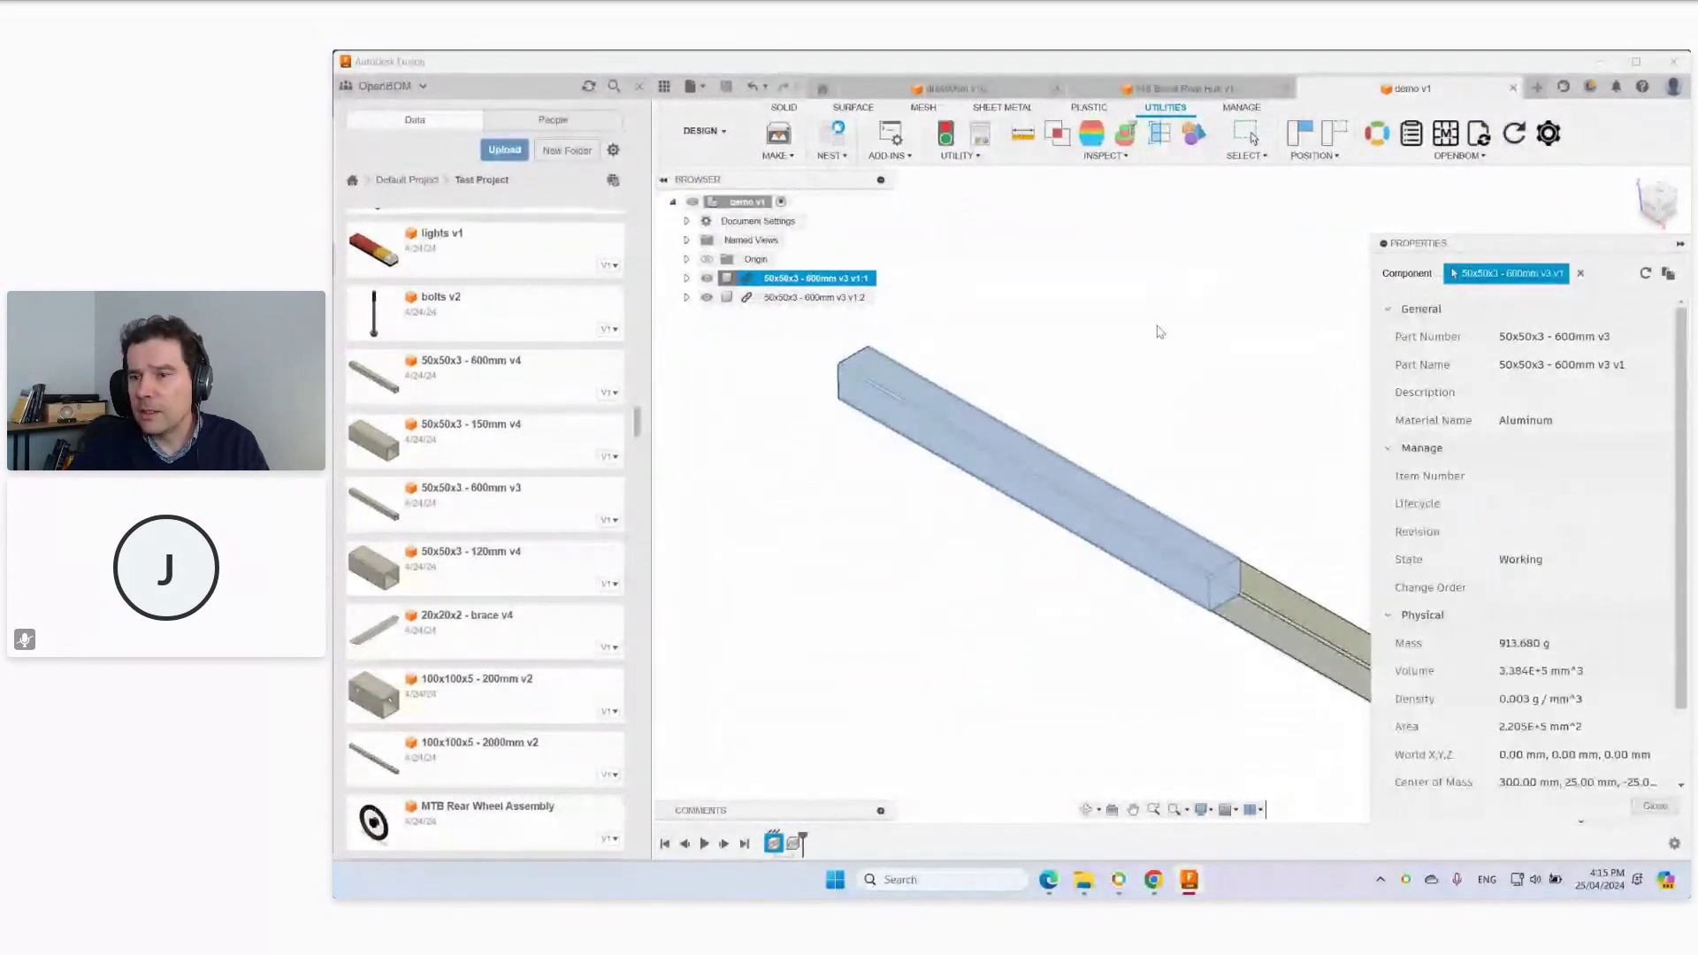
# Close the properties panel and close the demo v1 design.
pyautogui.click(1292, 254)
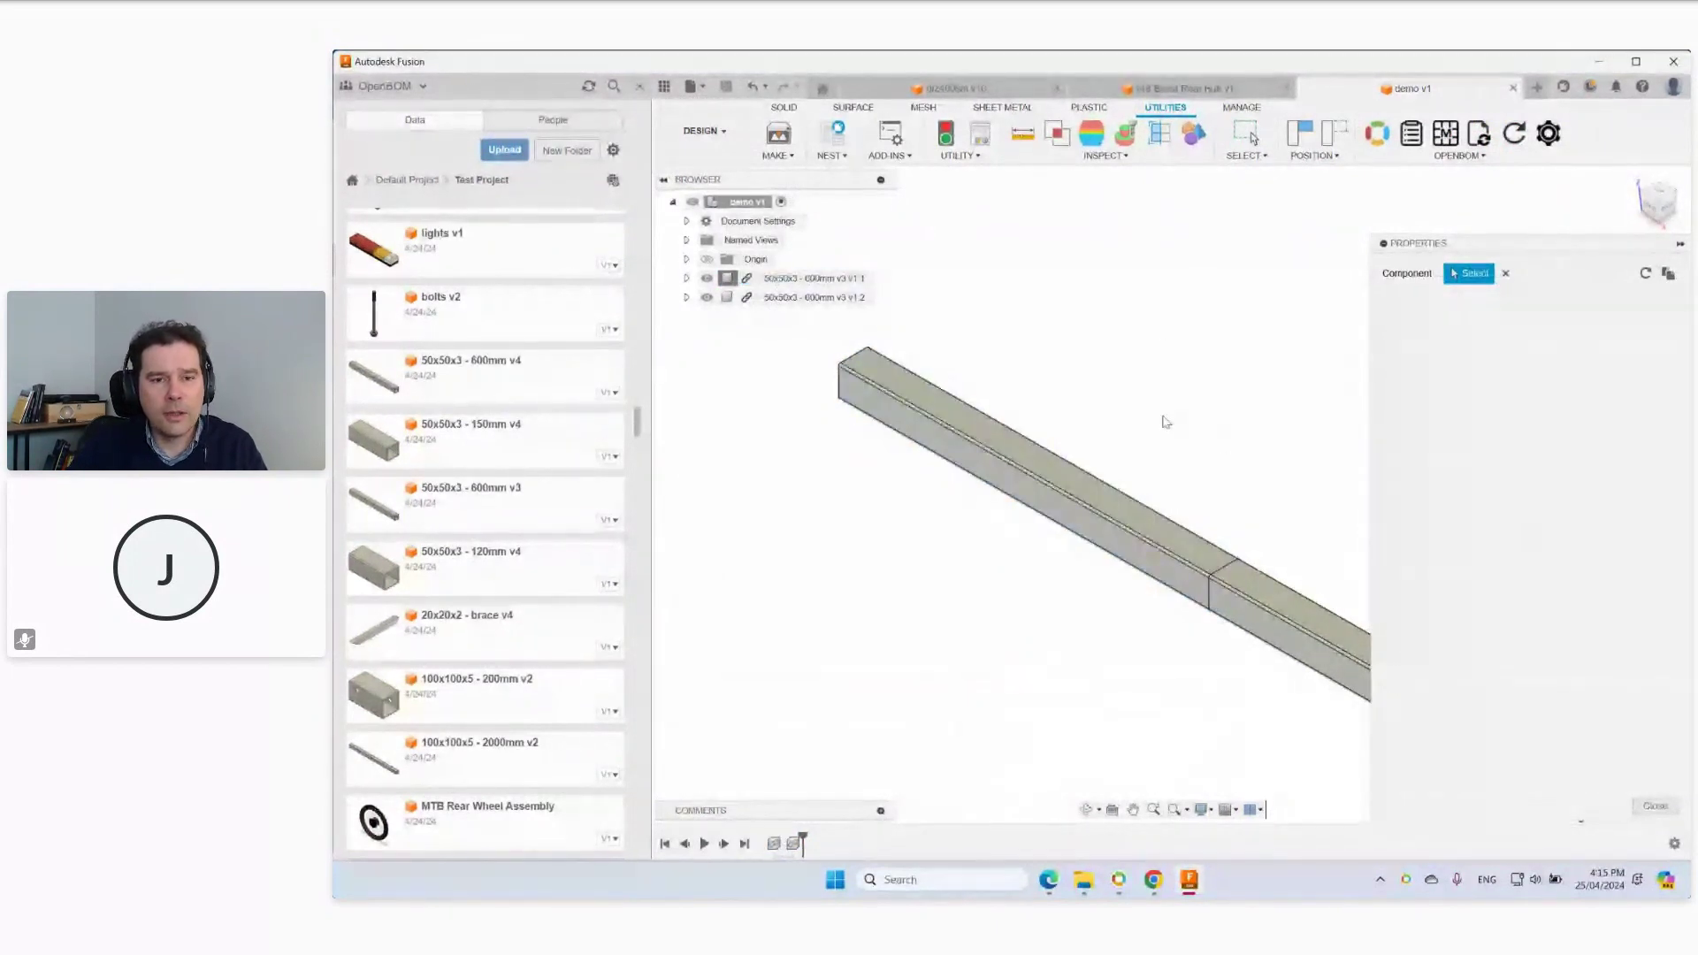
pyautogui.press('Escape')
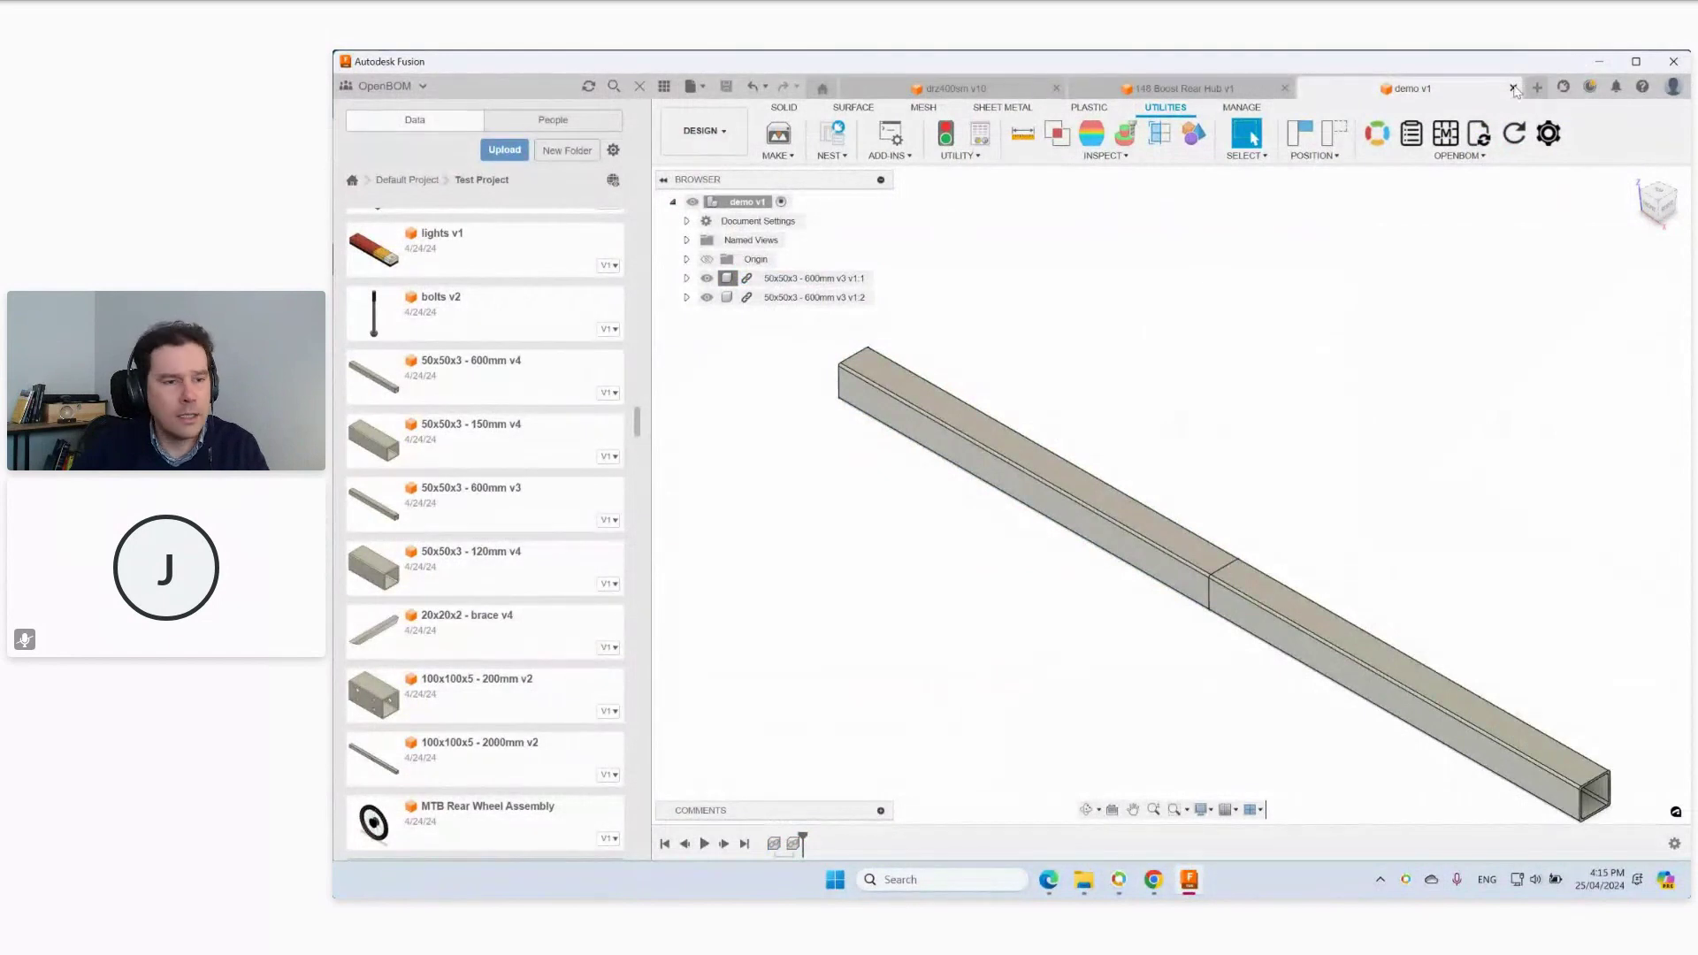
pyautogui.click(1513, 87)
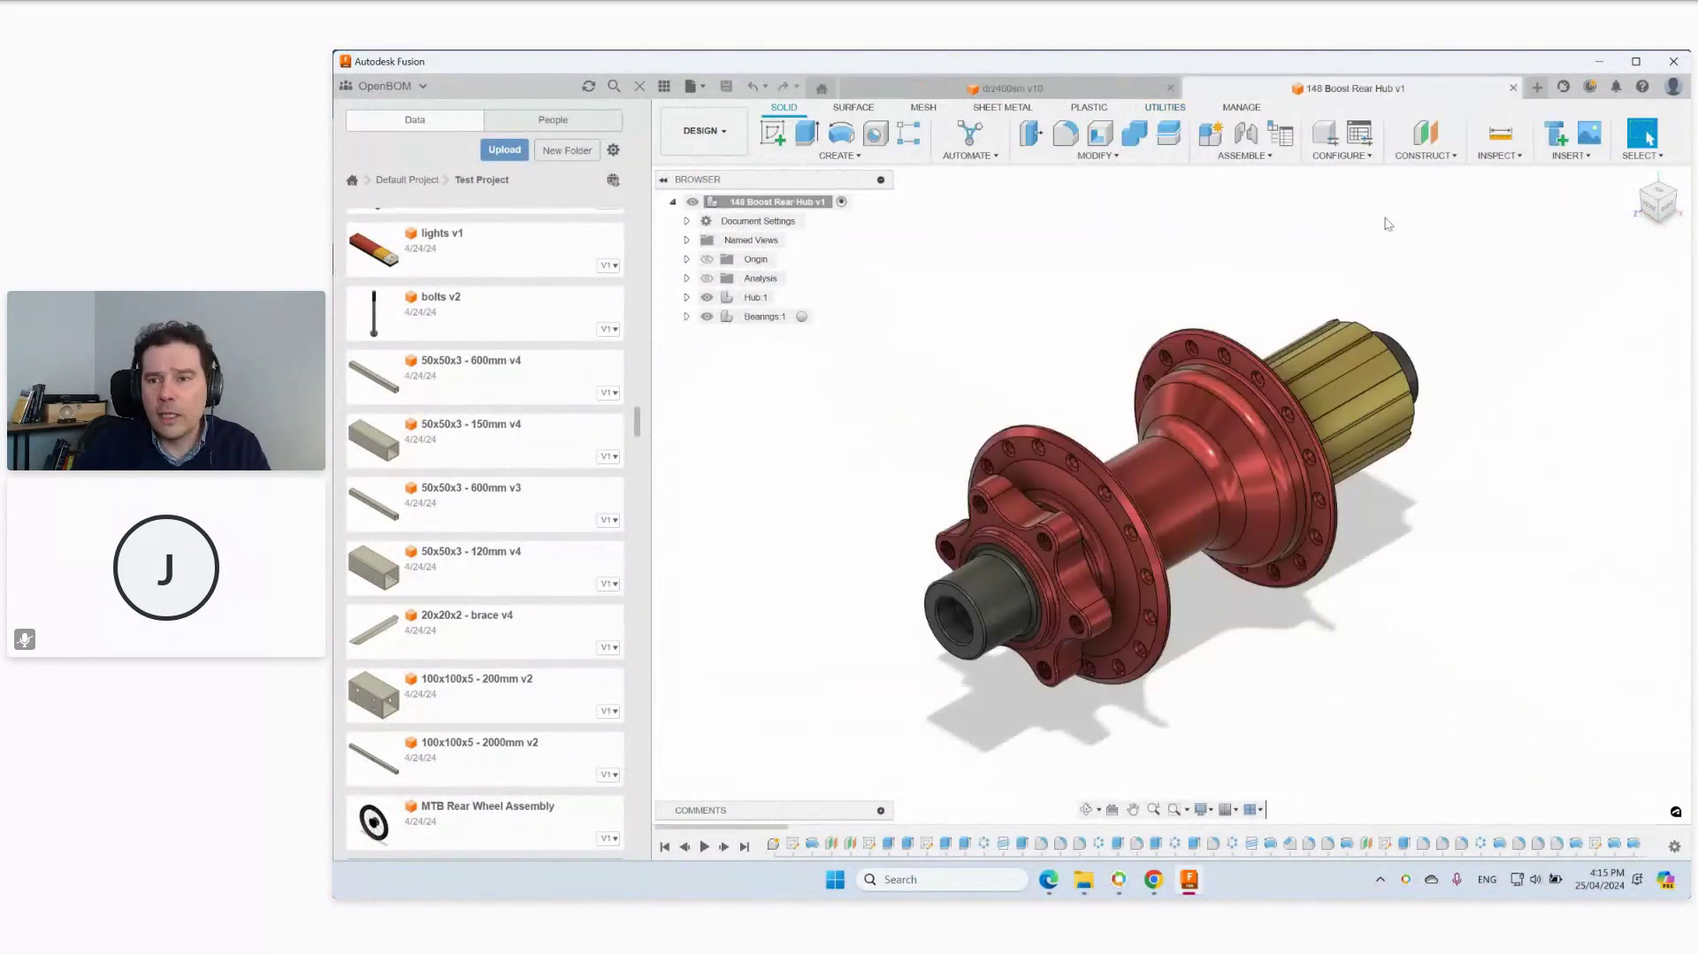
# Start a new design and insert two 50x50x3 - 600mm tubes from the Data panel.
pyautogui.click(1537, 87)
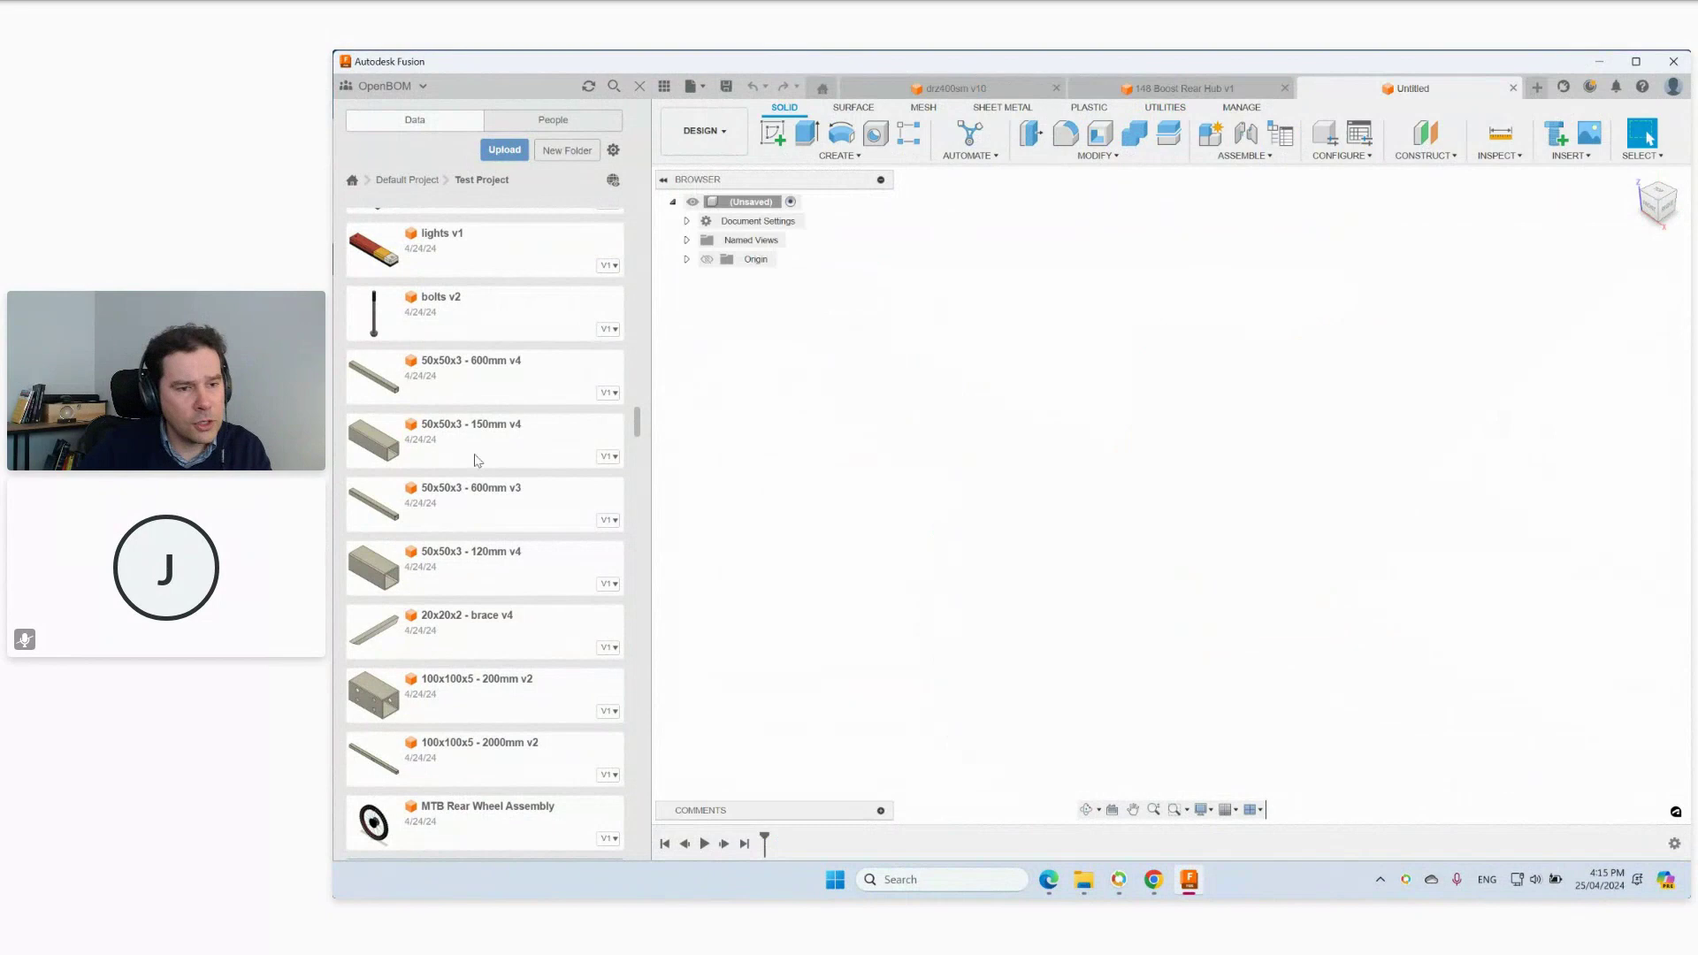
pyautogui.scroll(10, 535, 390)
pyautogui.scroll(10, 535, 392)
pyautogui.scroll(10, 529, 393)
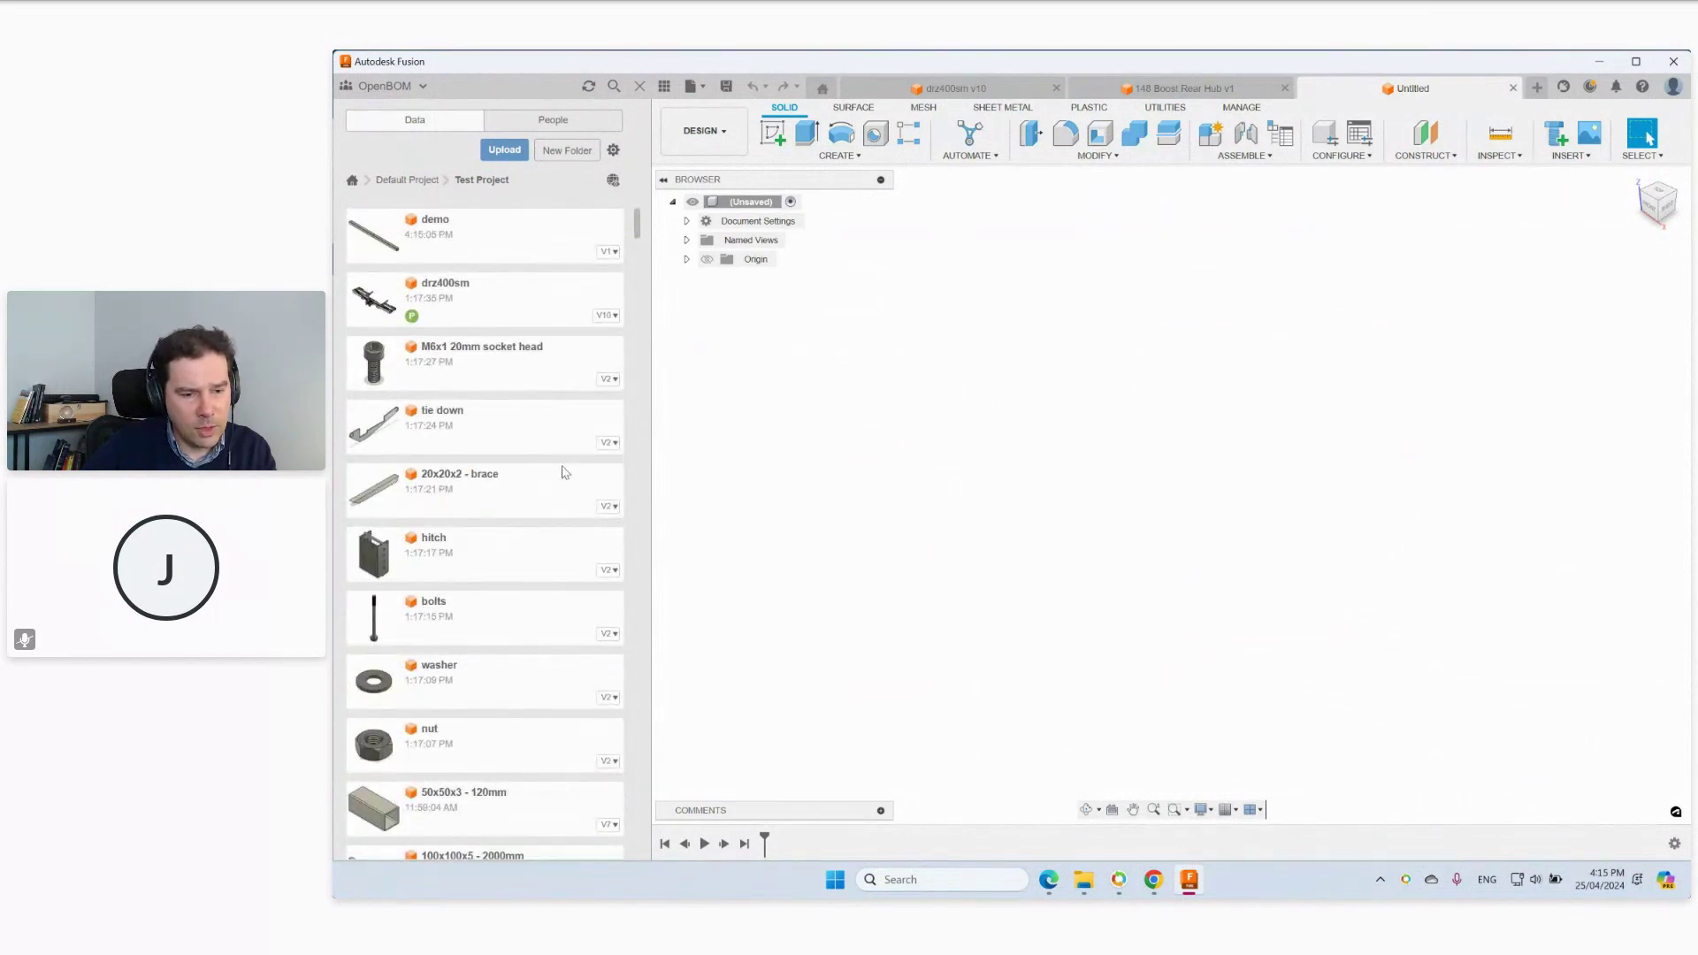
pyautogui.scroll(-4, 563, 472)
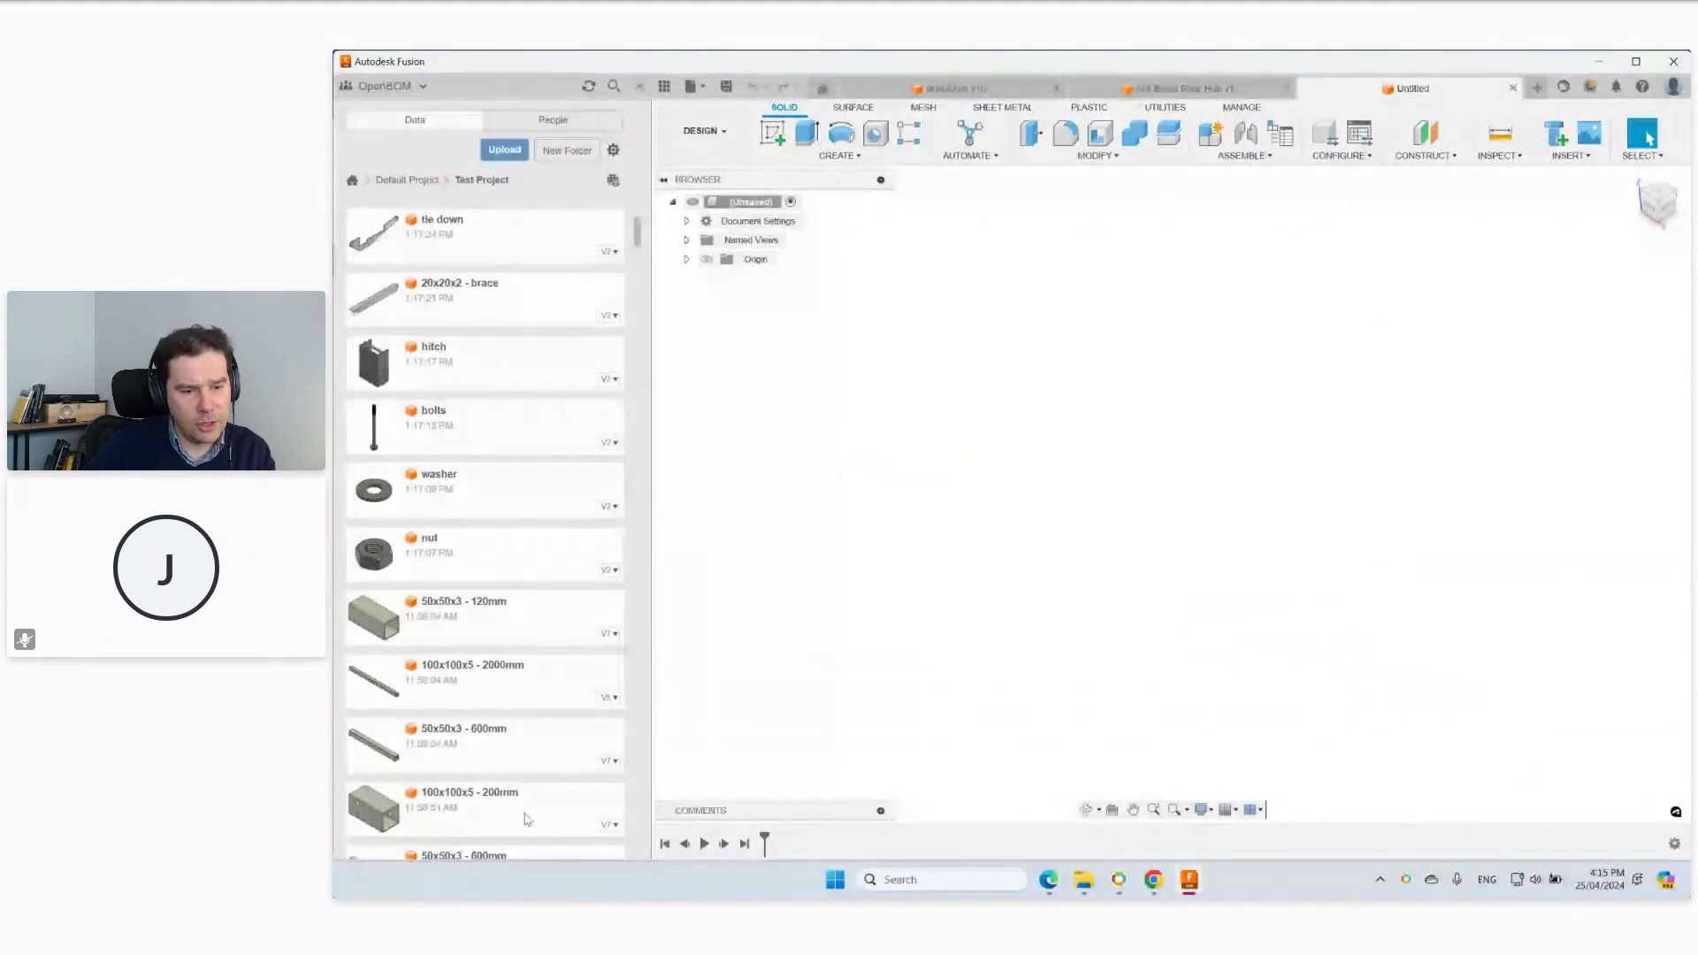
pyautogui.scroll(-2, 533, 735)
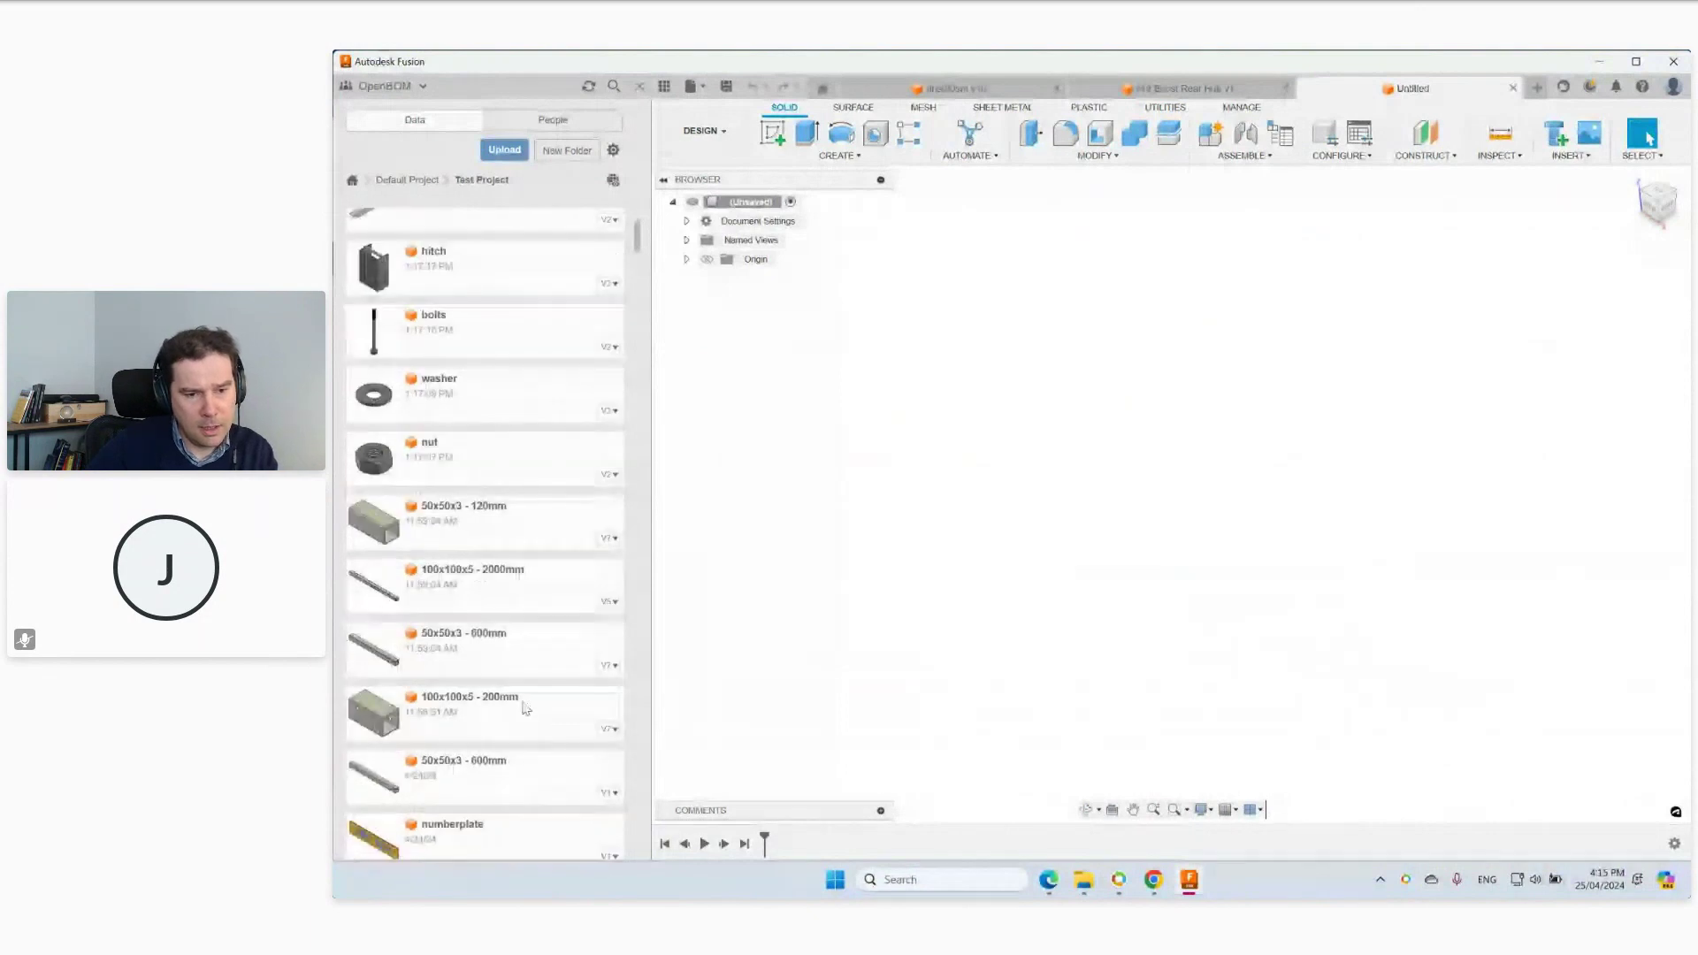
pyautogui.moveTo(557, 650); pyautogui.dragTo(1018, 476)
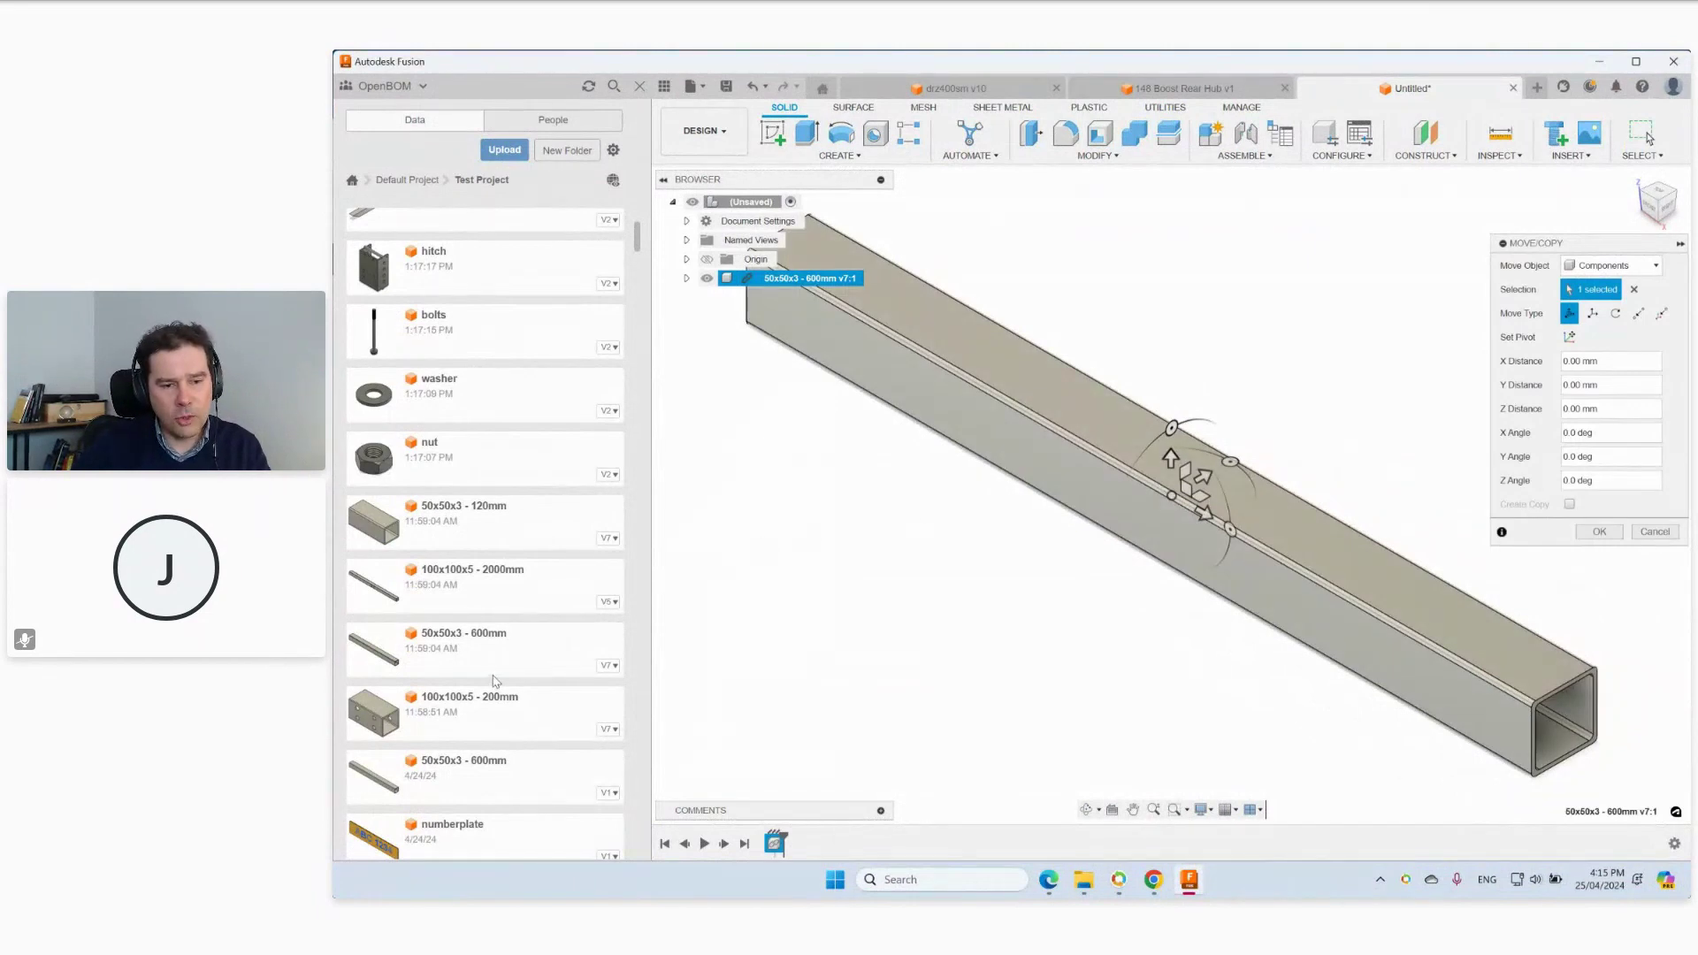
pyautogui.moveTo(501, 654); pyautogui.dragTo(1185, 601)
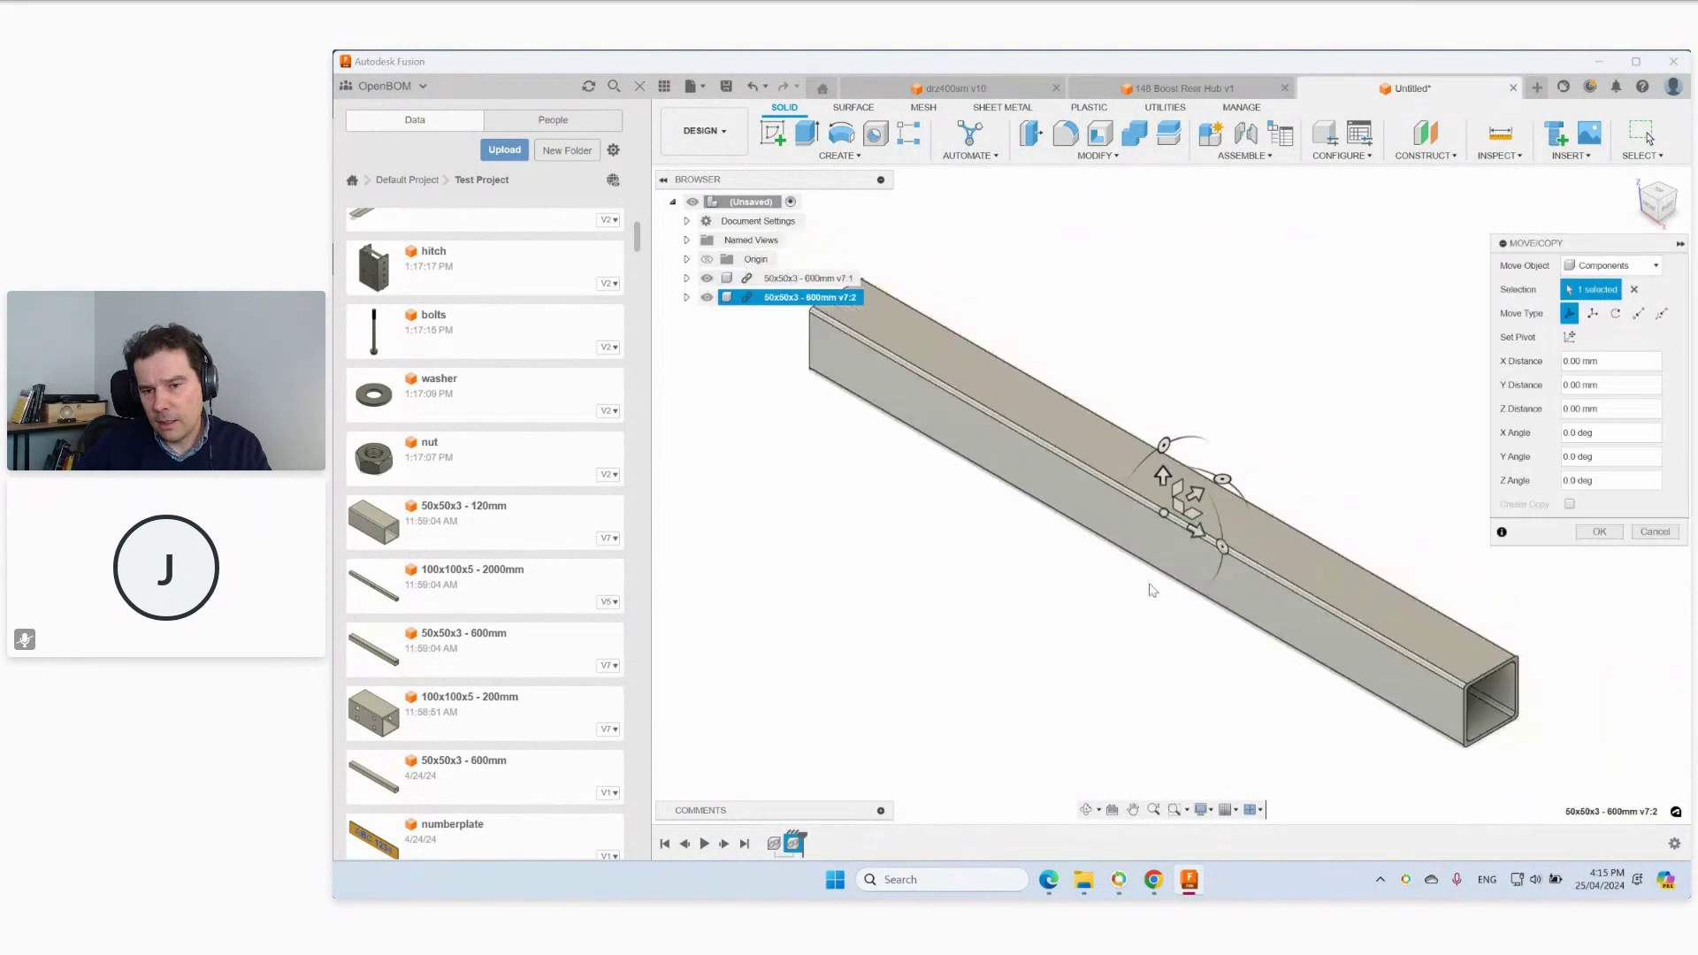
# Move the second tube out of the overlap to sit beside the first, upper right.
pyautogui.moveTo(1215, 543); pyautogui.dragTo(1678, 807)
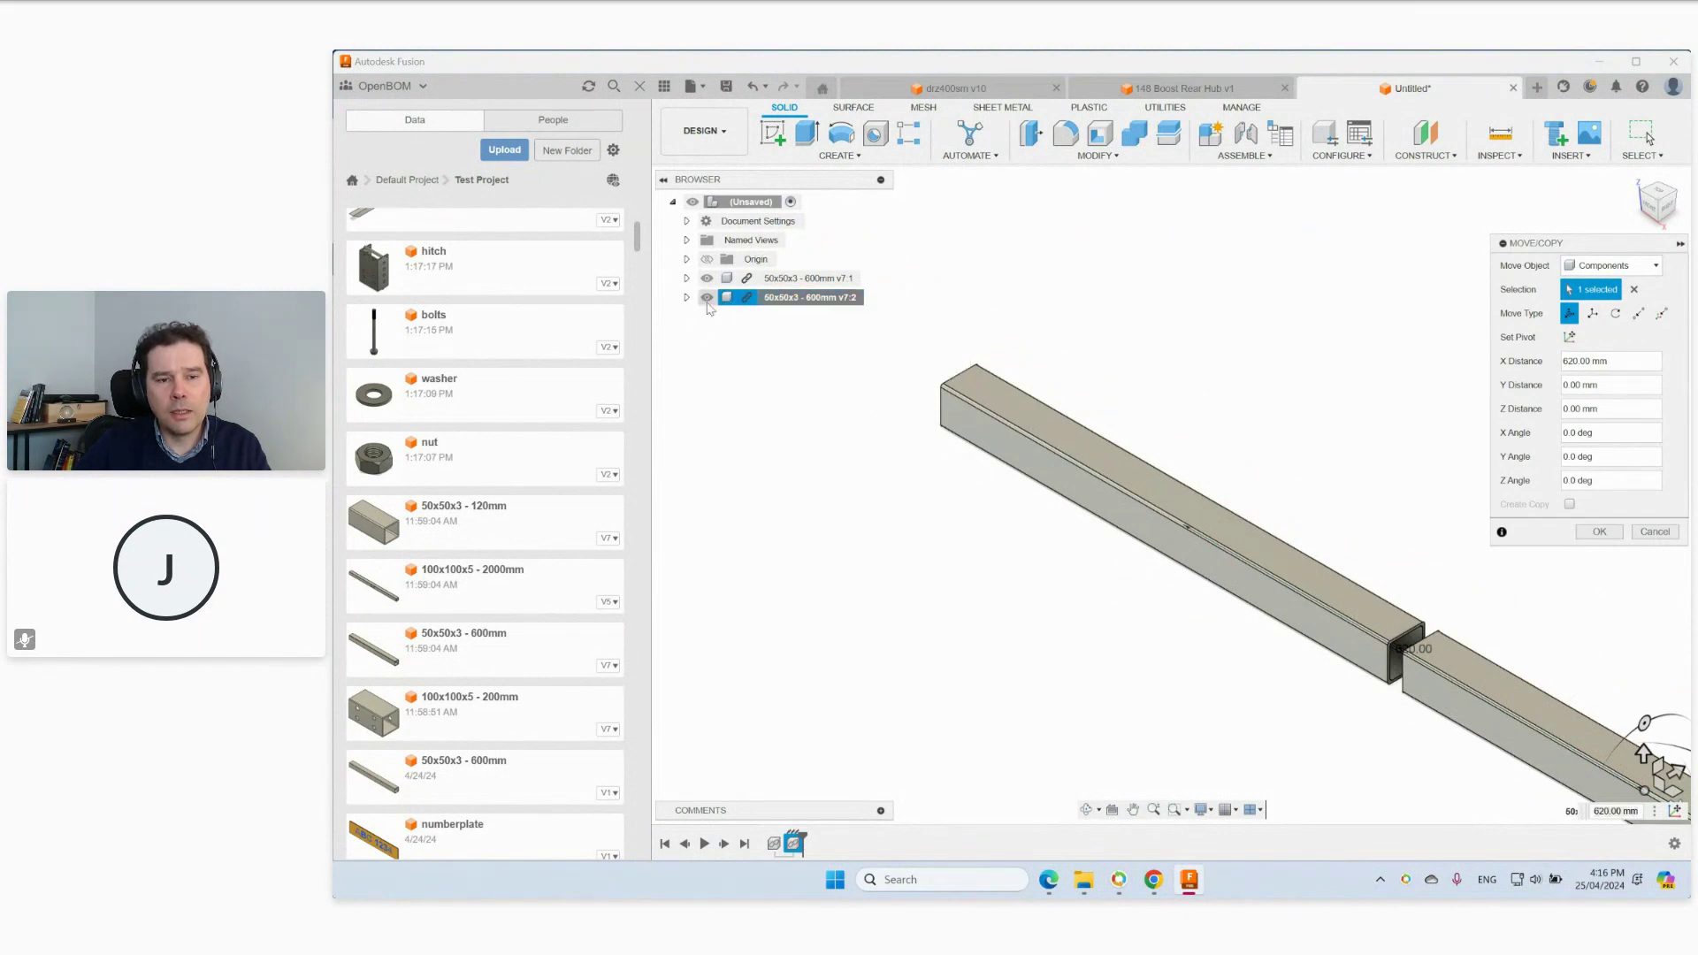
pyautogui.press('Escape')
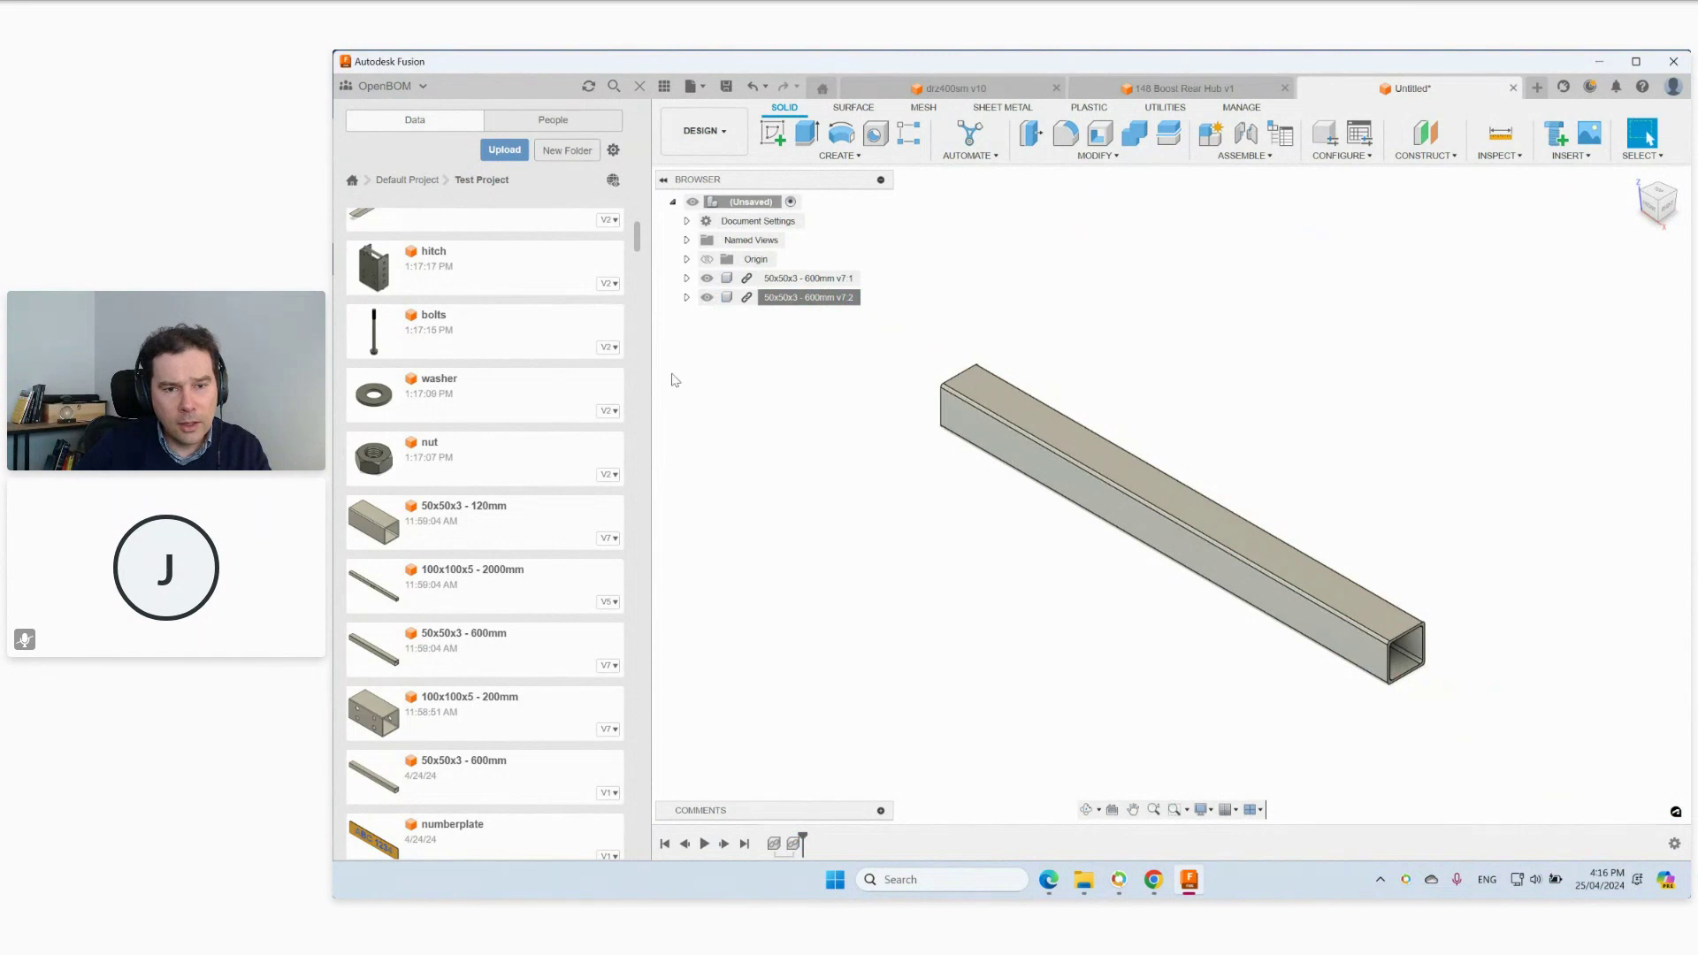
pyautogui.click(1132, 491)
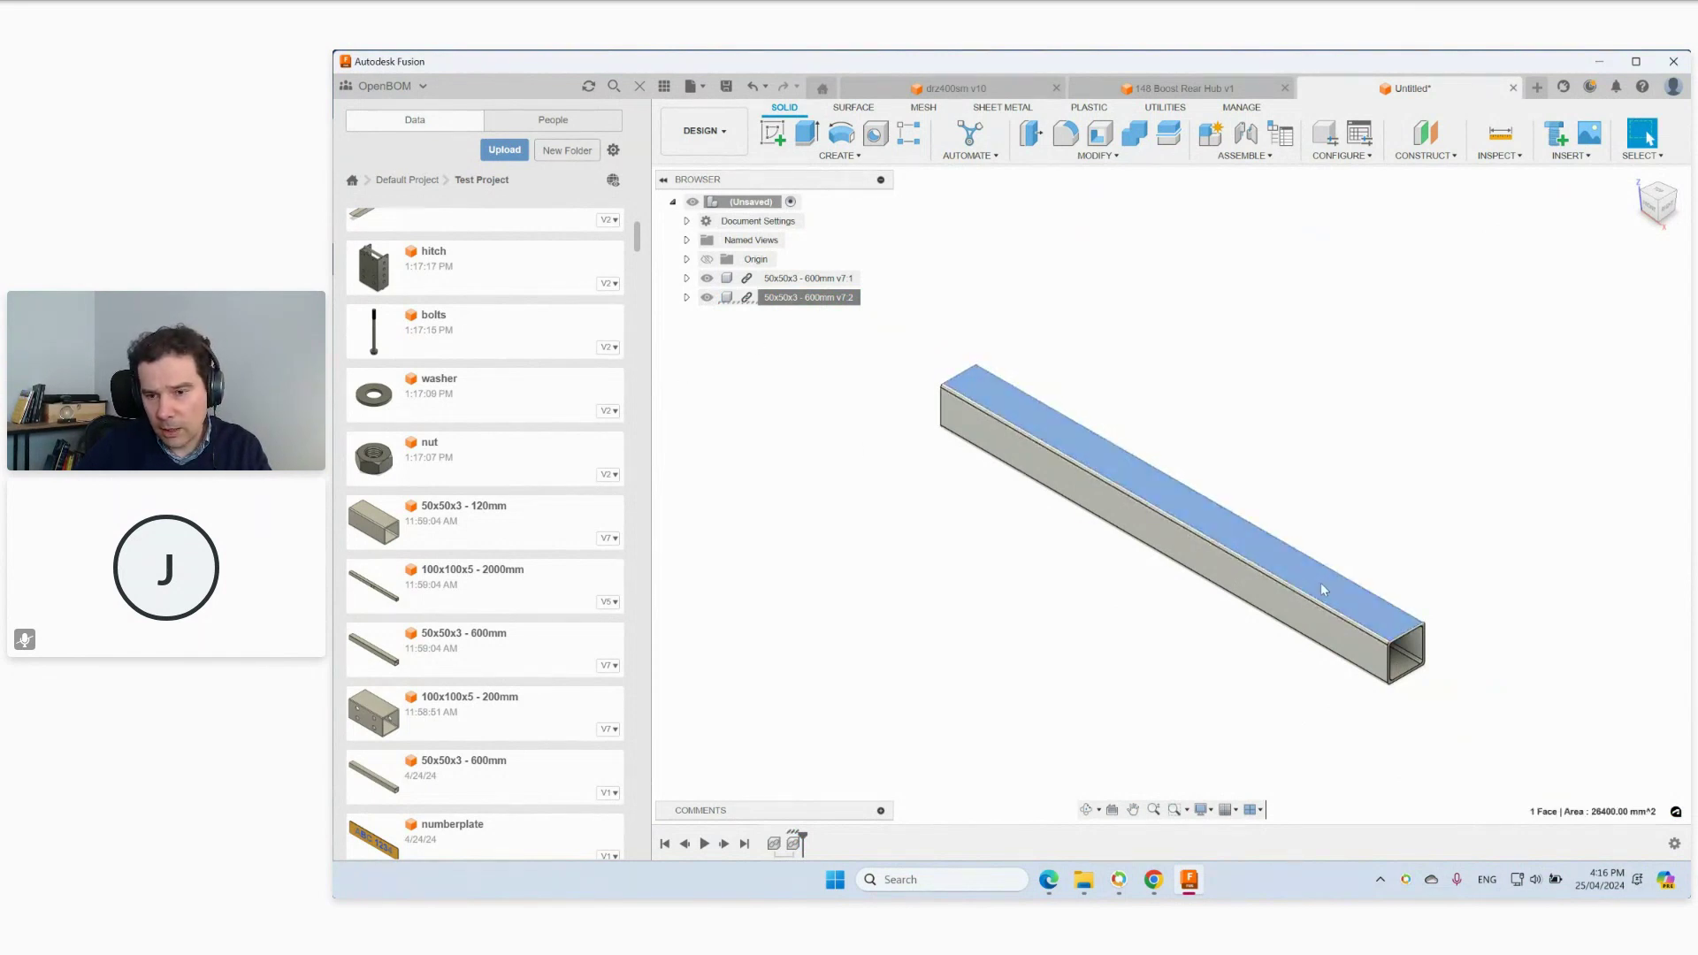
pyautogui.click(1308, 618)
pyautogui.moveTo(1291, 618); pyautogui.dragTo(1454, 563)
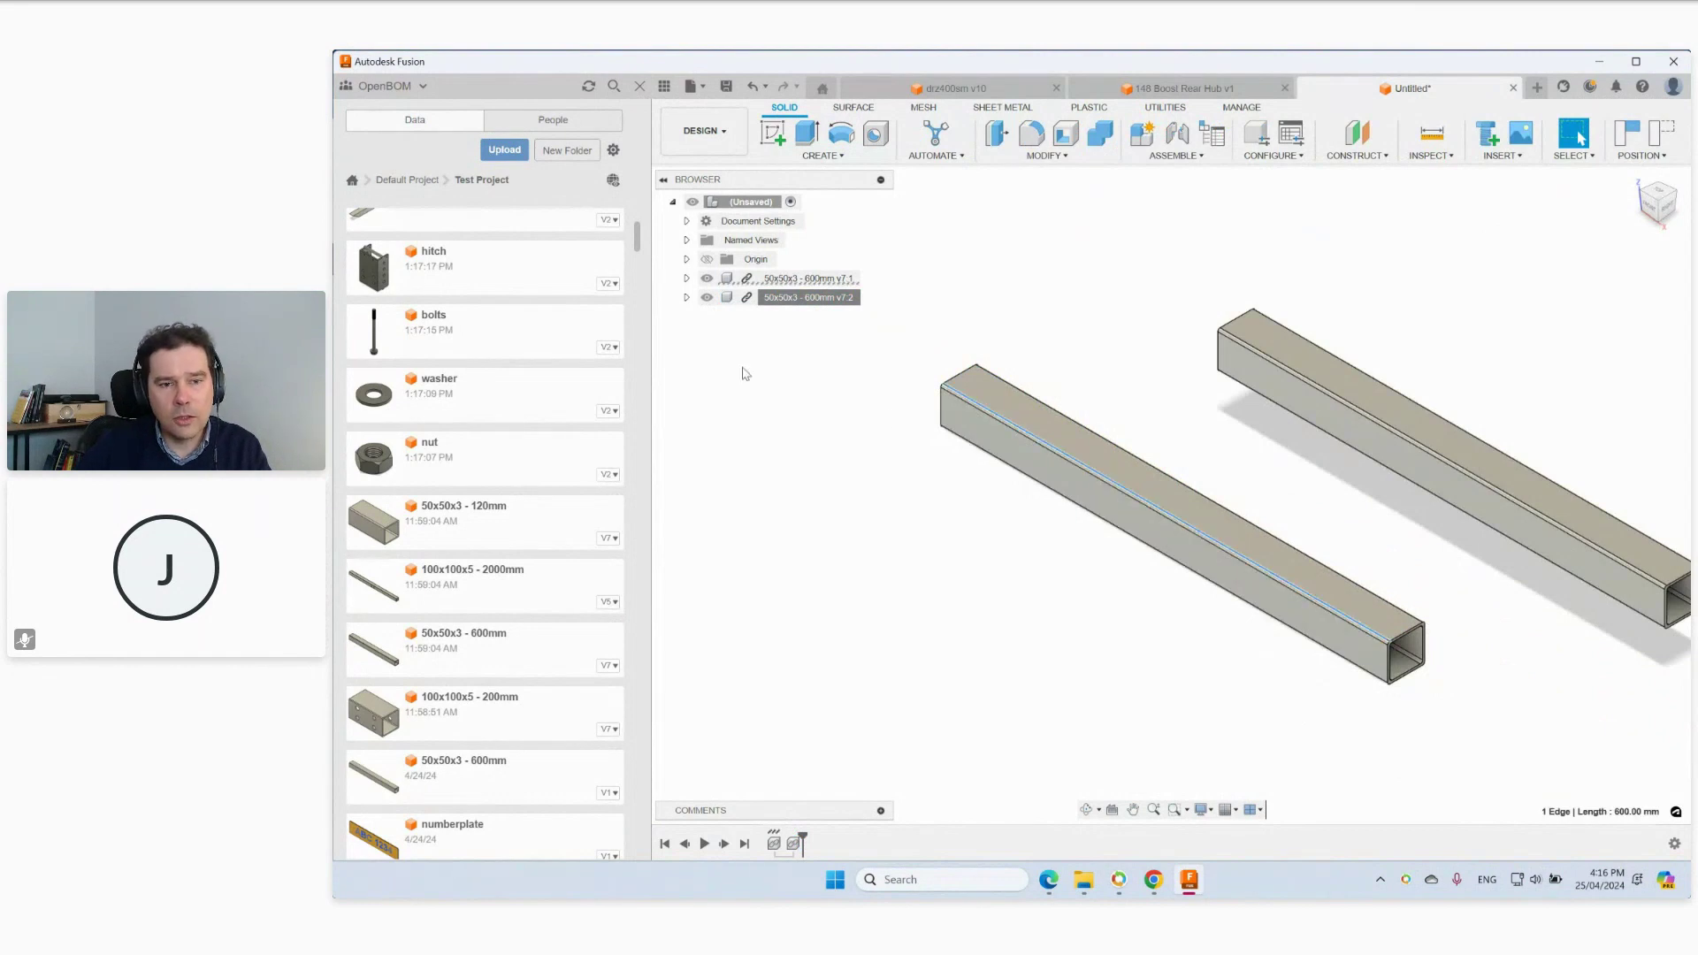
# Check the second tube's Properties, confirming part number 4000015.
pyautogui.rightClick(725, 298)
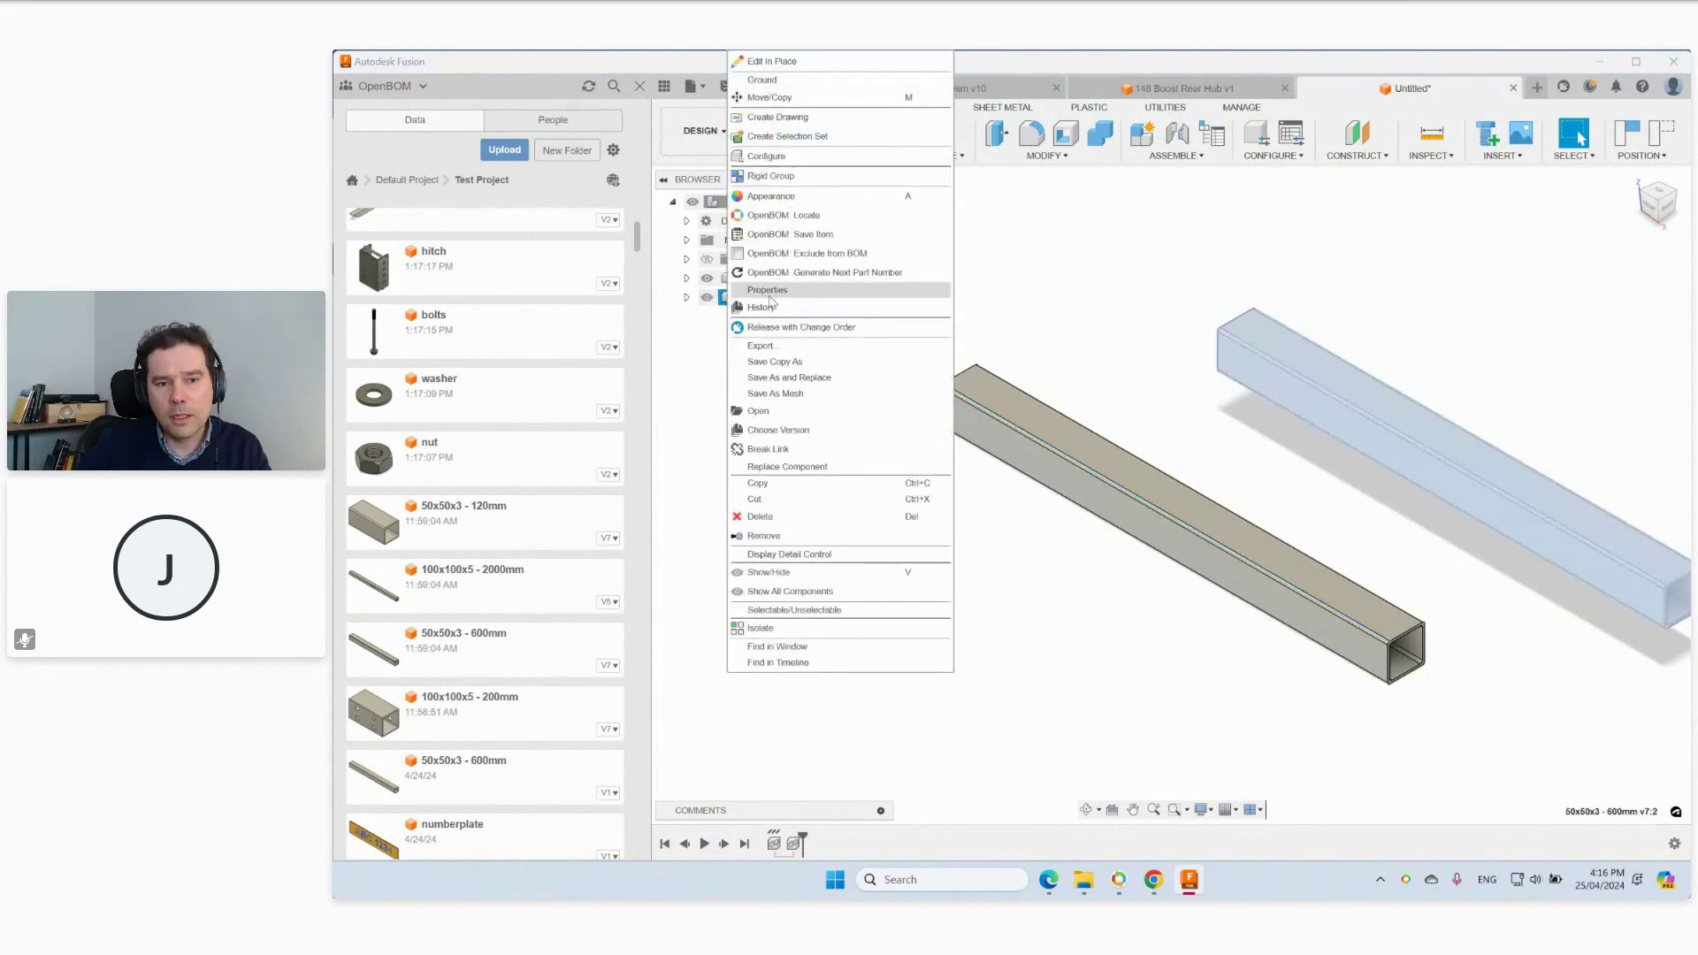
pyautogui.click(769, 301)
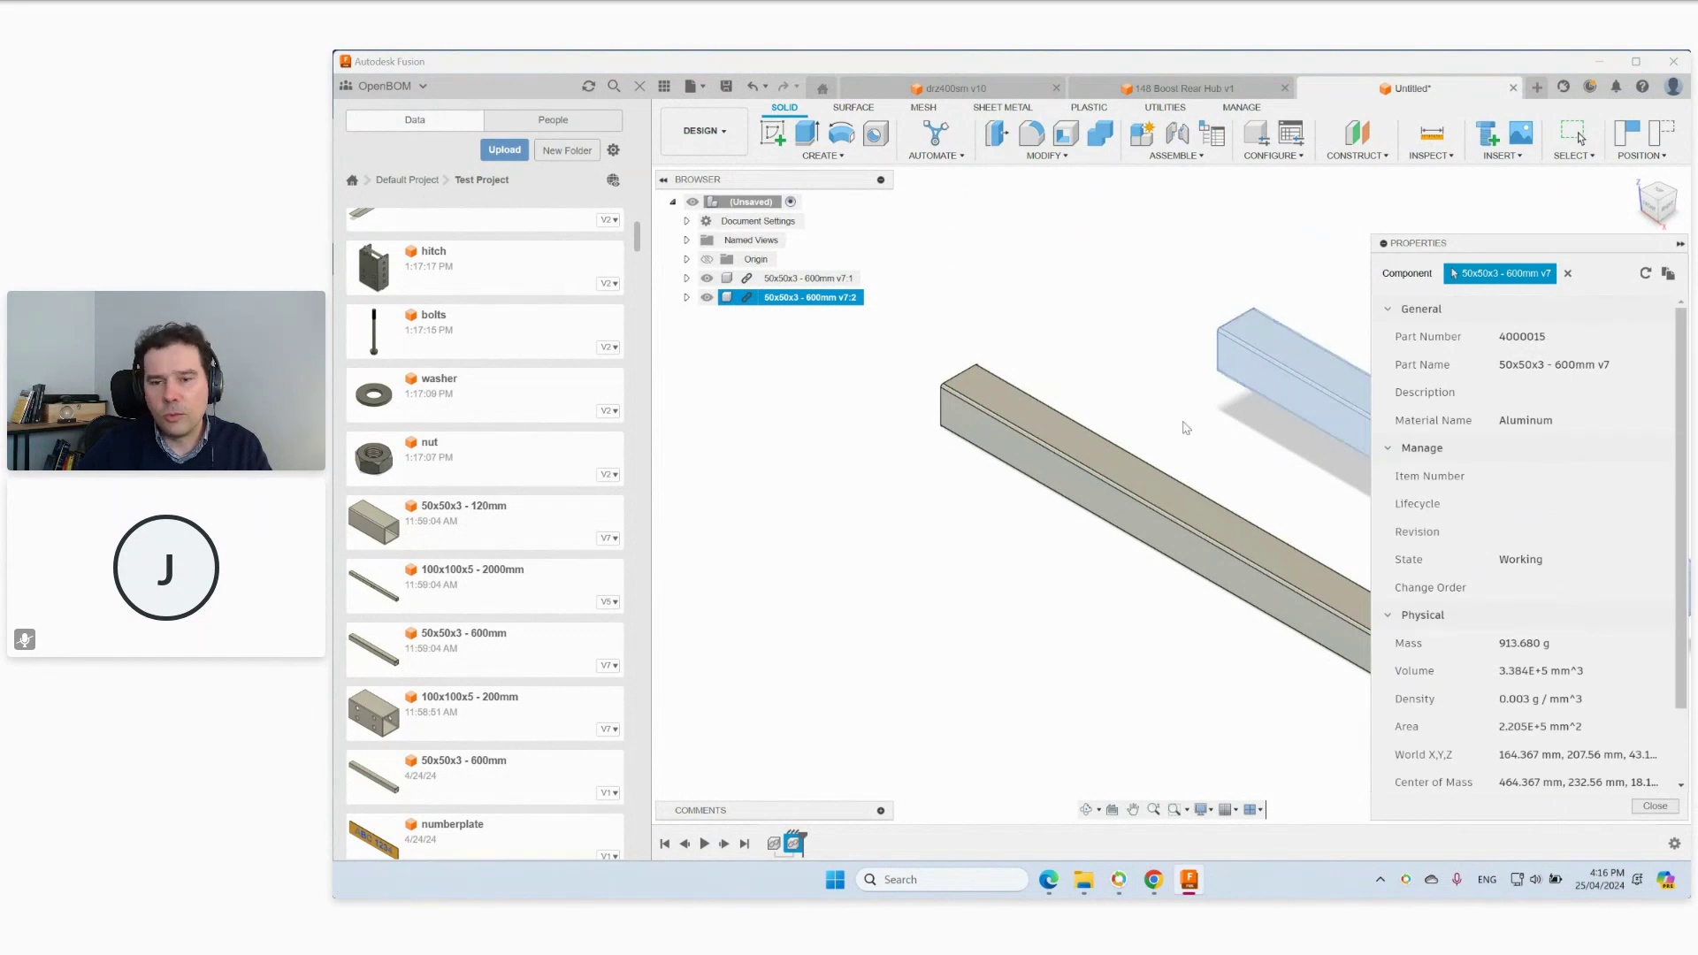
pyautogui.click(1119, 354)
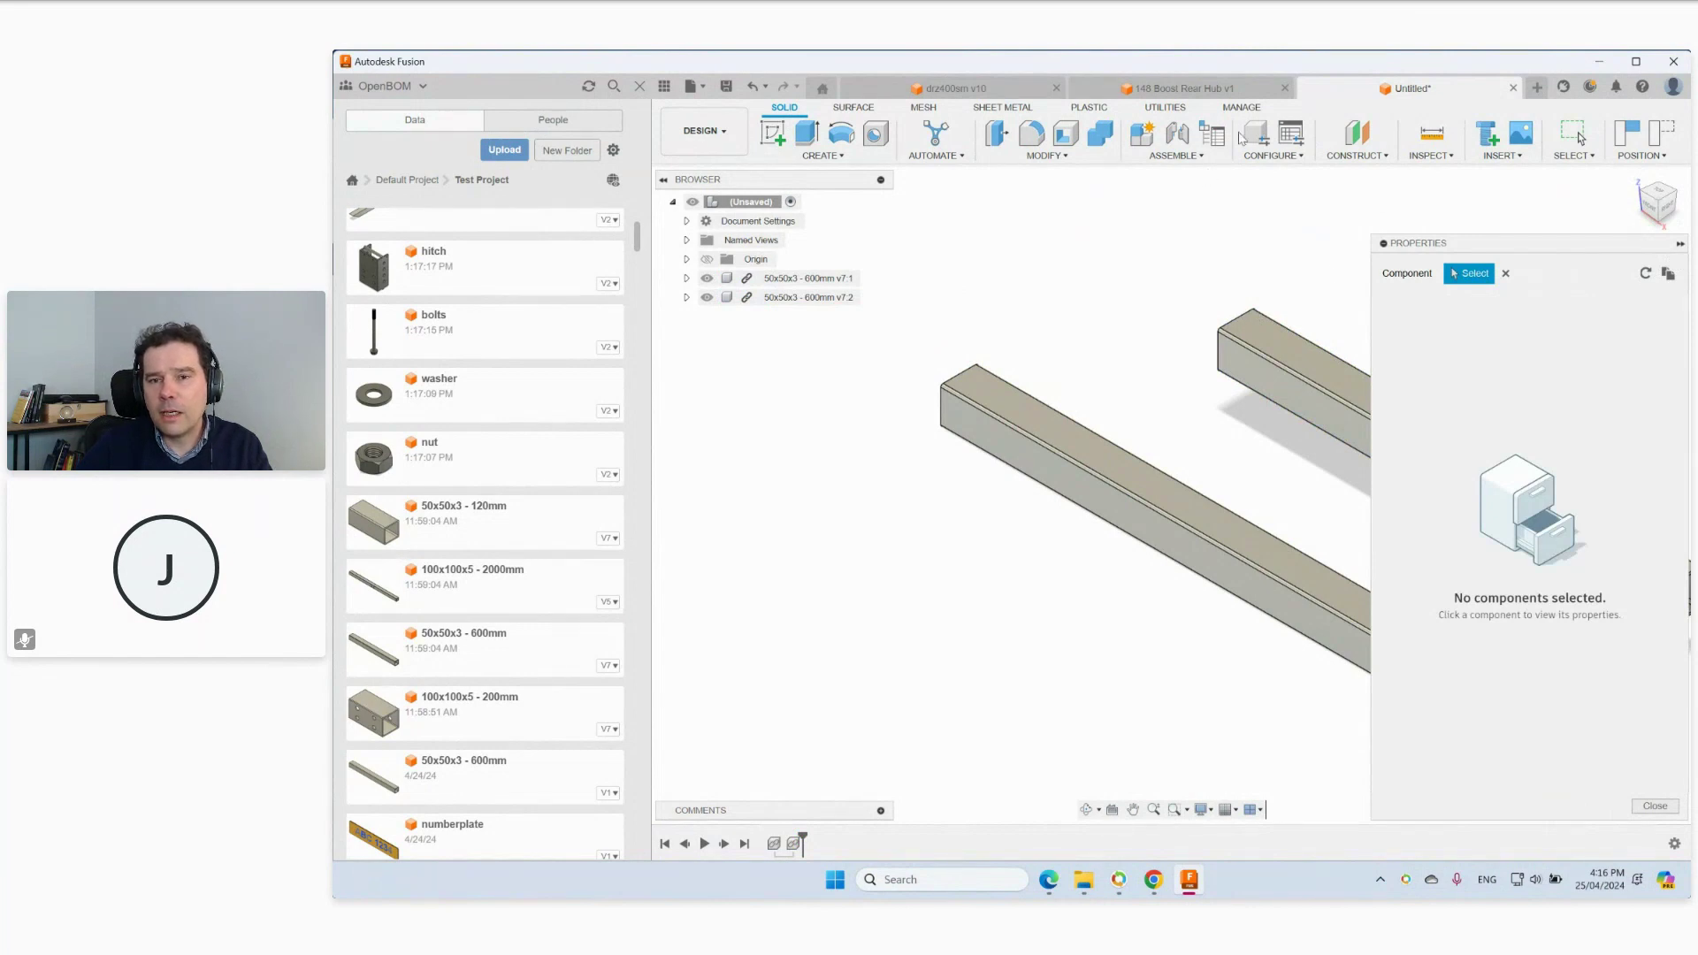
pyautogui.click(1165, 107)
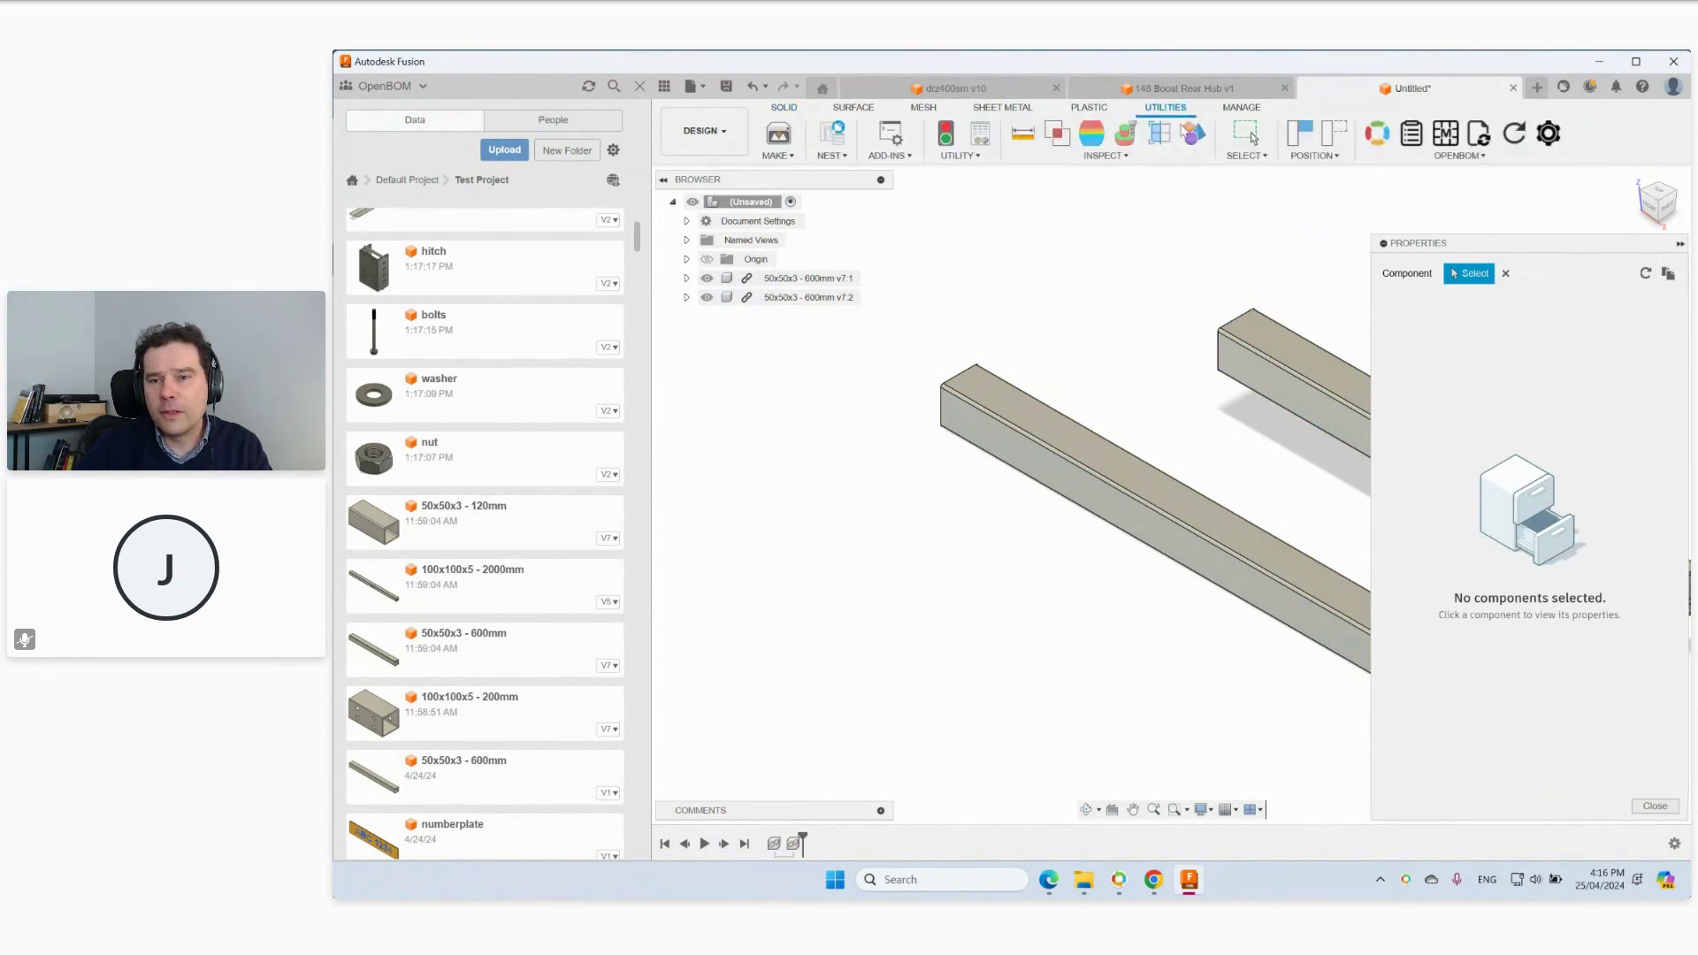
# Run OpenBOM Create/Update Multi Level BOM on the two-tube design, accepting the missing-thumbnail warning.
pyautogui.click(1451, 139)
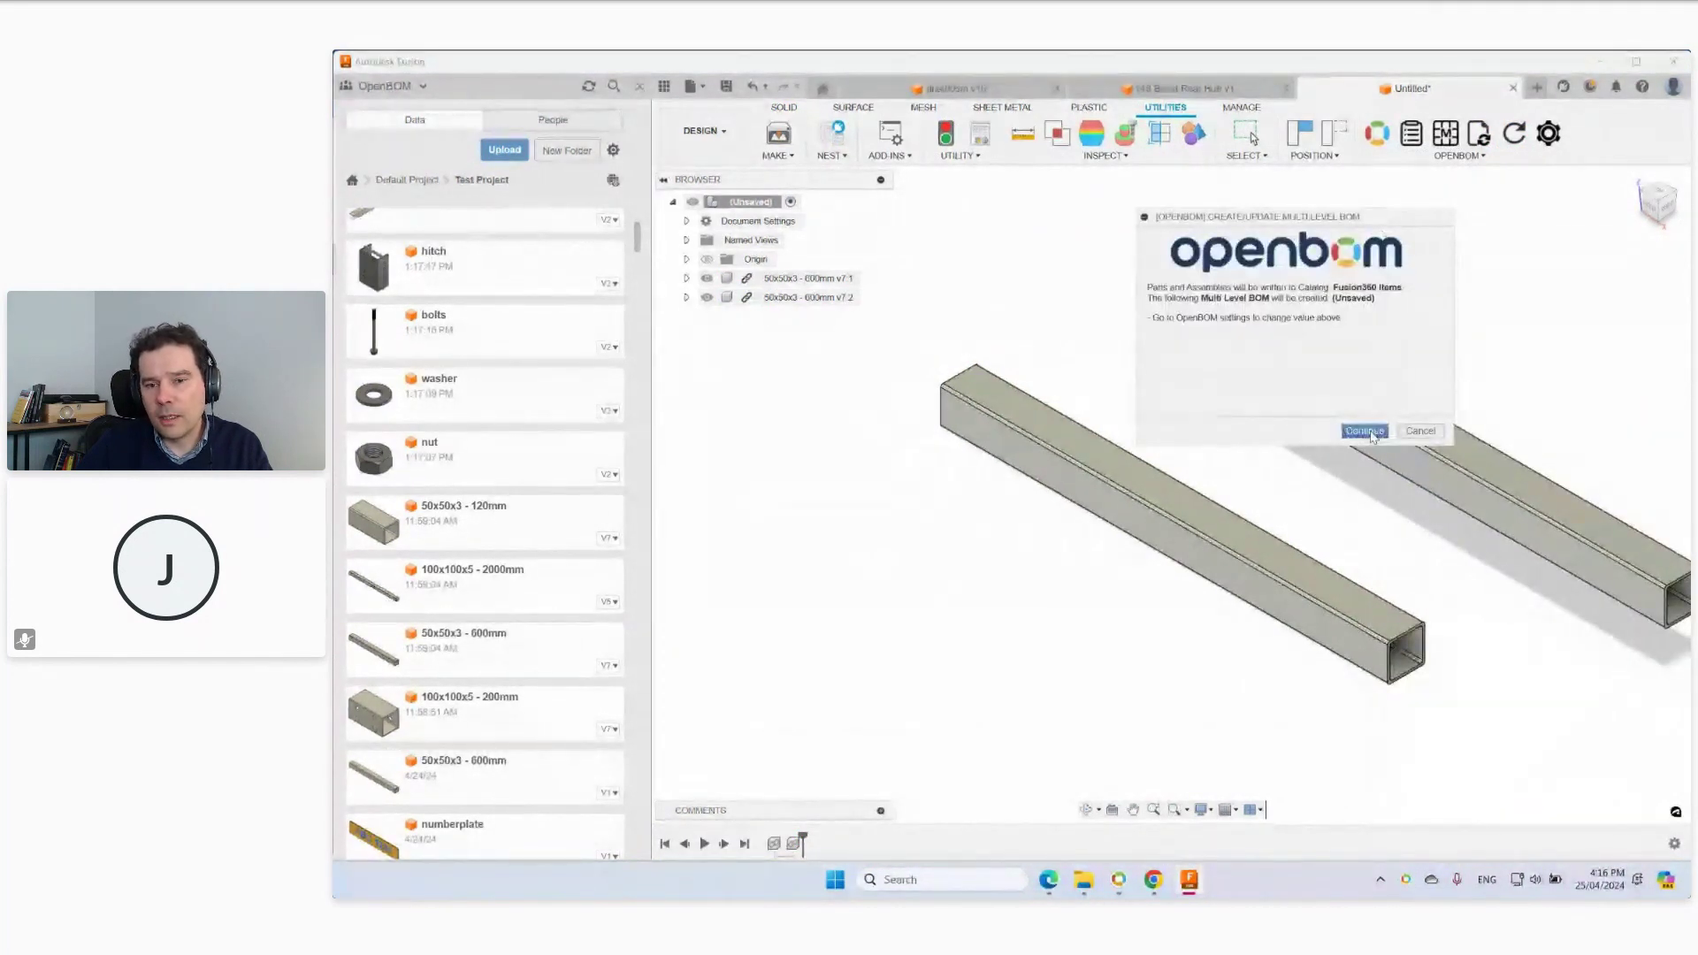
pyautogui.click(1364, 432)
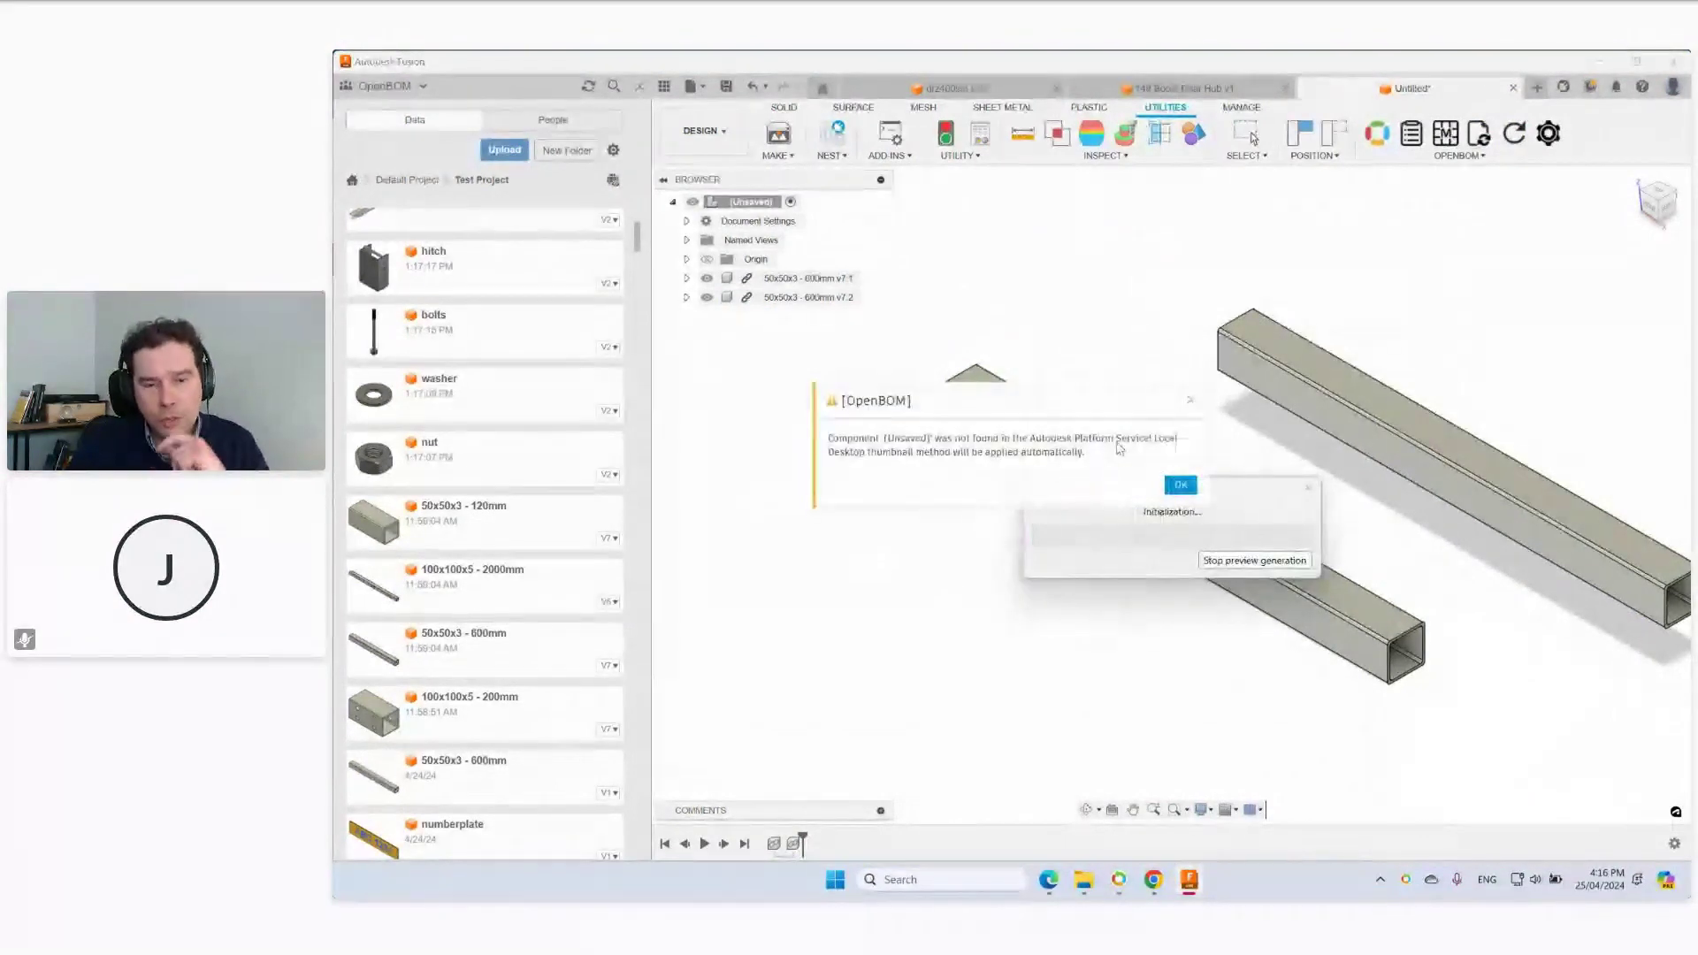
pyautogui.click(1180, 486)
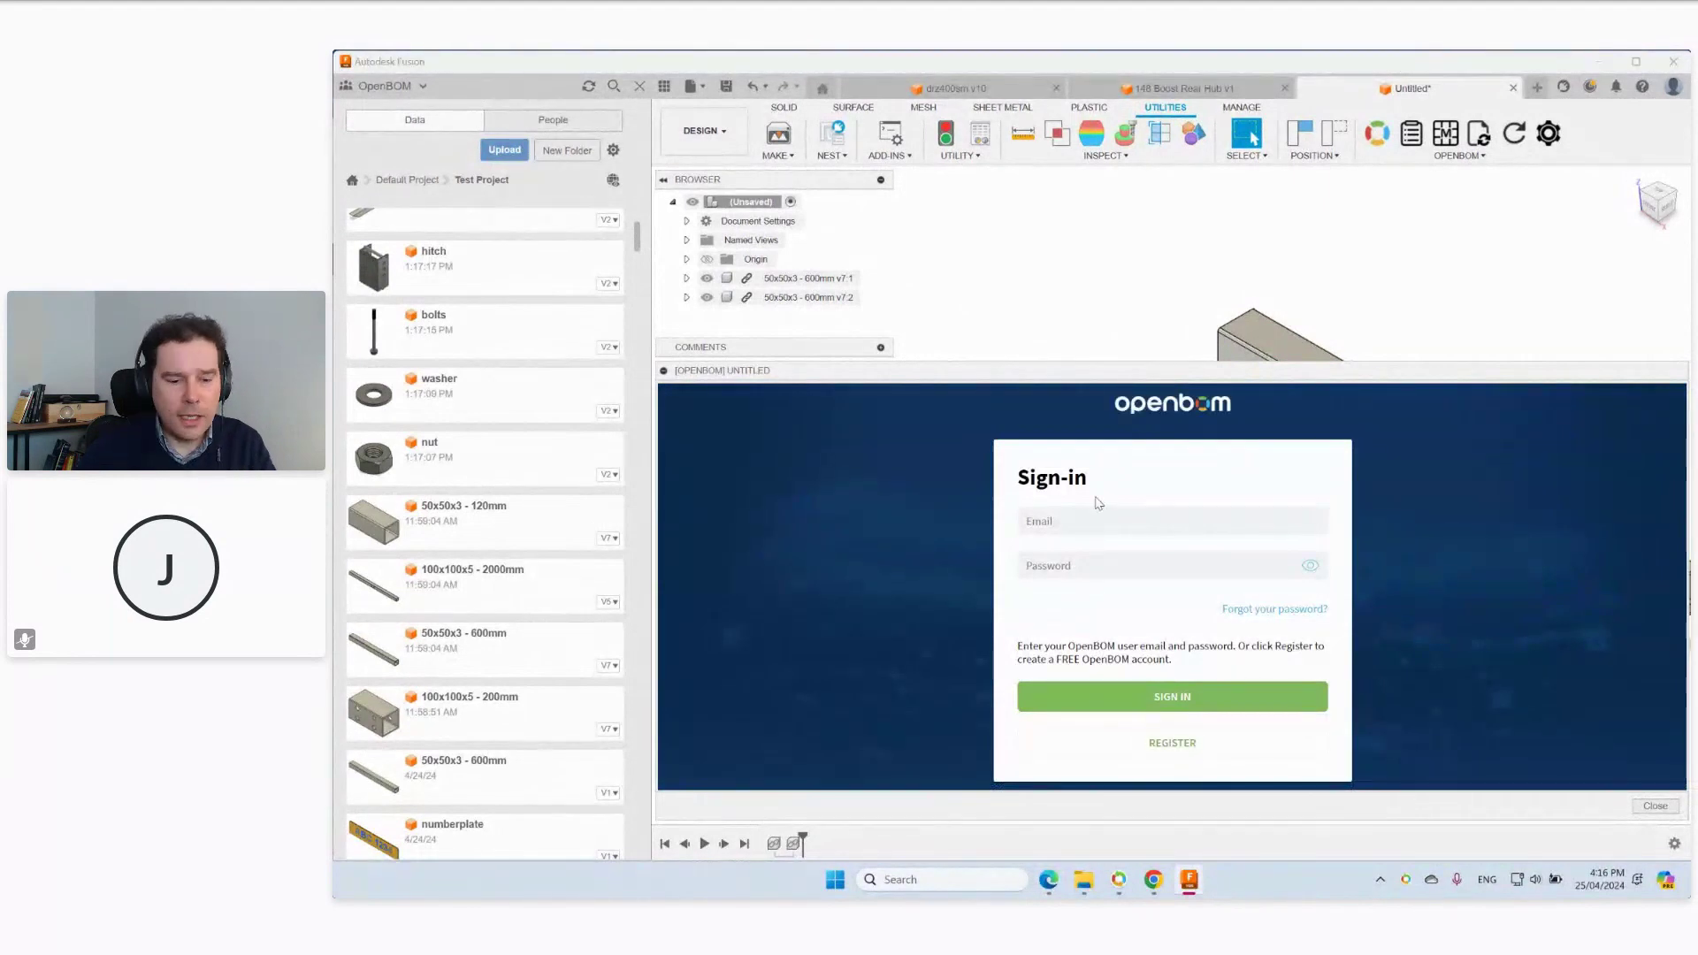
# Sign in to OpenBOM with the account e-mail and password.
pyautogui.click(1086, 527)
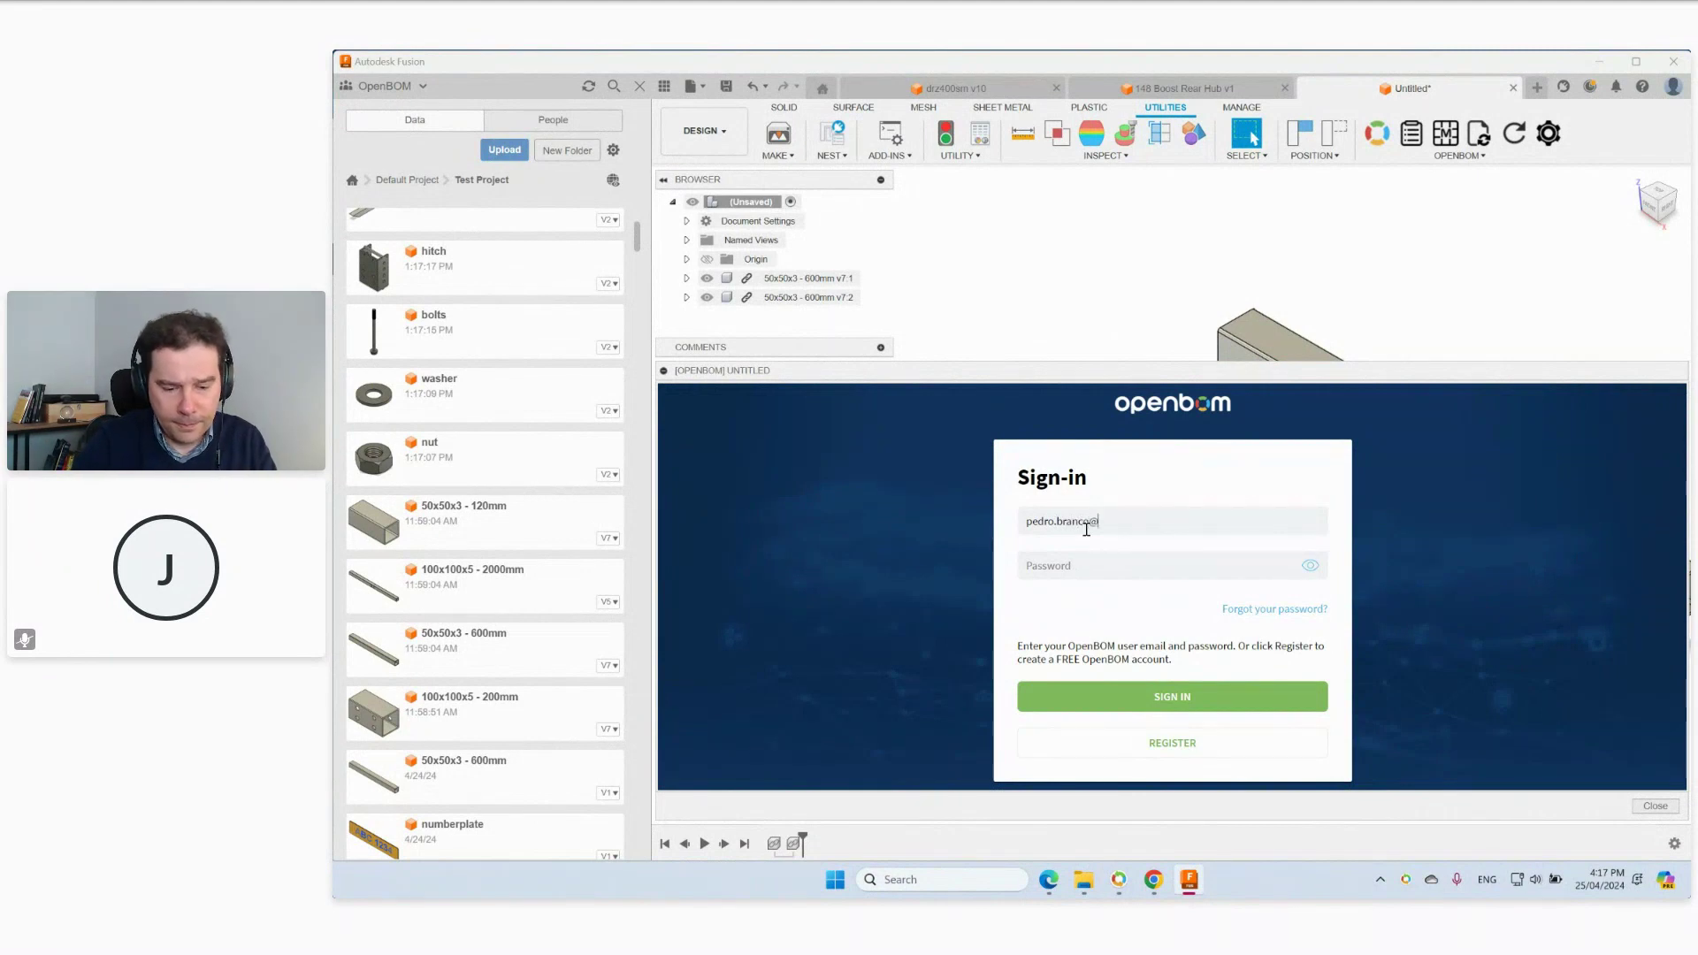
pyautogui.write('com')
pyautogui.press('Tab')
pyautogui.write('*****')
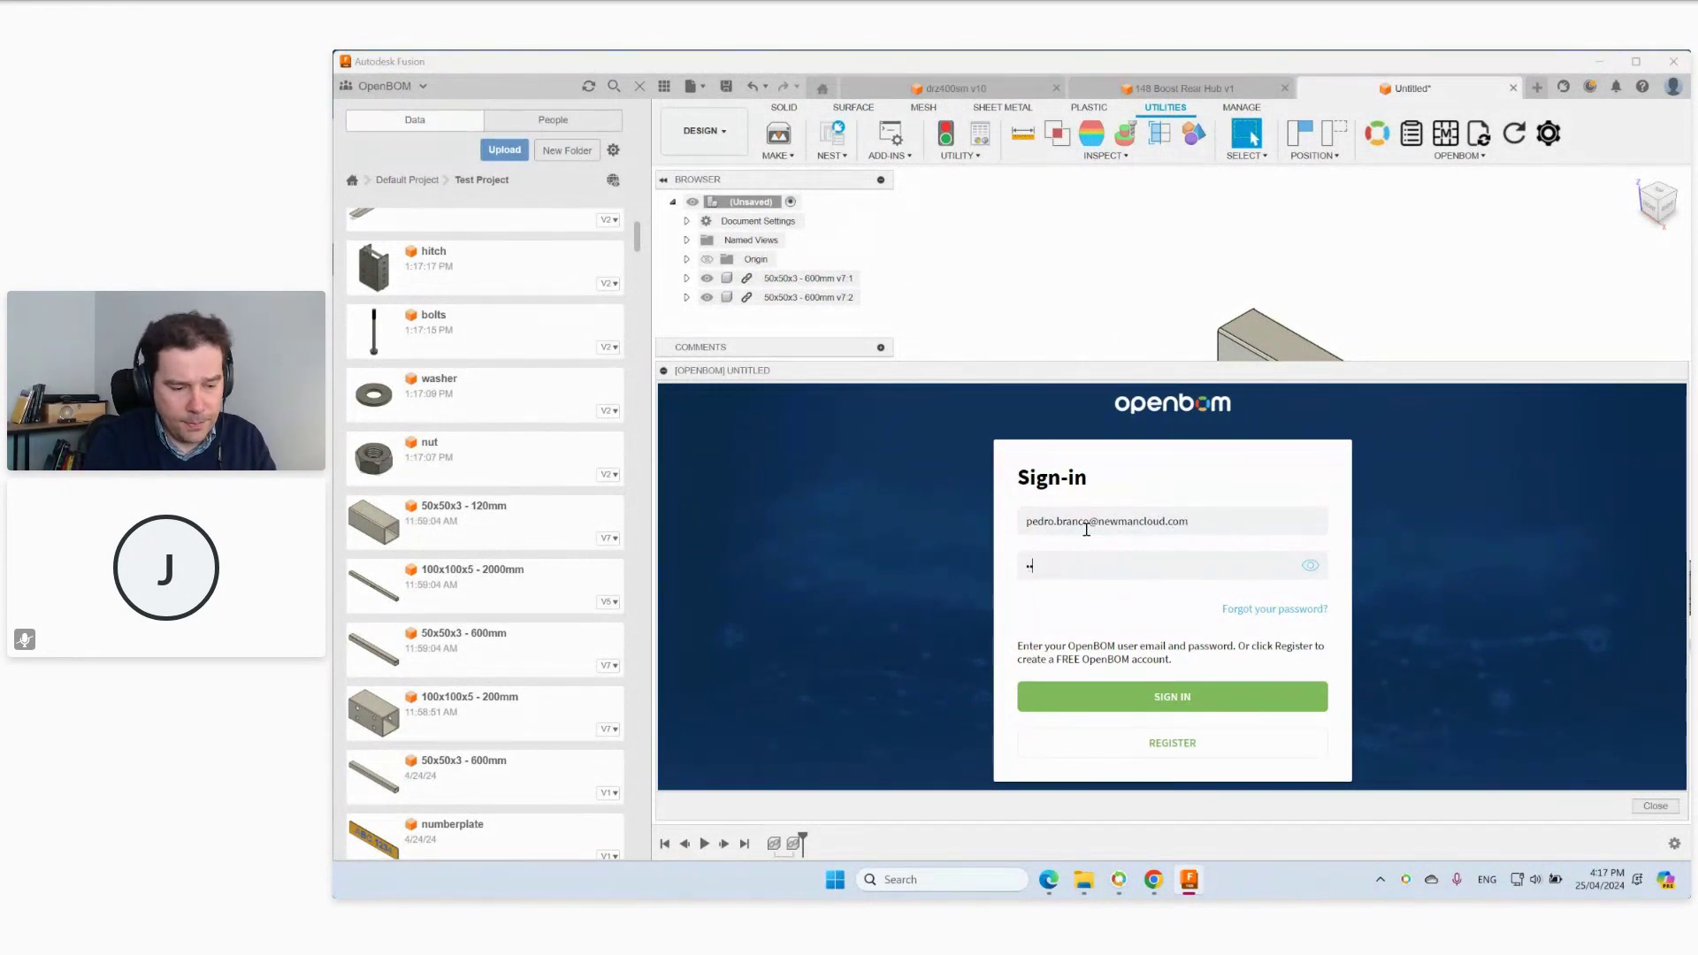
pyautogui.write('******')
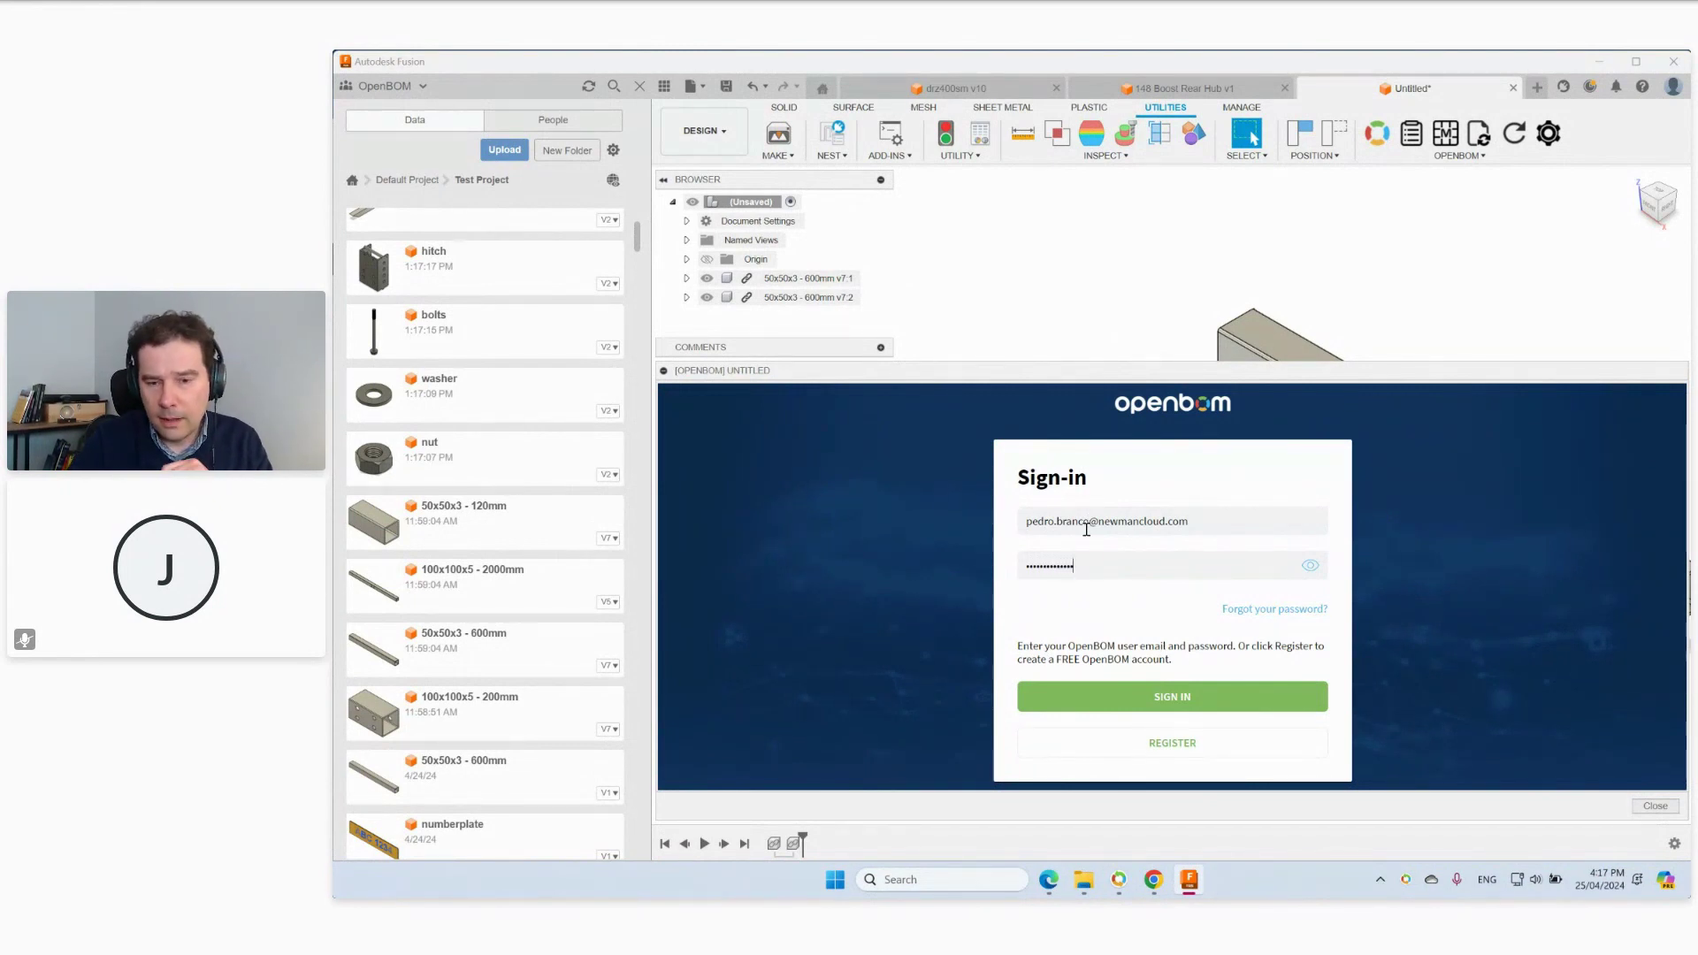
pyautogui.press('Return')
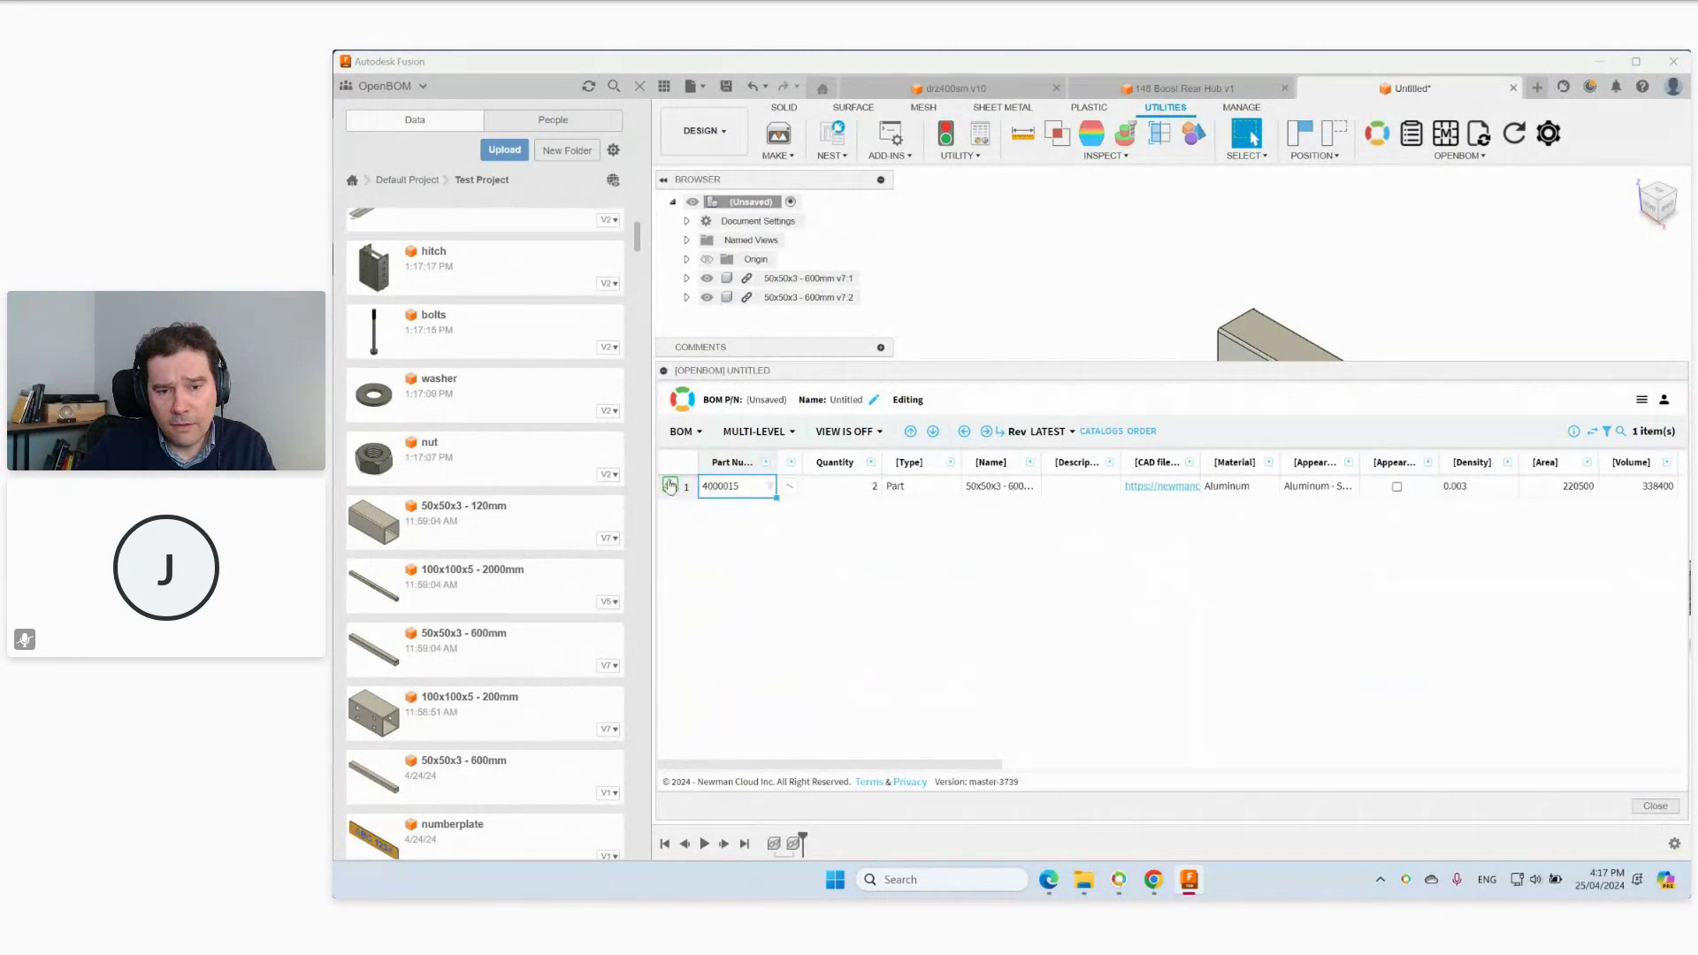
# Expand the 50x50x3 part to show raw material 9967649, then switch the BOM to Flattened.
pyautogui.click(670, 485)
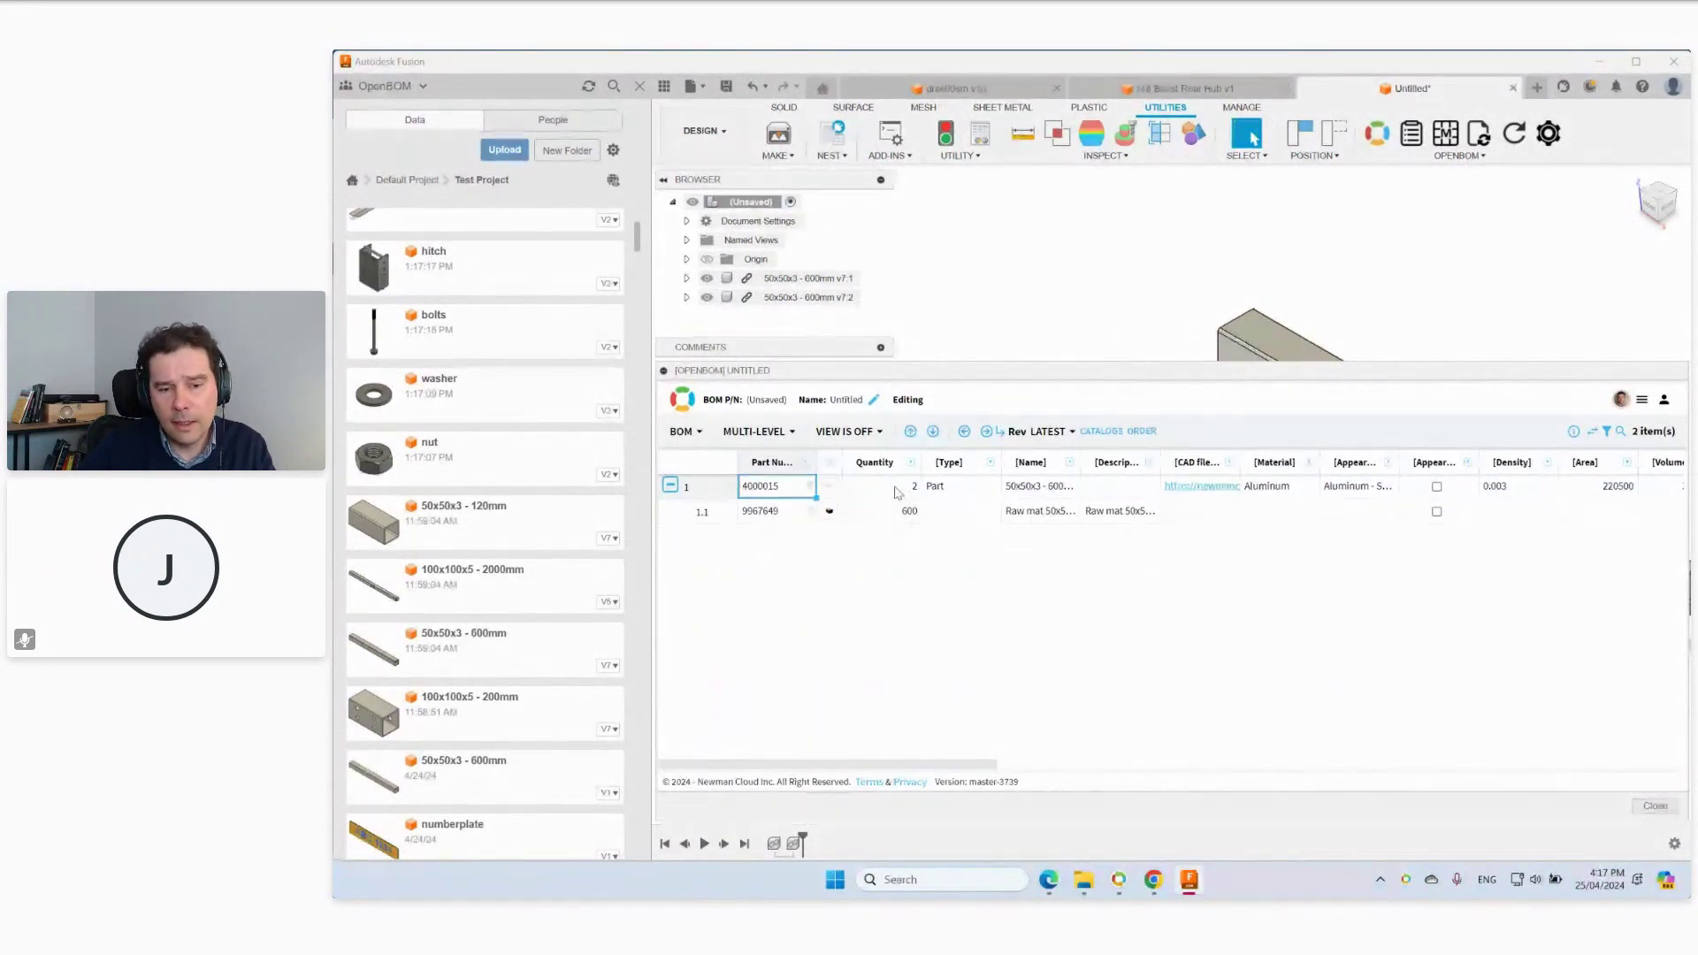
pyautogui.click(754, 431)
pyautogui.click(772, 536)
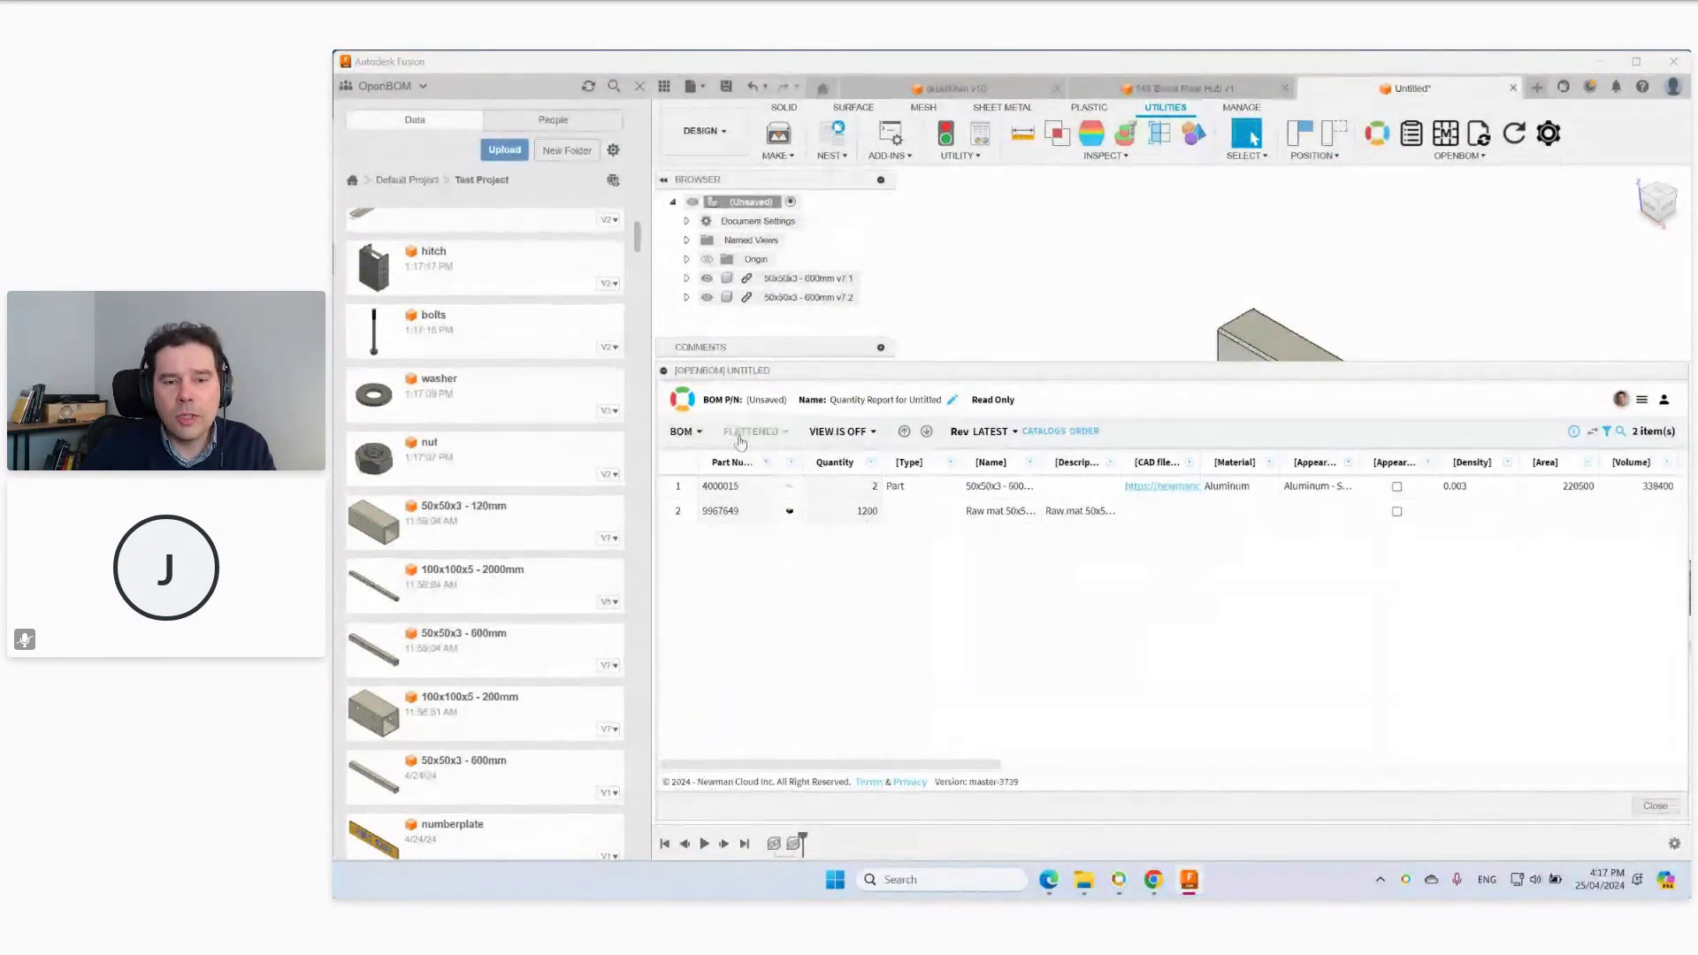
# Apply the Purchased Items view, leaving only 9967649 at quantity 1200, $2.25, Buy.
pyautogui.click(855, 433)
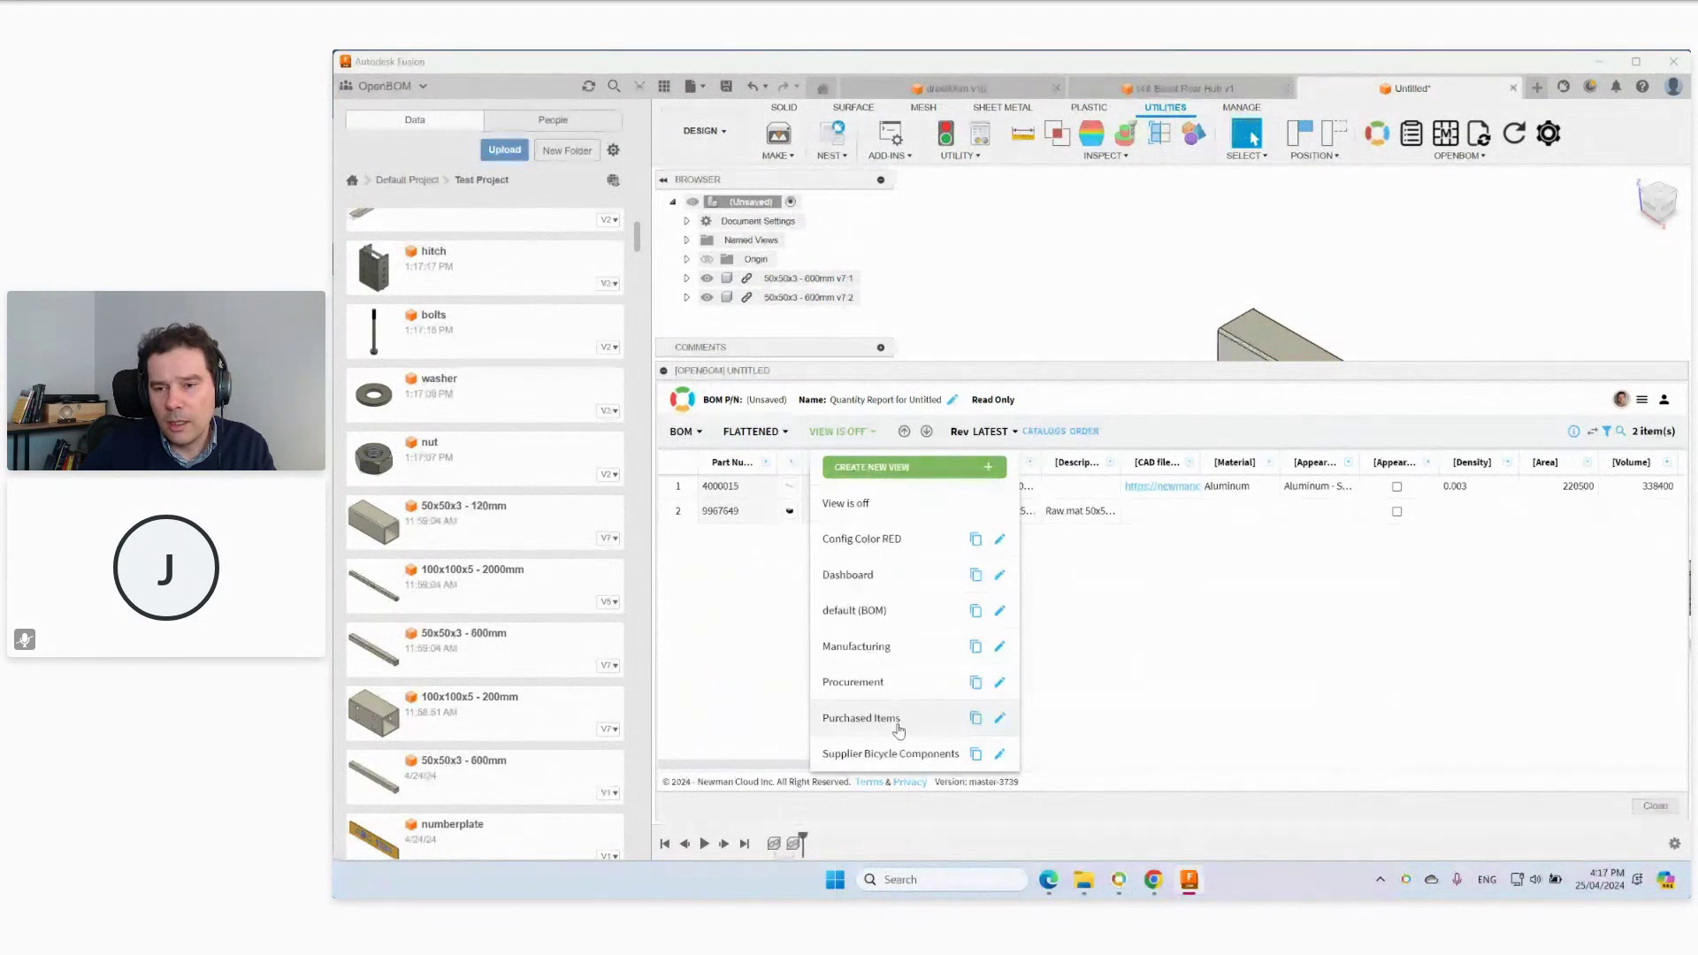
pyautogui.click(861, 718)
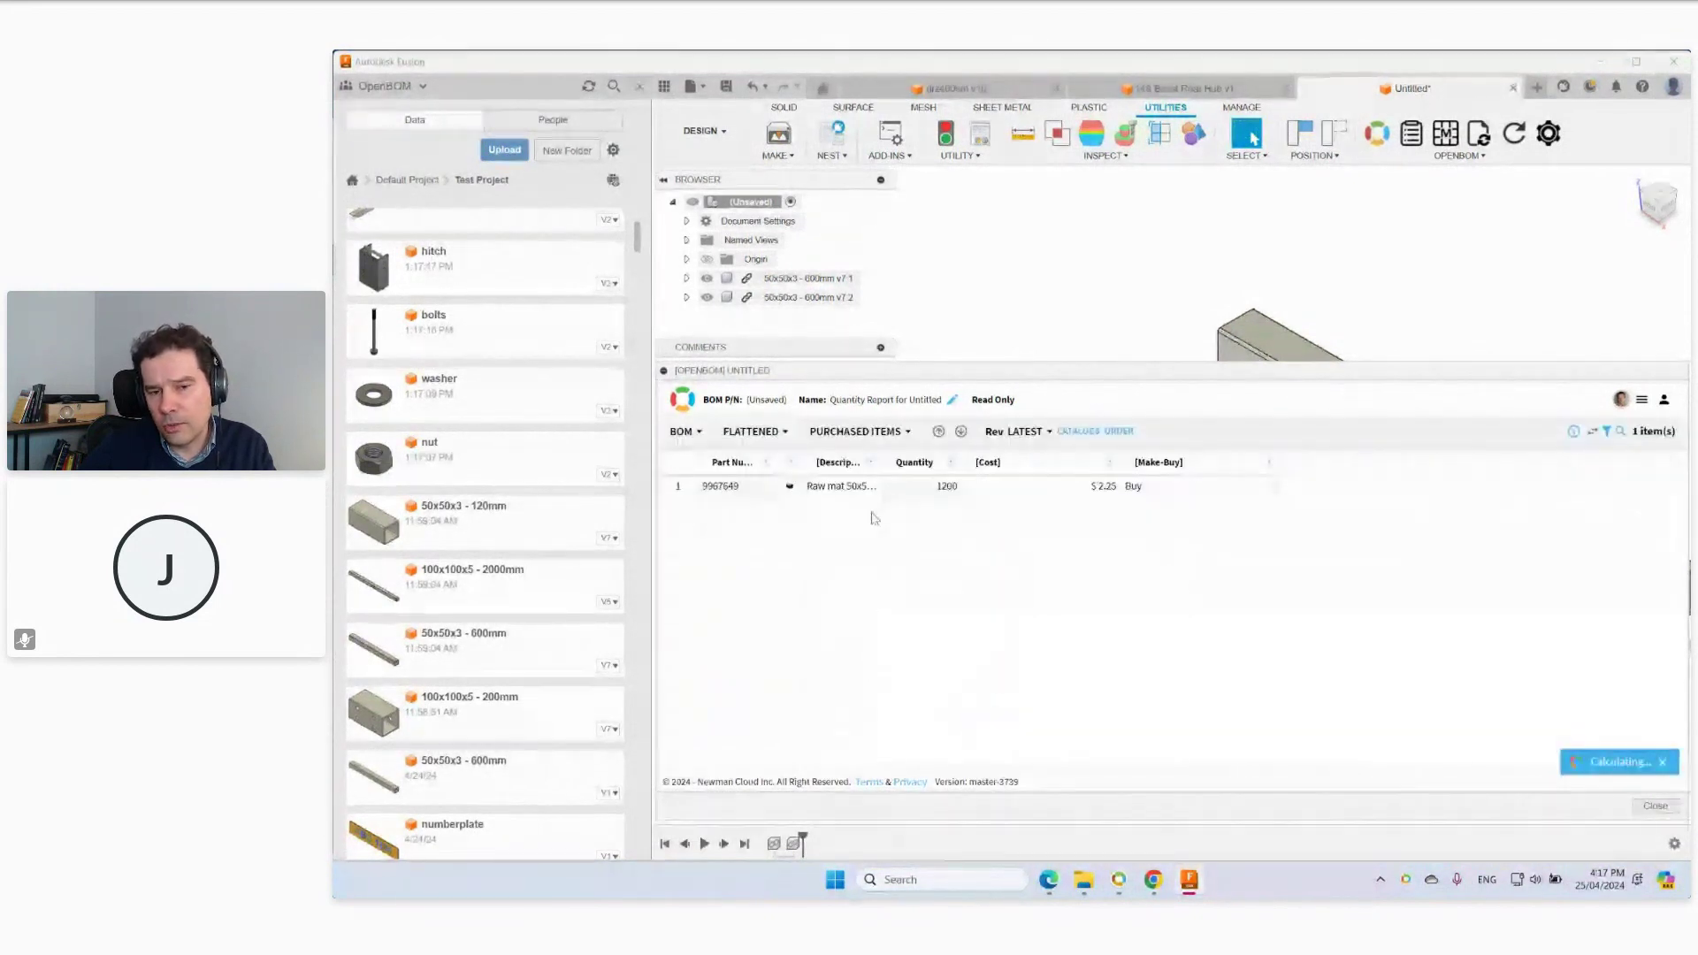
pyautogui.moveTo(795, 487)
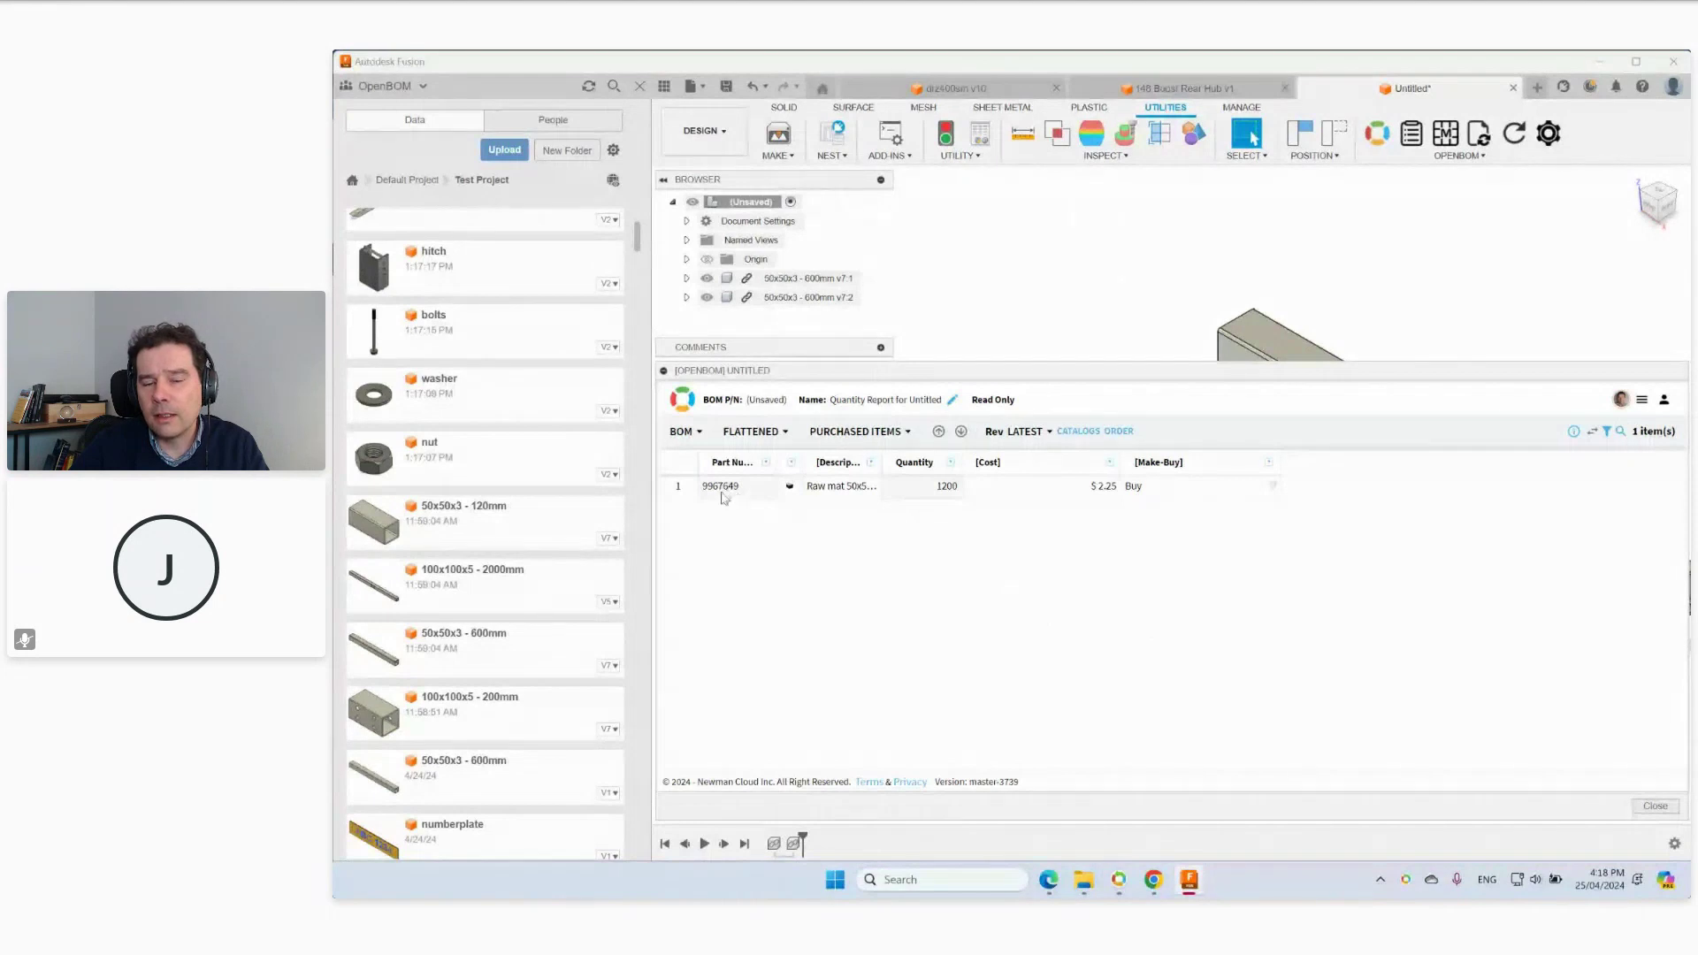
# Switch to the 148 Boost Rear Hub v1 design, select its root assembly, then return to OpenBOM Order 1 5400078.
pyautogui.click(1189, 91)
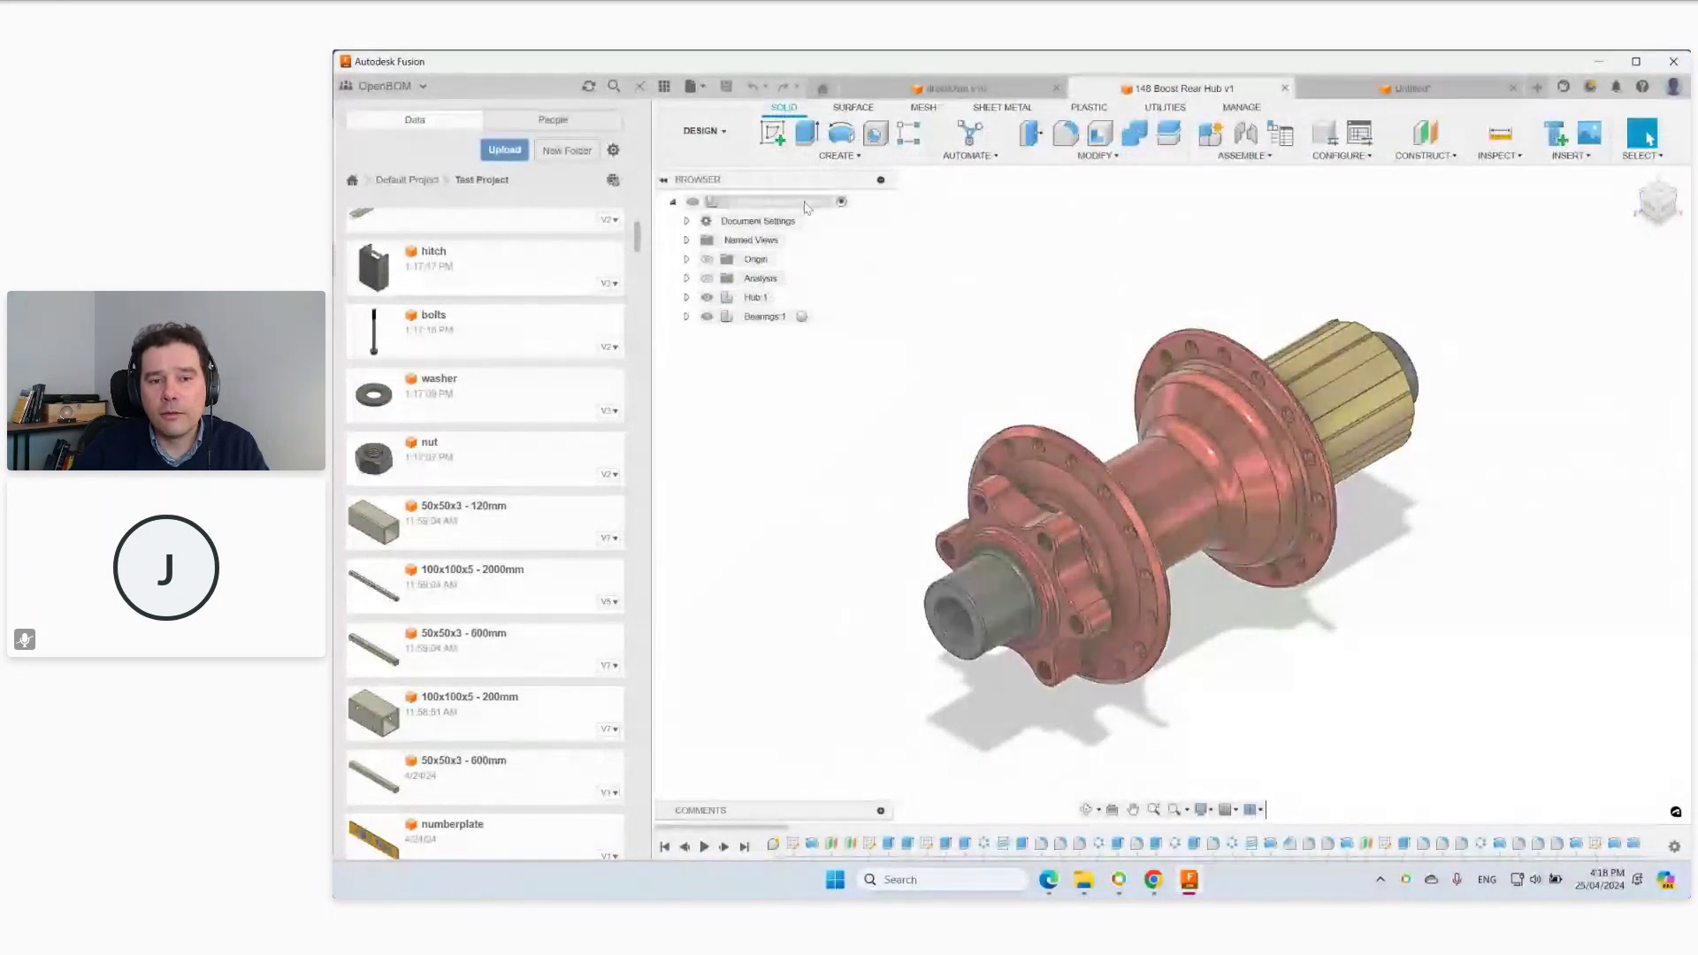
pyautogui.click(807, 208)
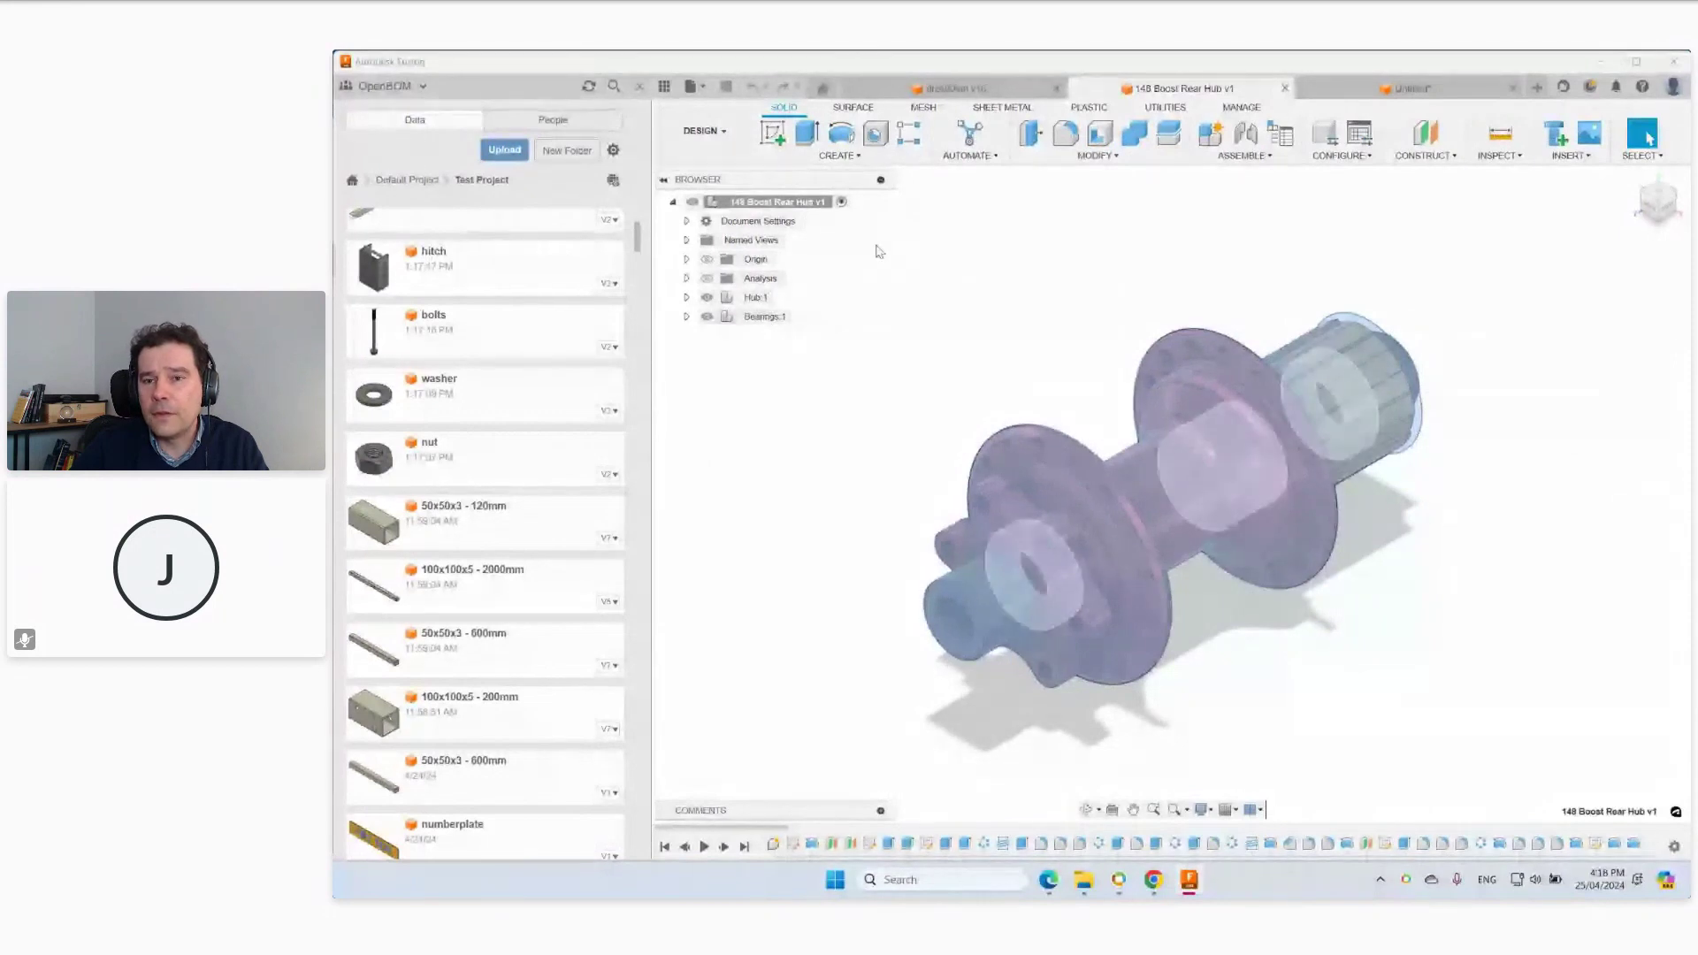
pyautogui.click(1167, 109)
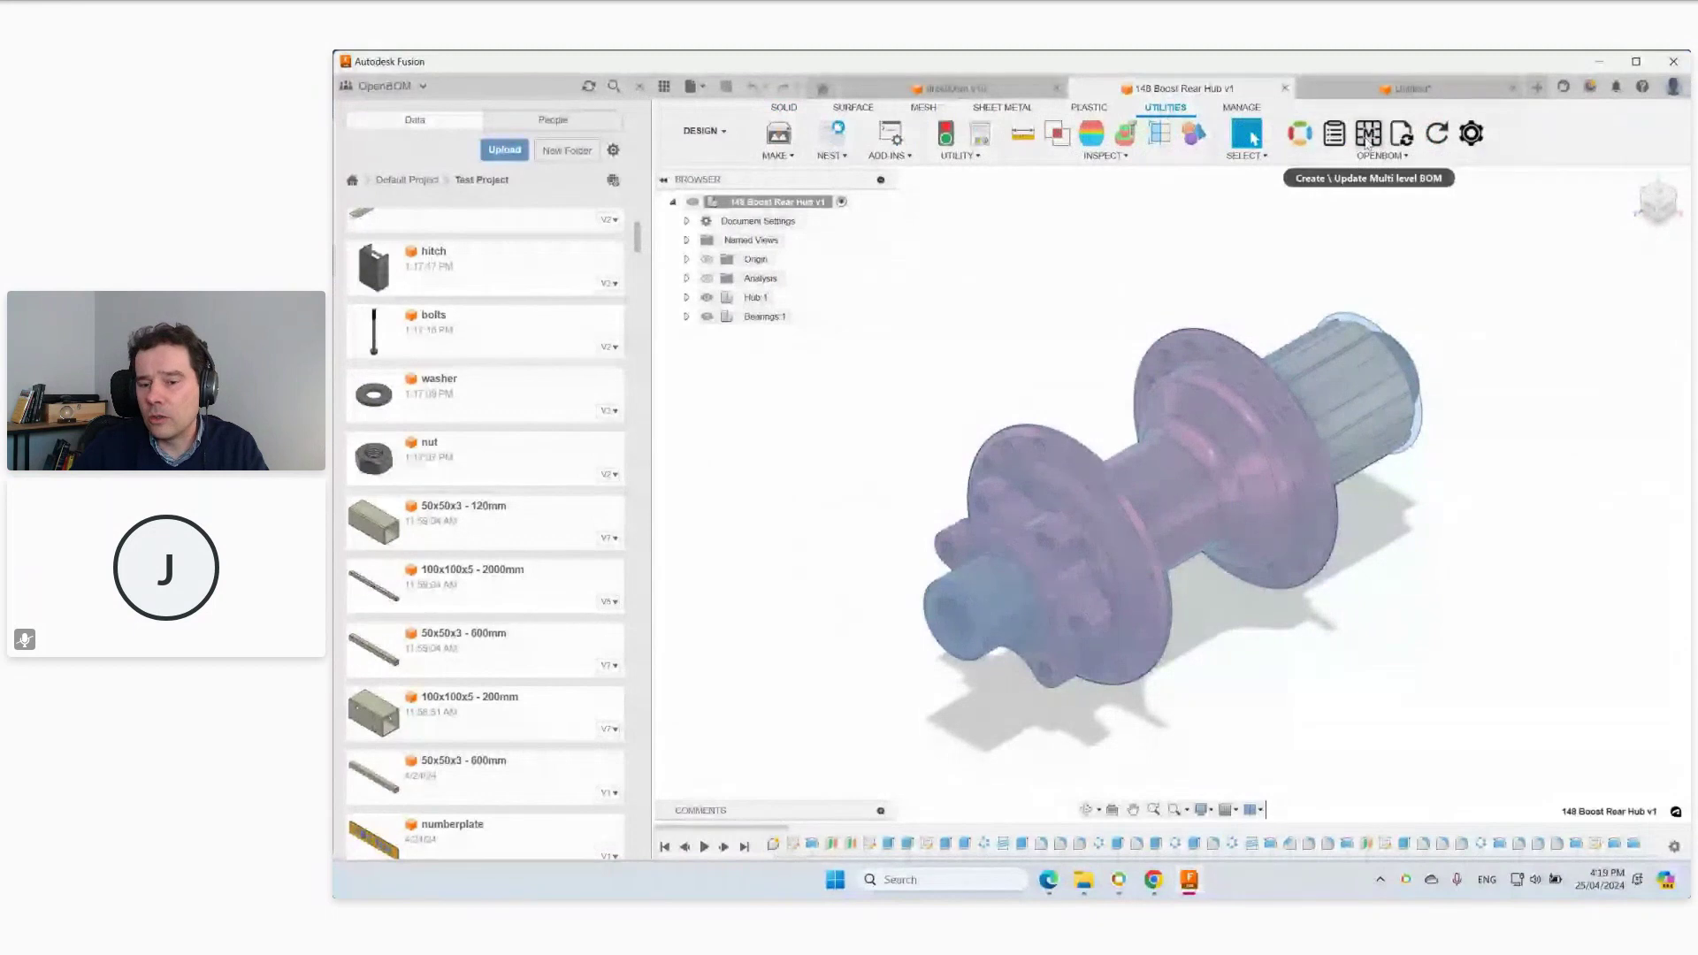
pyautogui.click(1159, 889)
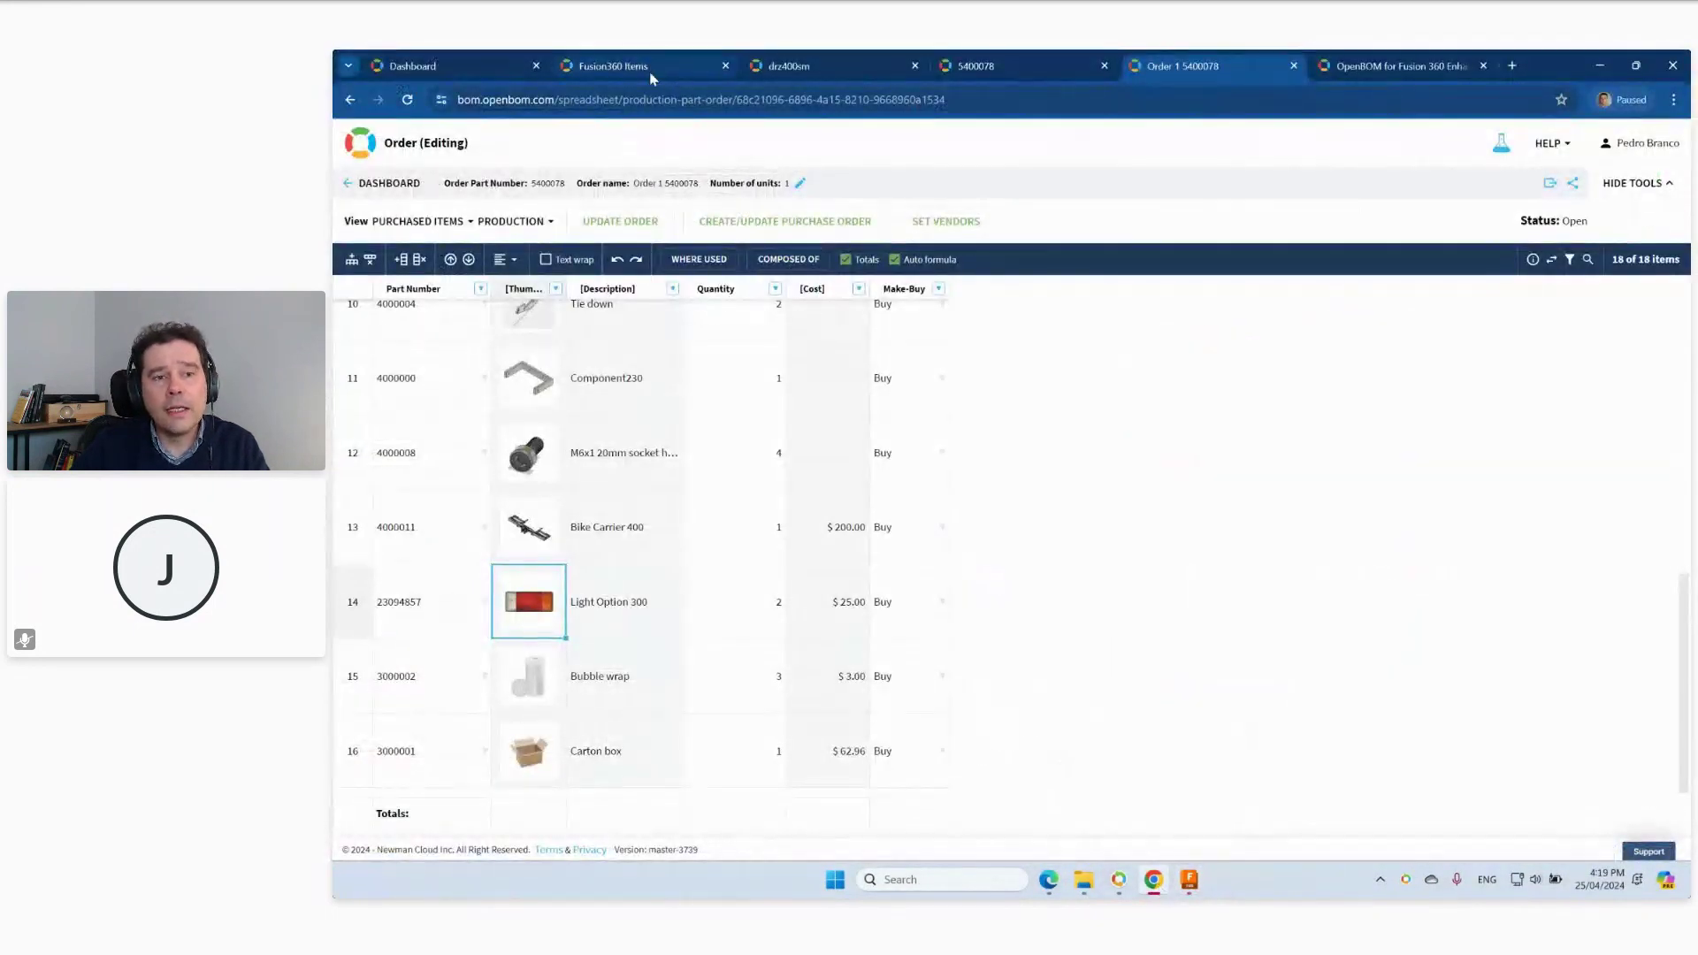
# Look at the Fusion360 Items 4****** part-number template and range, cancel, and return to Fusion.
pyautogui.click(649, 71)
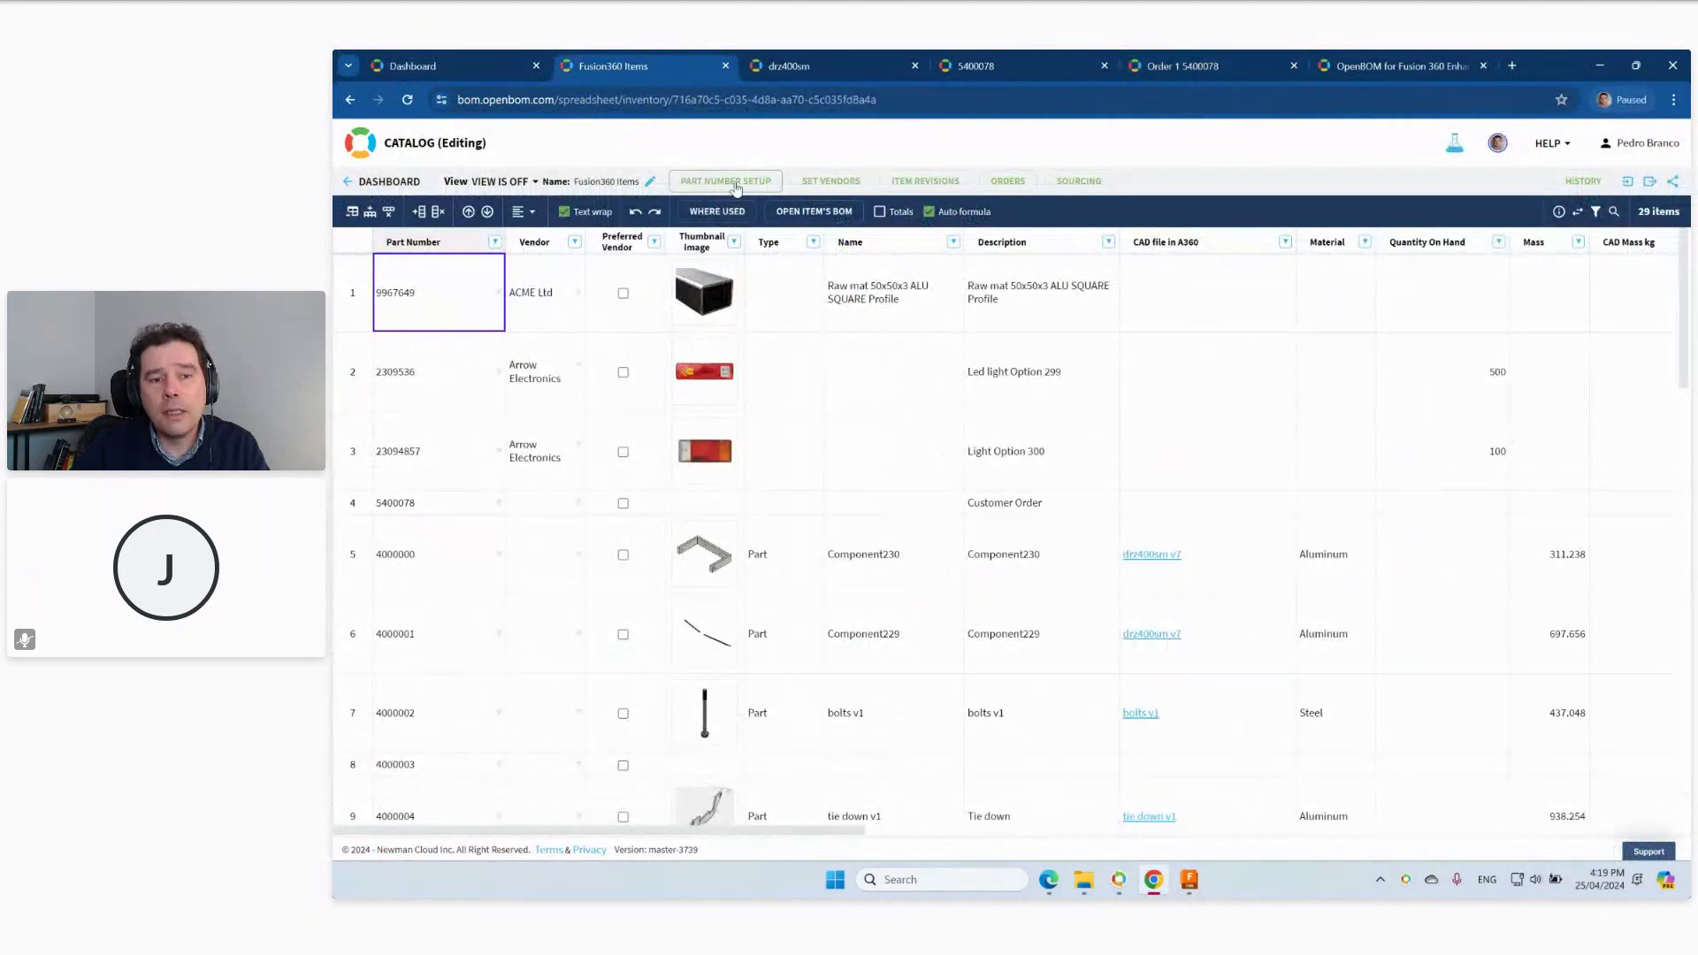
pyautogui.click(735, 182)
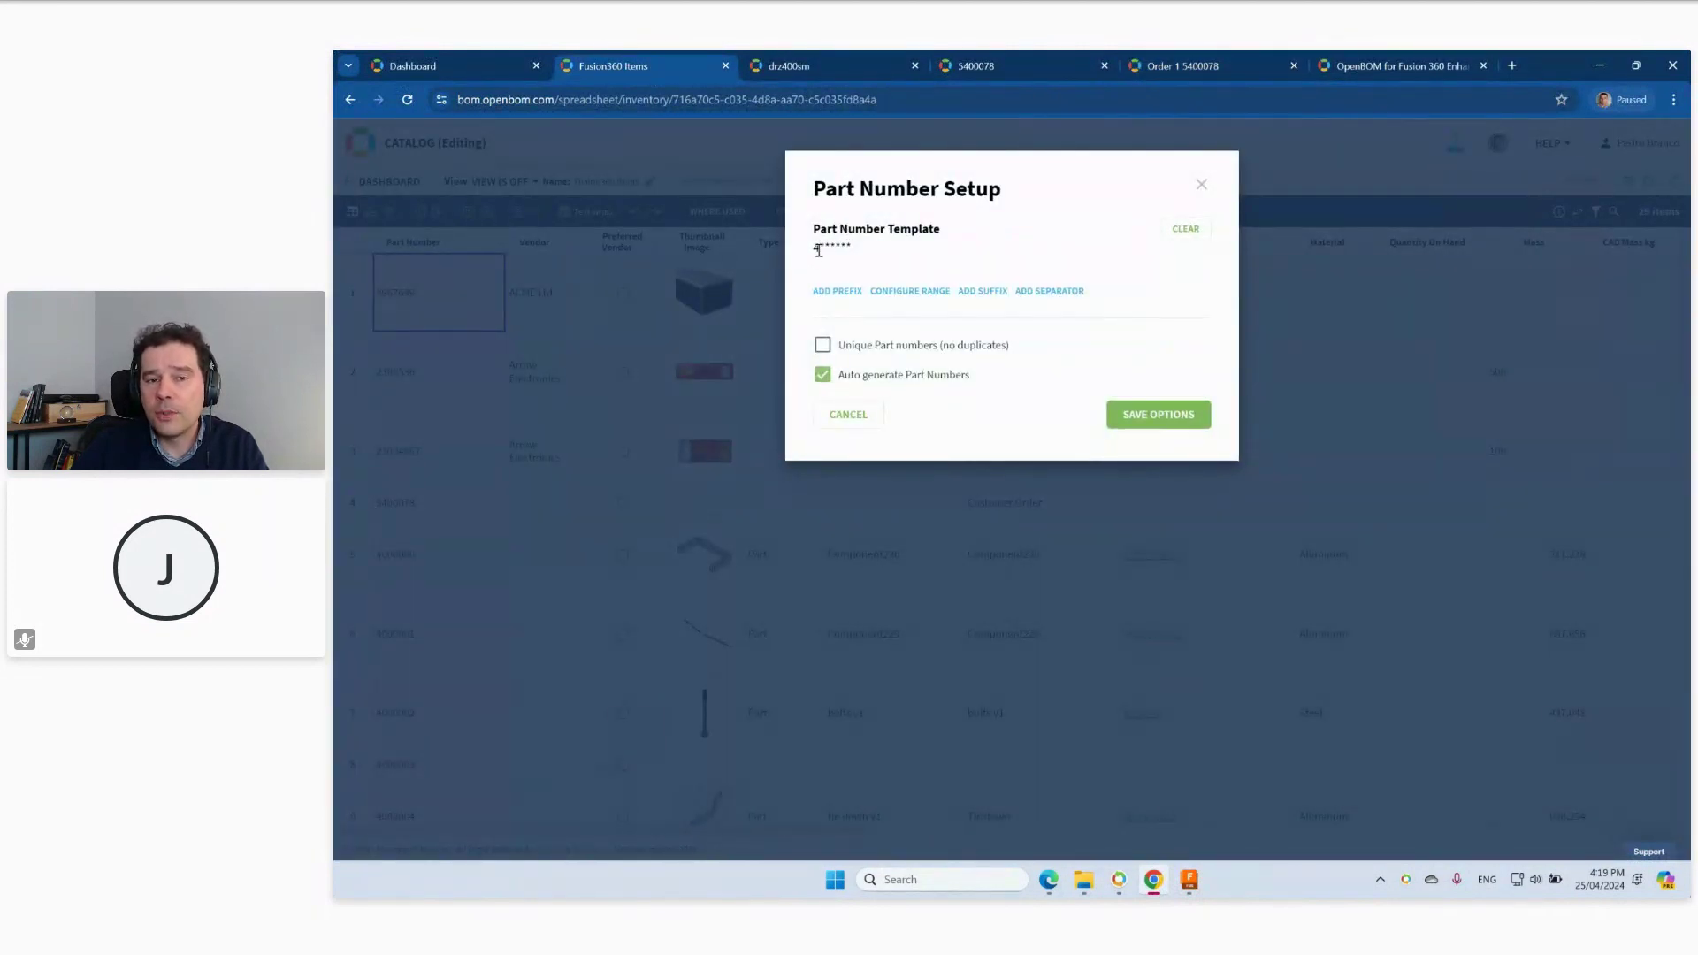
pyautogui.click(908, 295)
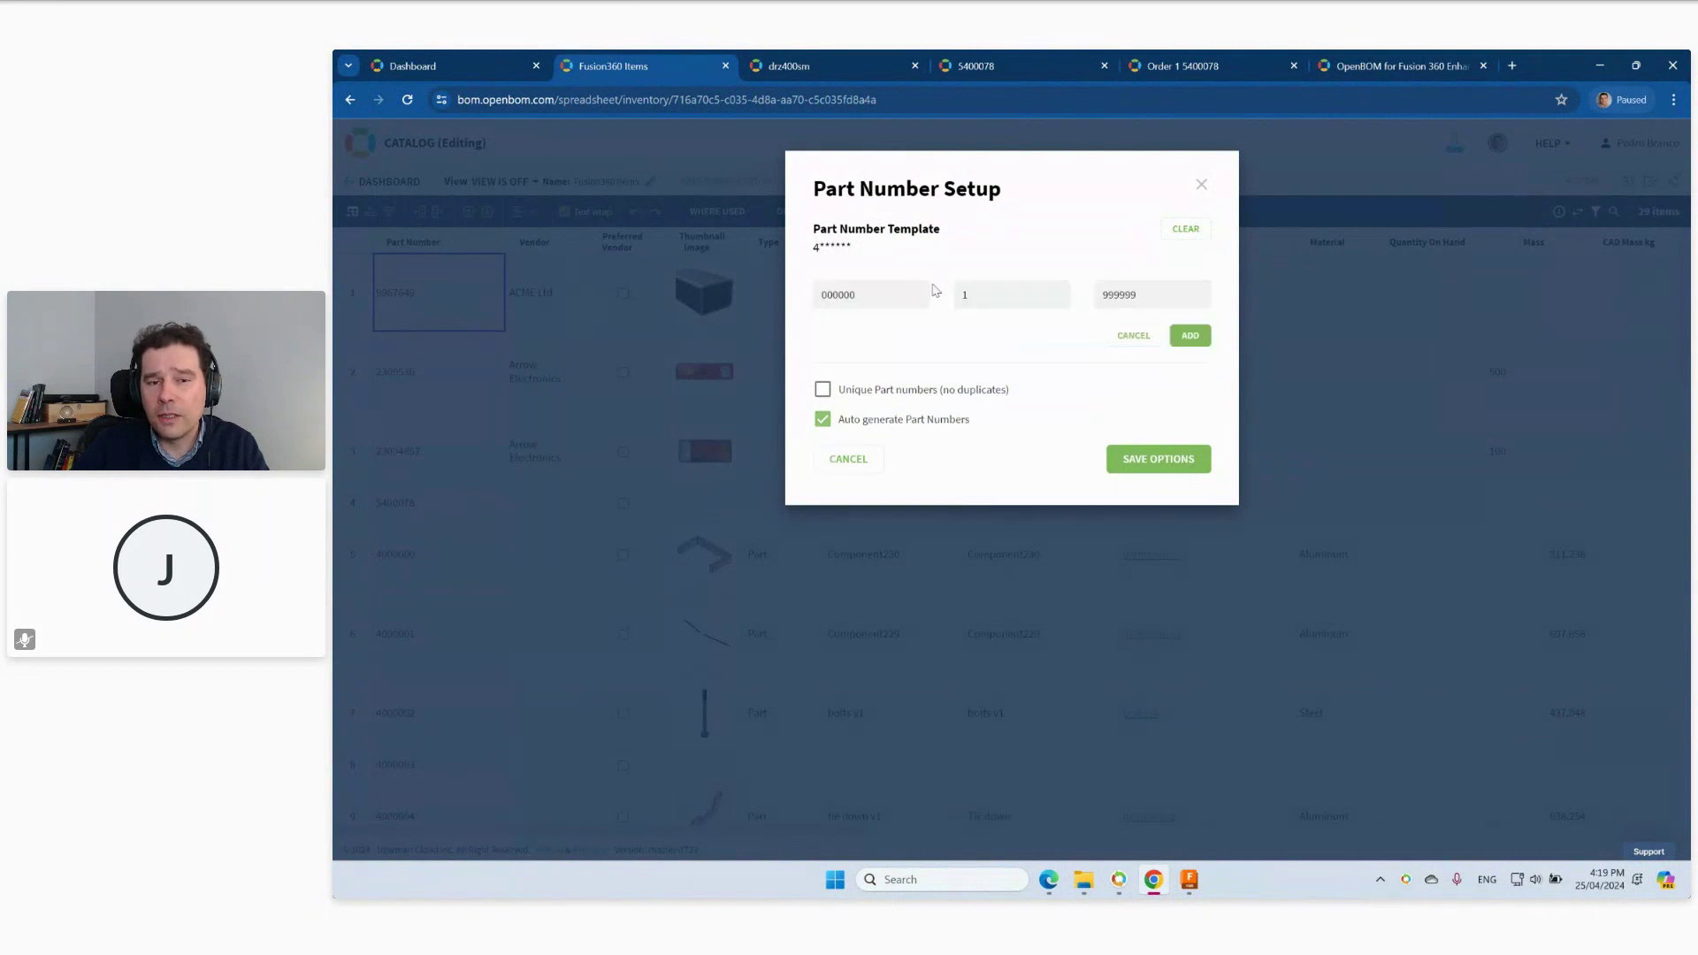
pyautogui.click(848, 458)
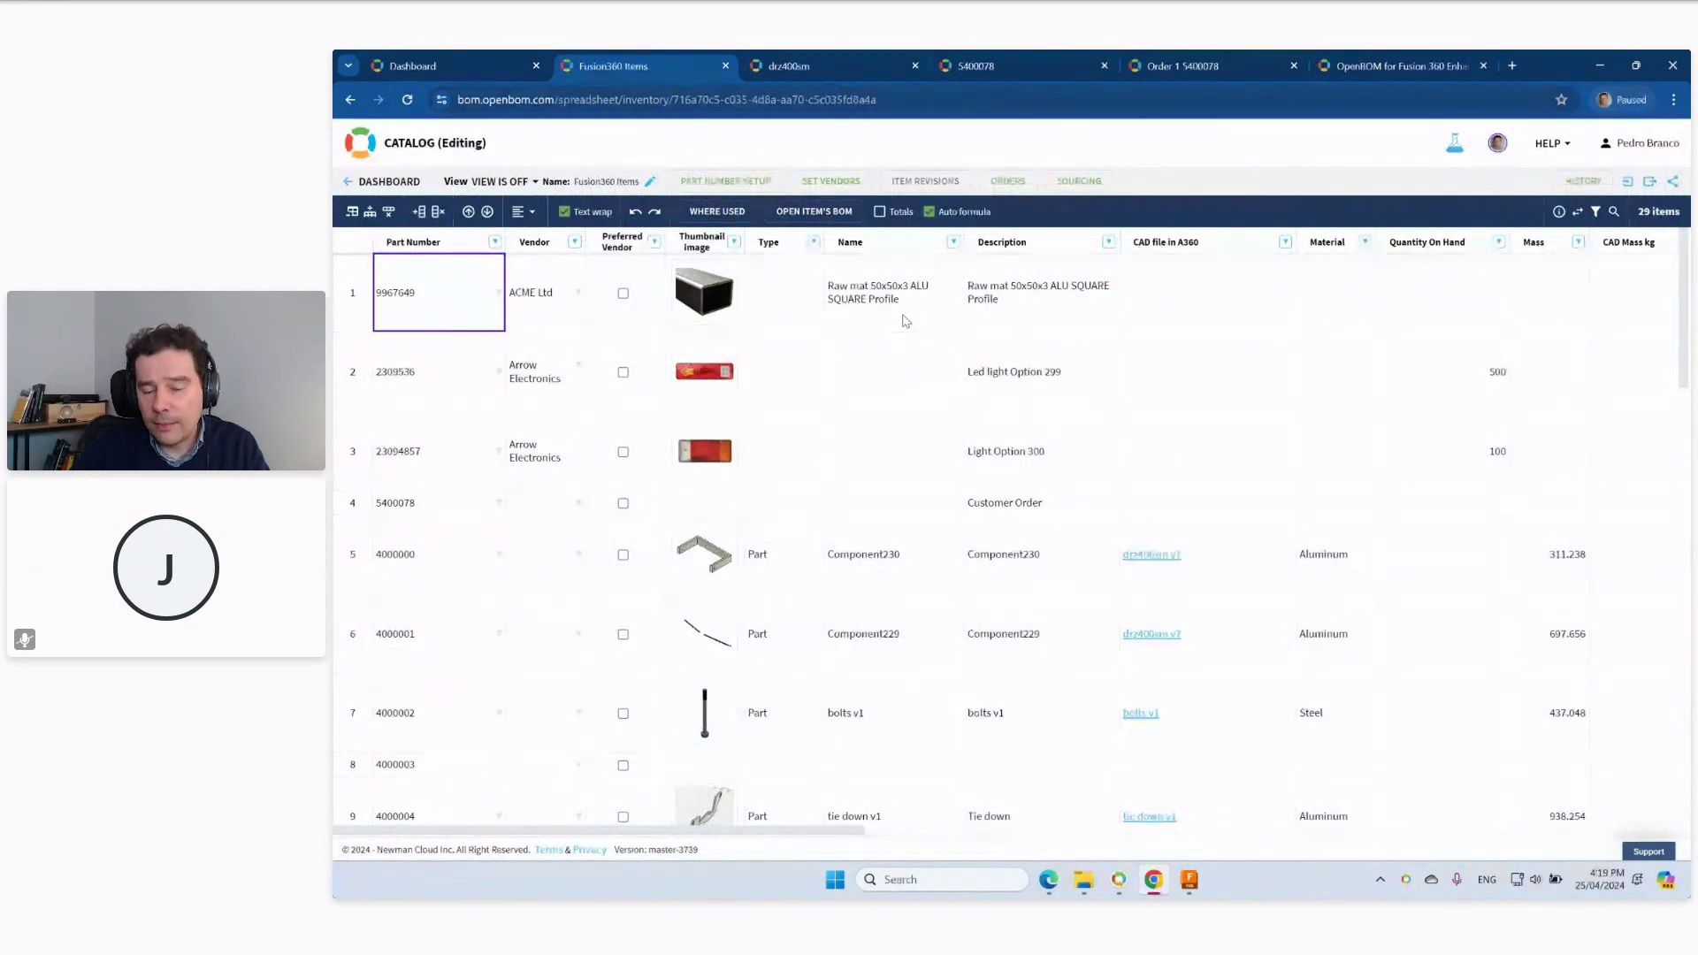
pyautogui.click(1190, 881)
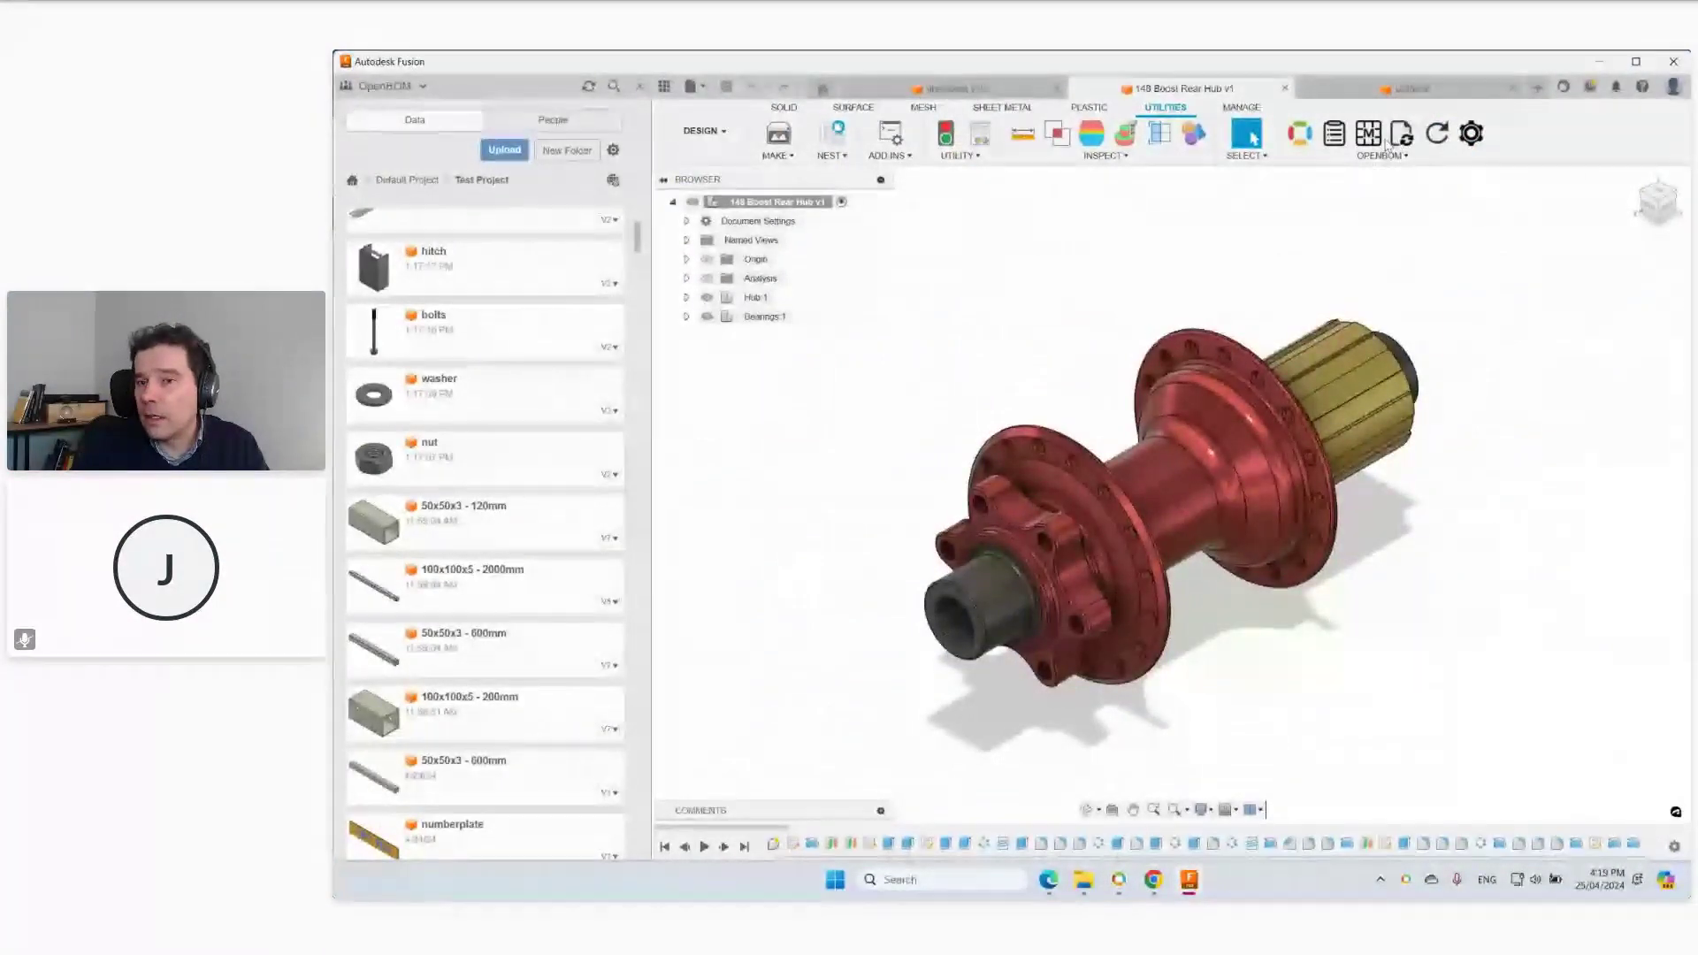
# Select the hub root and tick Get Part Numbers for ALL assembly items in Generate Next Part Number.
pyautogui.click(1437, 133)
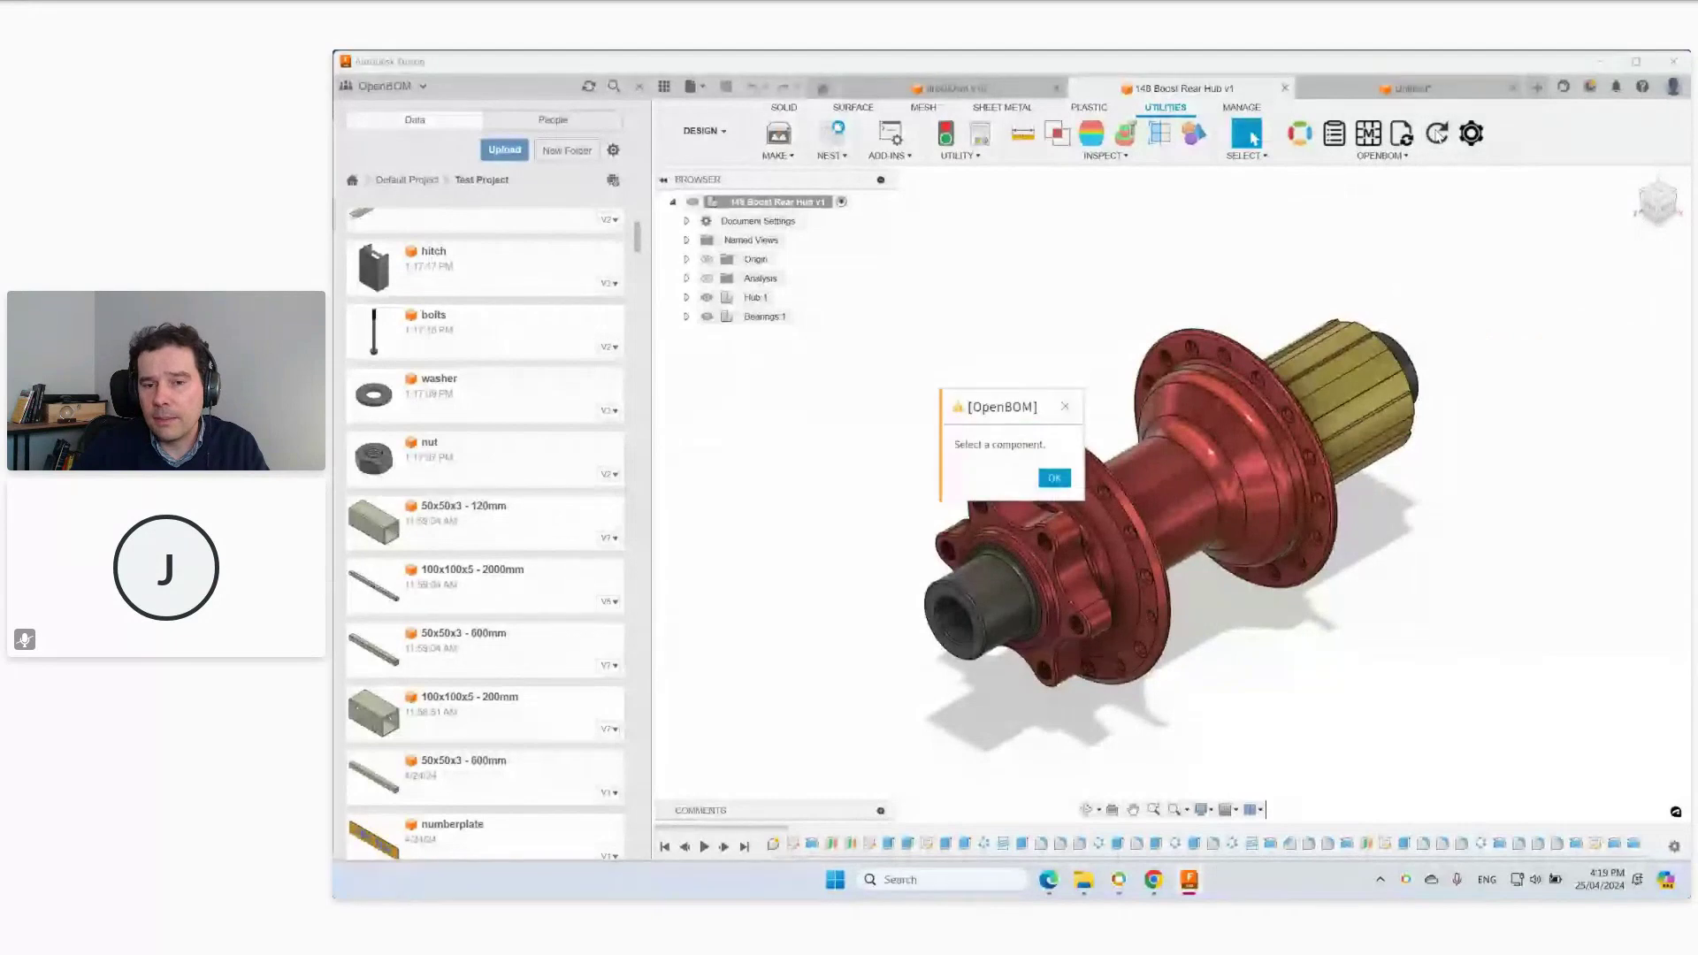
pyautogui.click(1053, 475)
pyautogui.click(763, 200)
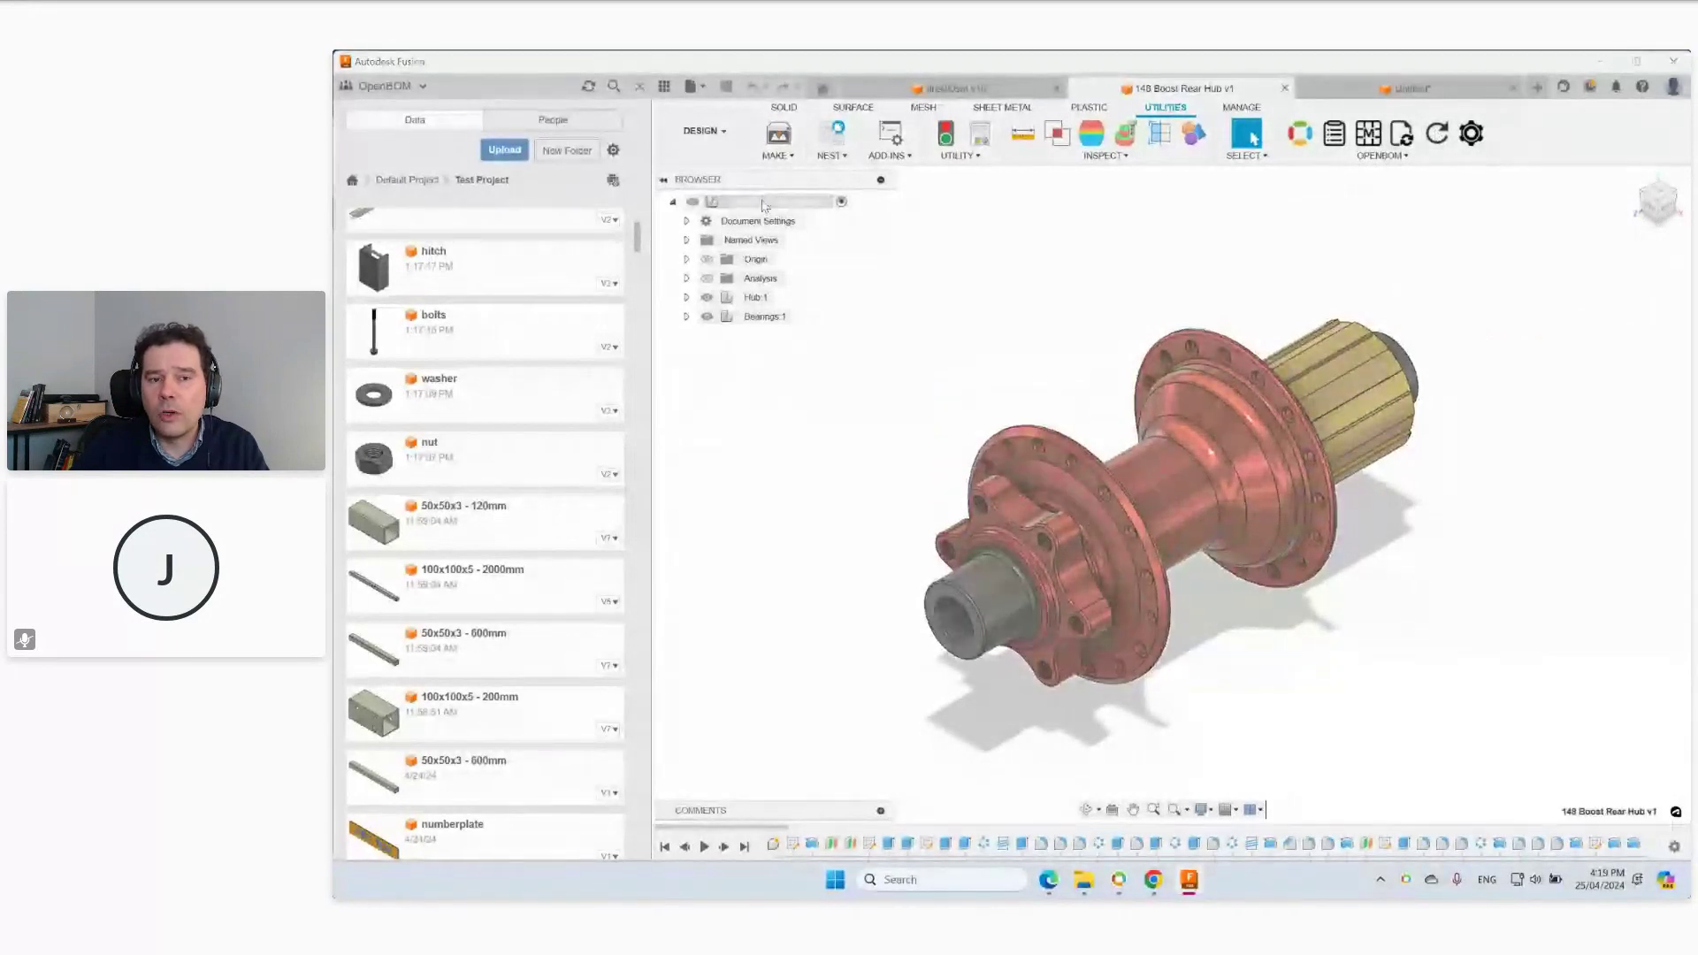
pyautogui.click(1438, 135)
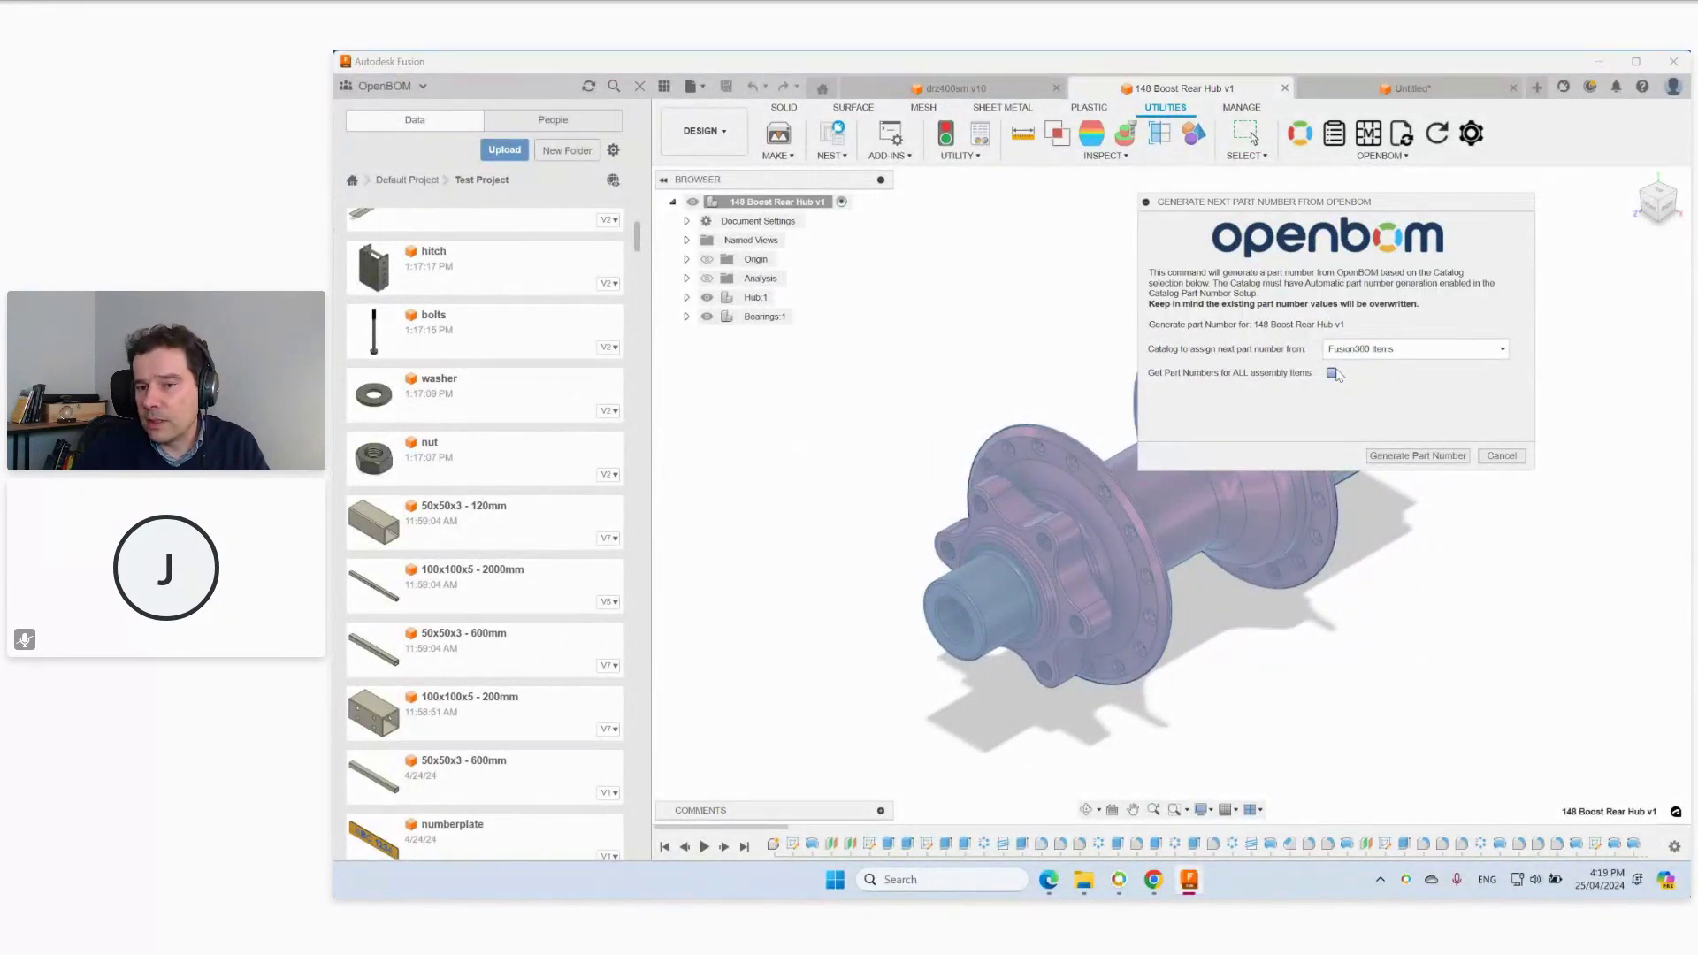
pyautogui.click(1332, 374)
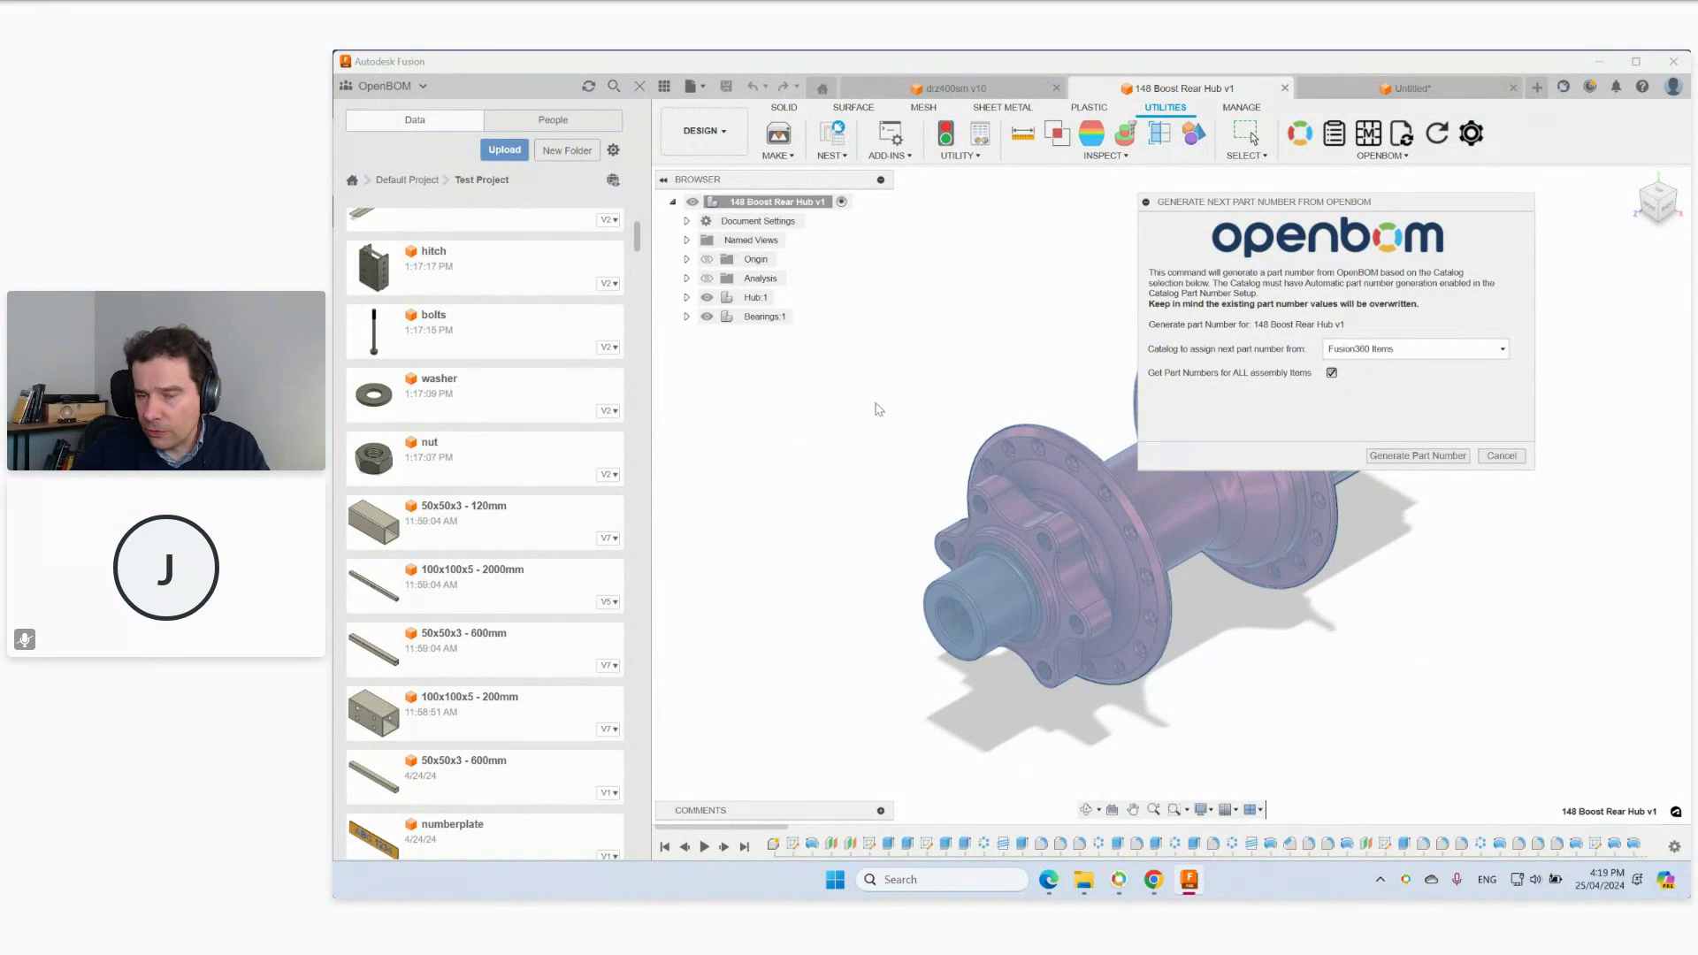
pyautogui.click(1502, 456)
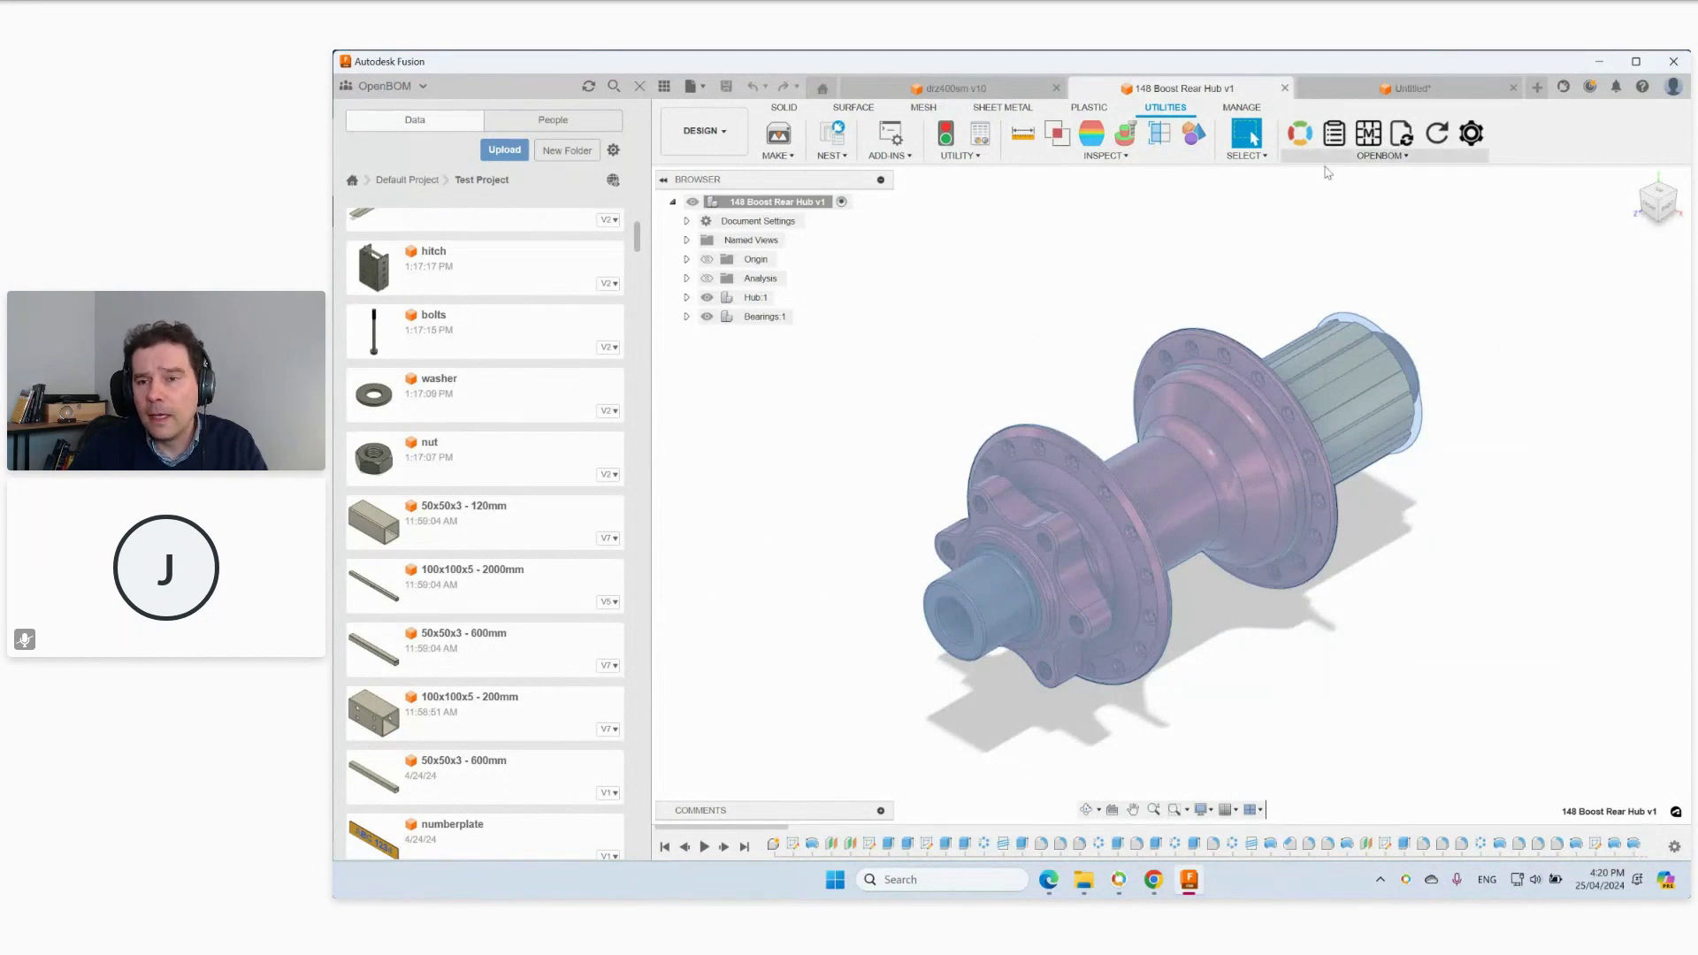
pyautogui.click(1243, 108)
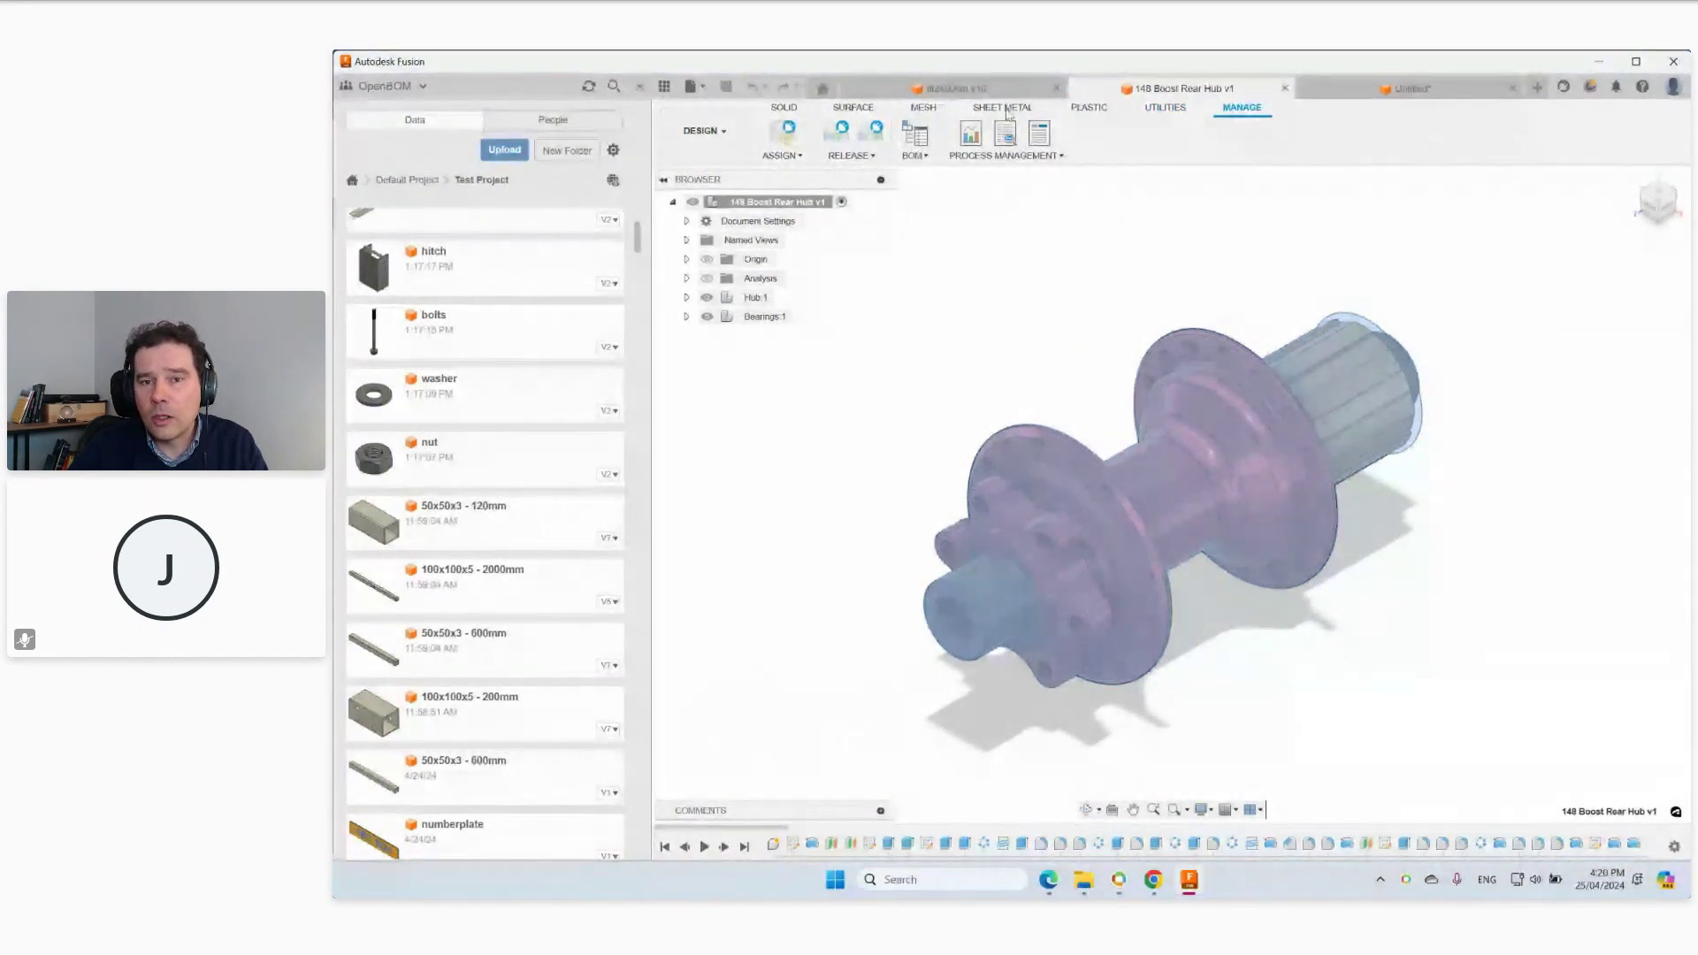
# Browse OpenBOM Settings' property management and template editor, cancel without saving, and switch to the Fusion360 Items catalog.
pyautogui.click(1165, 108)
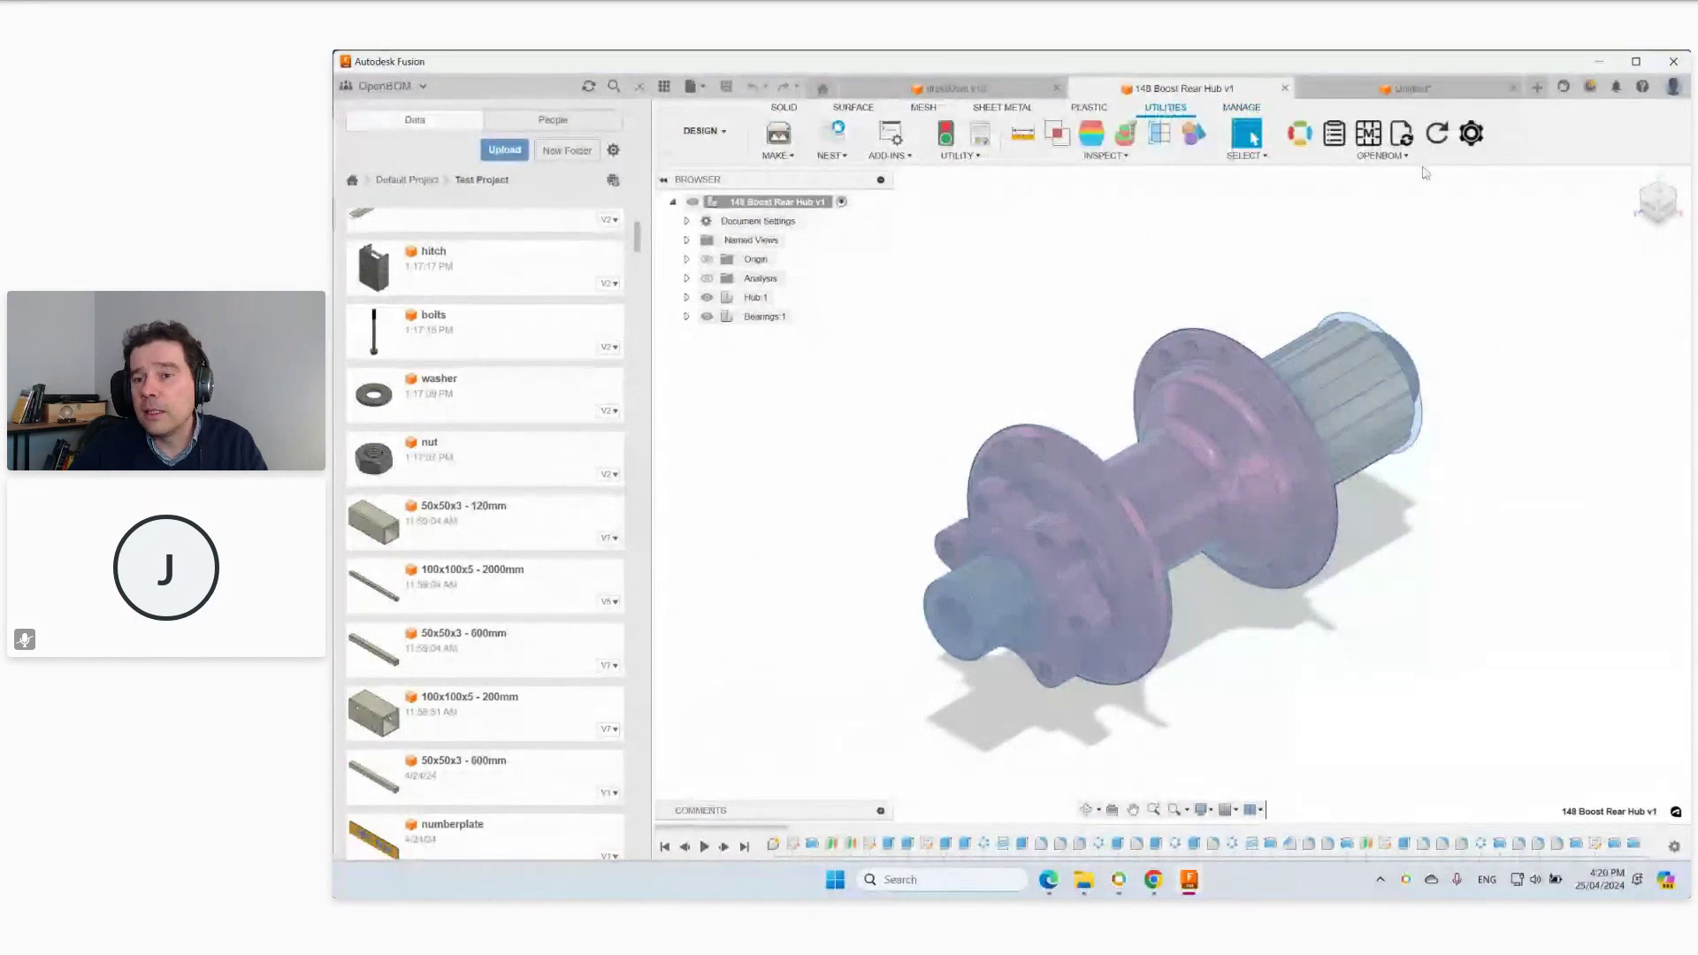
pyautogui.click(1473, 134)
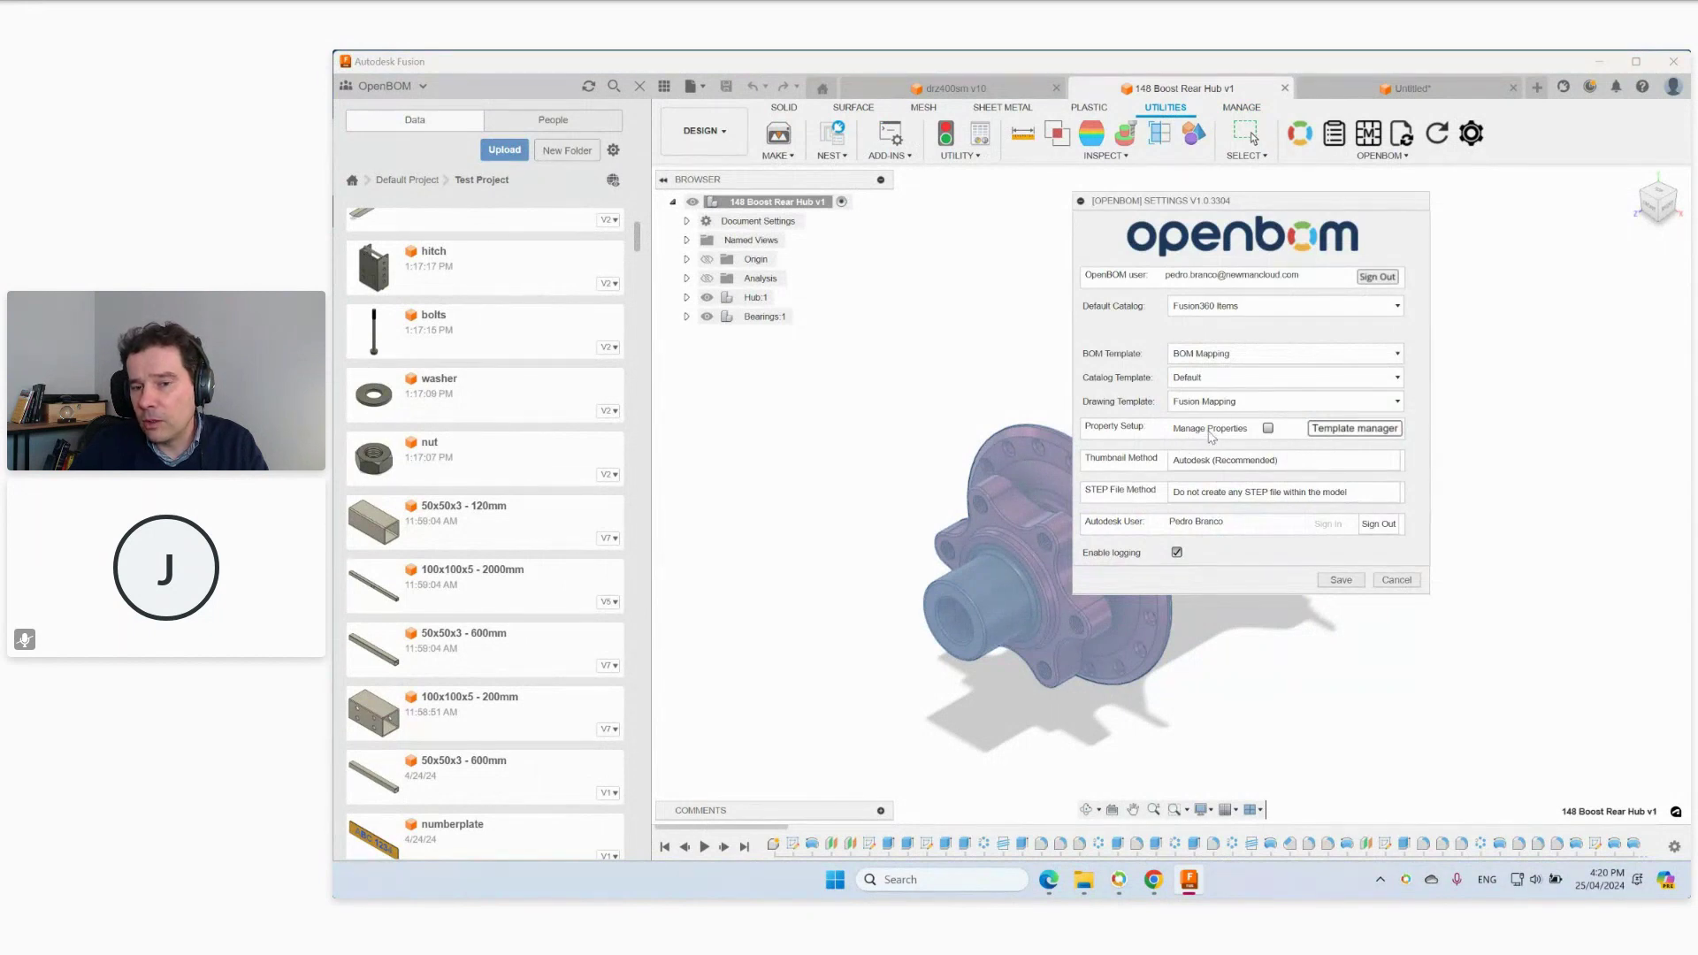
pyautogui.click(1268, 429)
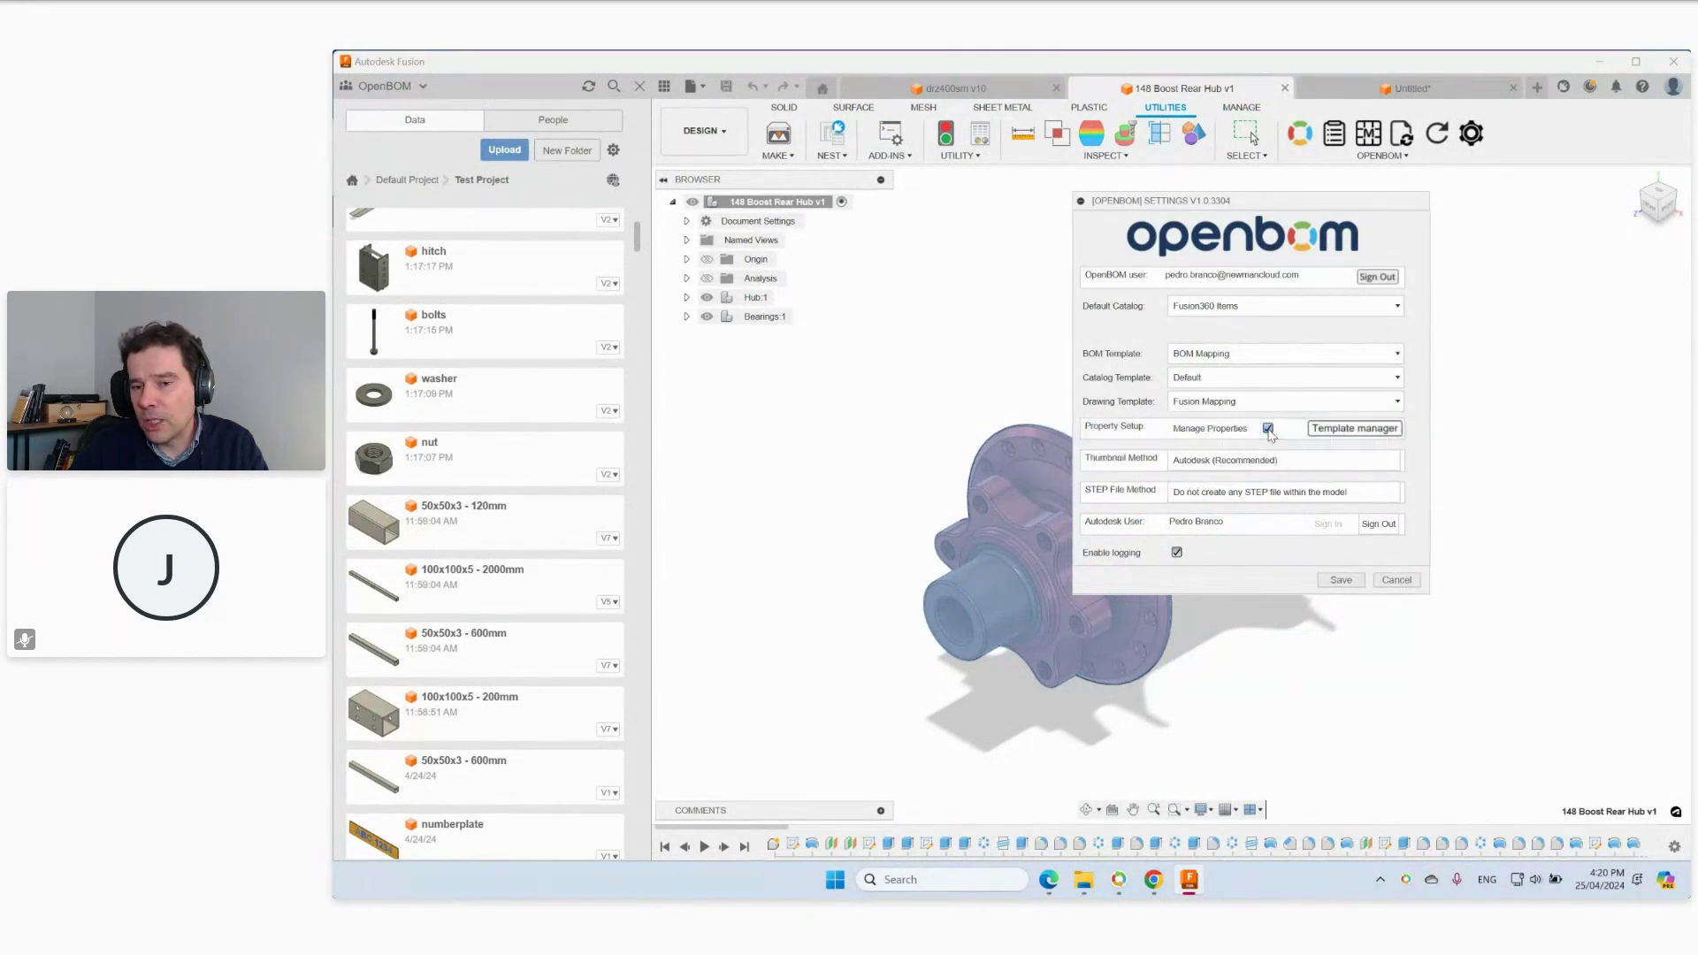
pyautogui.click(1364, 434)
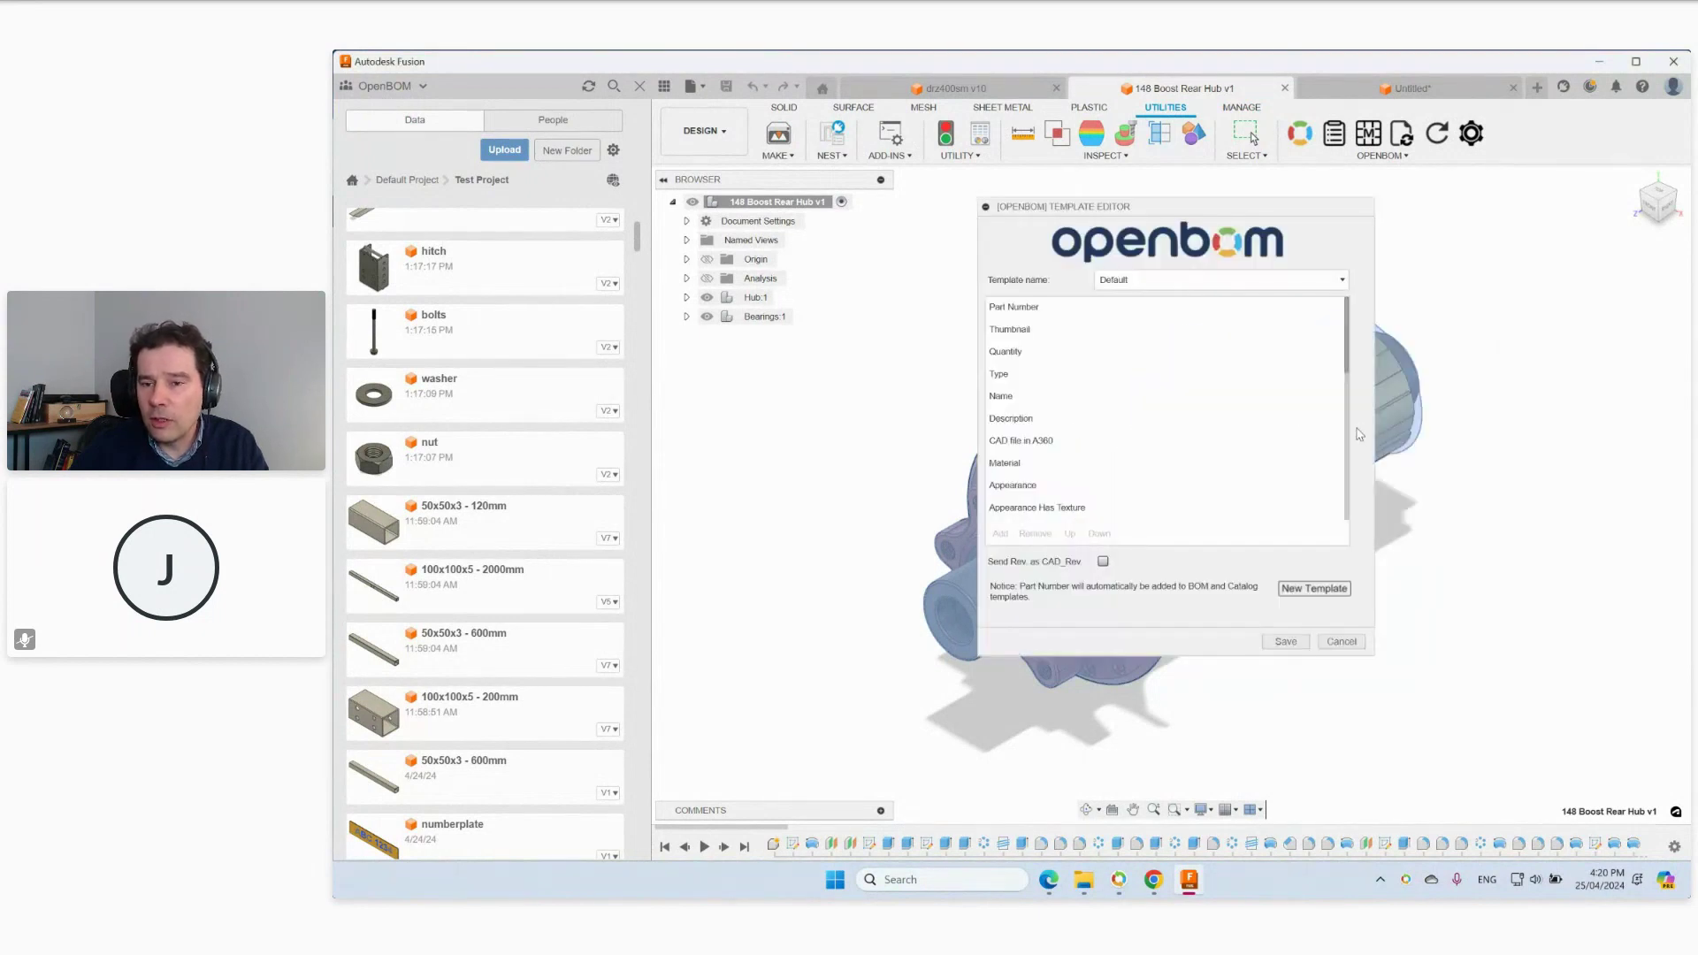
pyautogui.moveTo(1350, 386); pyautogui.dragTo(1344, 458)
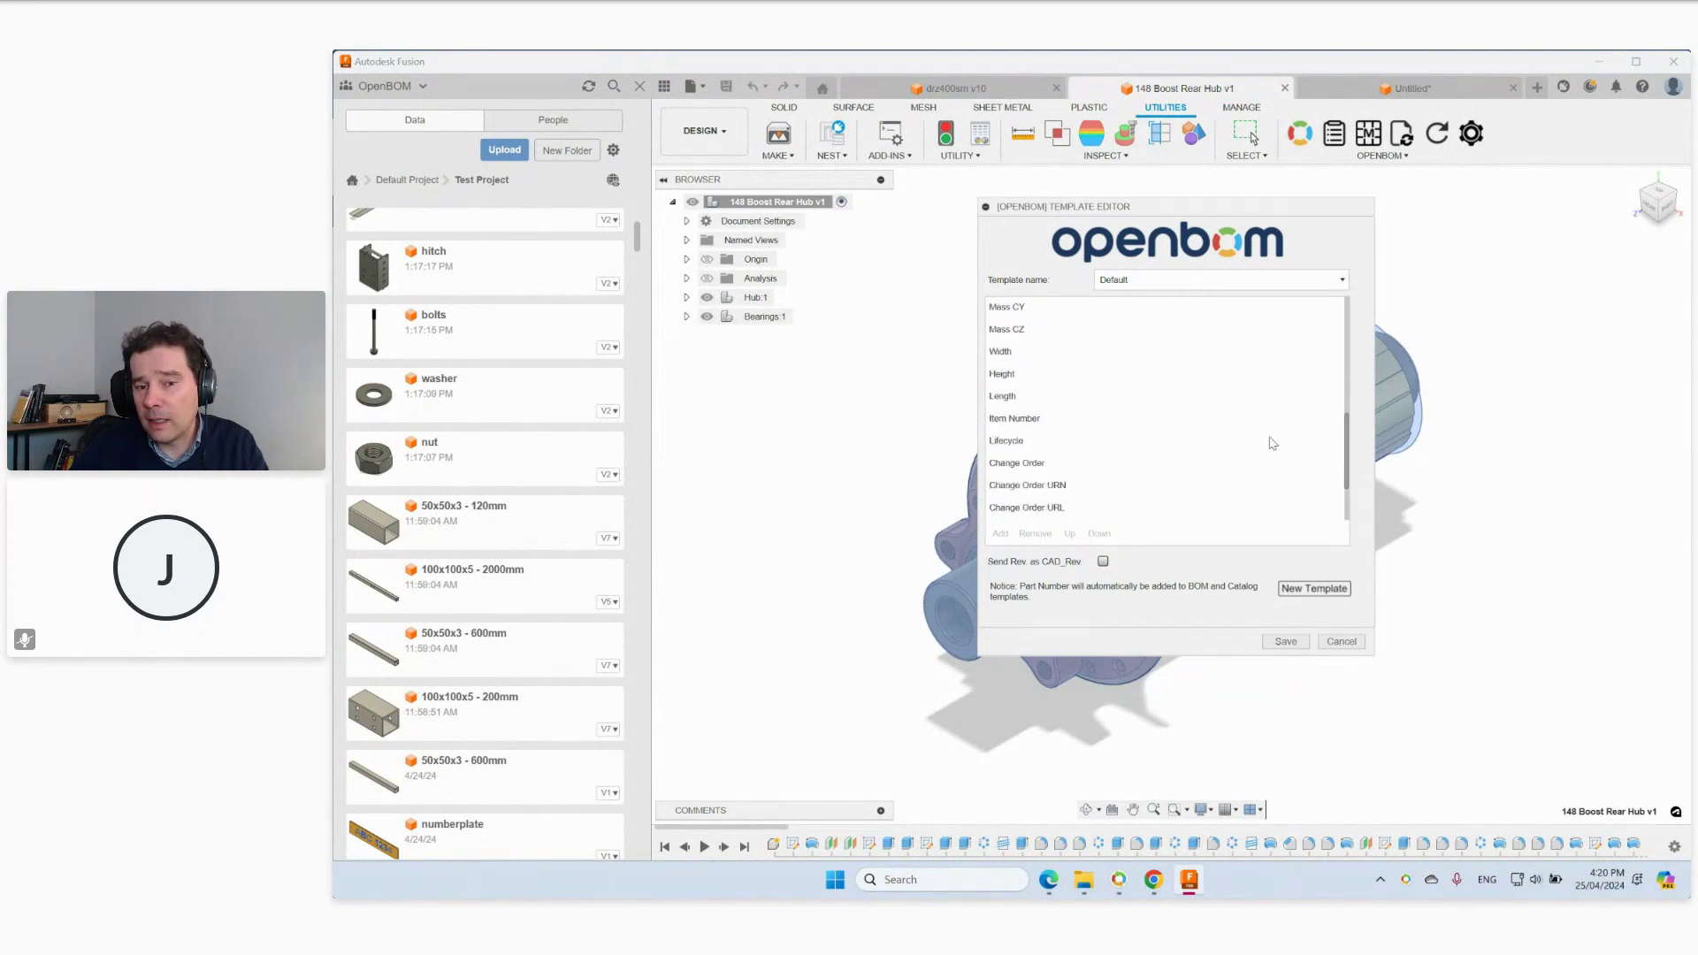
pyautogui.scroll(-3, 1038, 440)
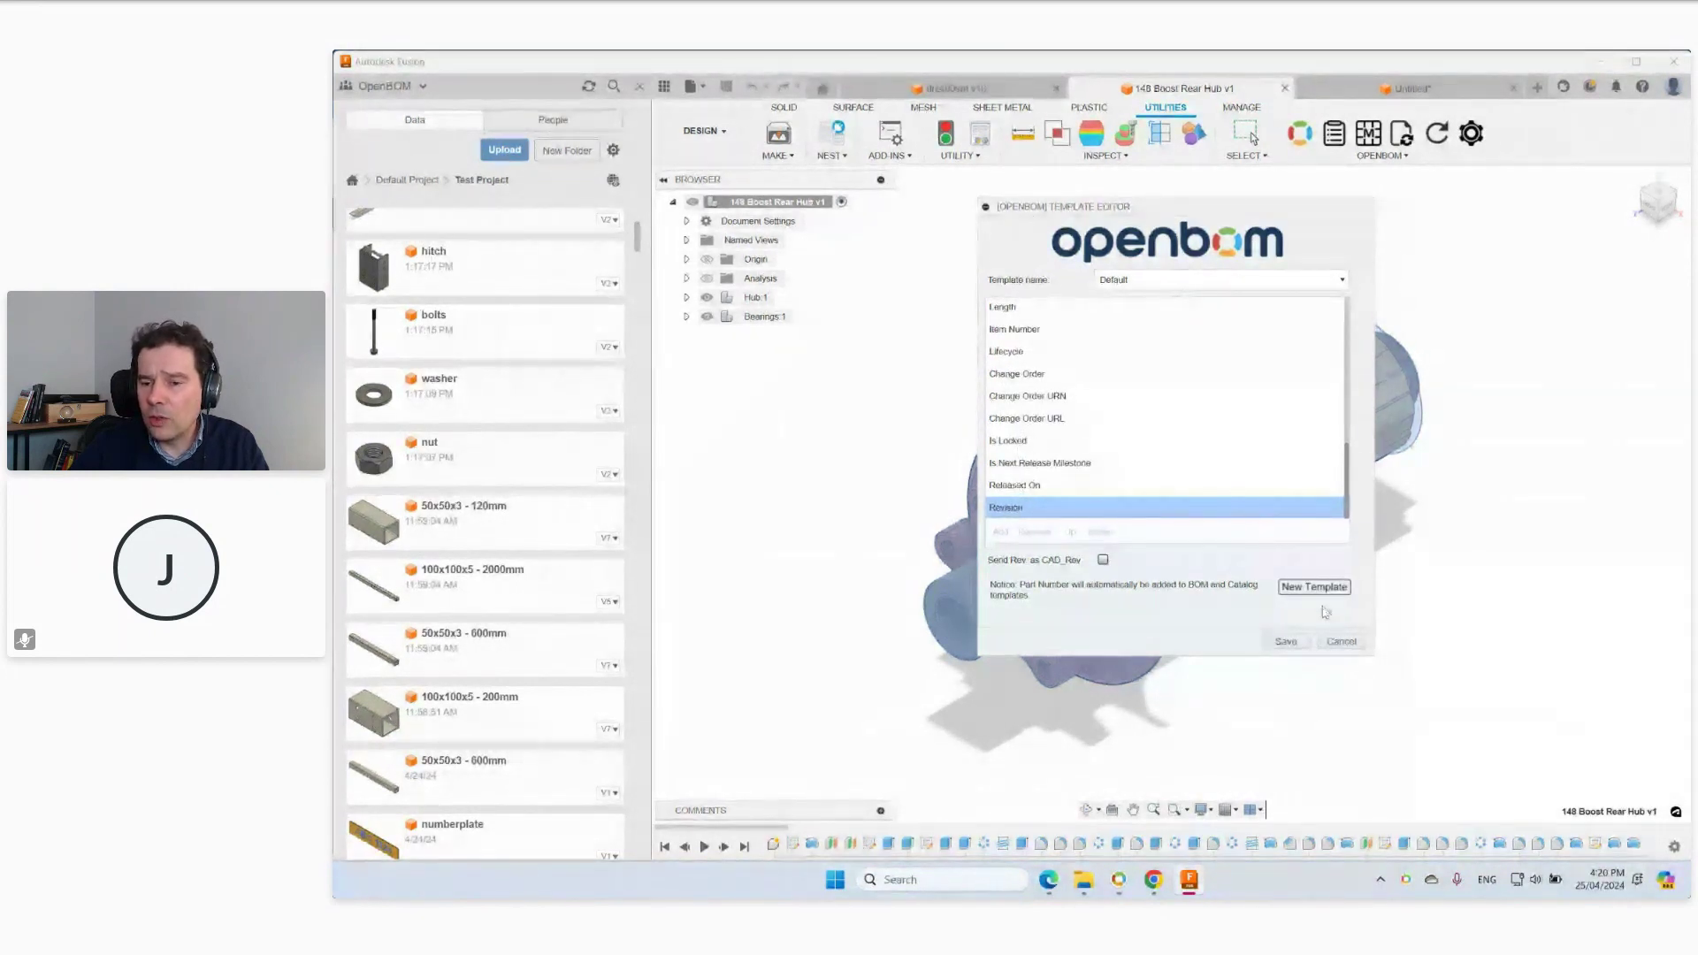
pyautogui.click(1341, 642)
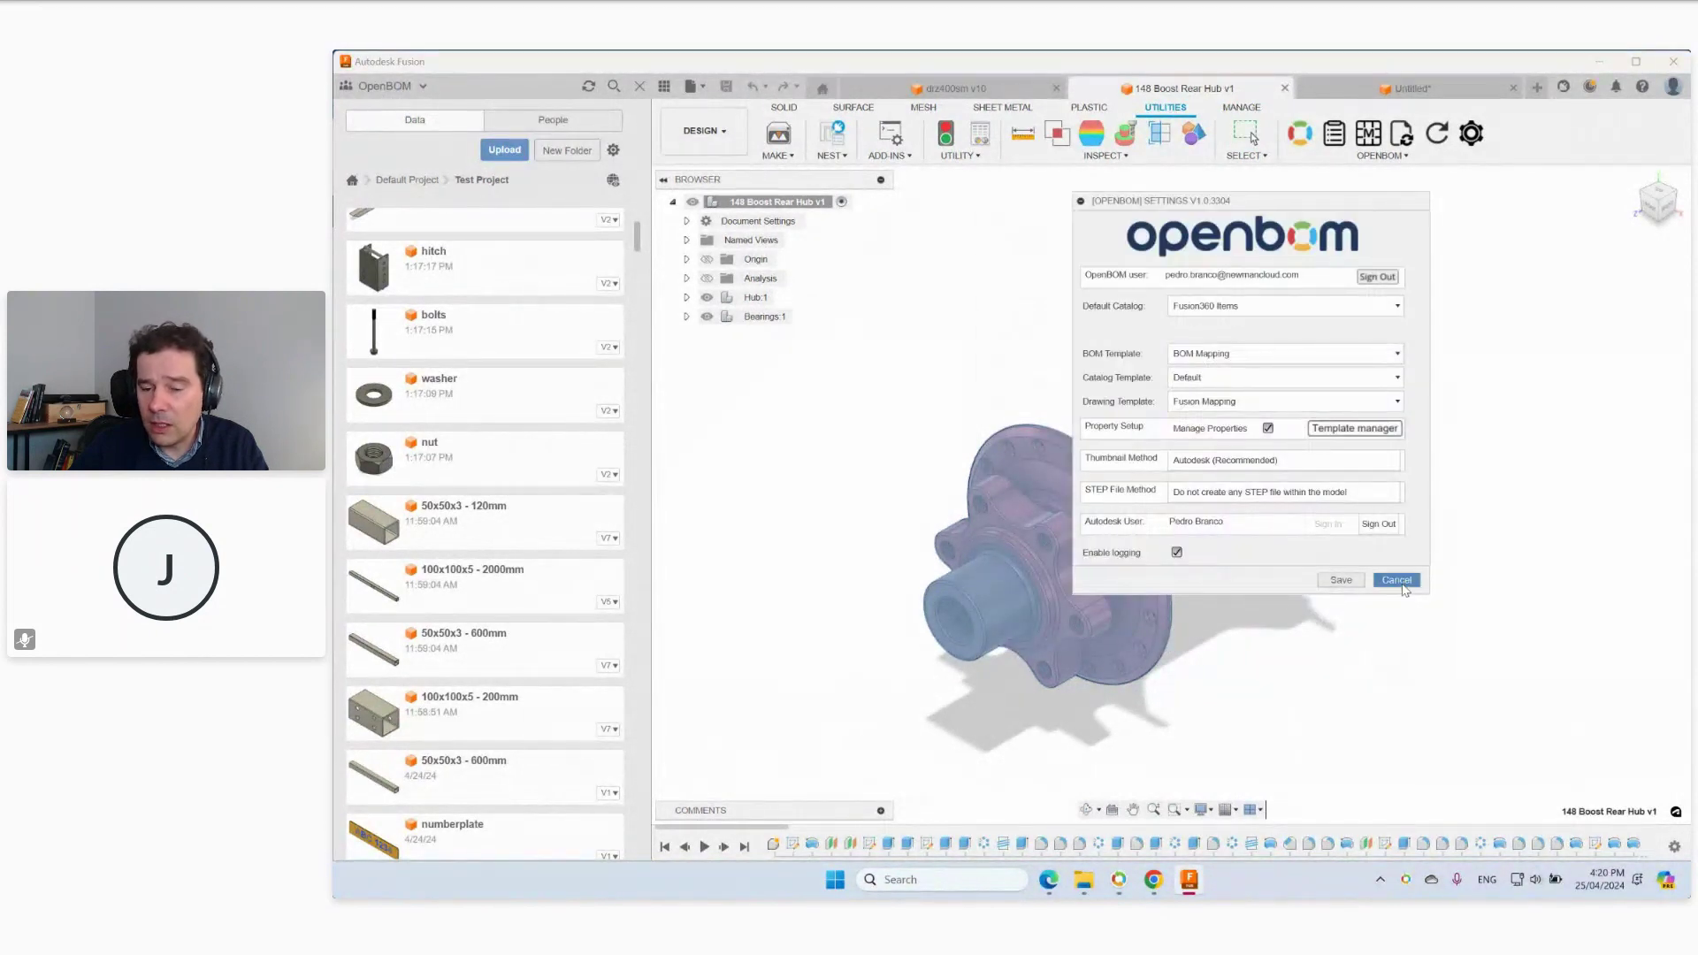
pyautogui.click(1399, 582)
pyautogui.click(1154, 887)
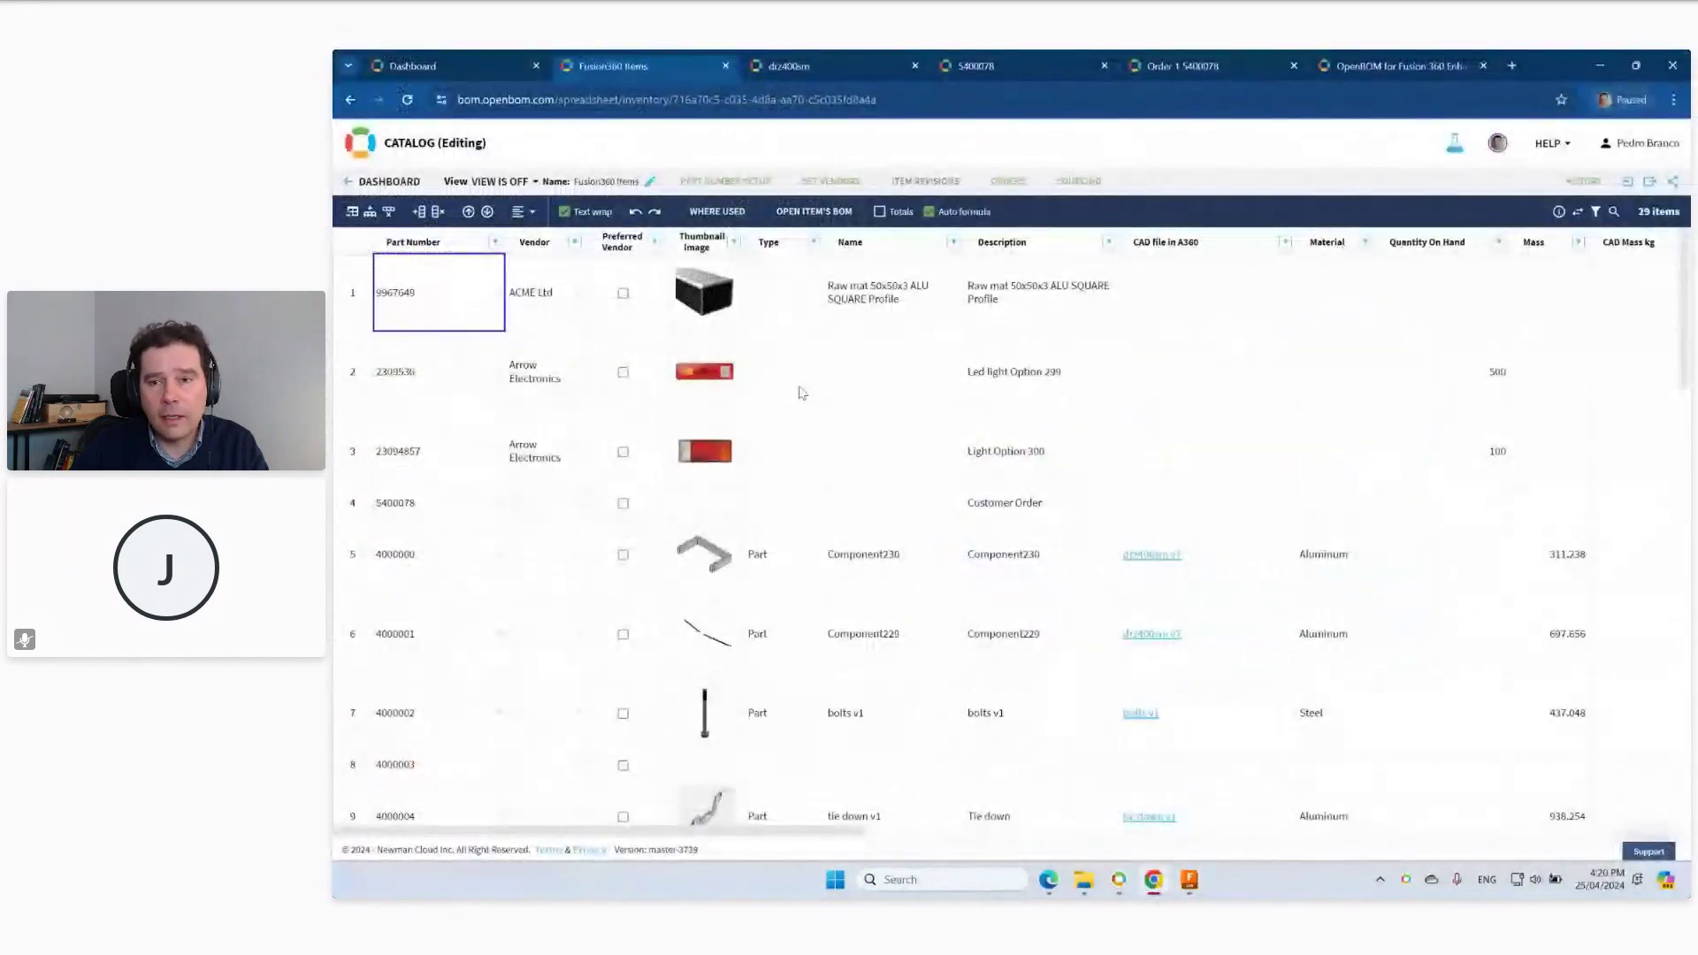
# Open approved change order CO-33 'Reduce weight of the Reflector' from Dashboard Change Management to see requests 84 and 85.
pyautogui.click(413, 65)
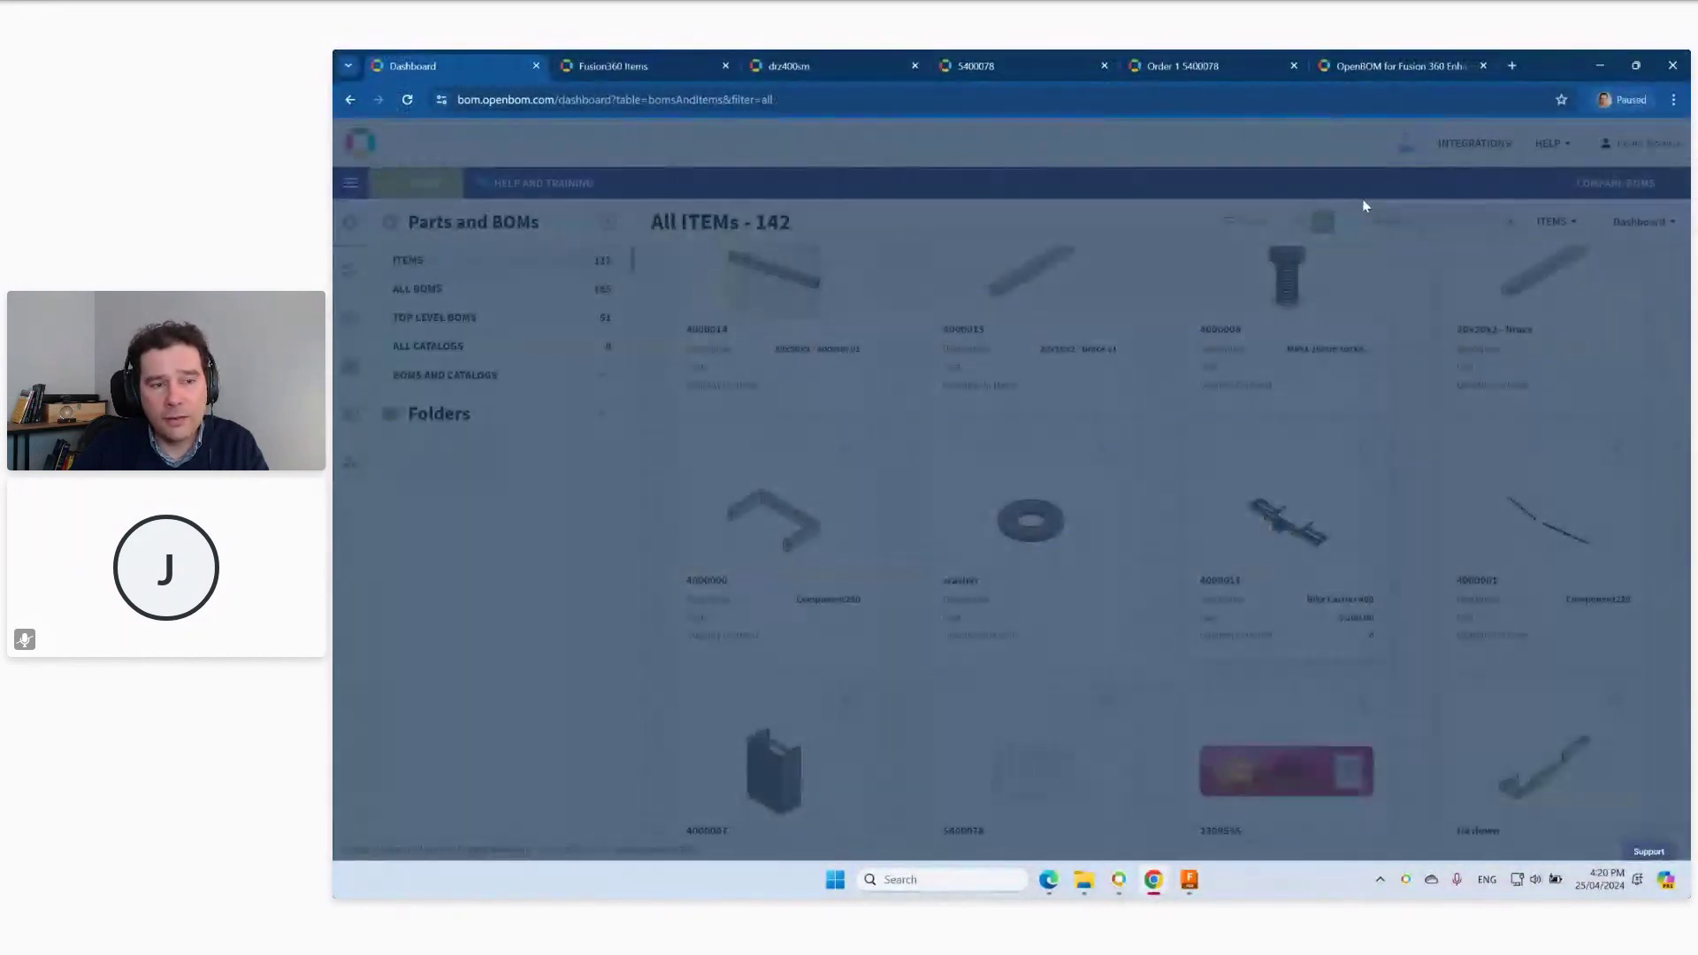
pyautogui.click(349, 321)
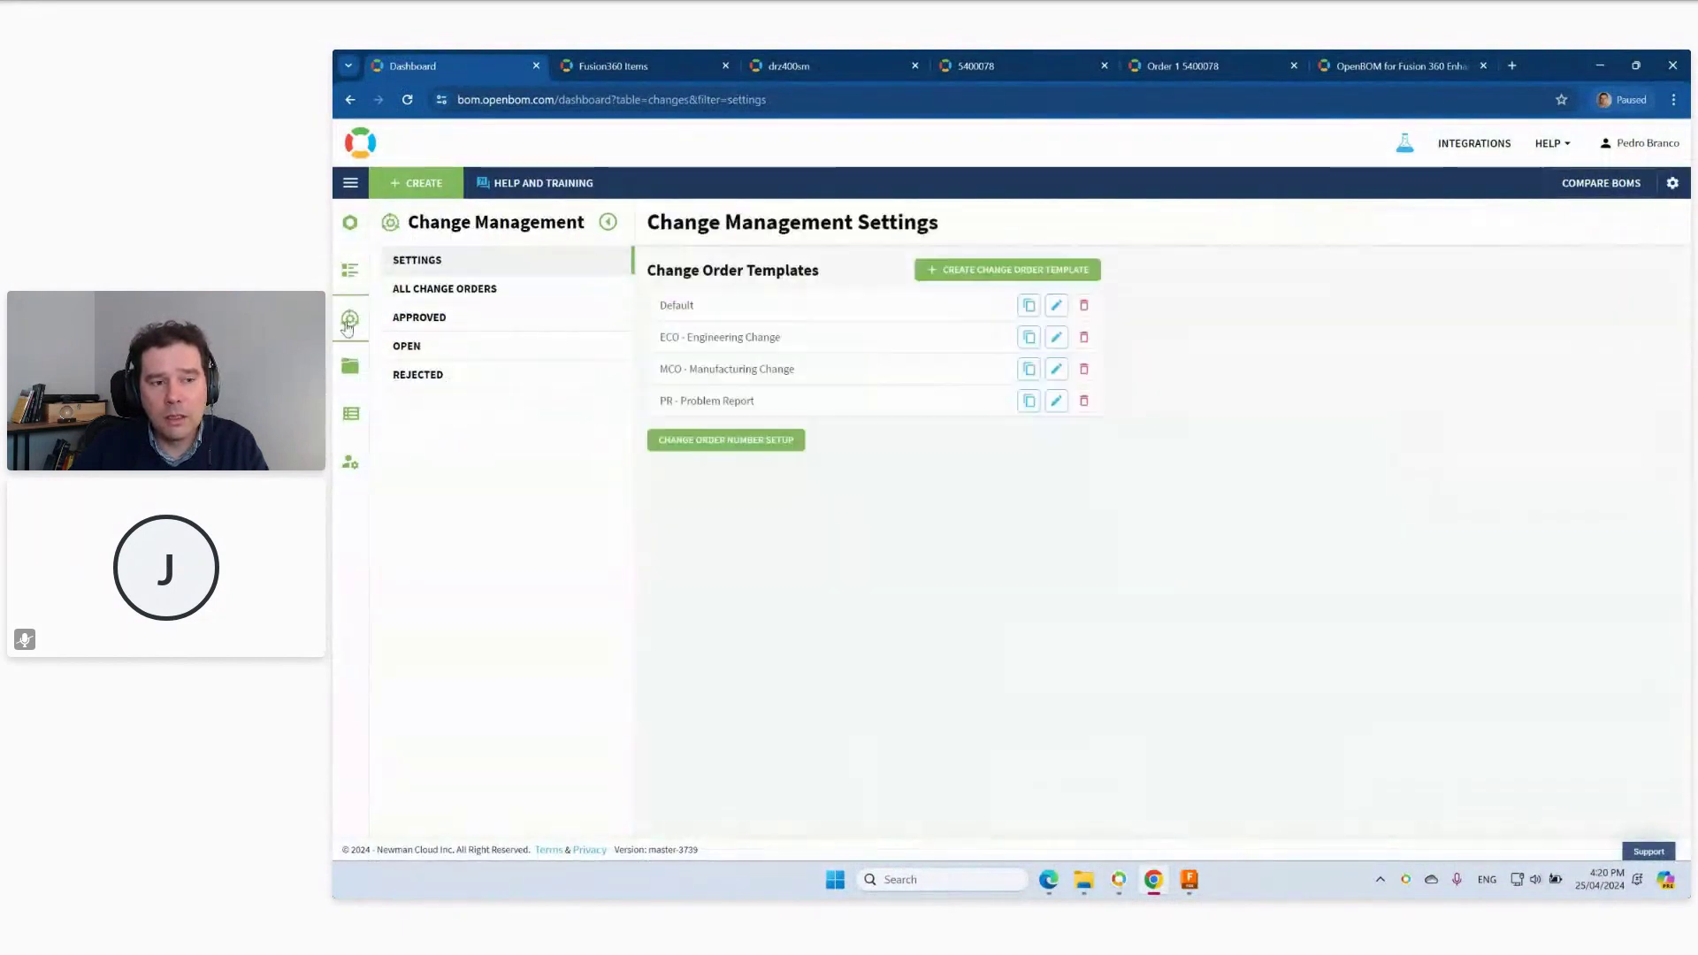
pyautogui.click(432, 323)
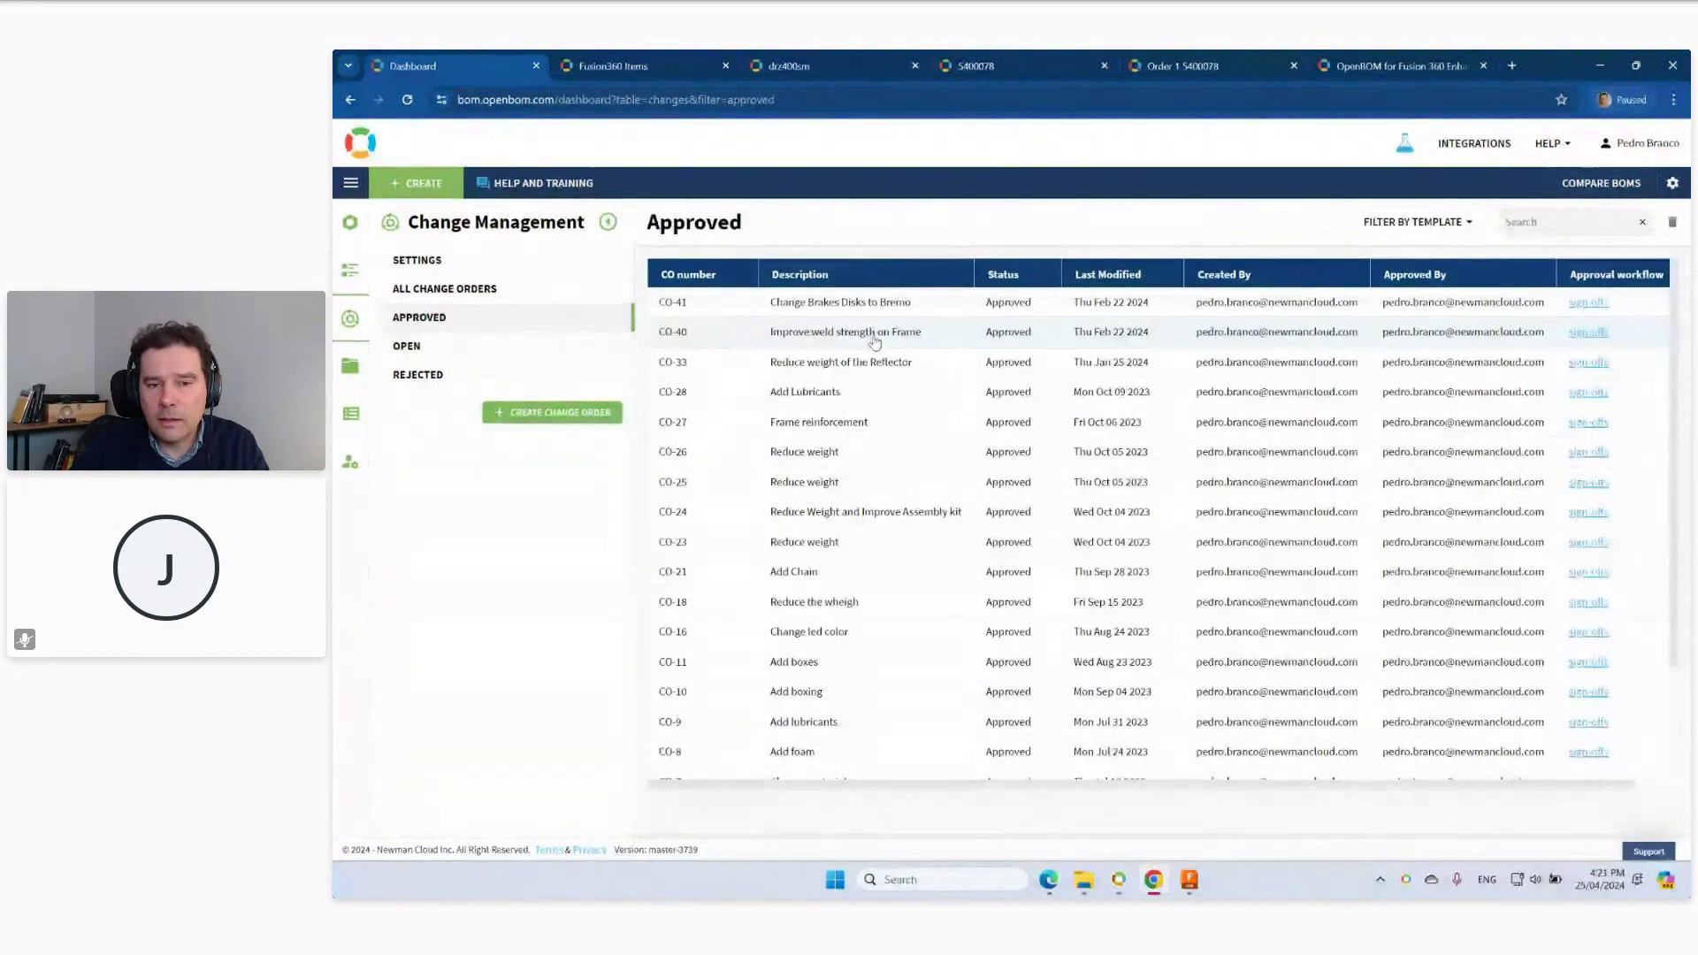
pyautogui.click(876, 361)
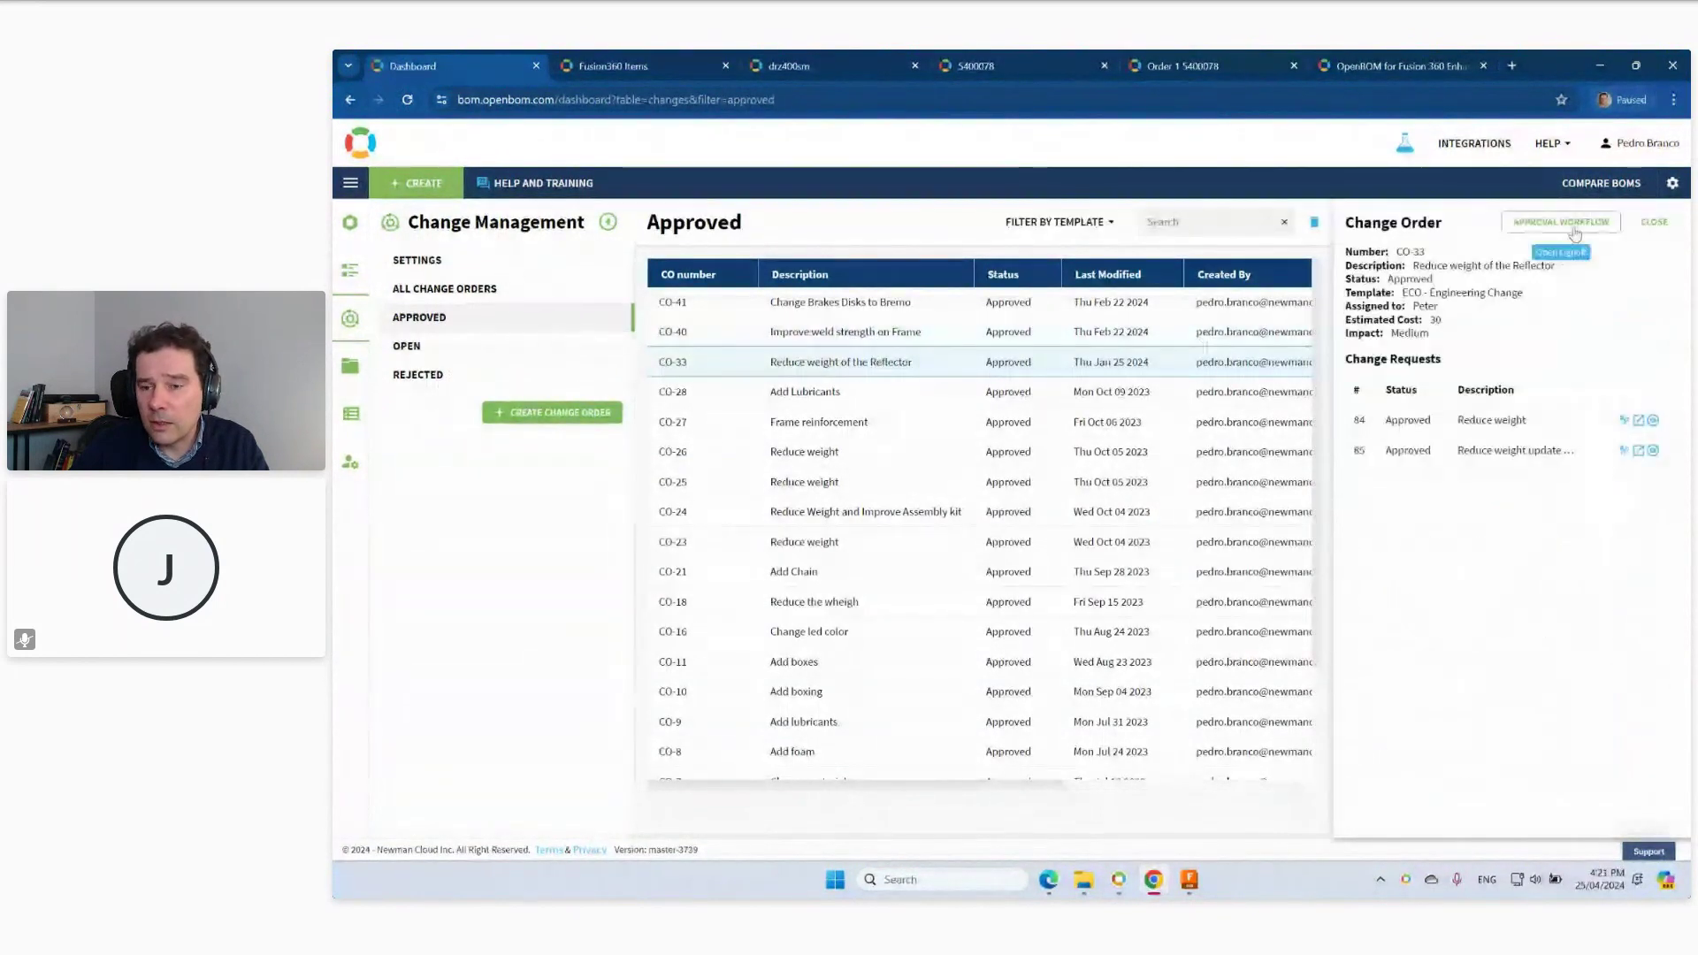
pyautogui.click(1573, 228)
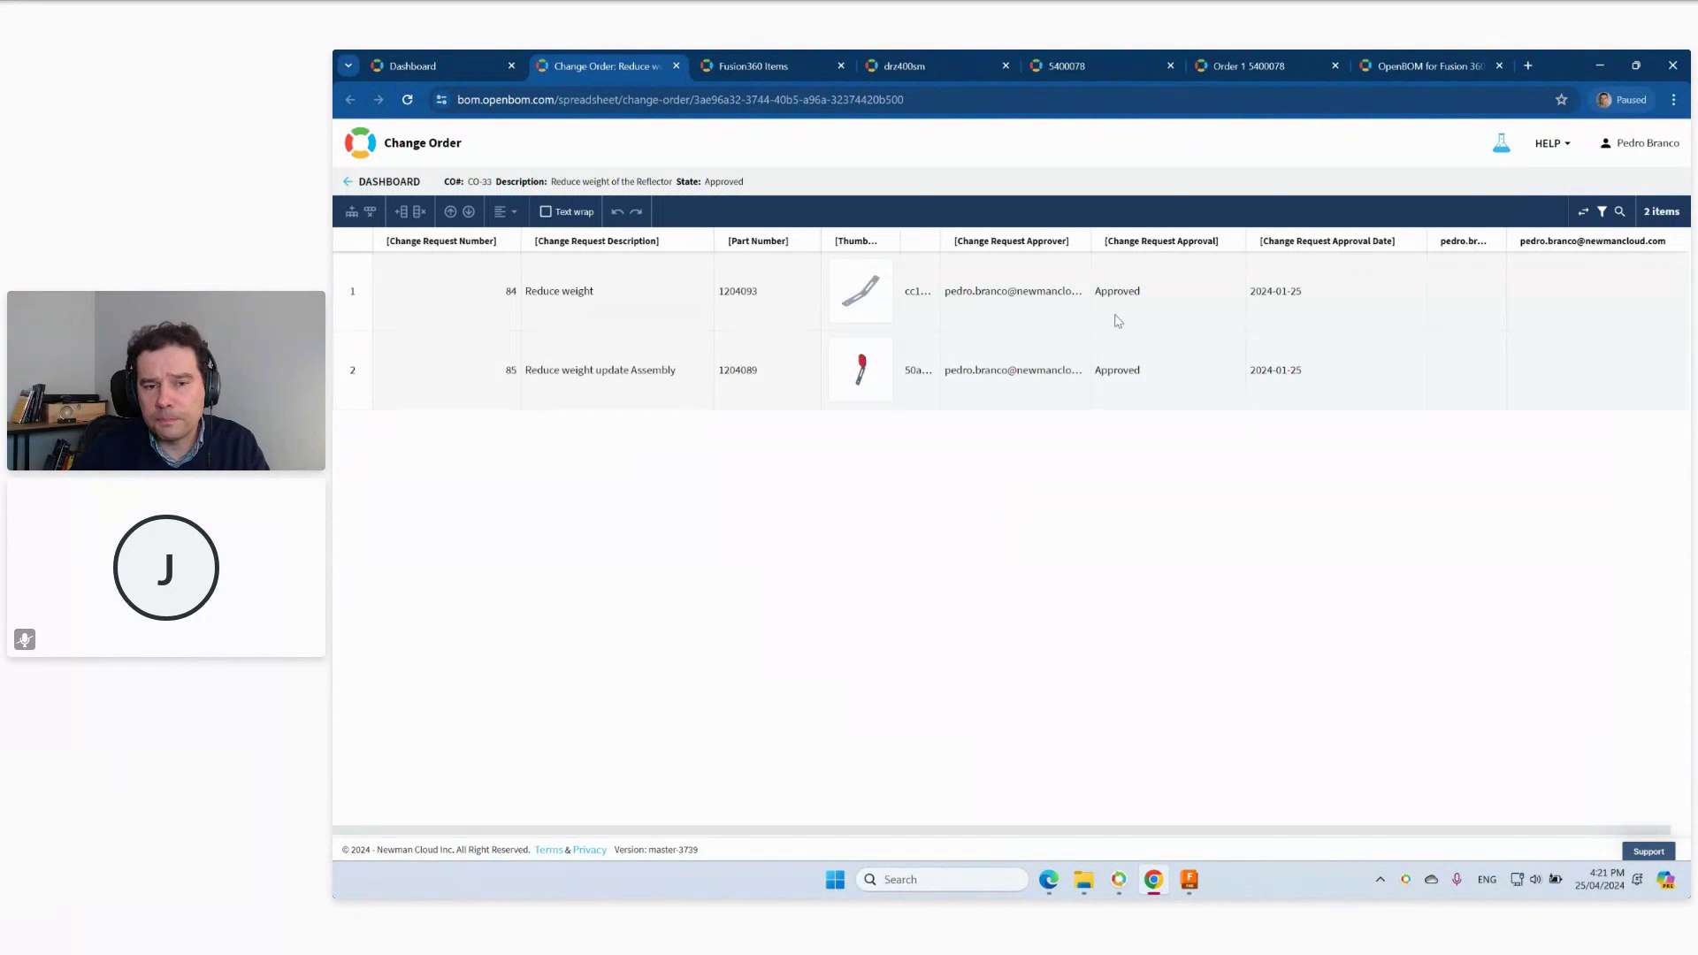
# Check where part 1204089 is used (1204056, Road Bike Red) and its tree, then return to the rear hub design.
pyautogui.rightClick(871, 383)
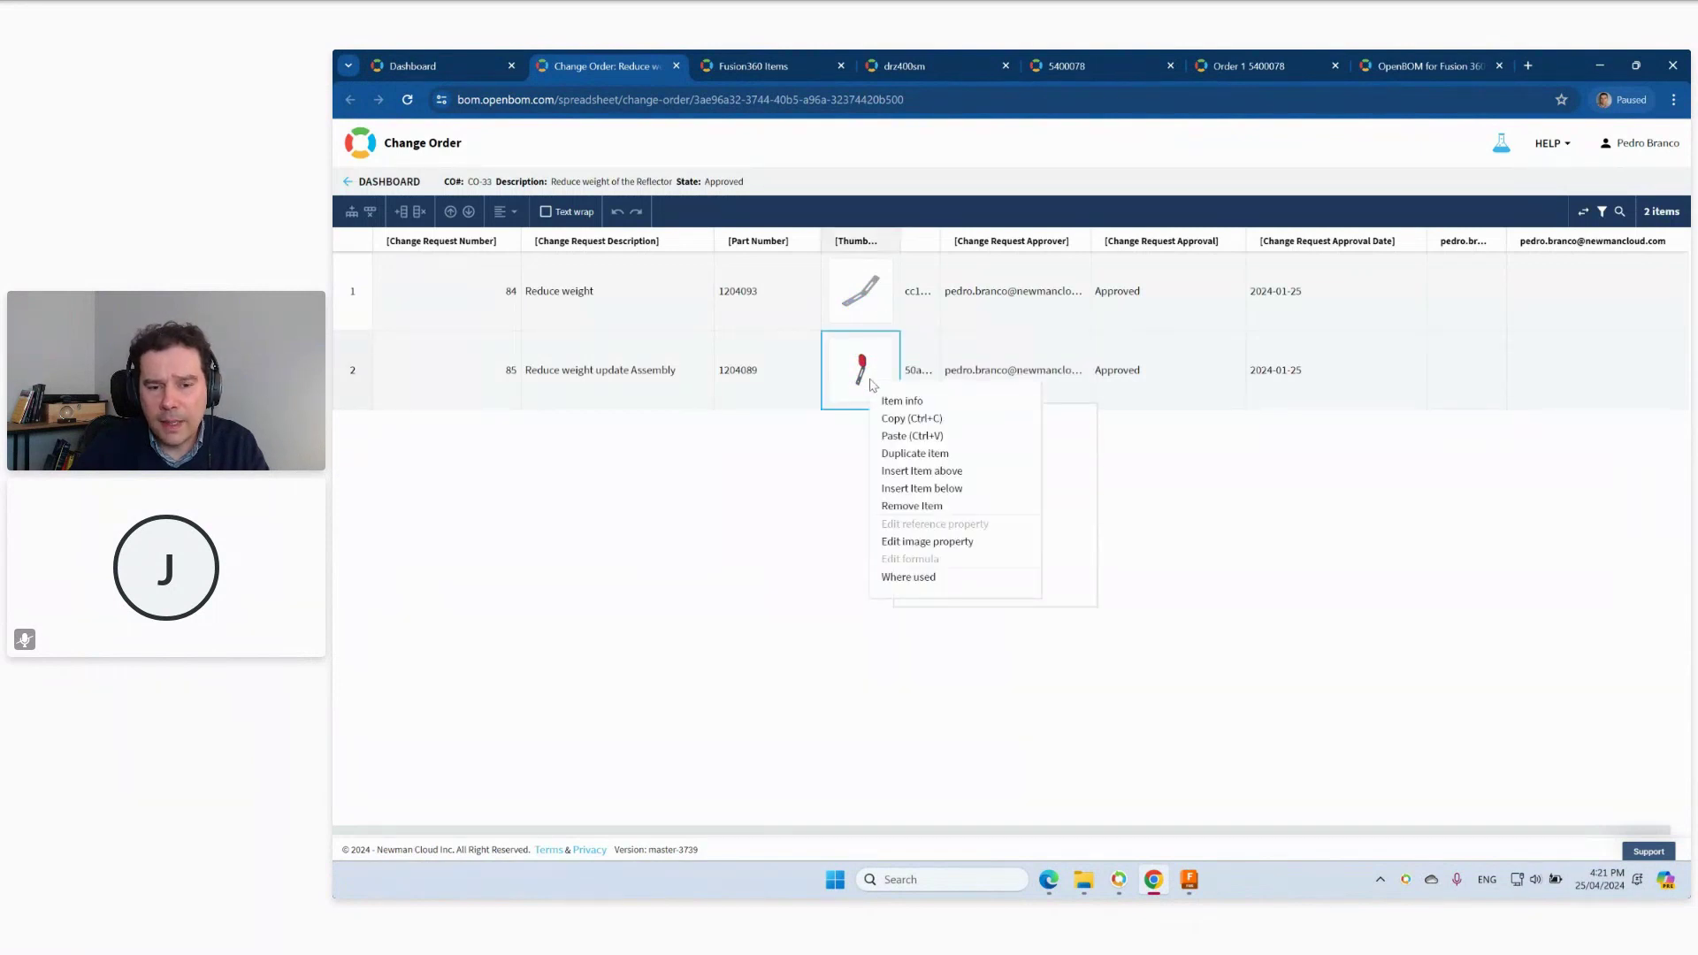
pyautogui.click(924, 578)
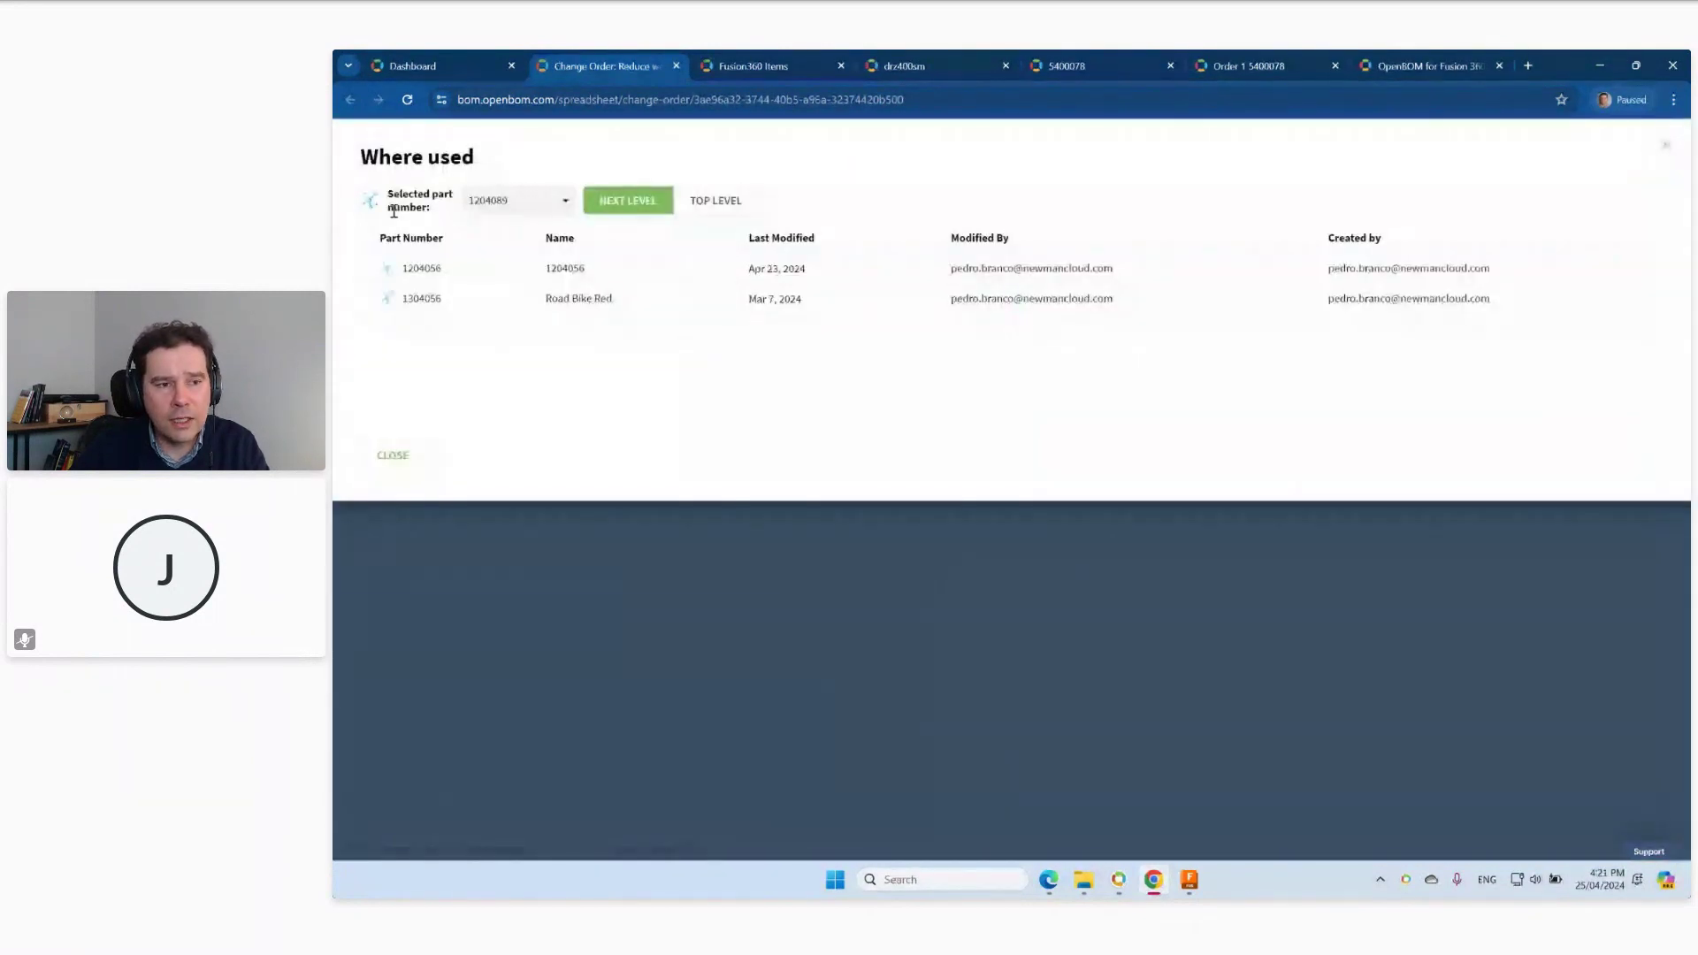
pyautogui.click(369, 204)
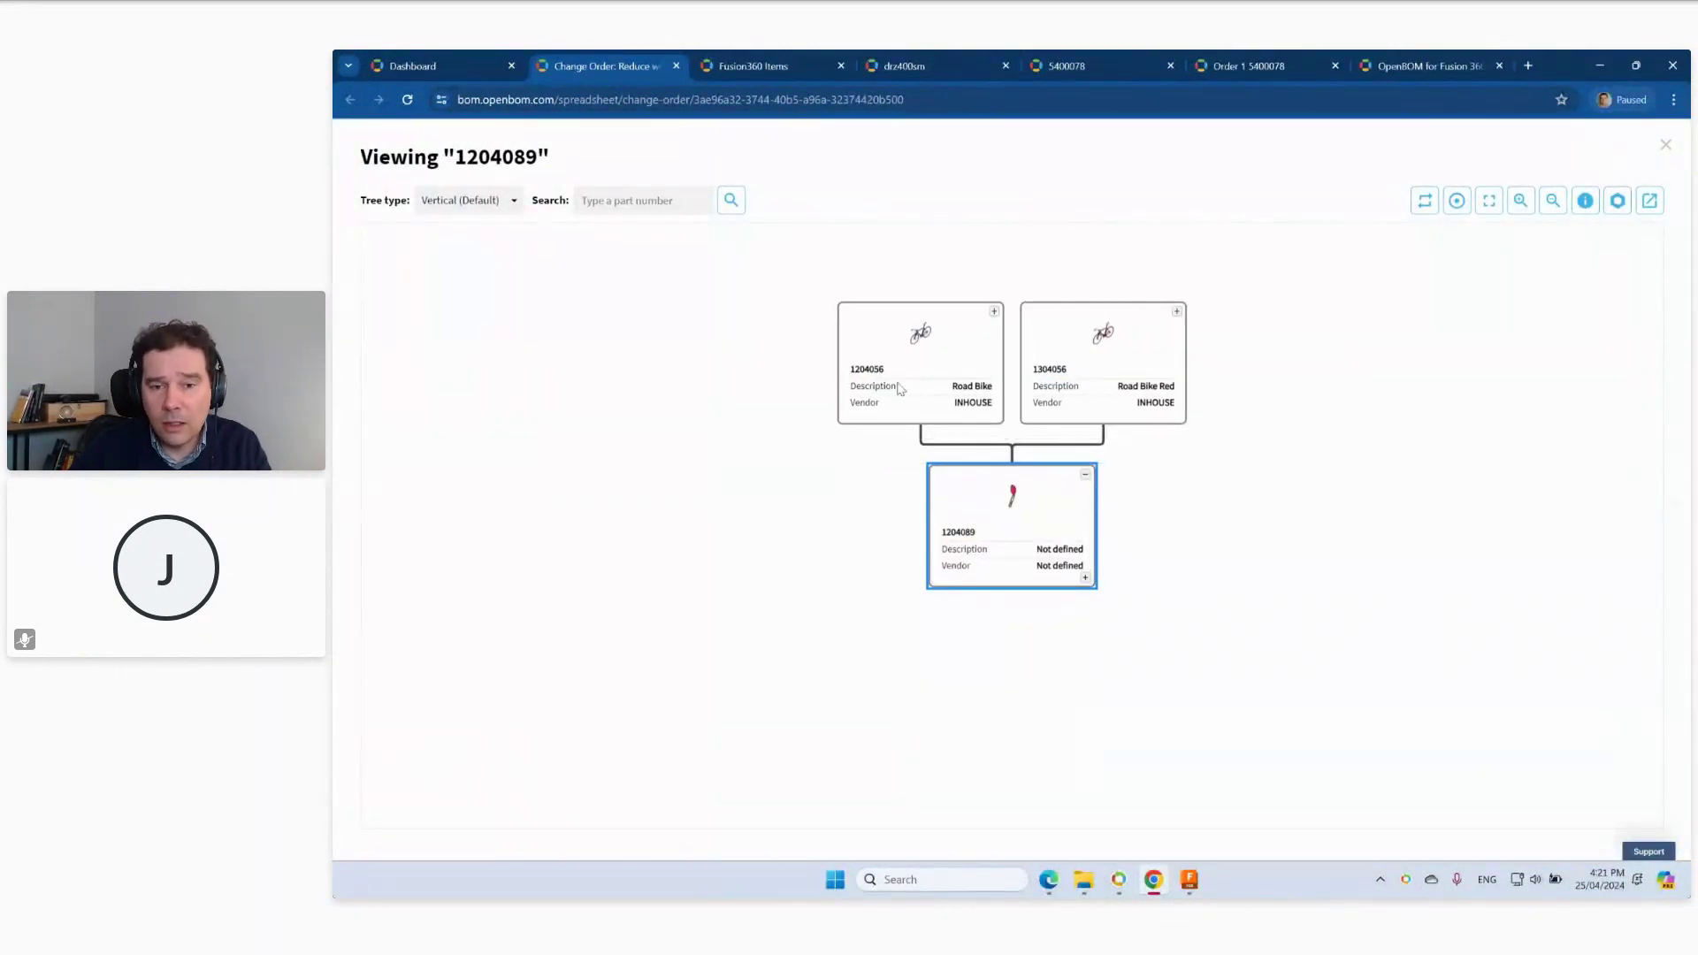
pyautogui.click(1665, 145)
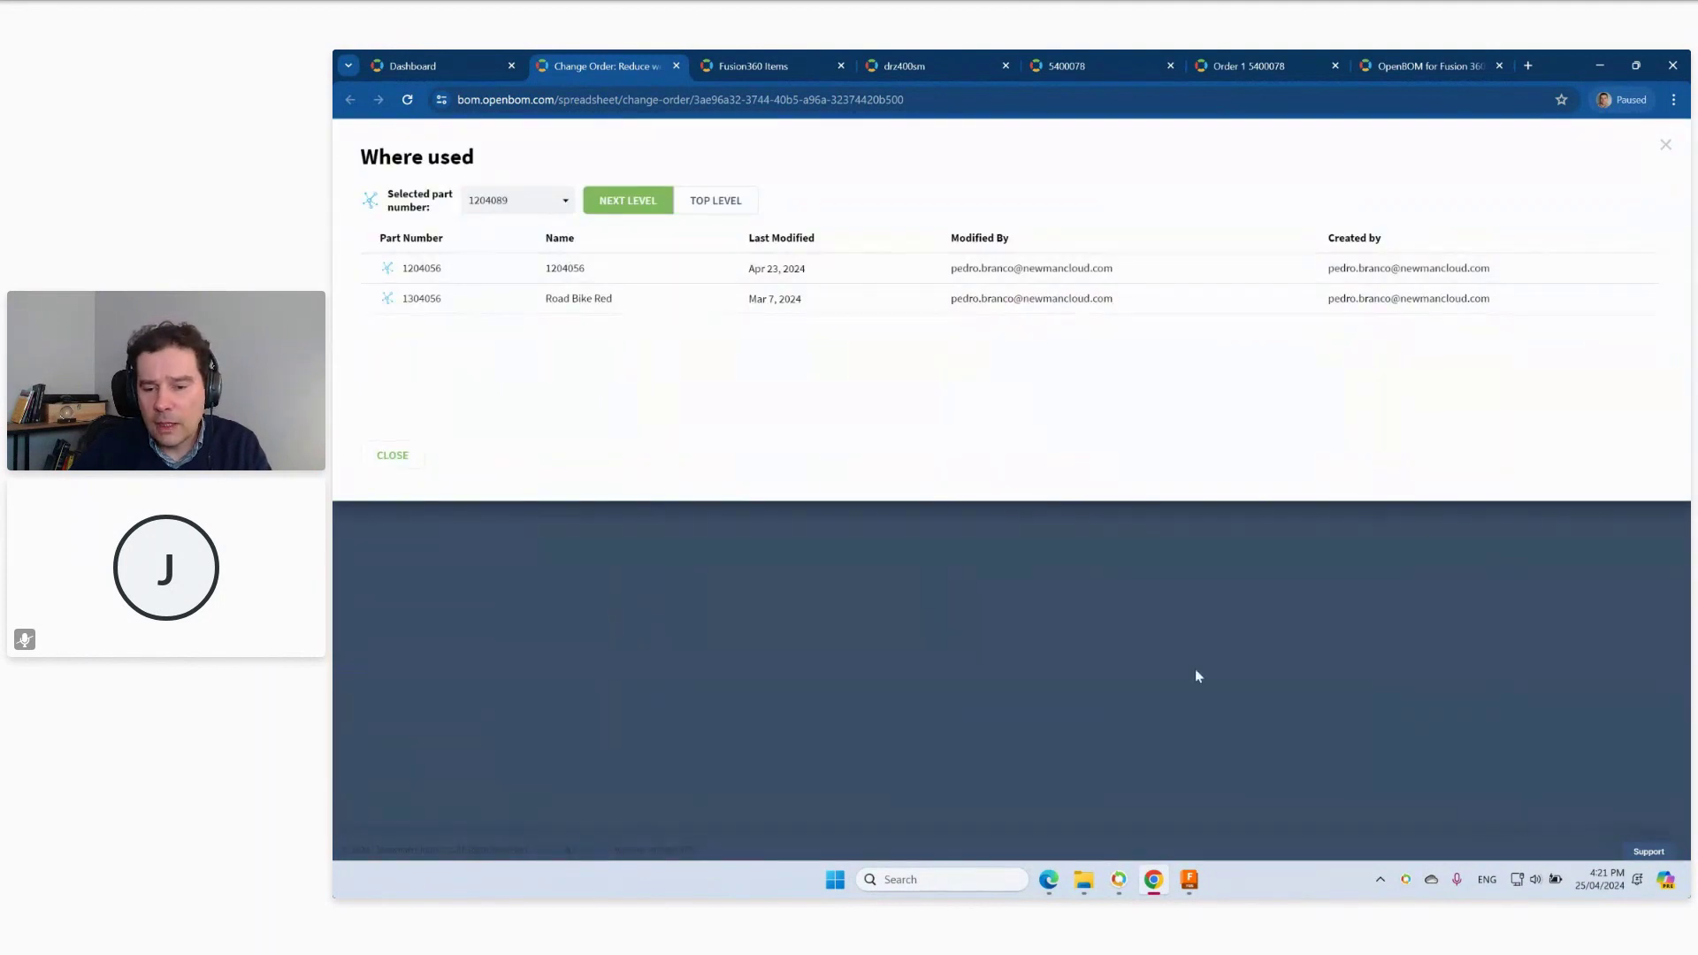
pyautogui.moveTo(1192, 891)
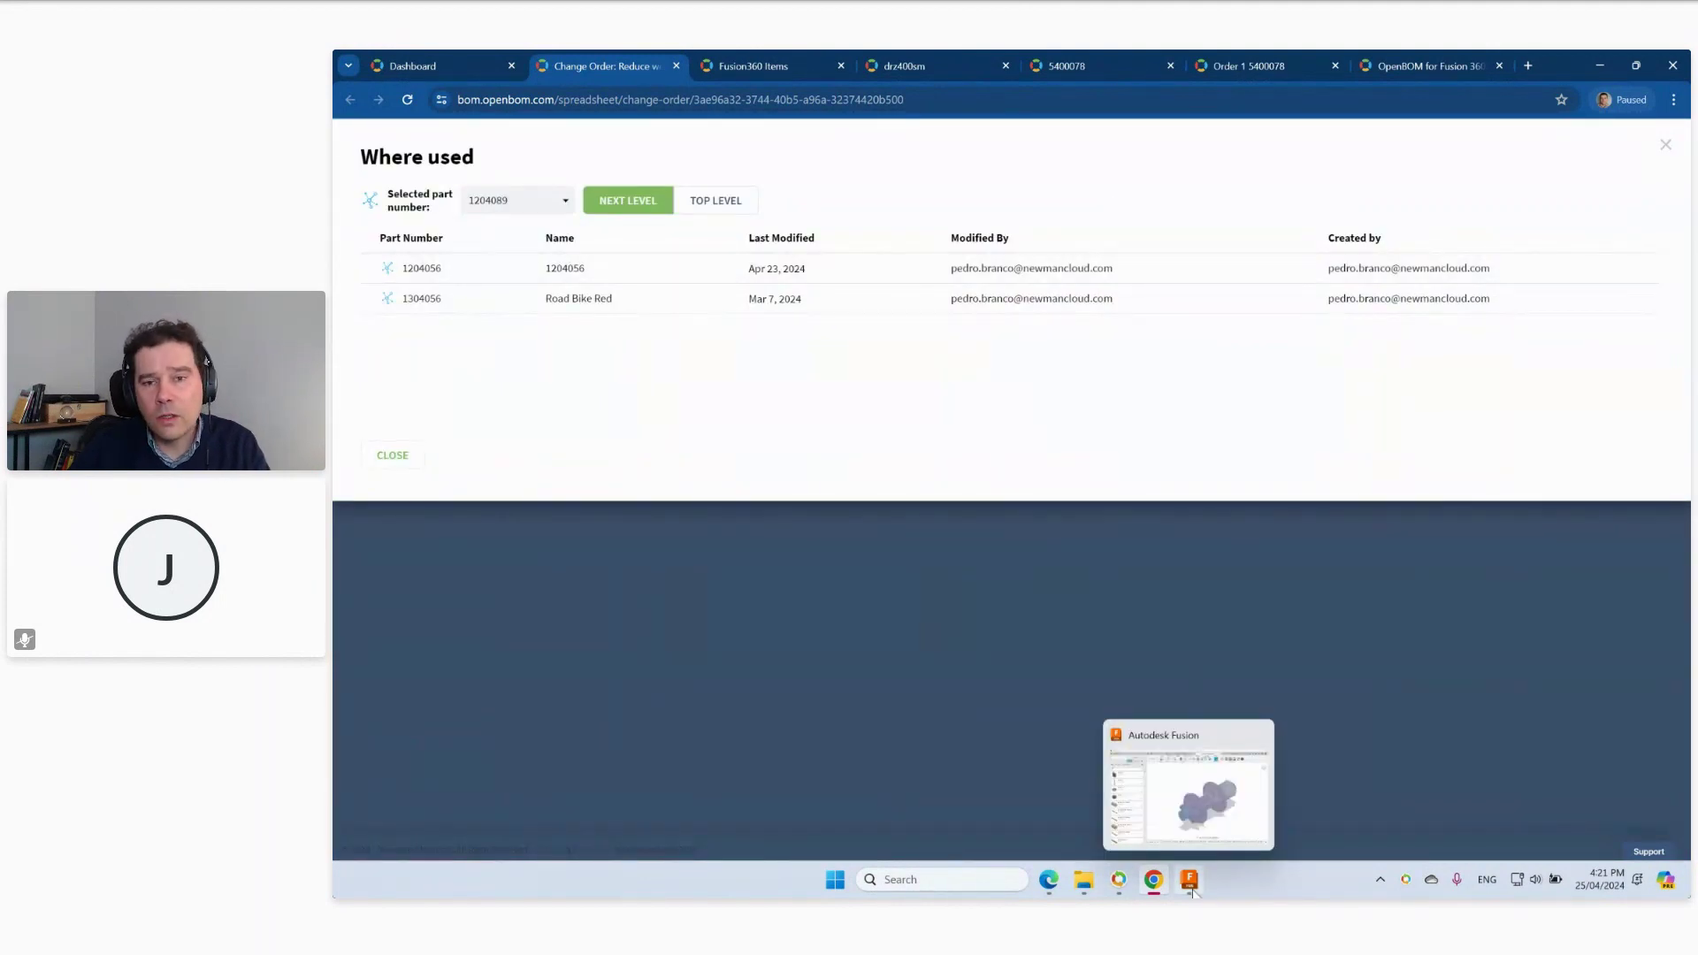
pyautogui.click(1192, 888)
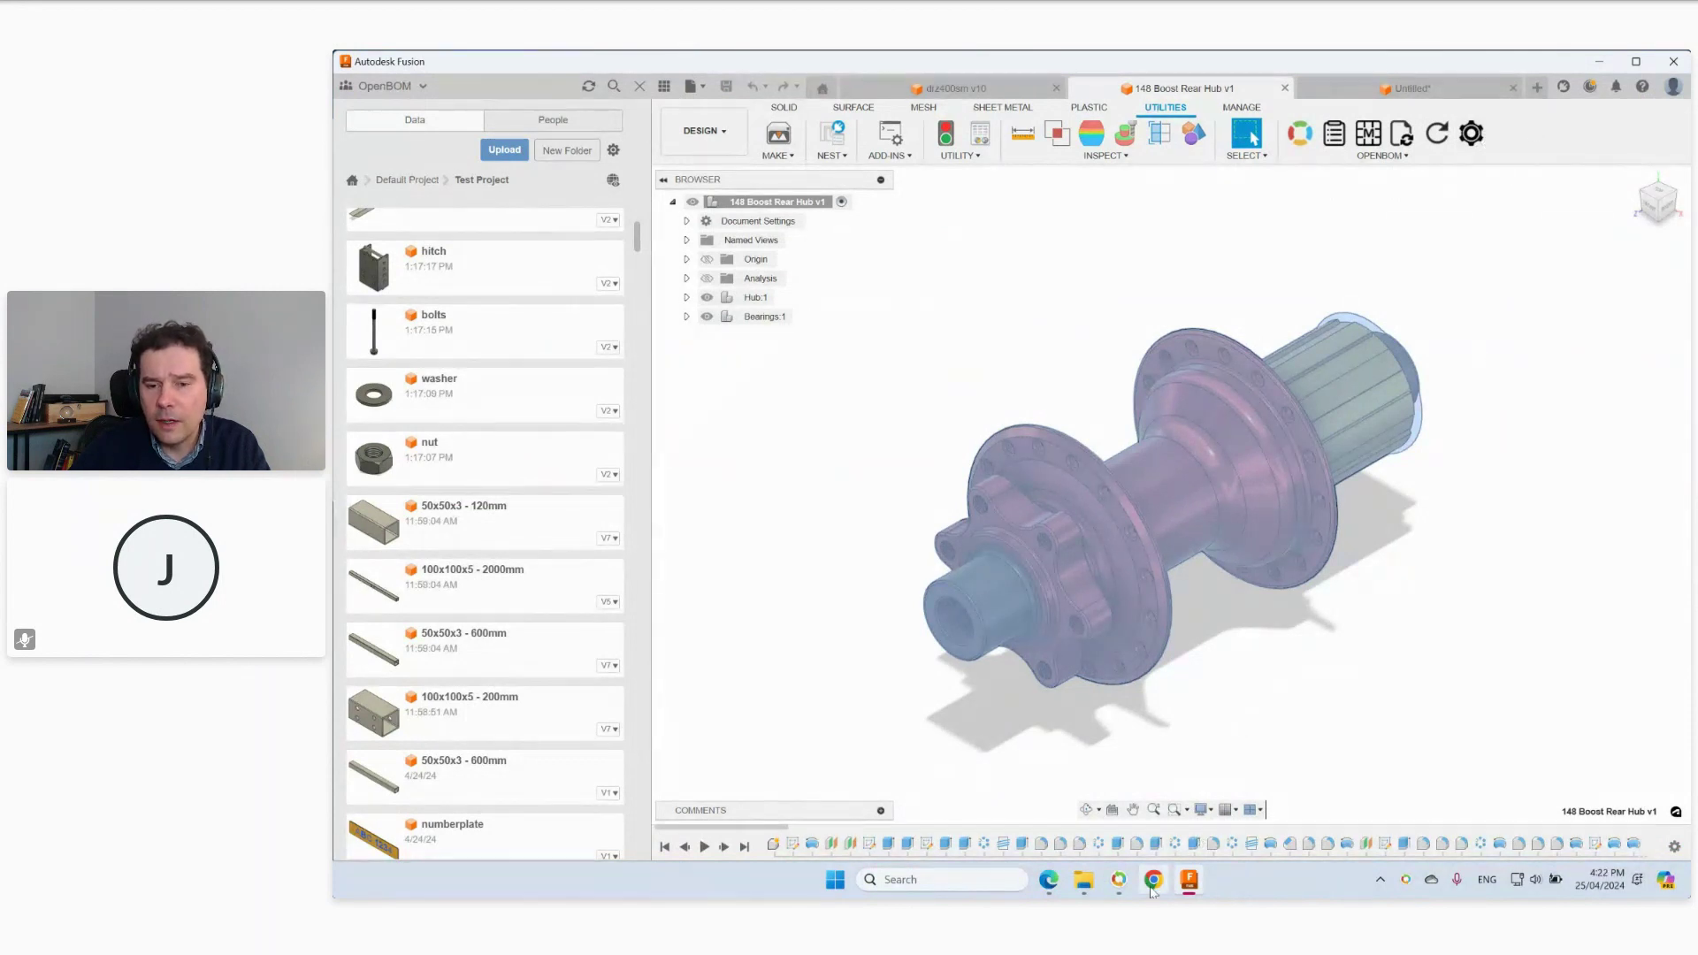
# Back in OpenBOM, close the where-used list and bring up the Fusion 360 enhancements blog post.
pyautogui.click(1153, 879)
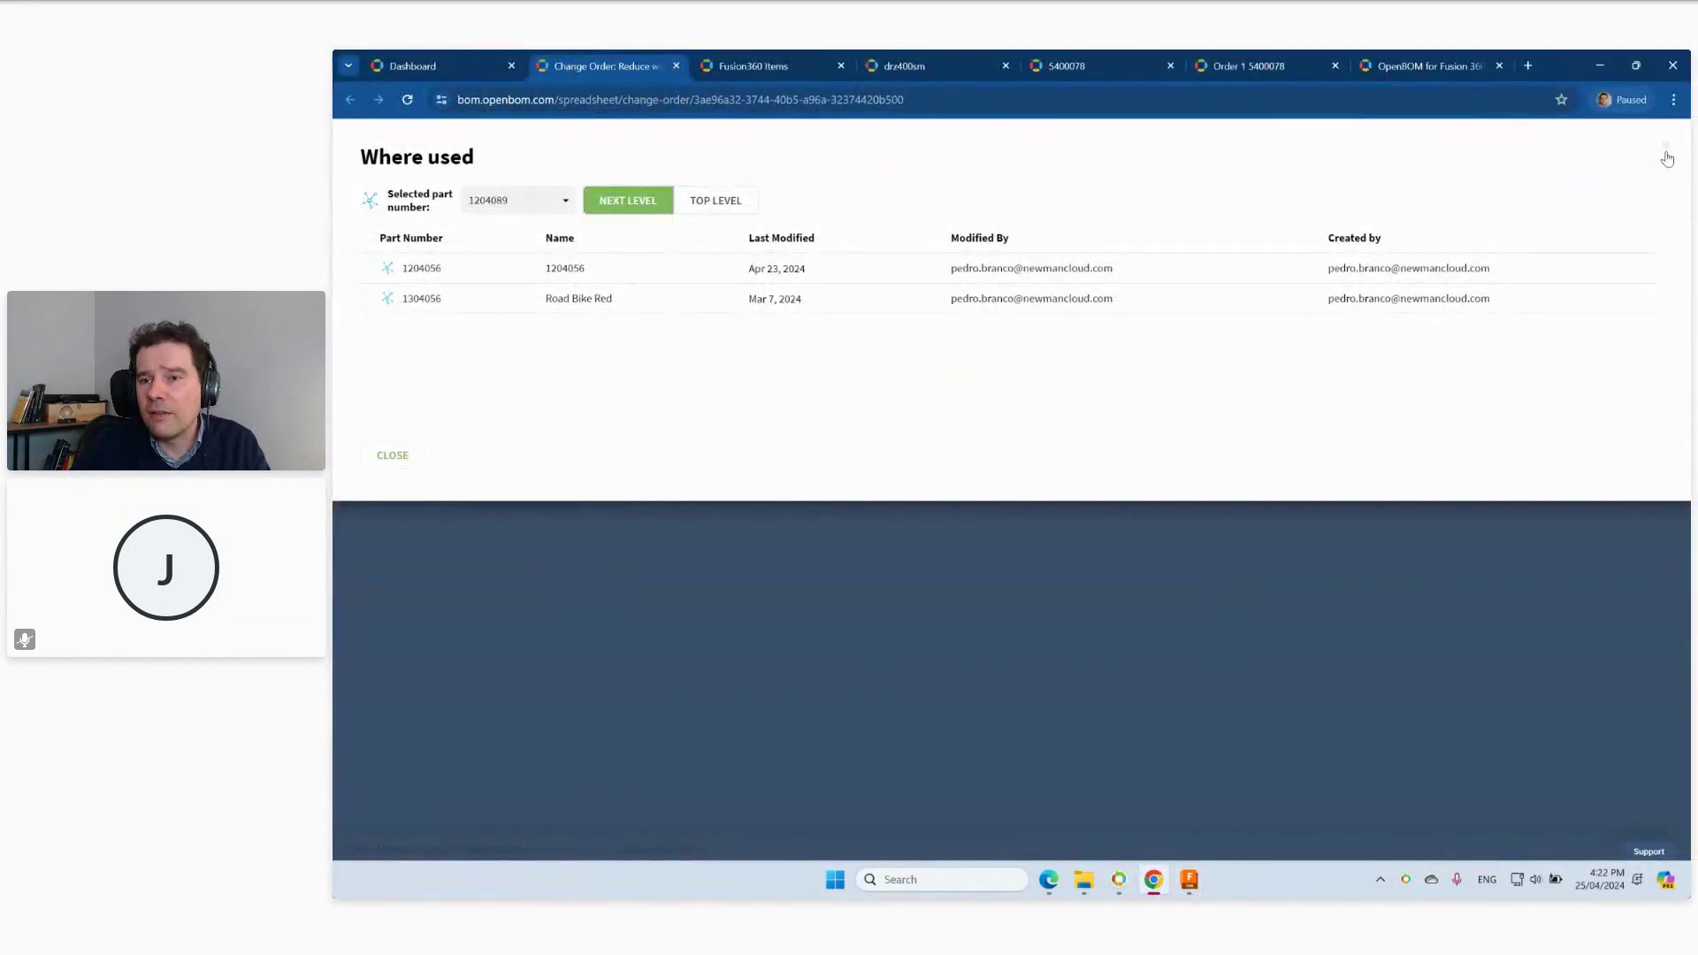
pyautogui.click(1662, 158)
pyautogui.click(1412, 67)
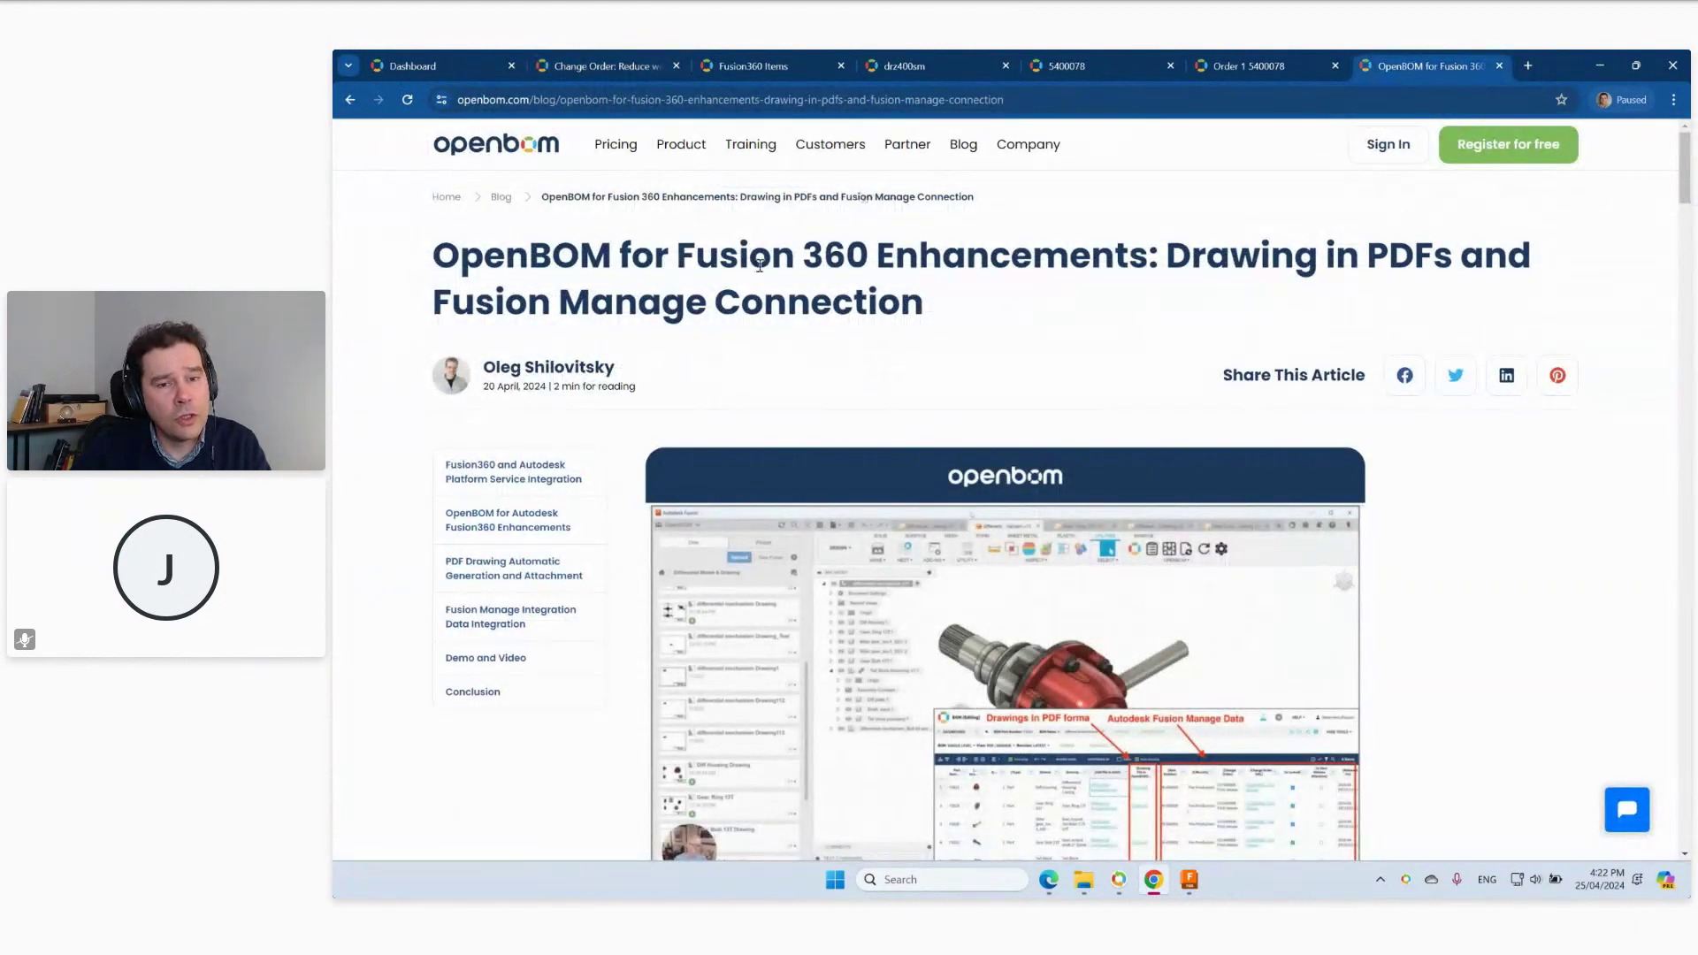
# Read down the post past PDF drawing attachment and Fusion Manage integration to Demo and Video.
pyautogui.scroll(-3, 987, 291)
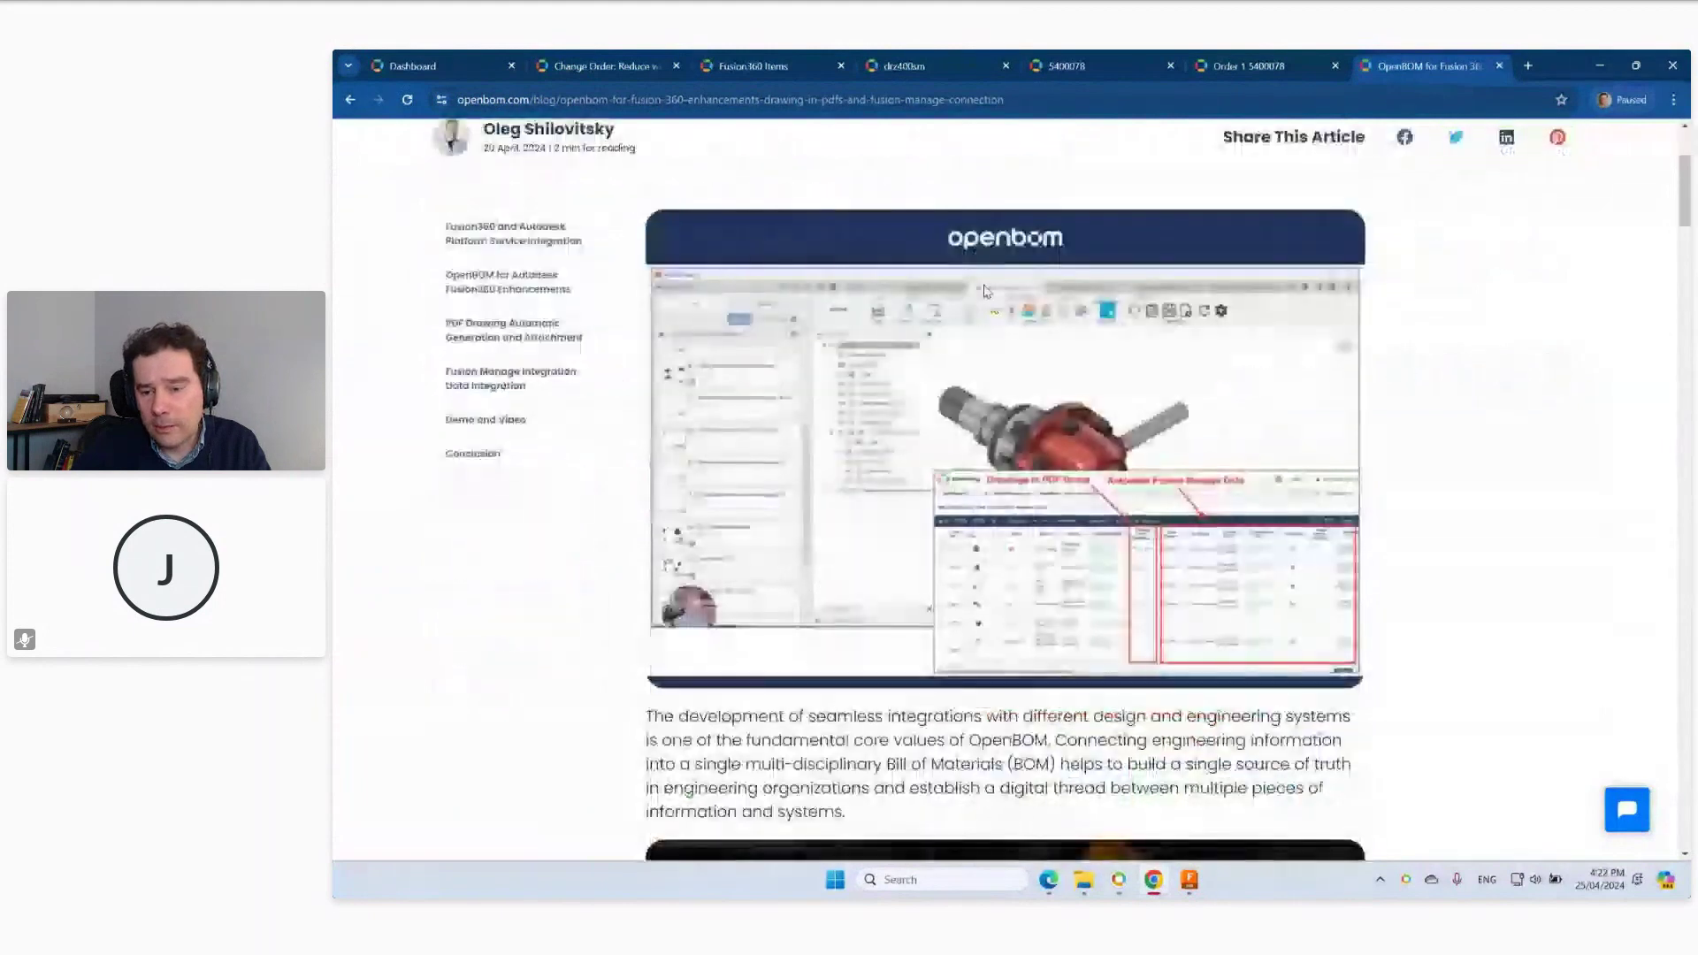
pyautogui.scroll(-2, 1113, 497)
pyautogui.scroll(-8, 1112, 497)
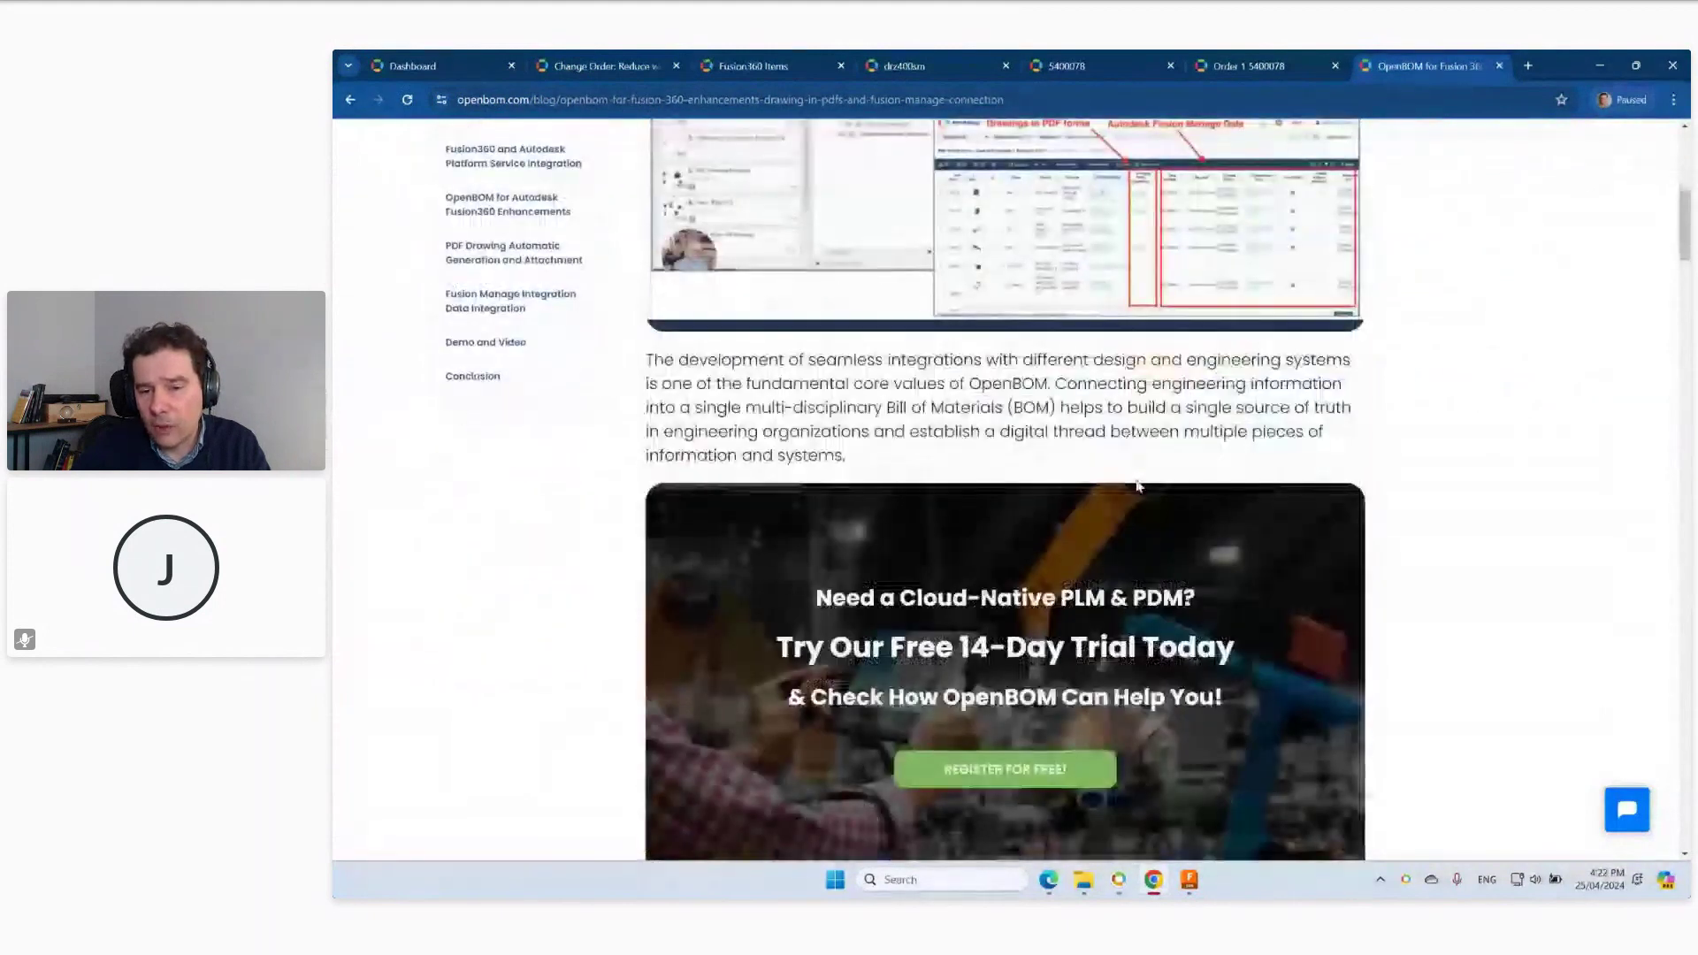
pyautogui.scroll(-5, 1130, 469)
pyautogui.scroll(-3, 1130, 470)
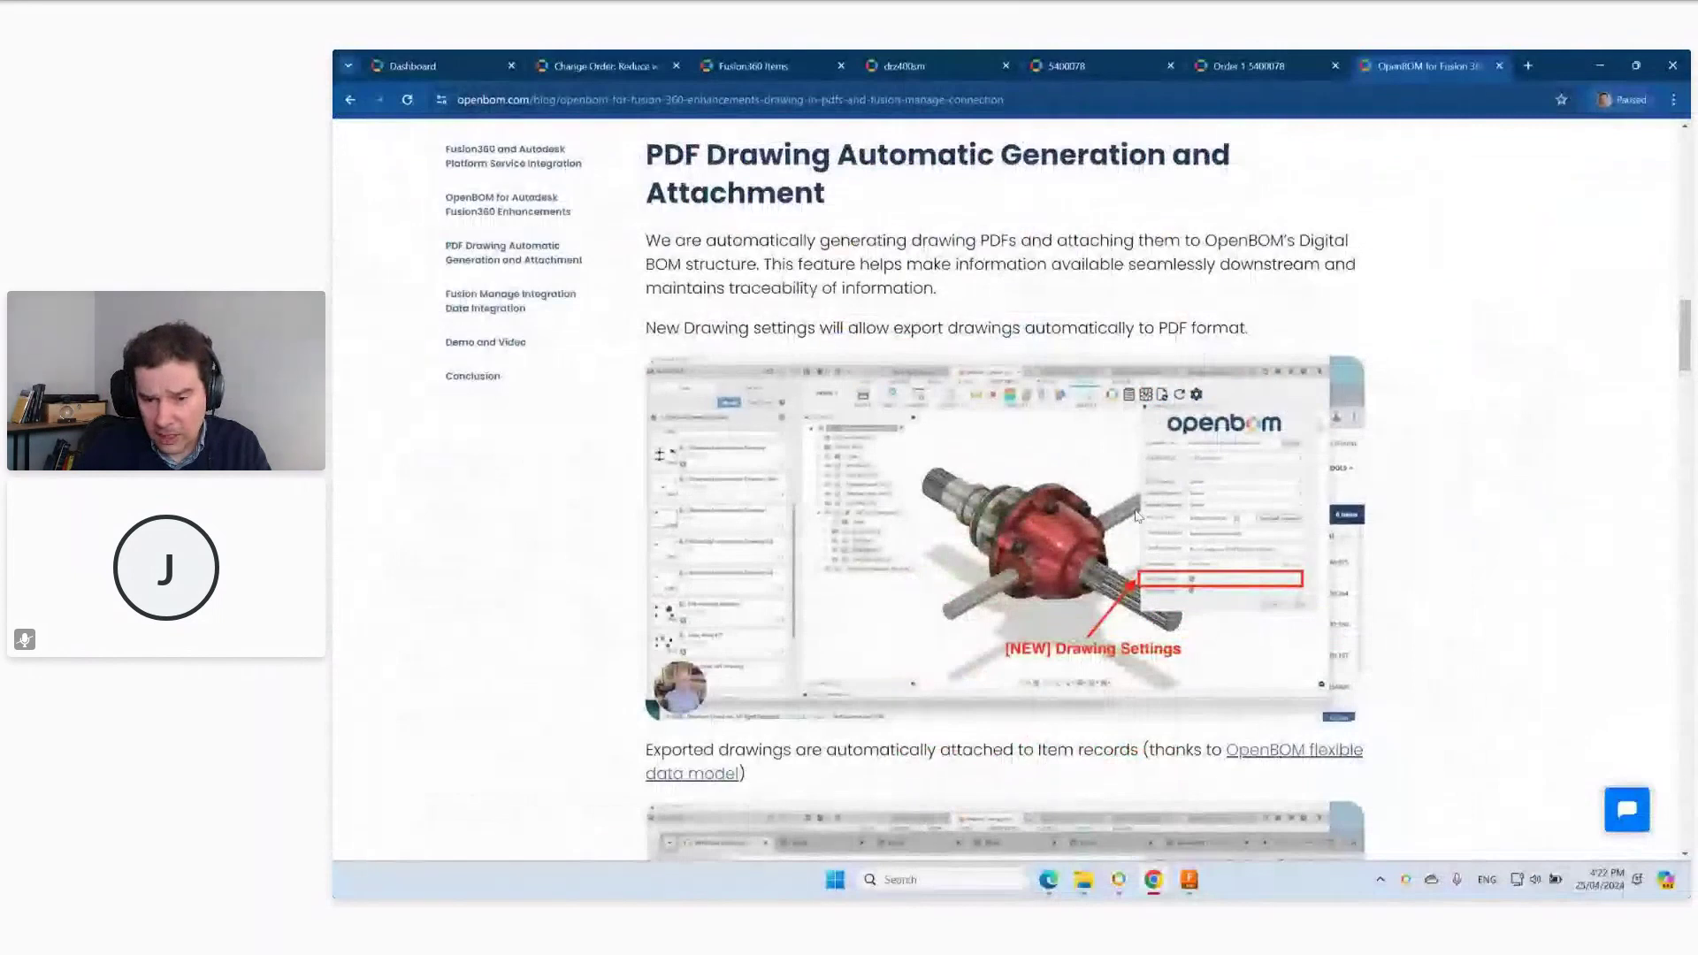
pyautogui.scroll(-4, 1129, 636)
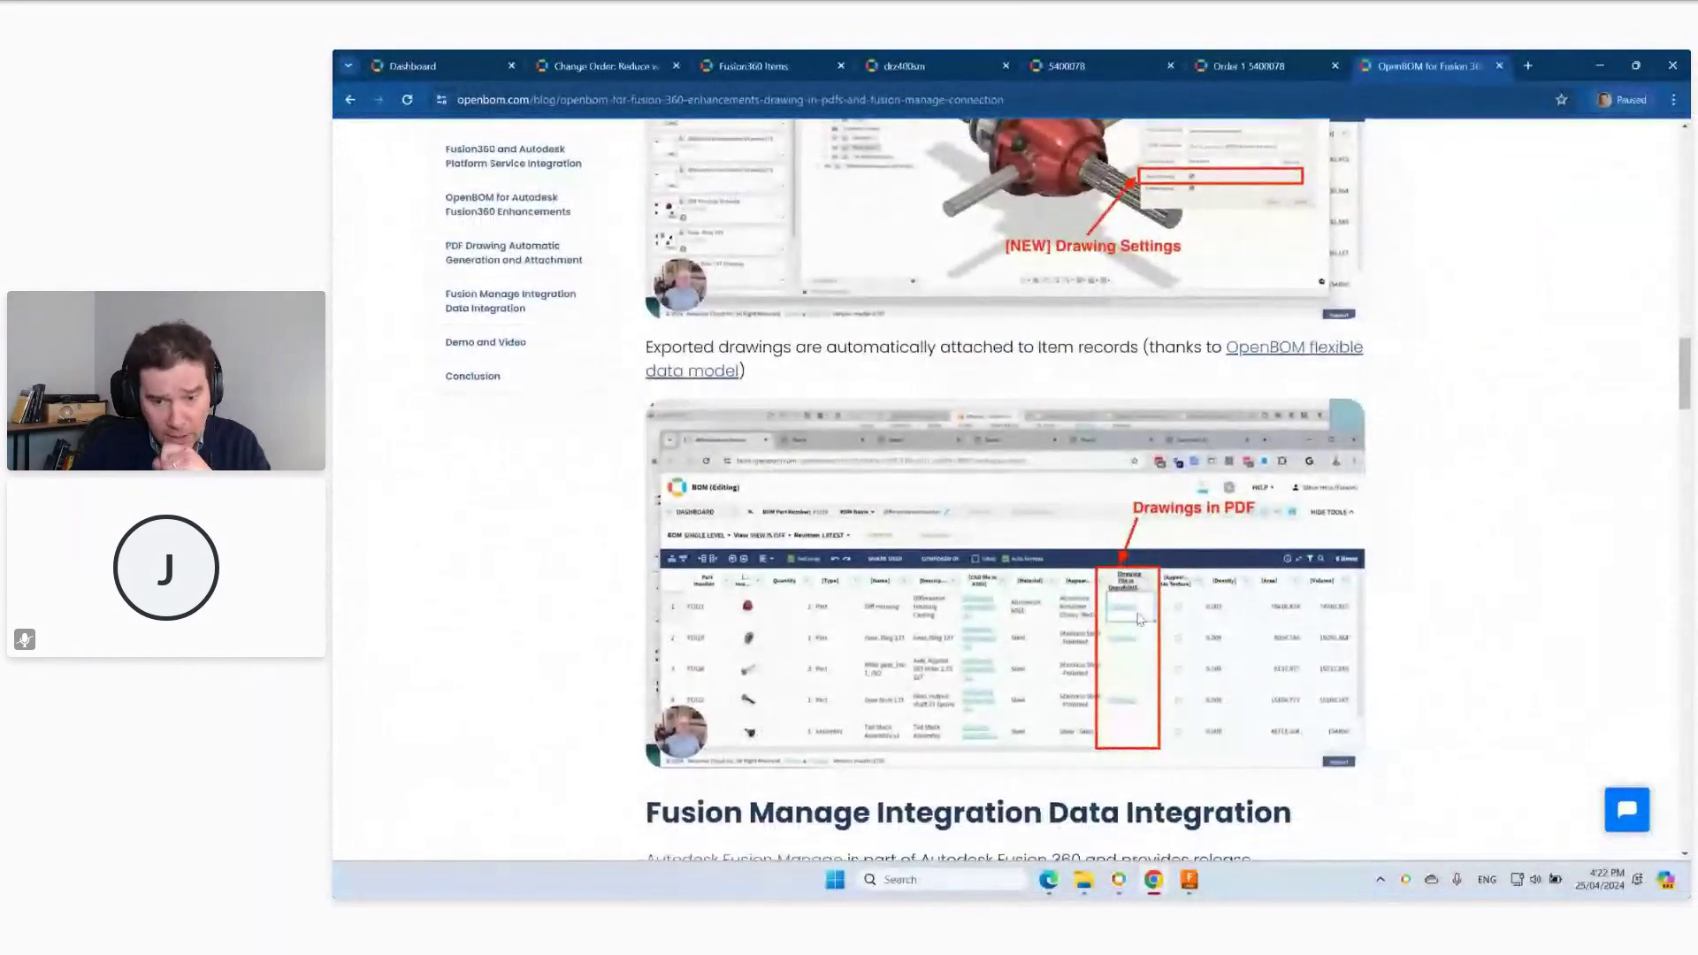
pyautogui.scroll(-2, 1135, 627)
pyautogui.scroll(-1, 1140, 619)
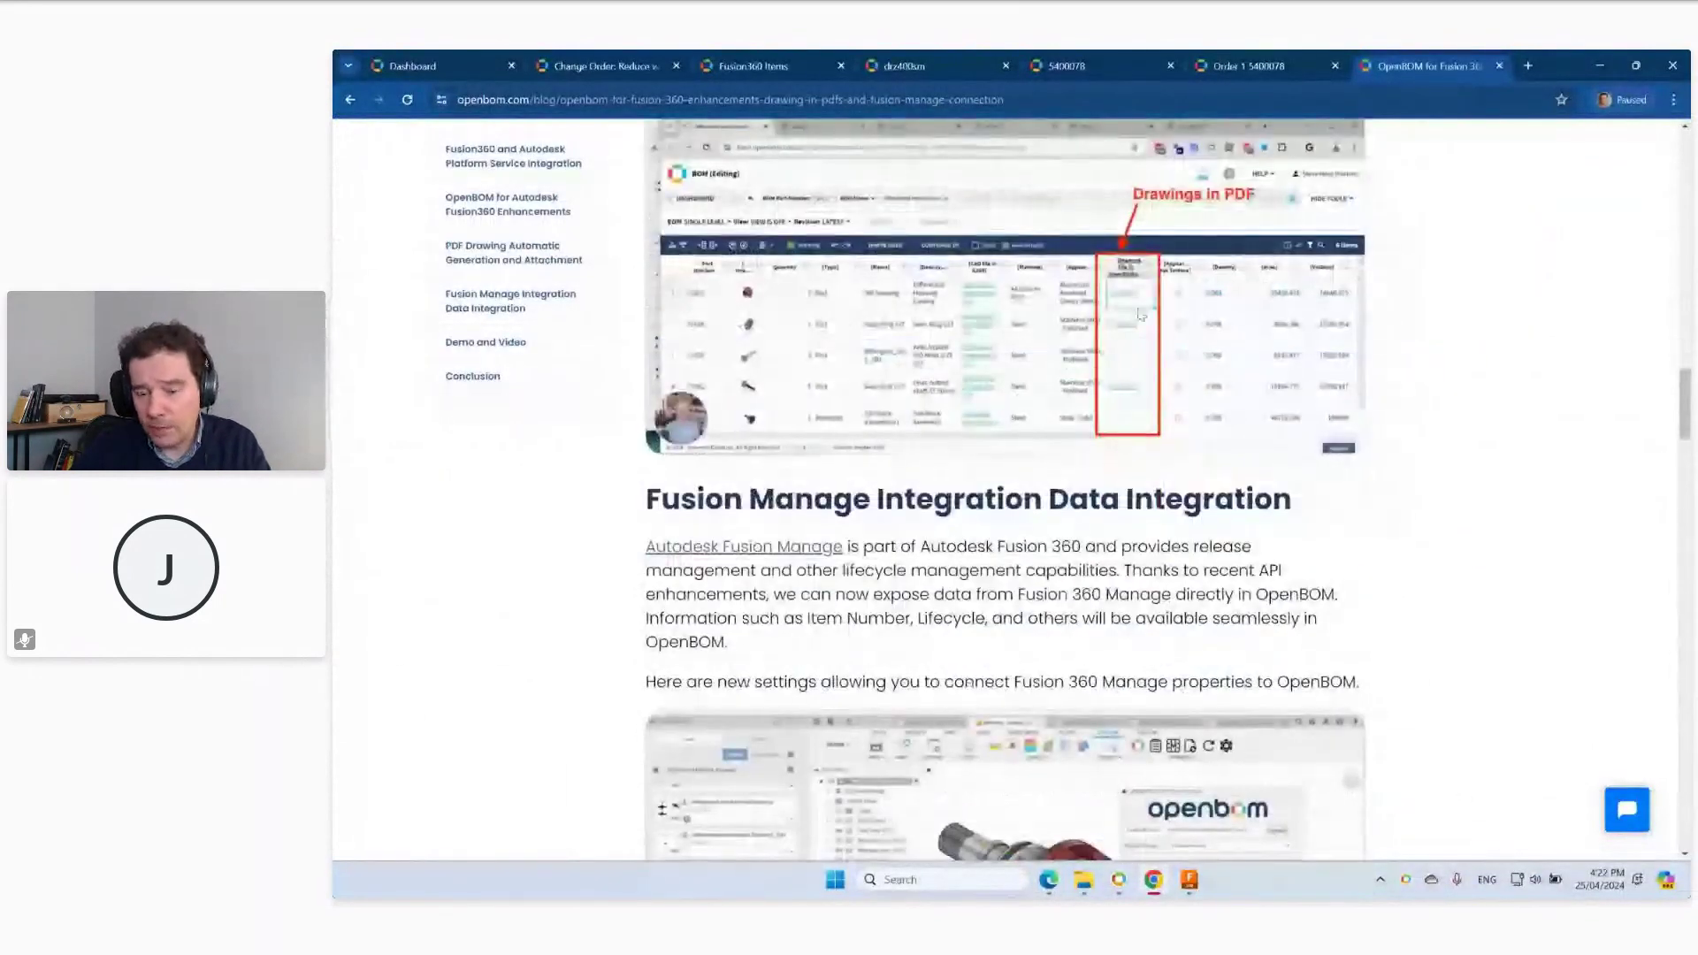
pyautogui.scroll(-1, 1132, 368)
pyautogui.scroll(-1, 1133, 368)
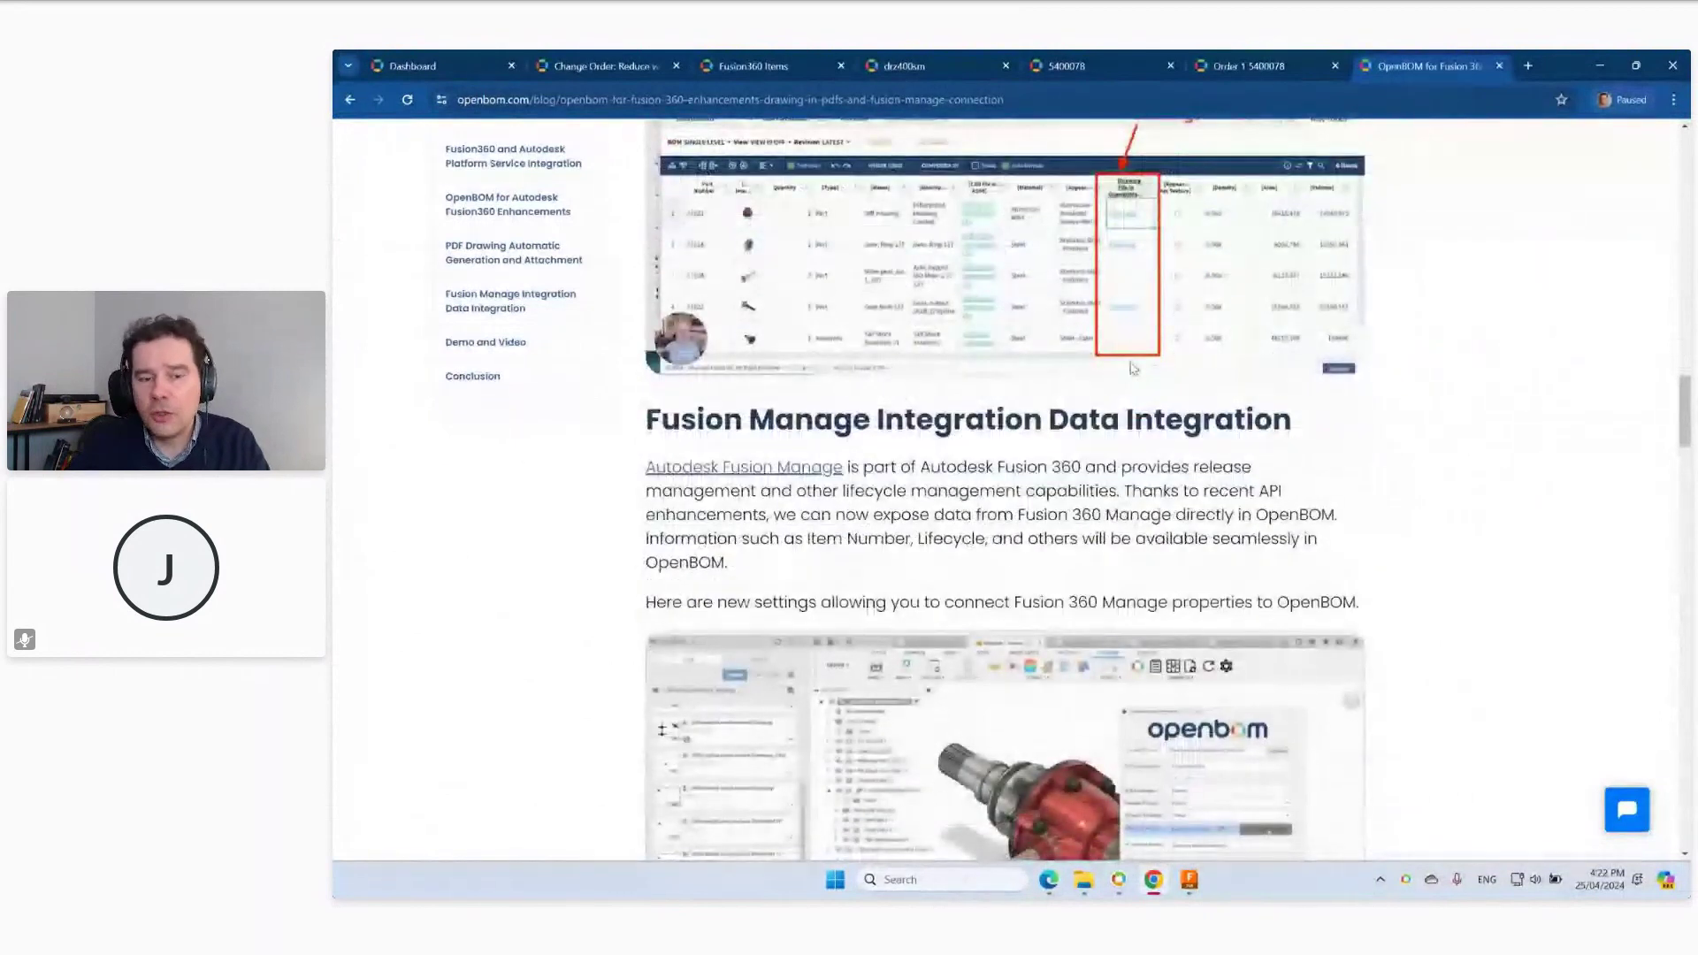
pyautogui.scroll(2, 1132, 368)
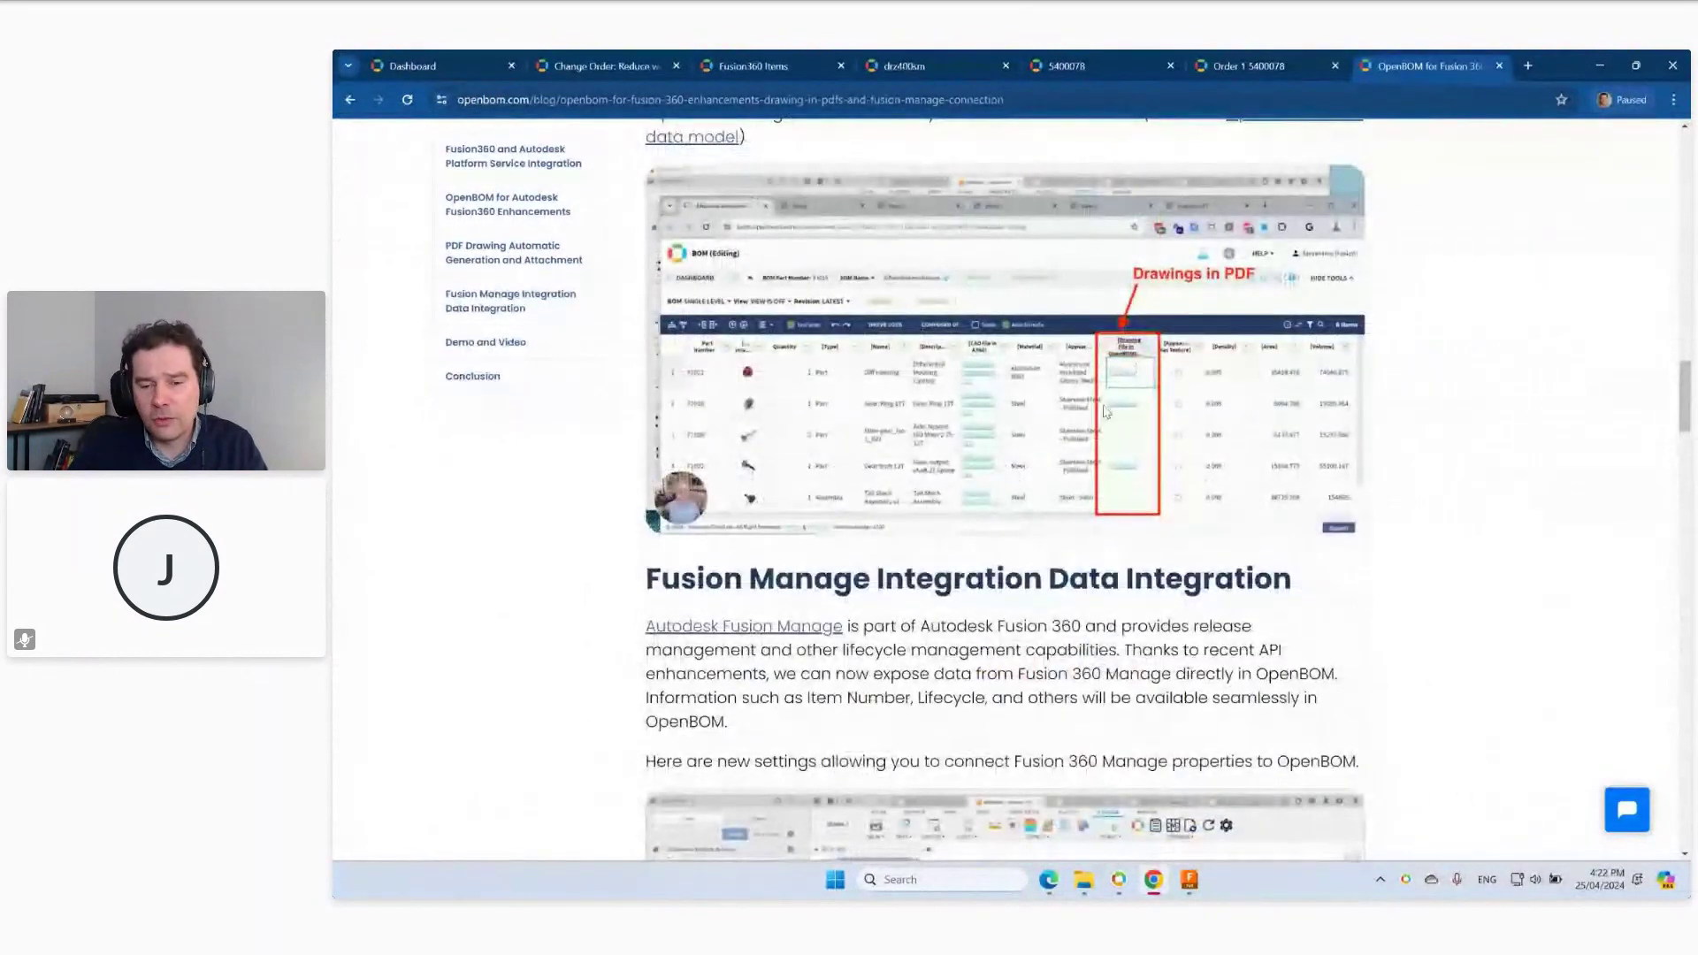
pyautogui.scroll(-3, 1106, 411)
pyautogui.scroll(-3, 1110, 399)
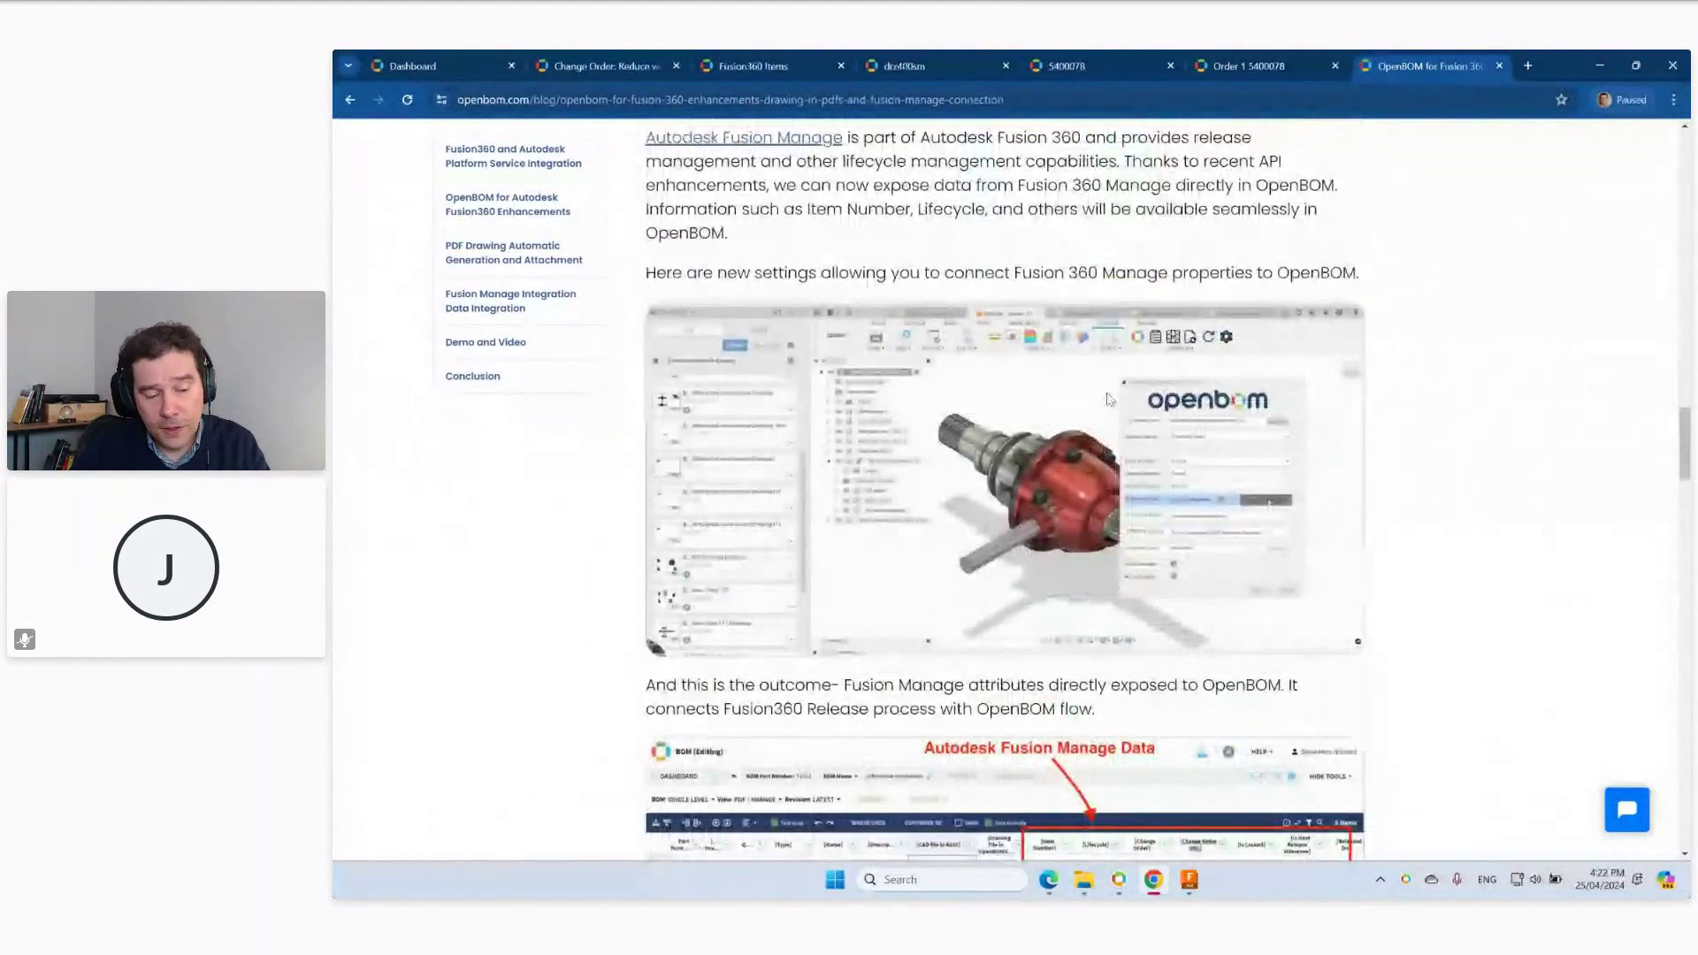
pyautogui.scroll(-5, 1110, 400)
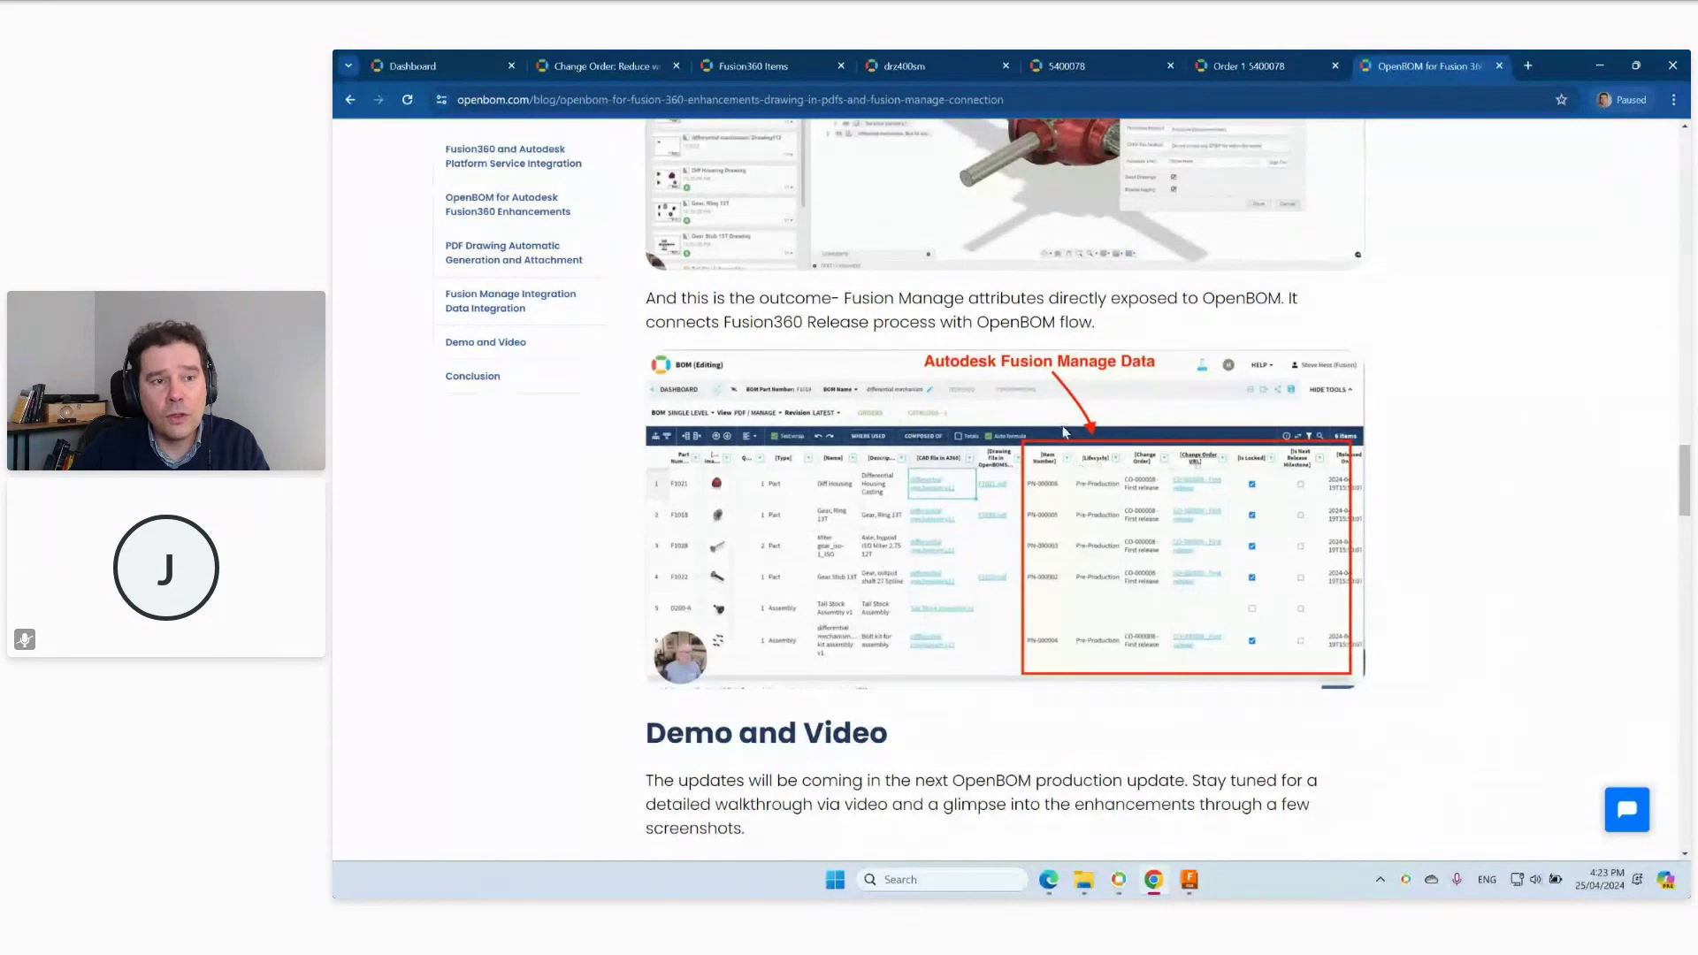
# Return to the dashboard's All Items grid of 143 items and start a search across them.
pyautogui.click(445, 76)
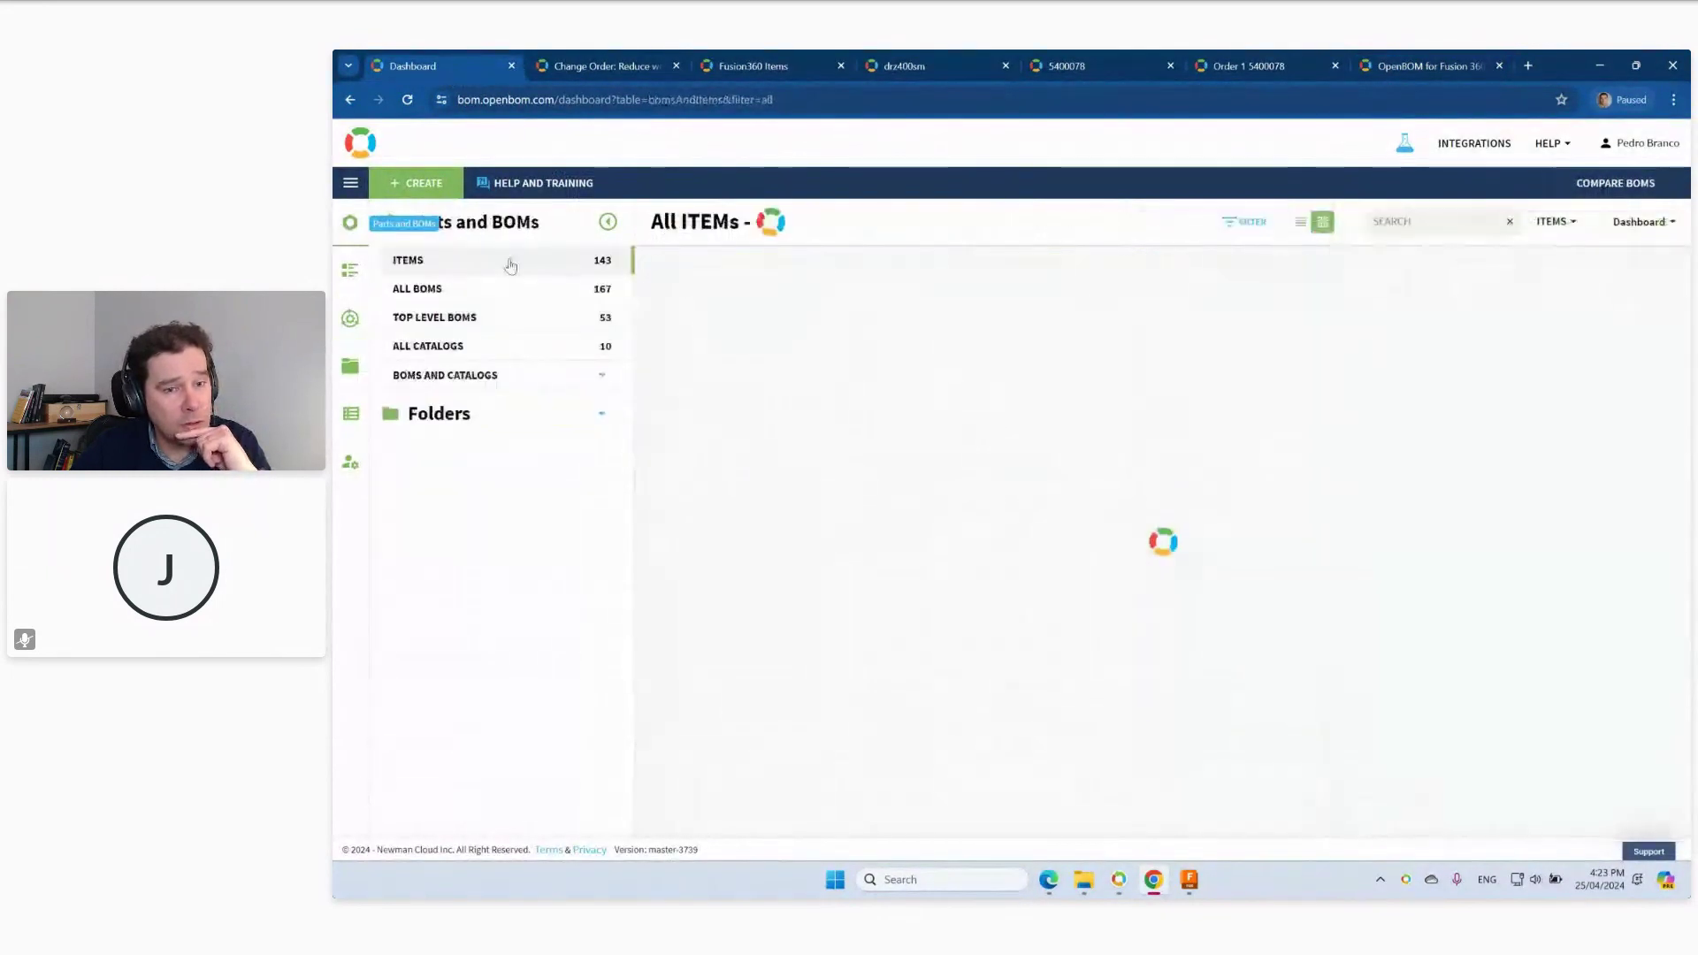
pyautogui.scroll(-3, 1150, 496)
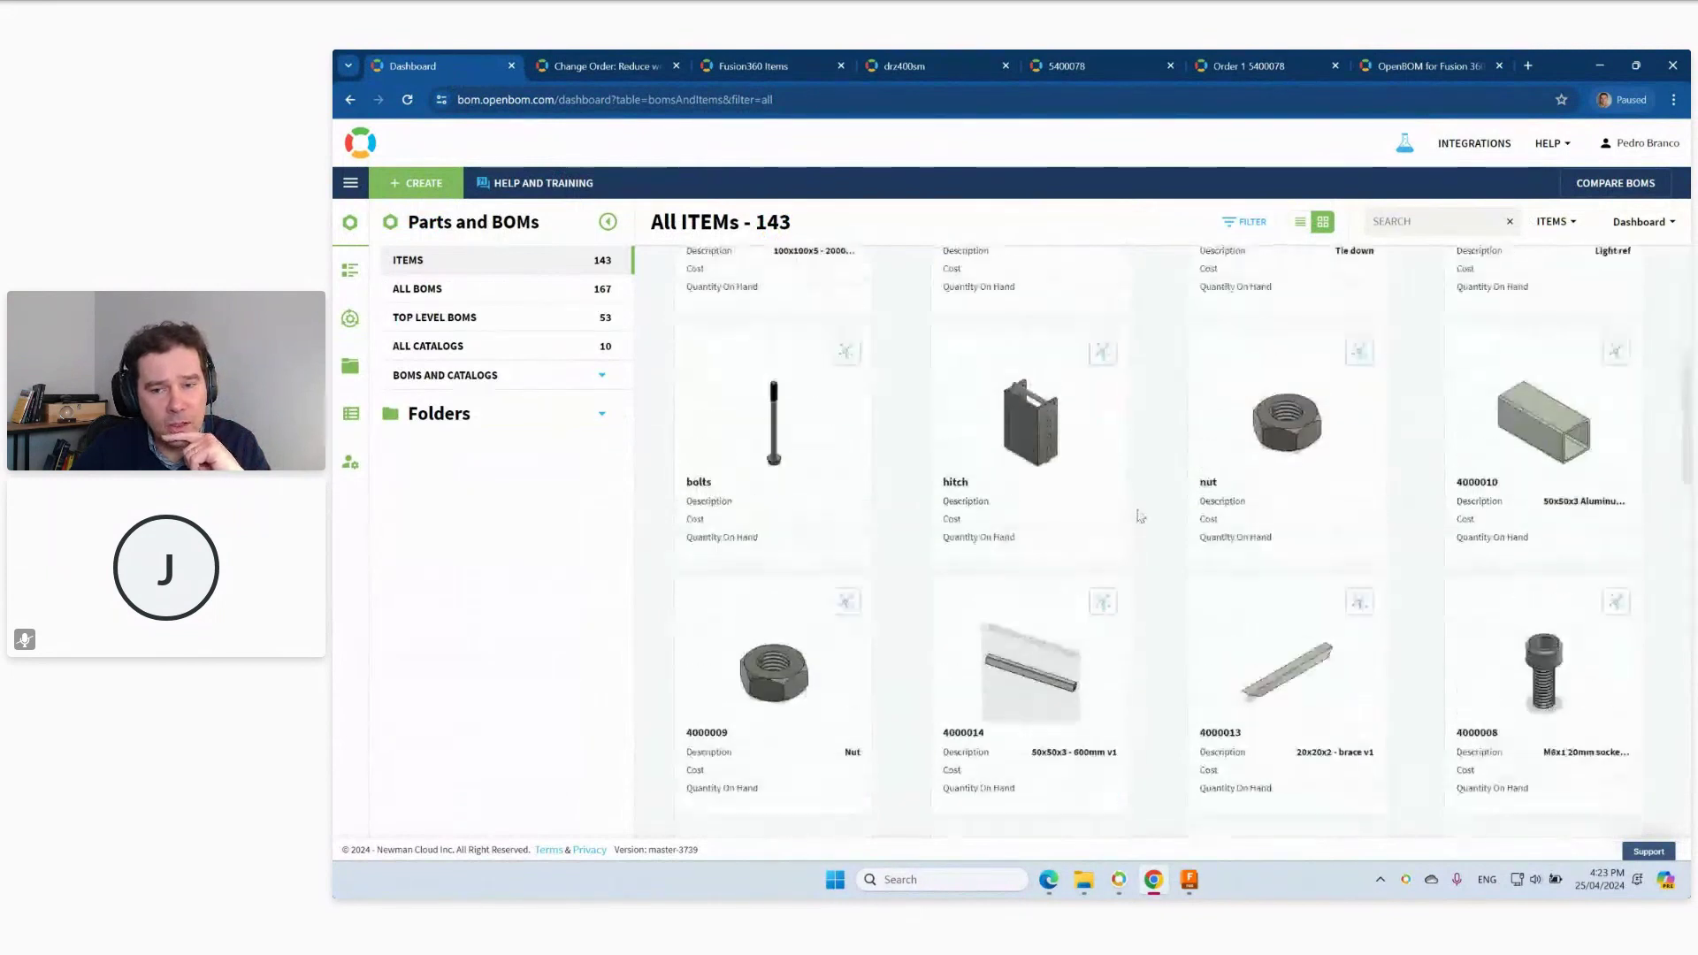
pyautogui.click(1405, 232)
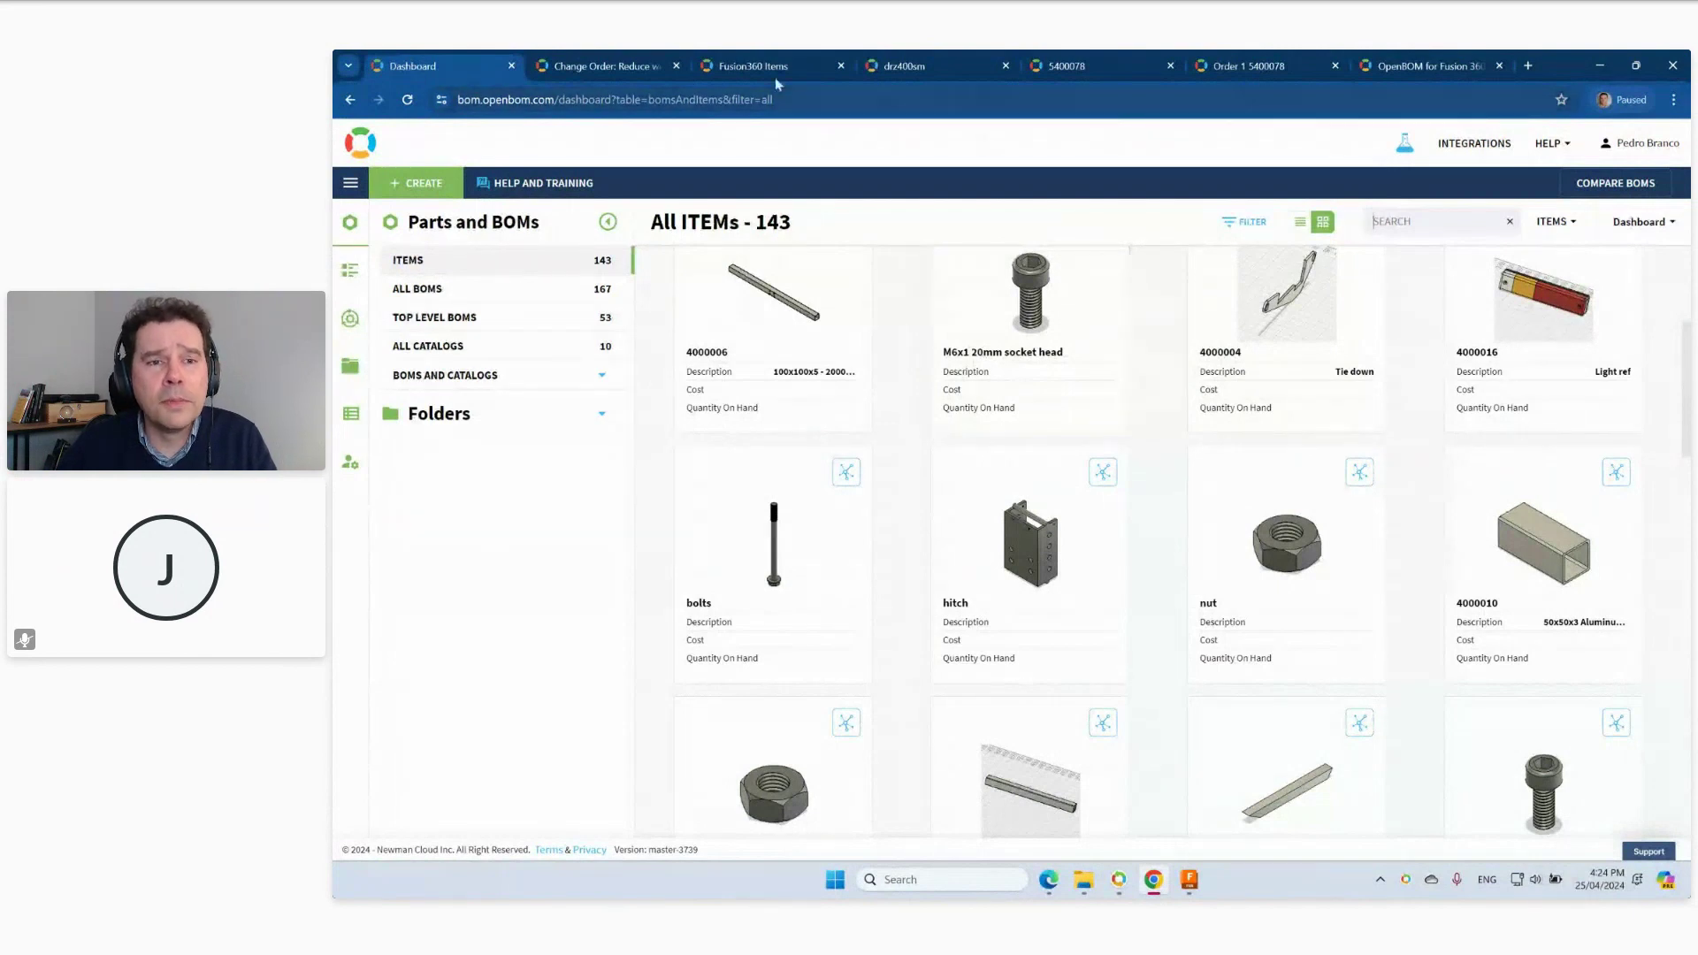
# Show the drz400sm BOM table without its tree view, then minimize the browser to the desktop.
pyautogui.click(963, 67)
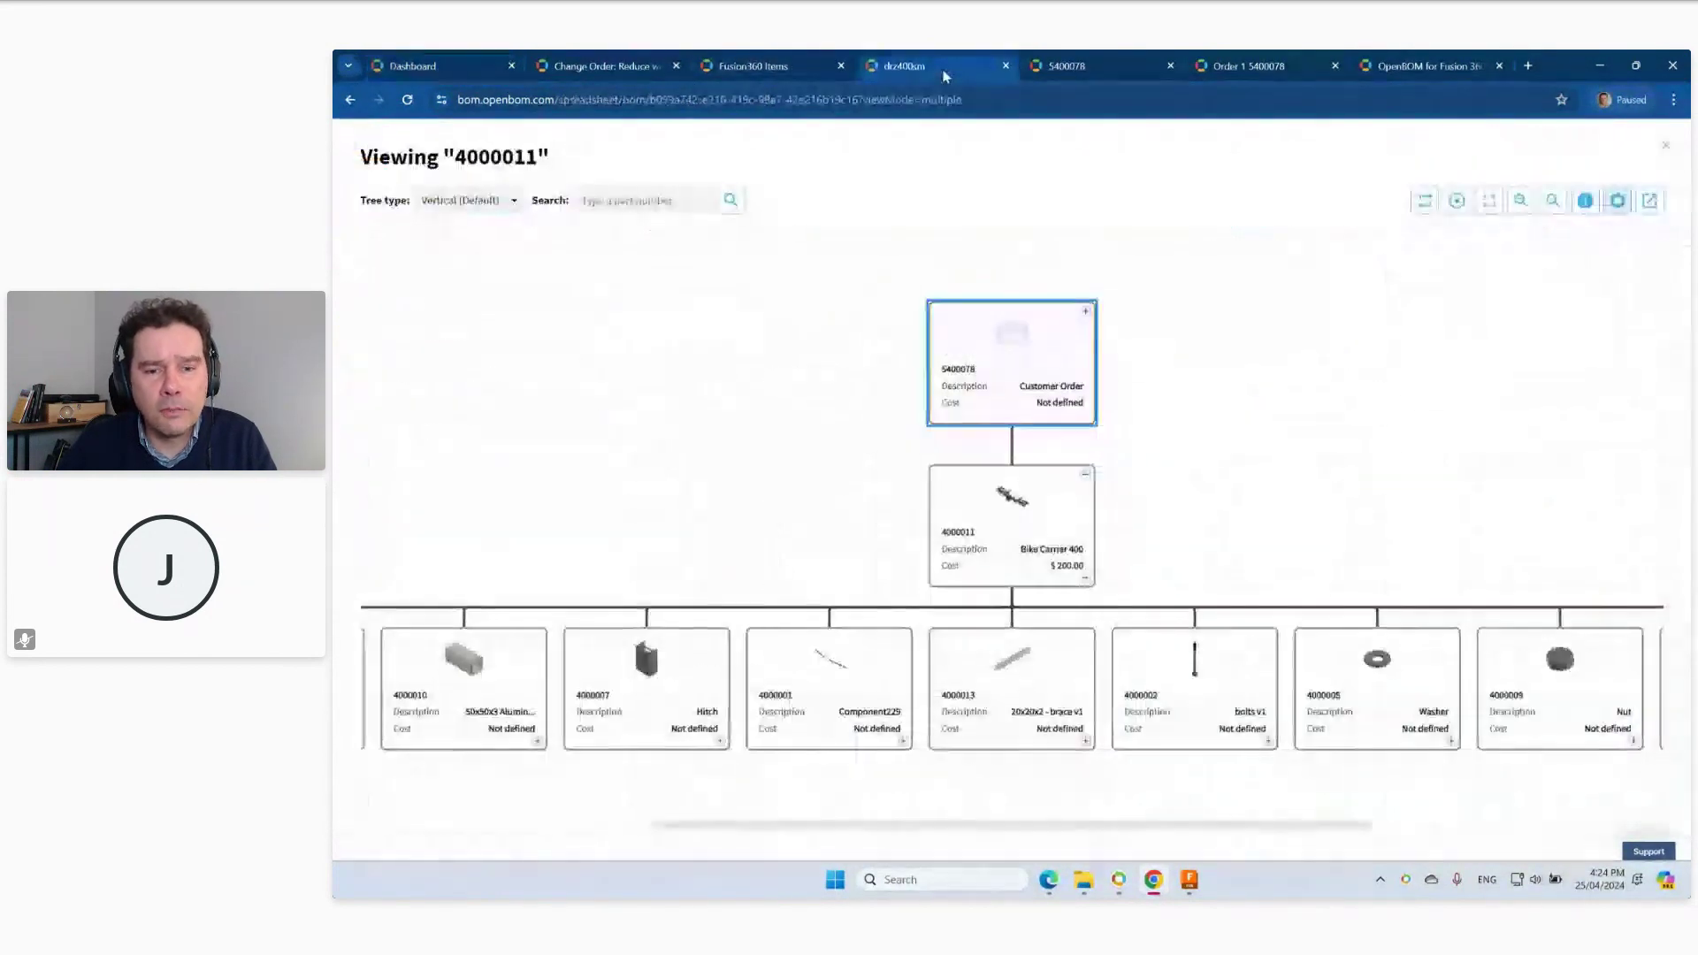
pyautogui.click(1663, 146)
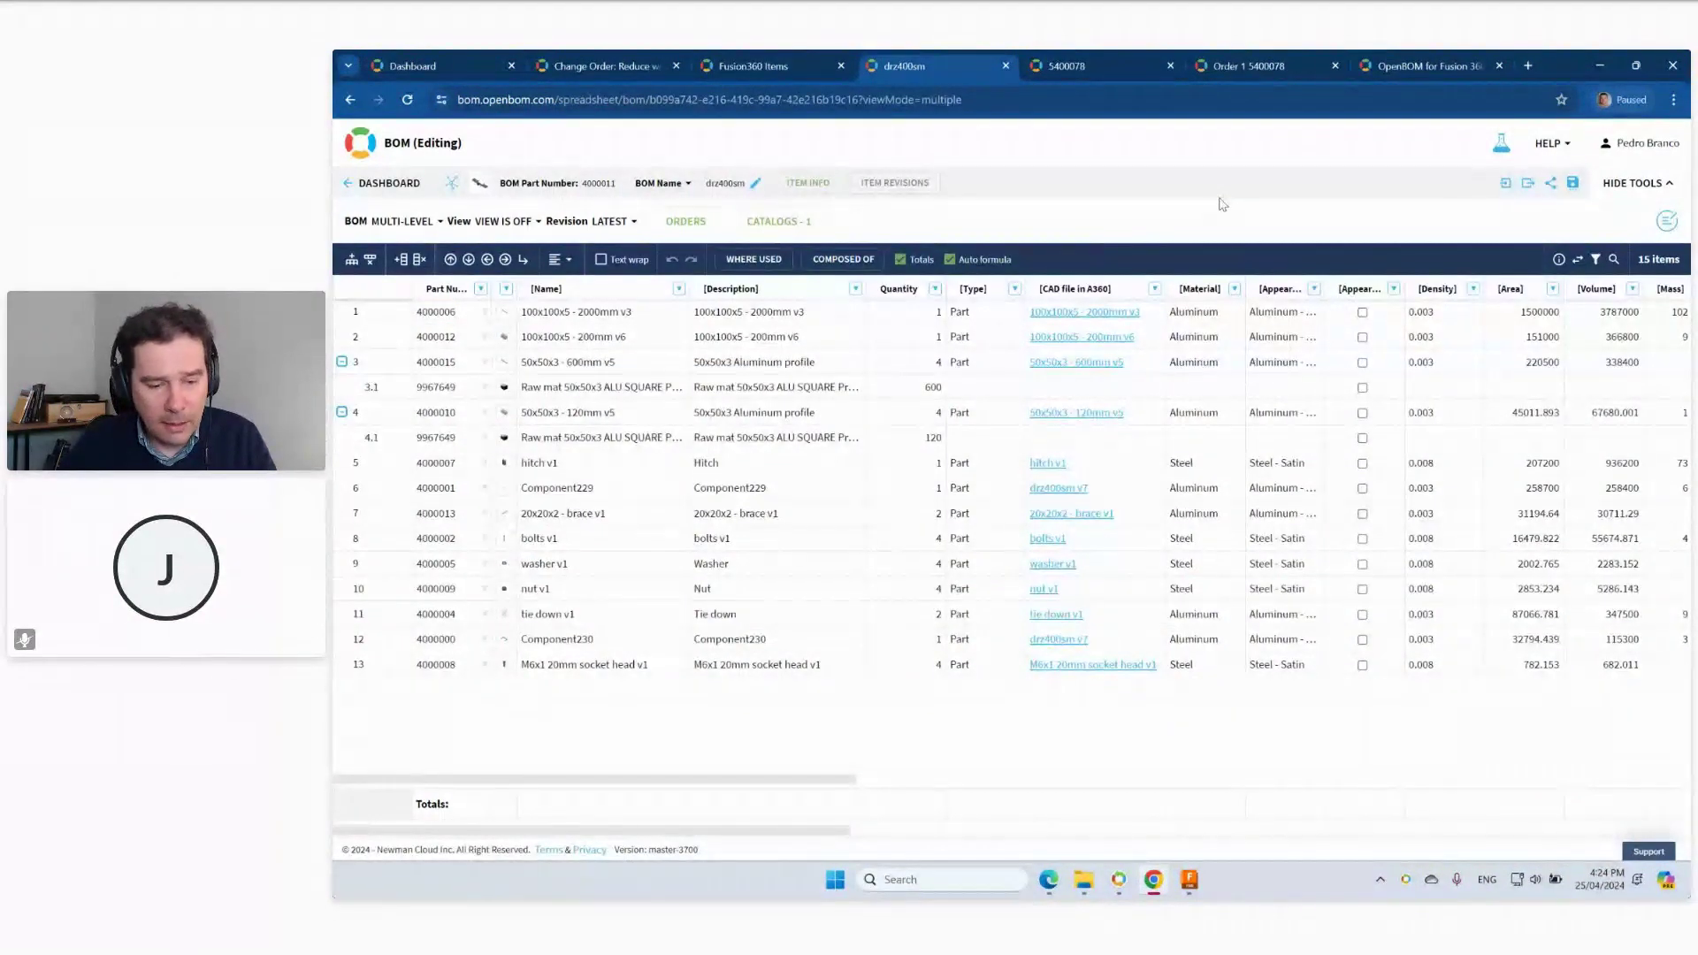
pyautogui.press('super+d')
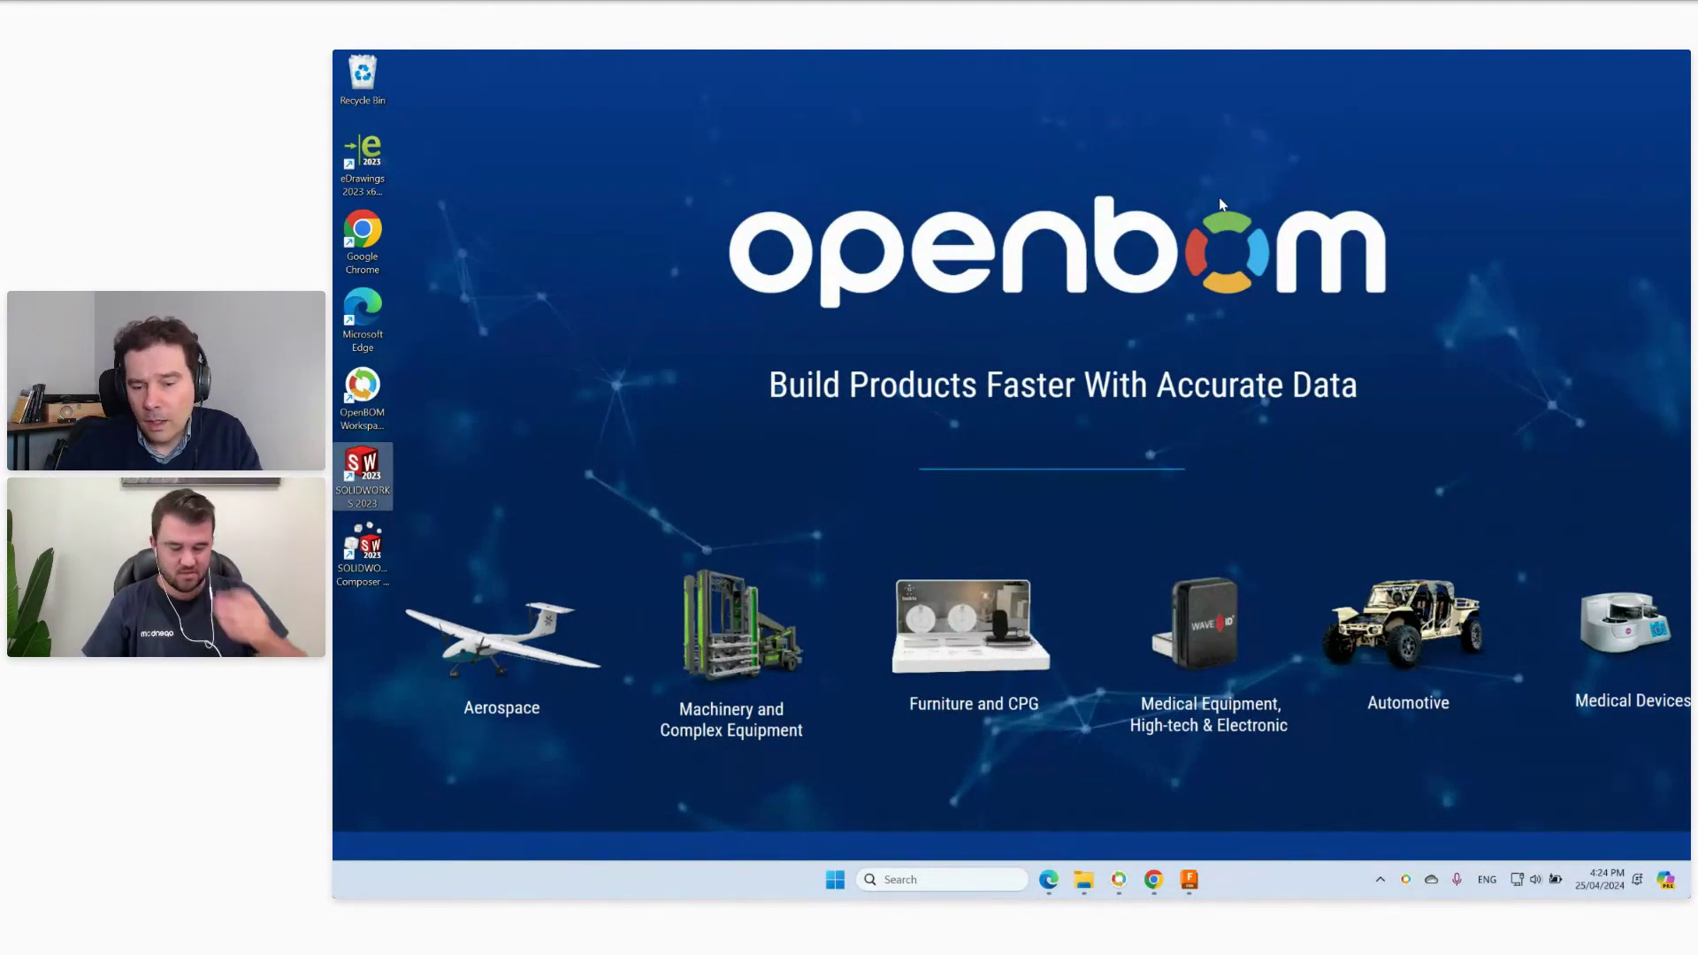
pyautogui.click(1158, 881)
pyautogui.click(424, 65)
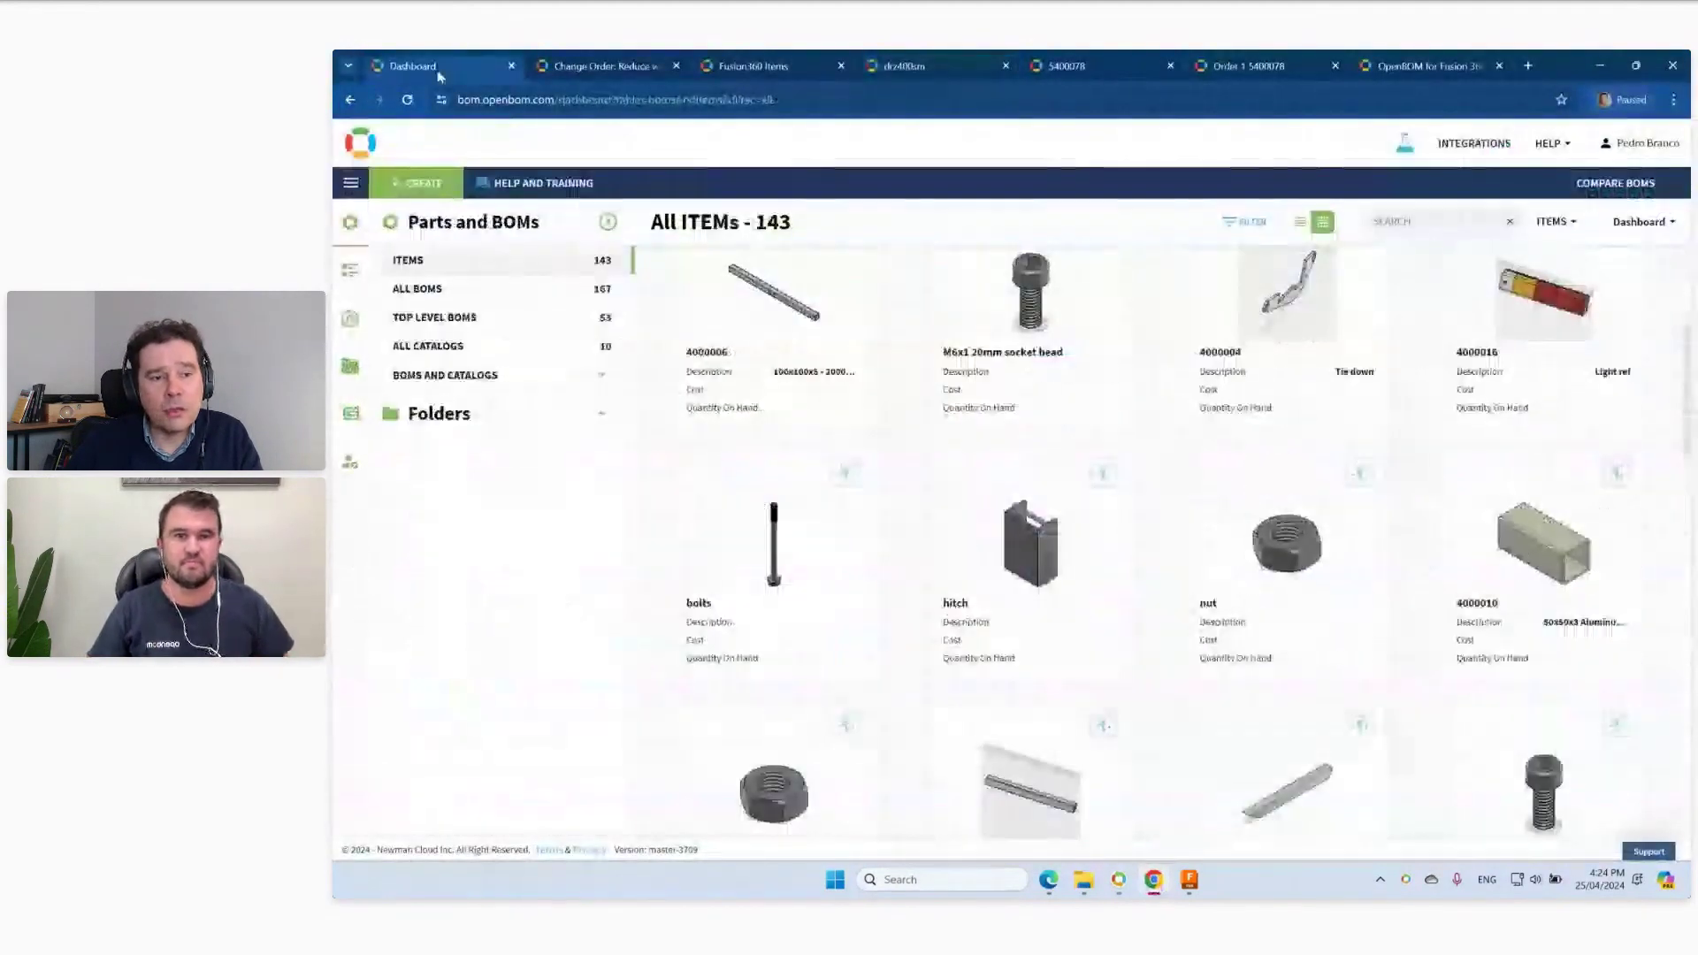
pyautogui.click(478, 324)
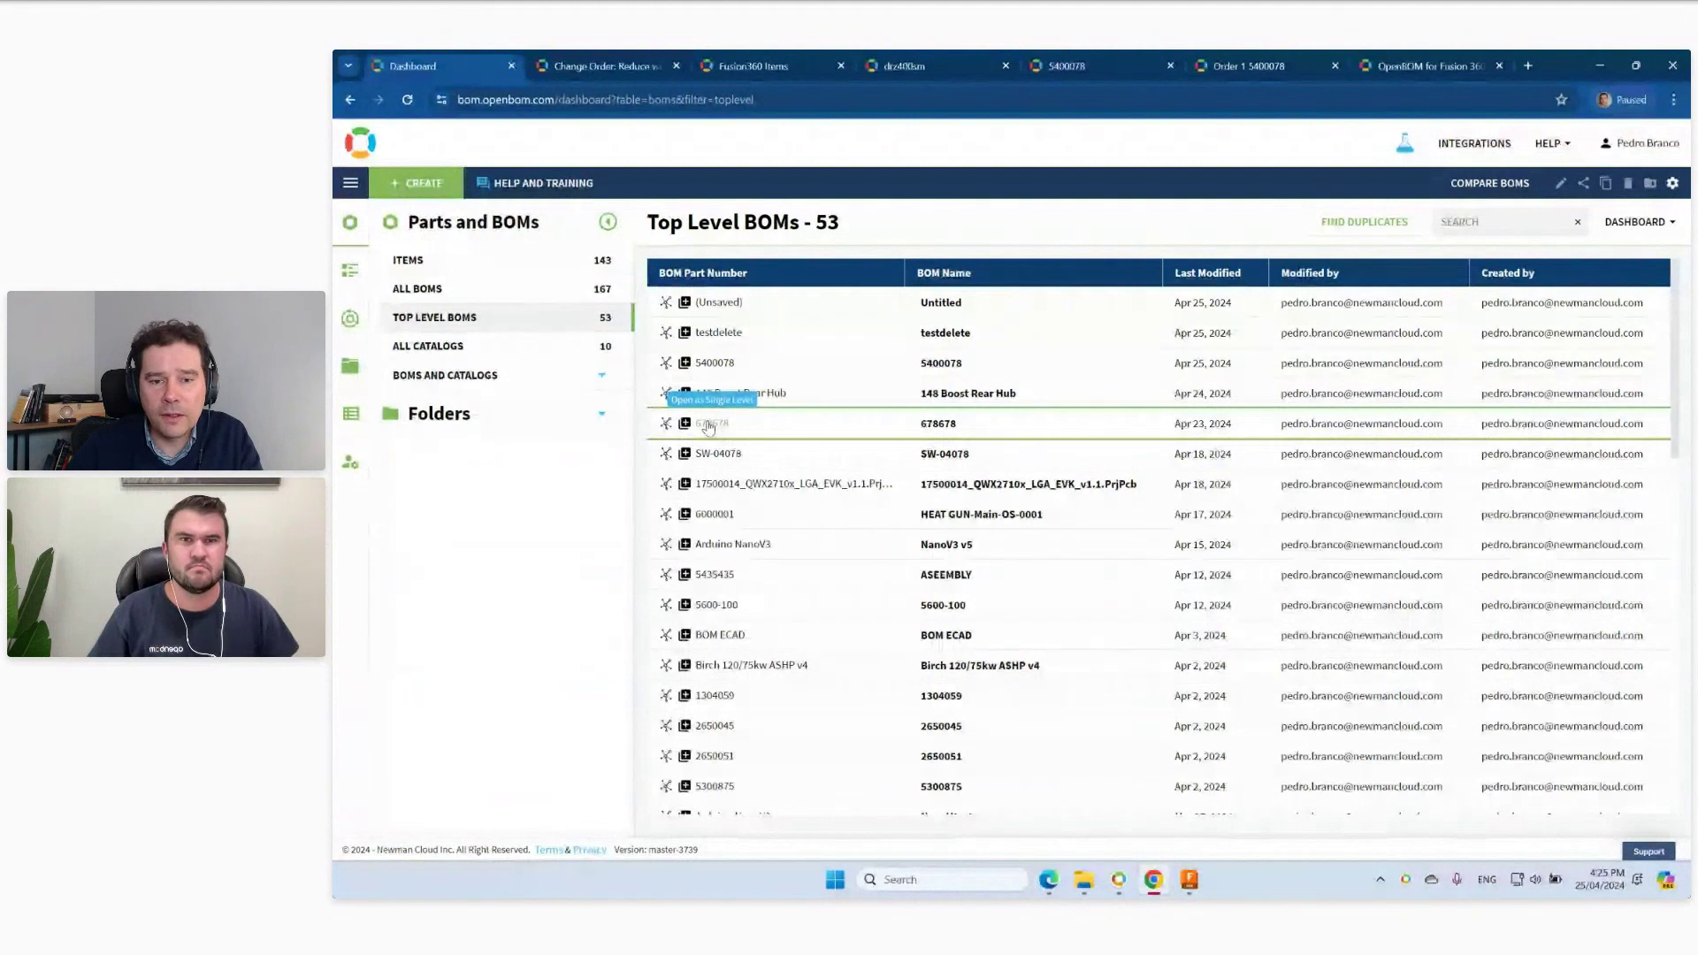
pyautogui.click(721, 366)
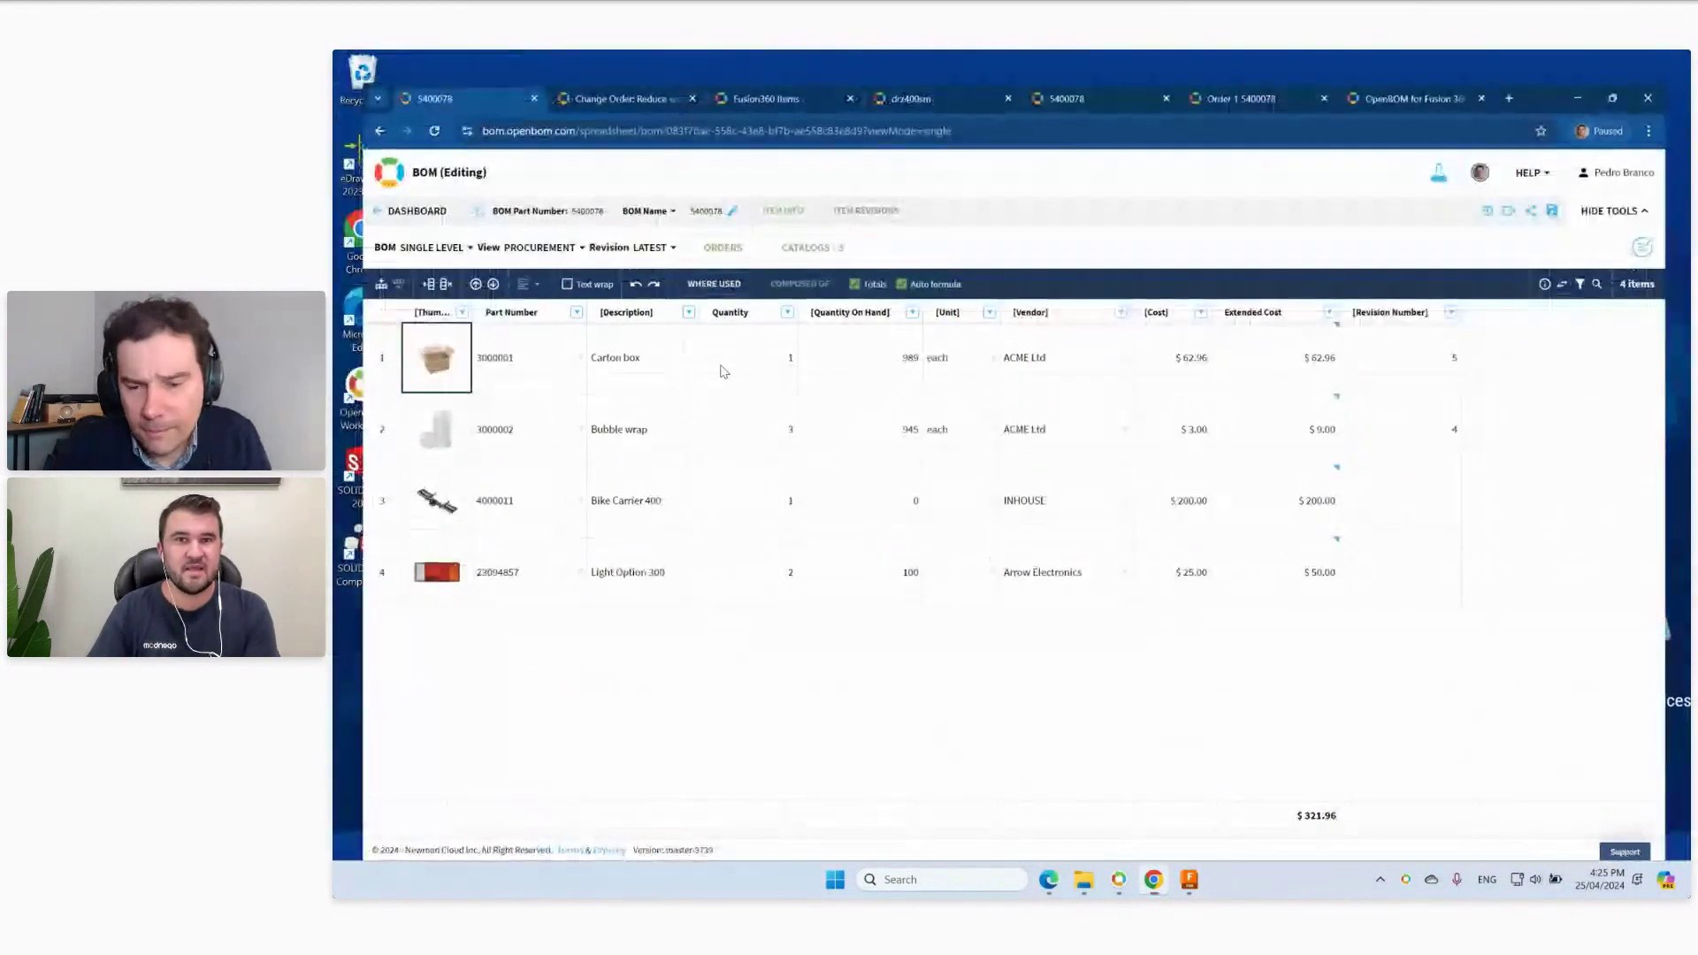
pyautogui.press('super+d')
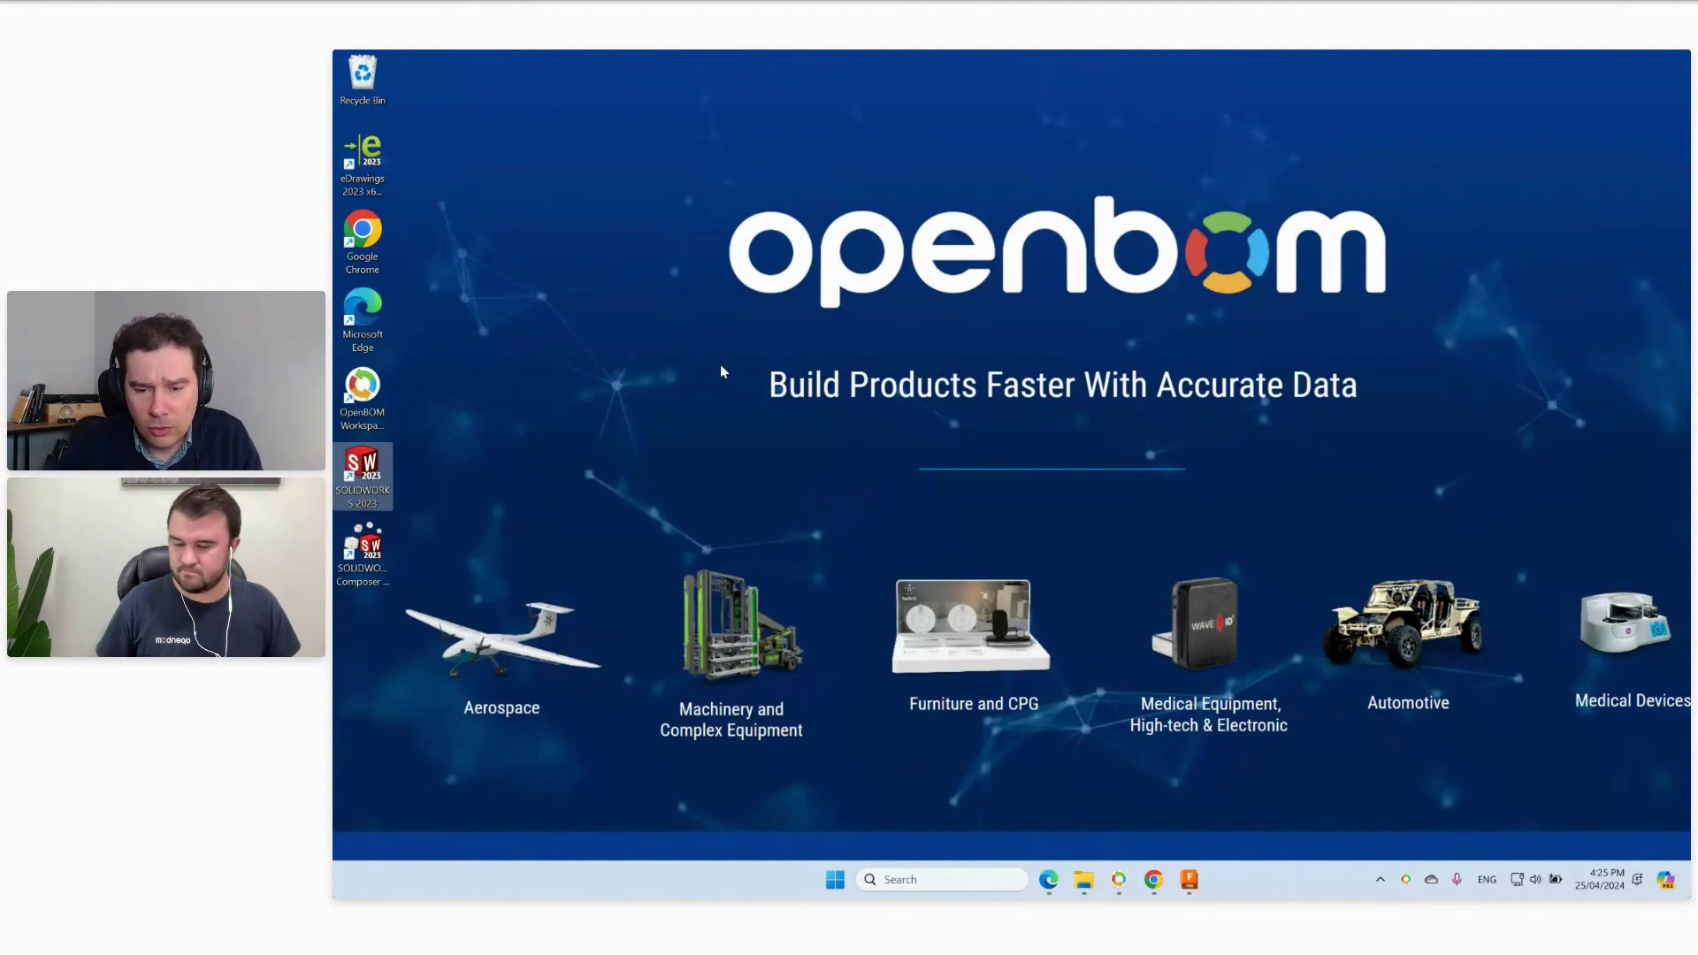
# From the dashboard's SolidWorks Items catalog, open the Table Top Assembly 1304059 BOM.
pyautogui.click(1153, 879)
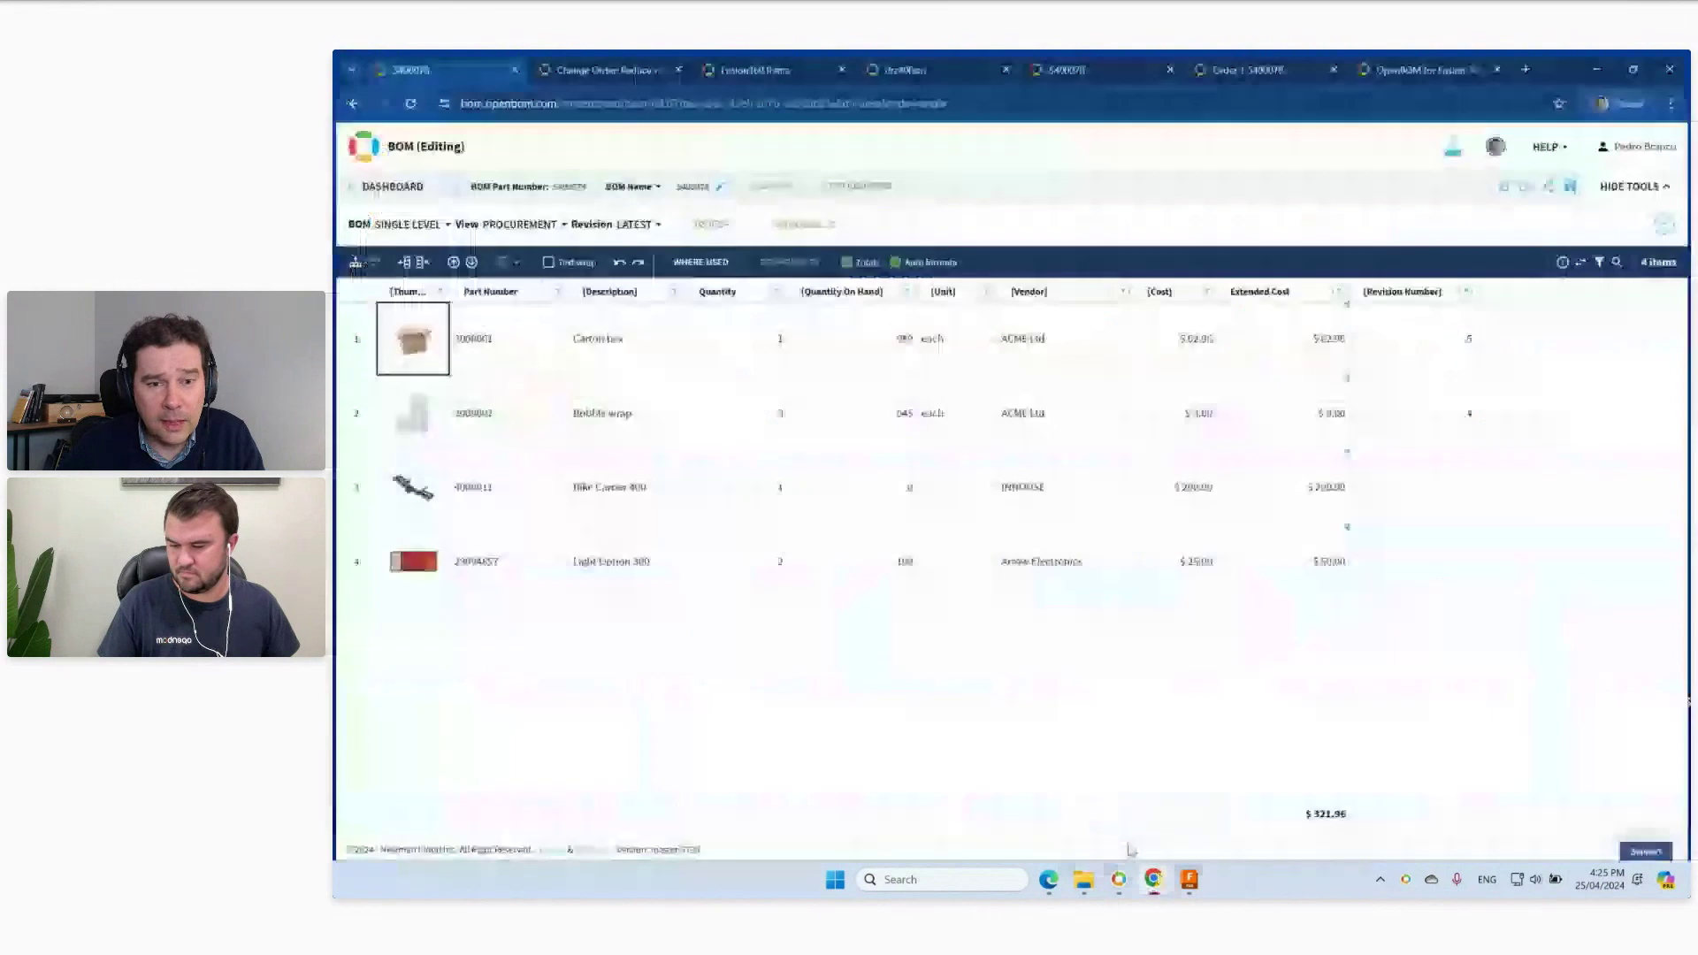
pyautogui.click(389, 183)
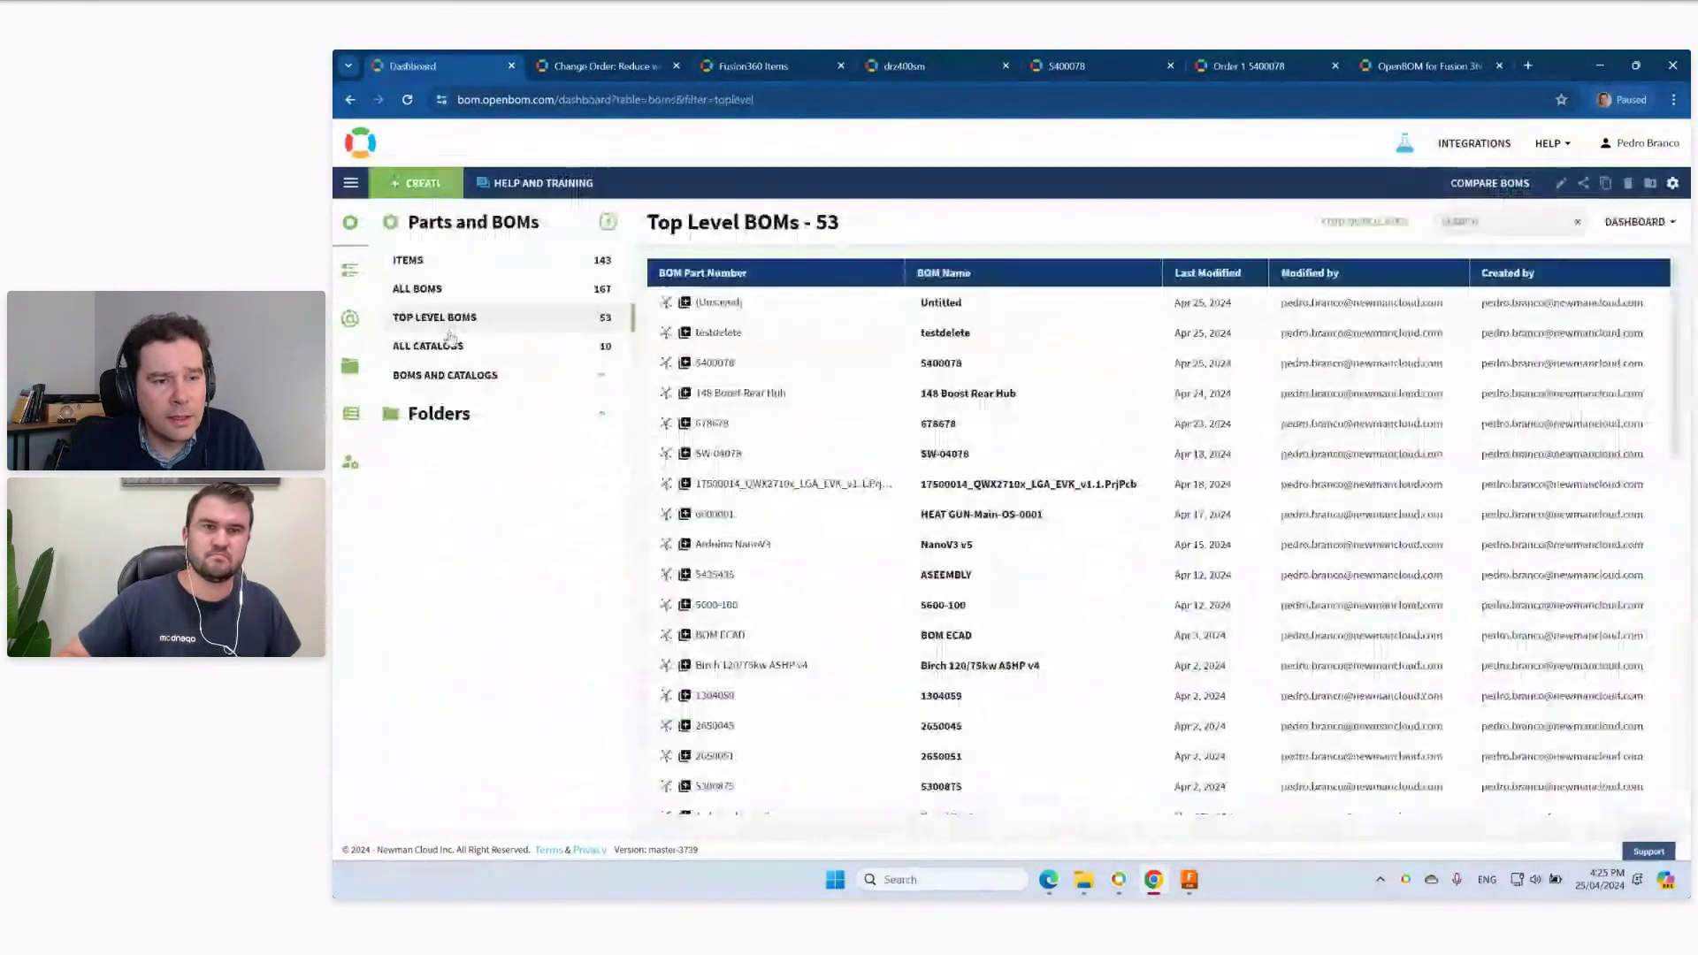
pyautogui.click(451, 337)
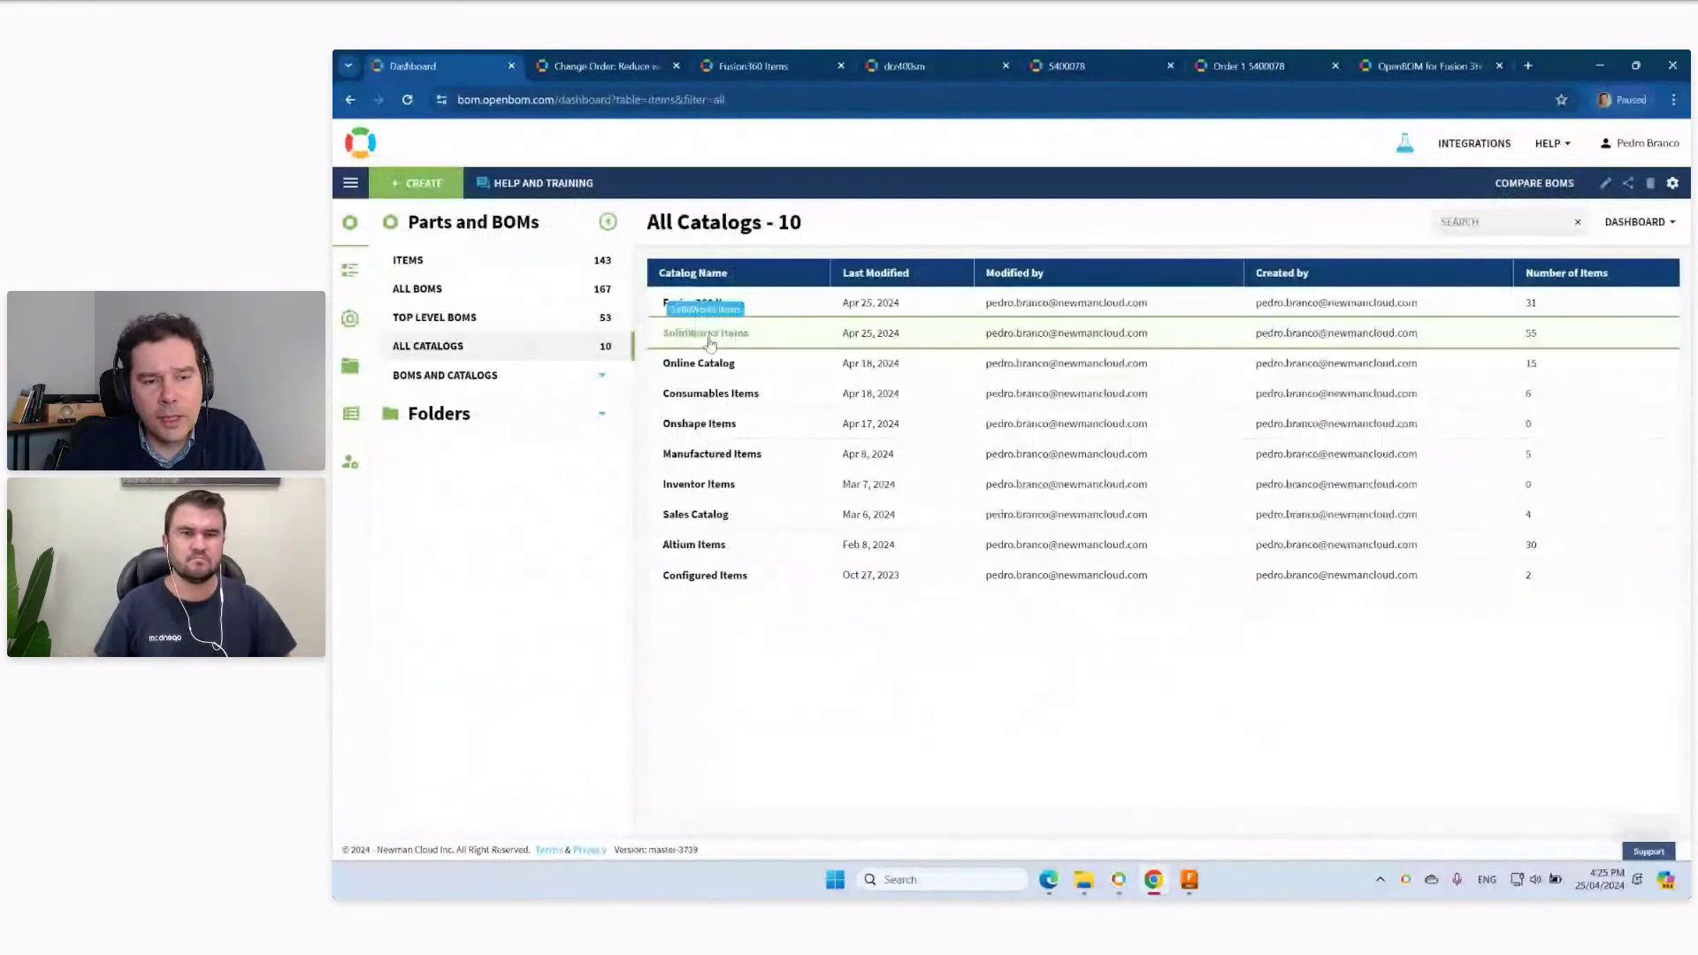
pyautogui.click(715, 342)
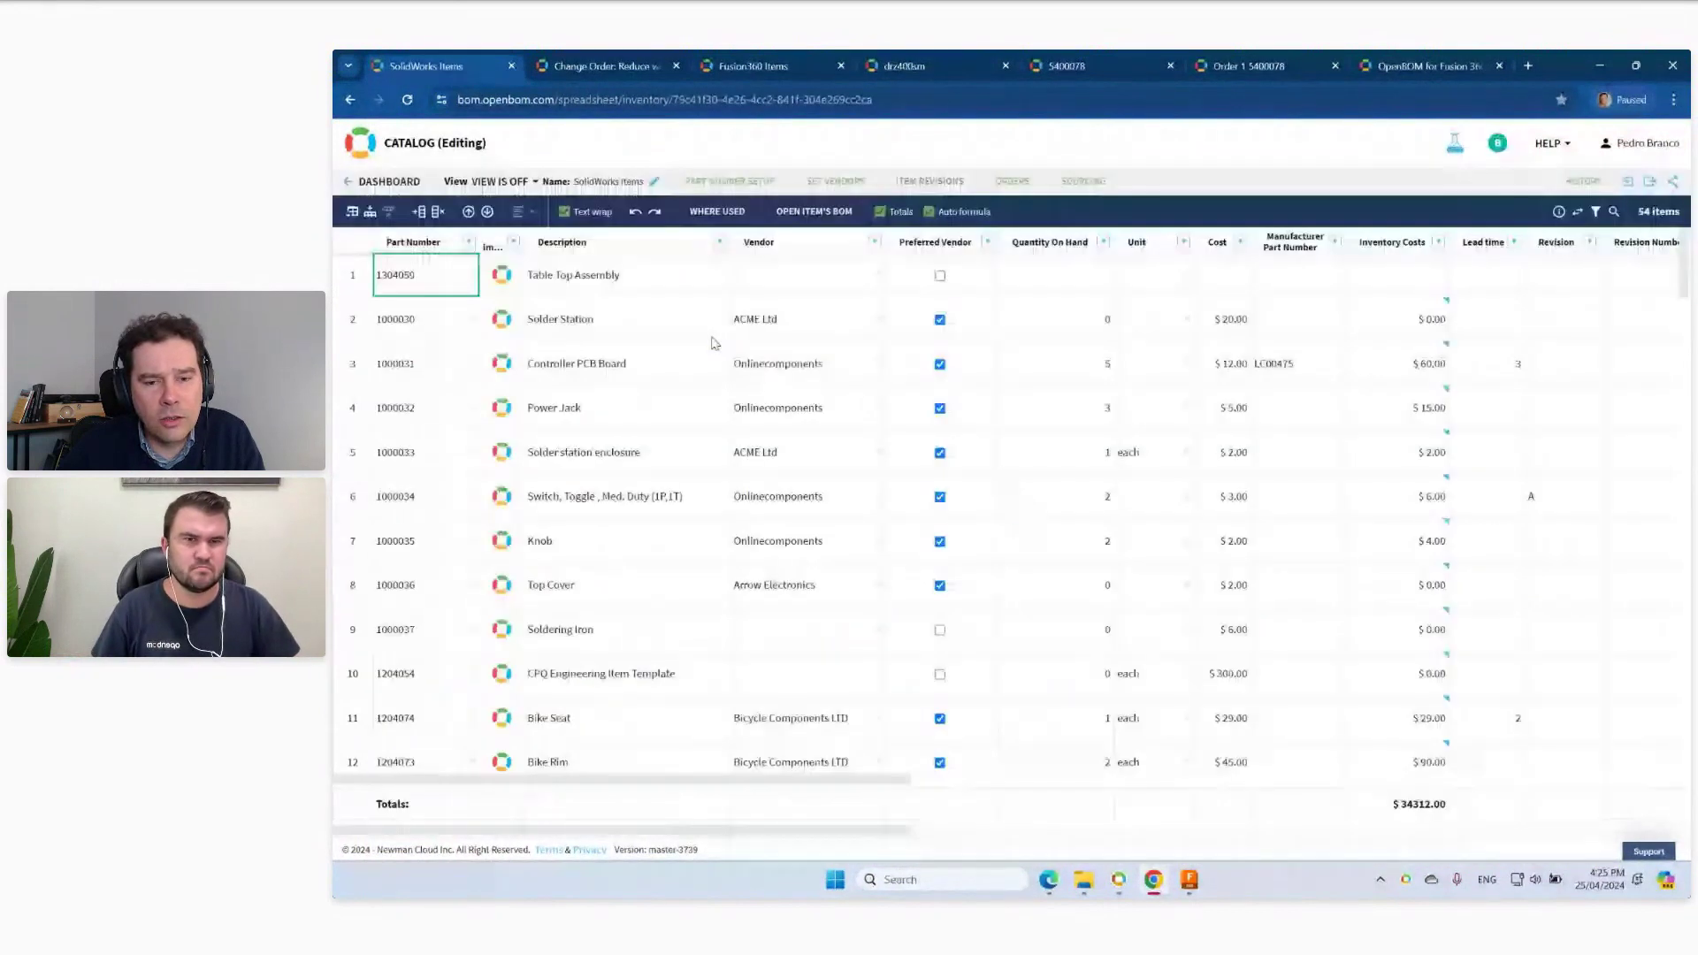
pyautogui.click(612, 283)
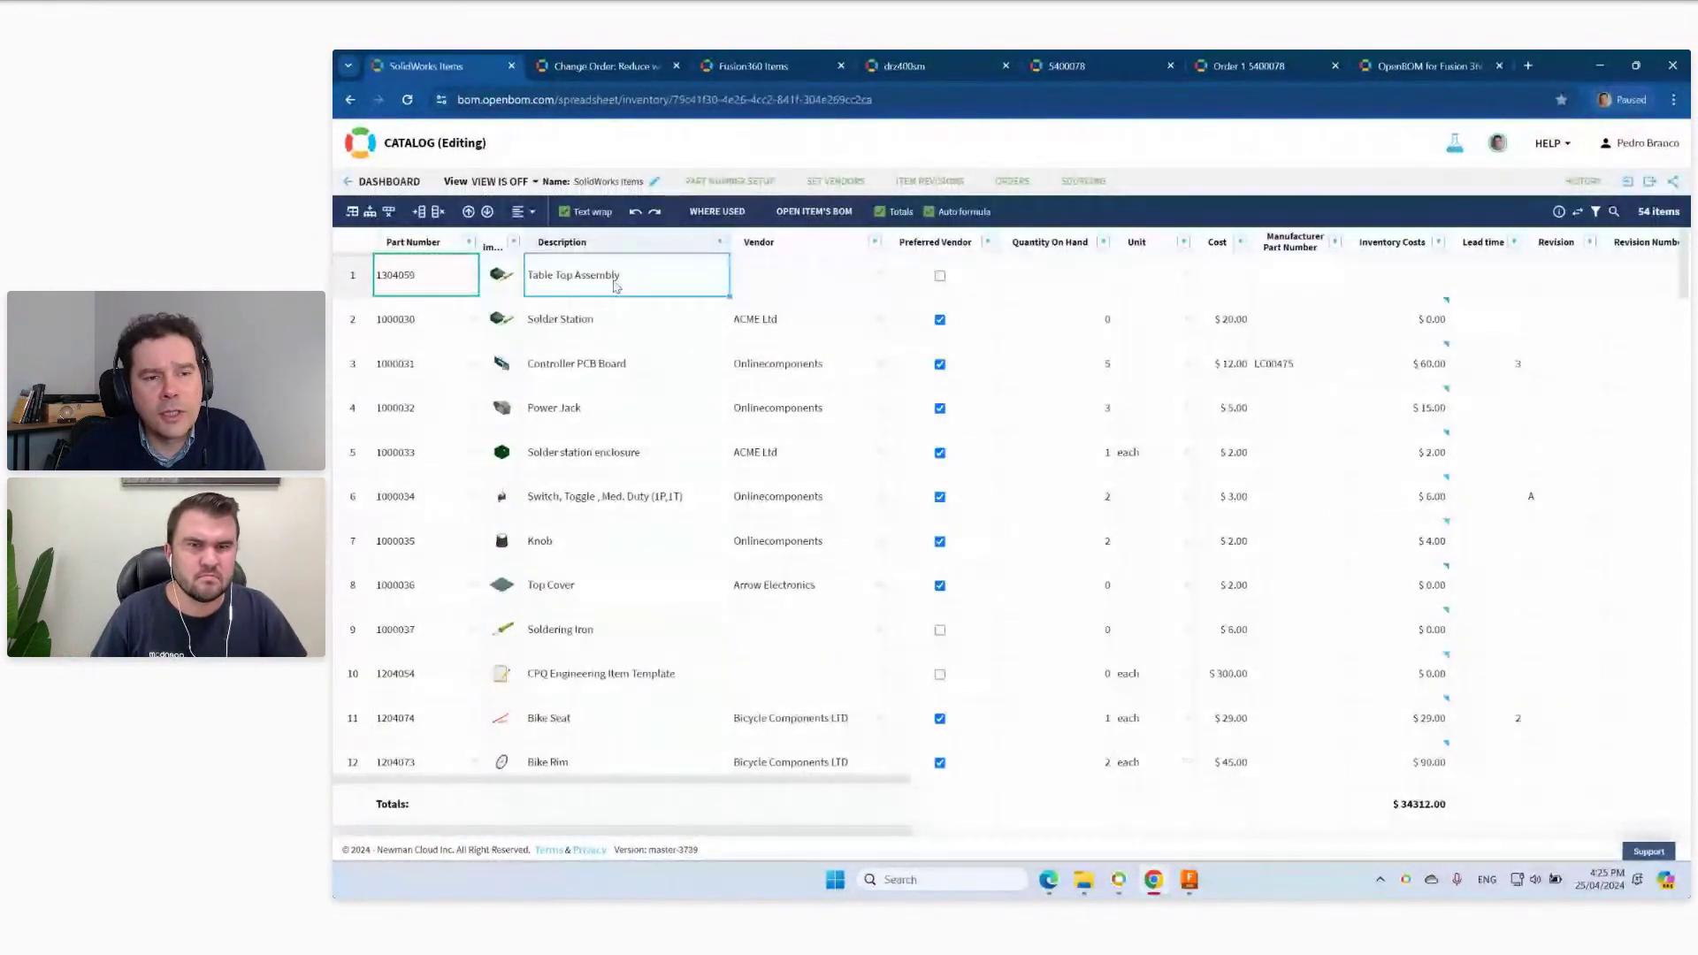
pyautogui.rightClick(614, 286)
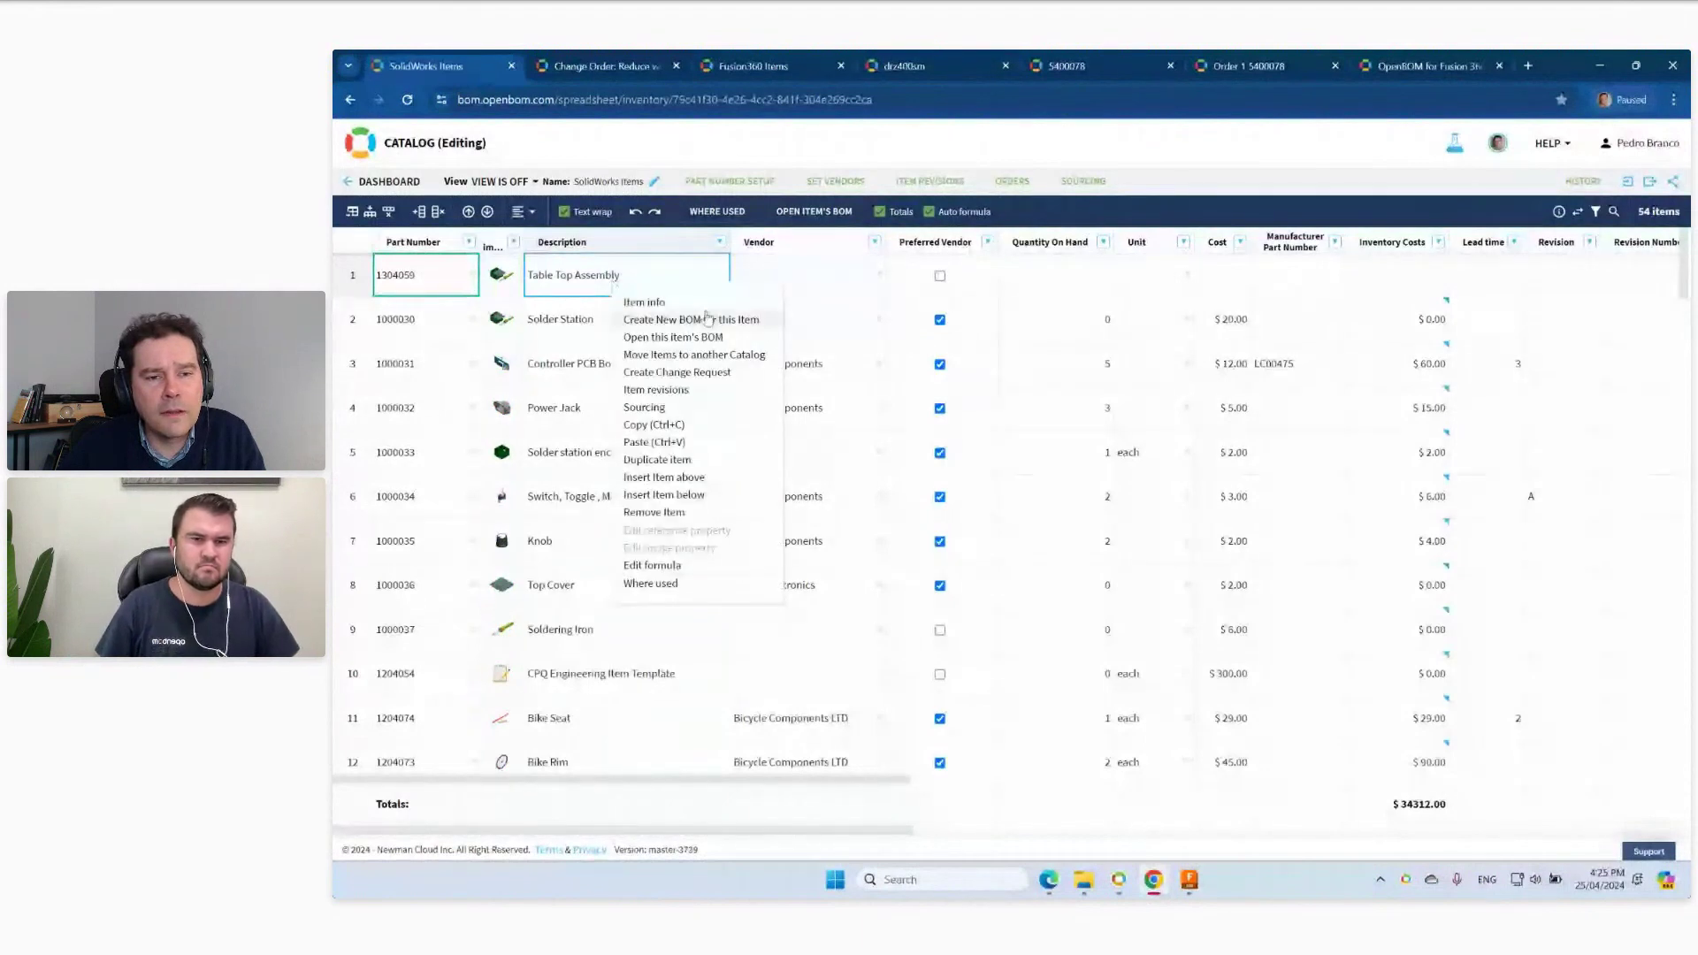
pyautogui.click(723, 337)
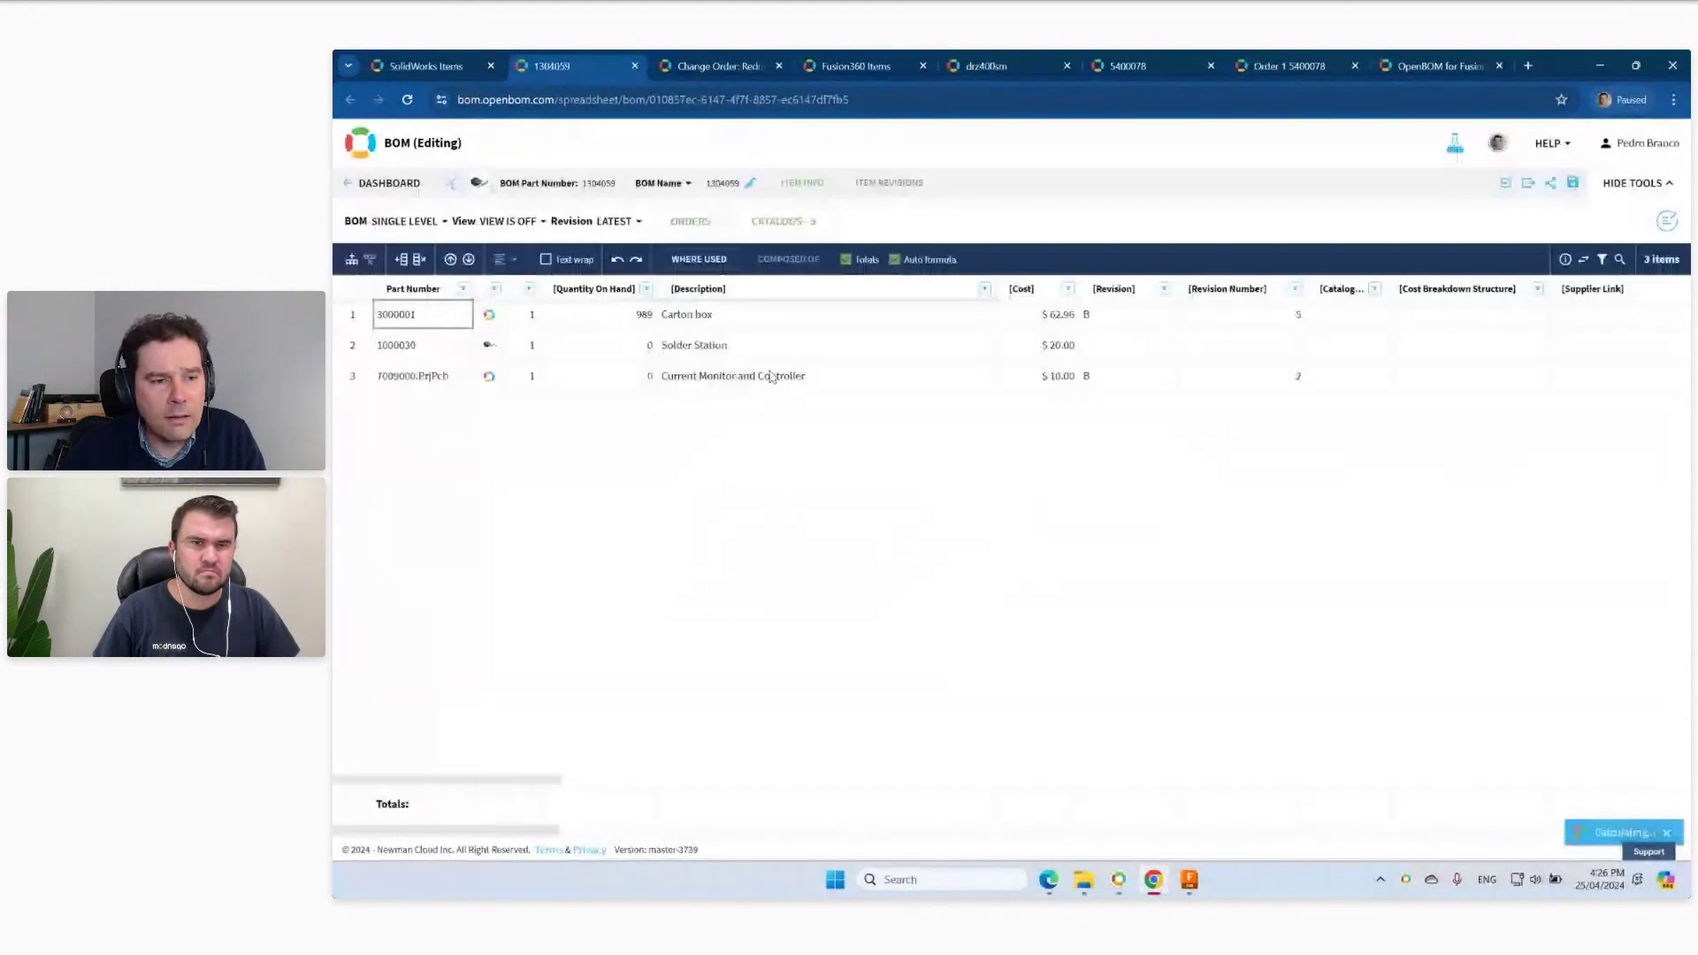
# Switch the BOM to Multi Level and expand Solder Station and the Current Monitor and Controller PCB.
pyautogui.click(408, 221)
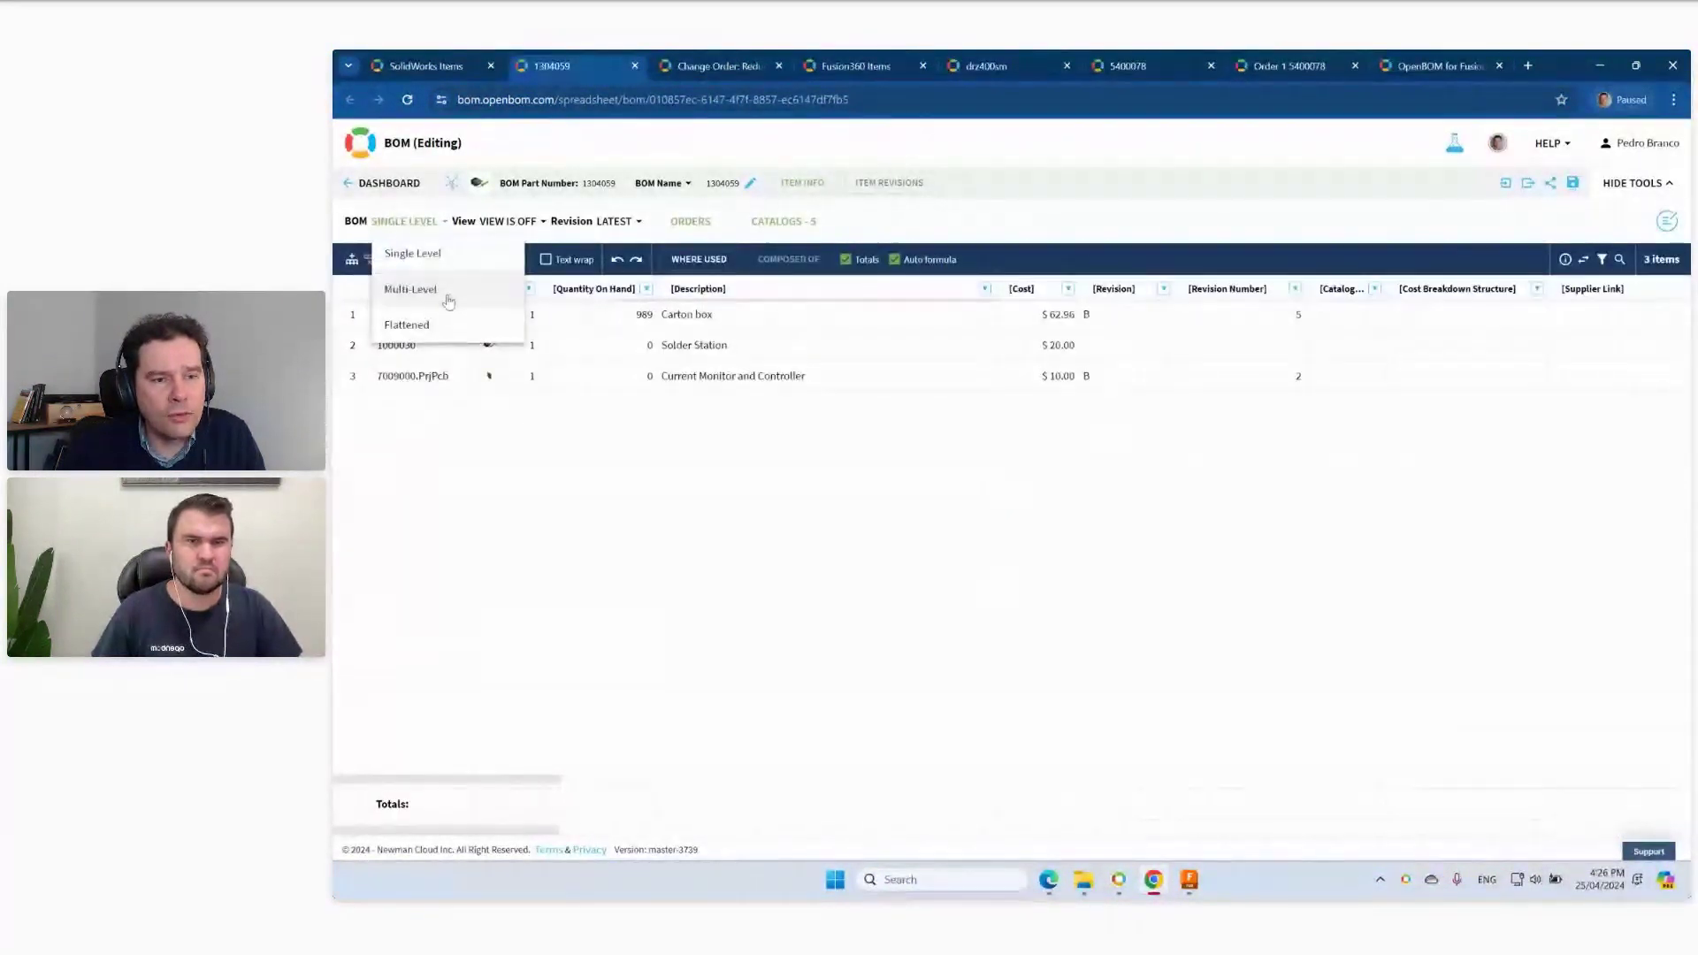
pyautogui.click(446, 292)
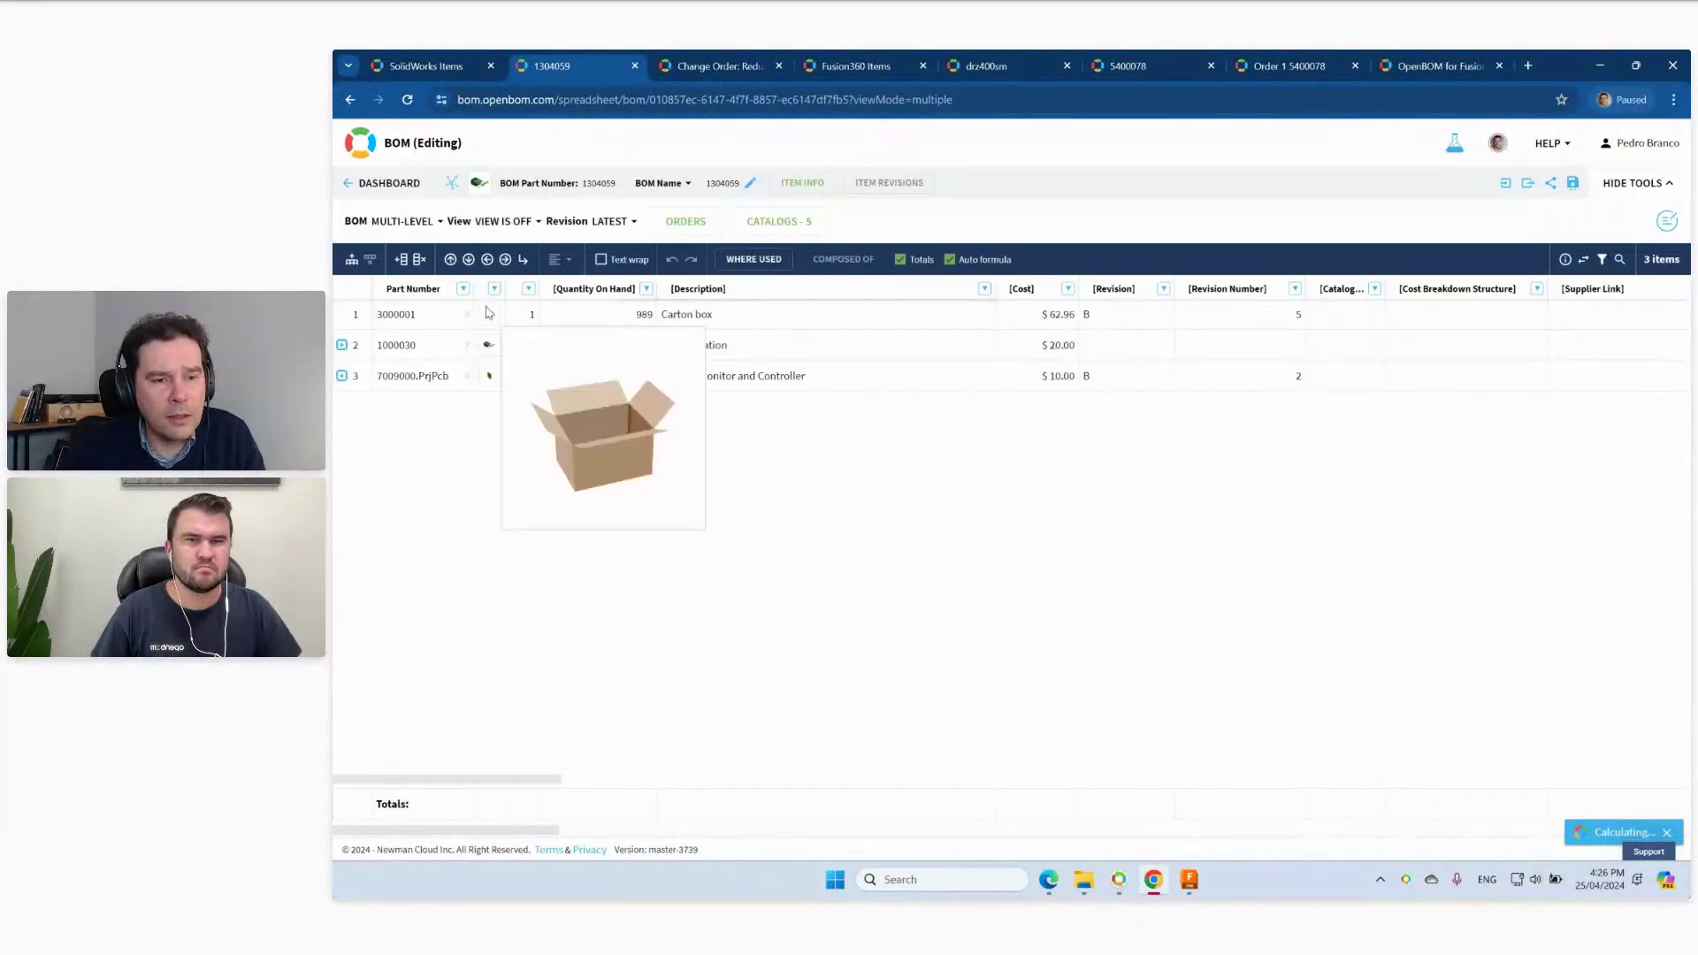
pyautogui.click(342, 345)
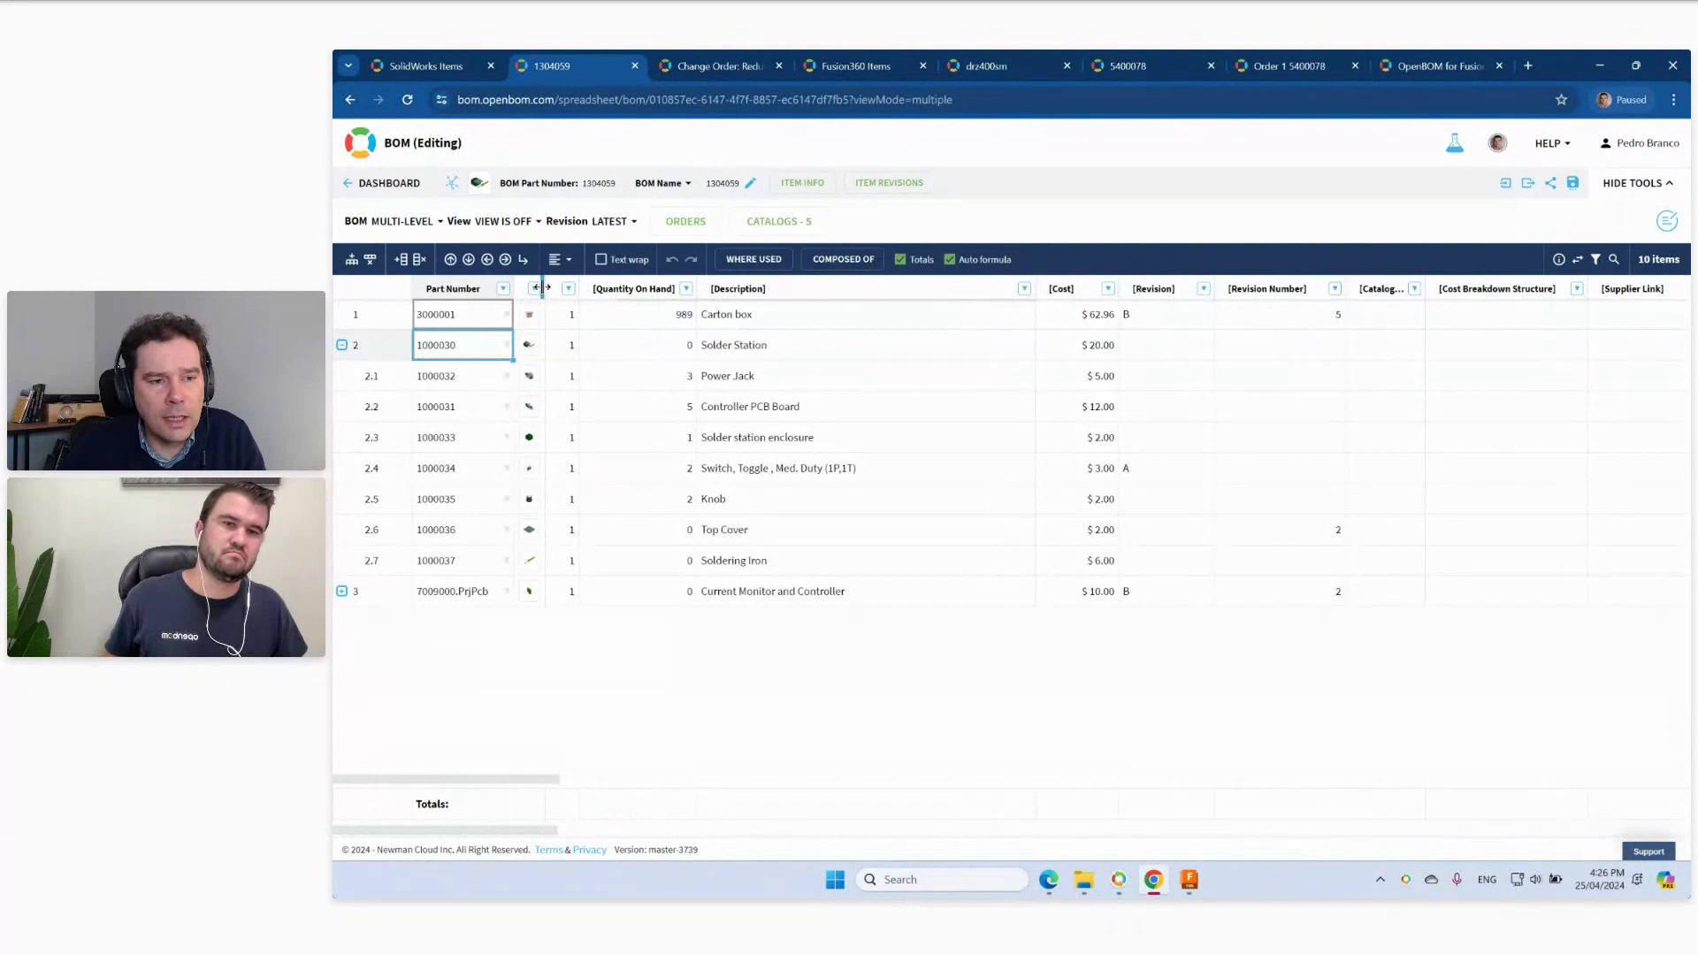
pyautogui.moveTo(542, 689)
pyautogui.moveTo(537, 729)
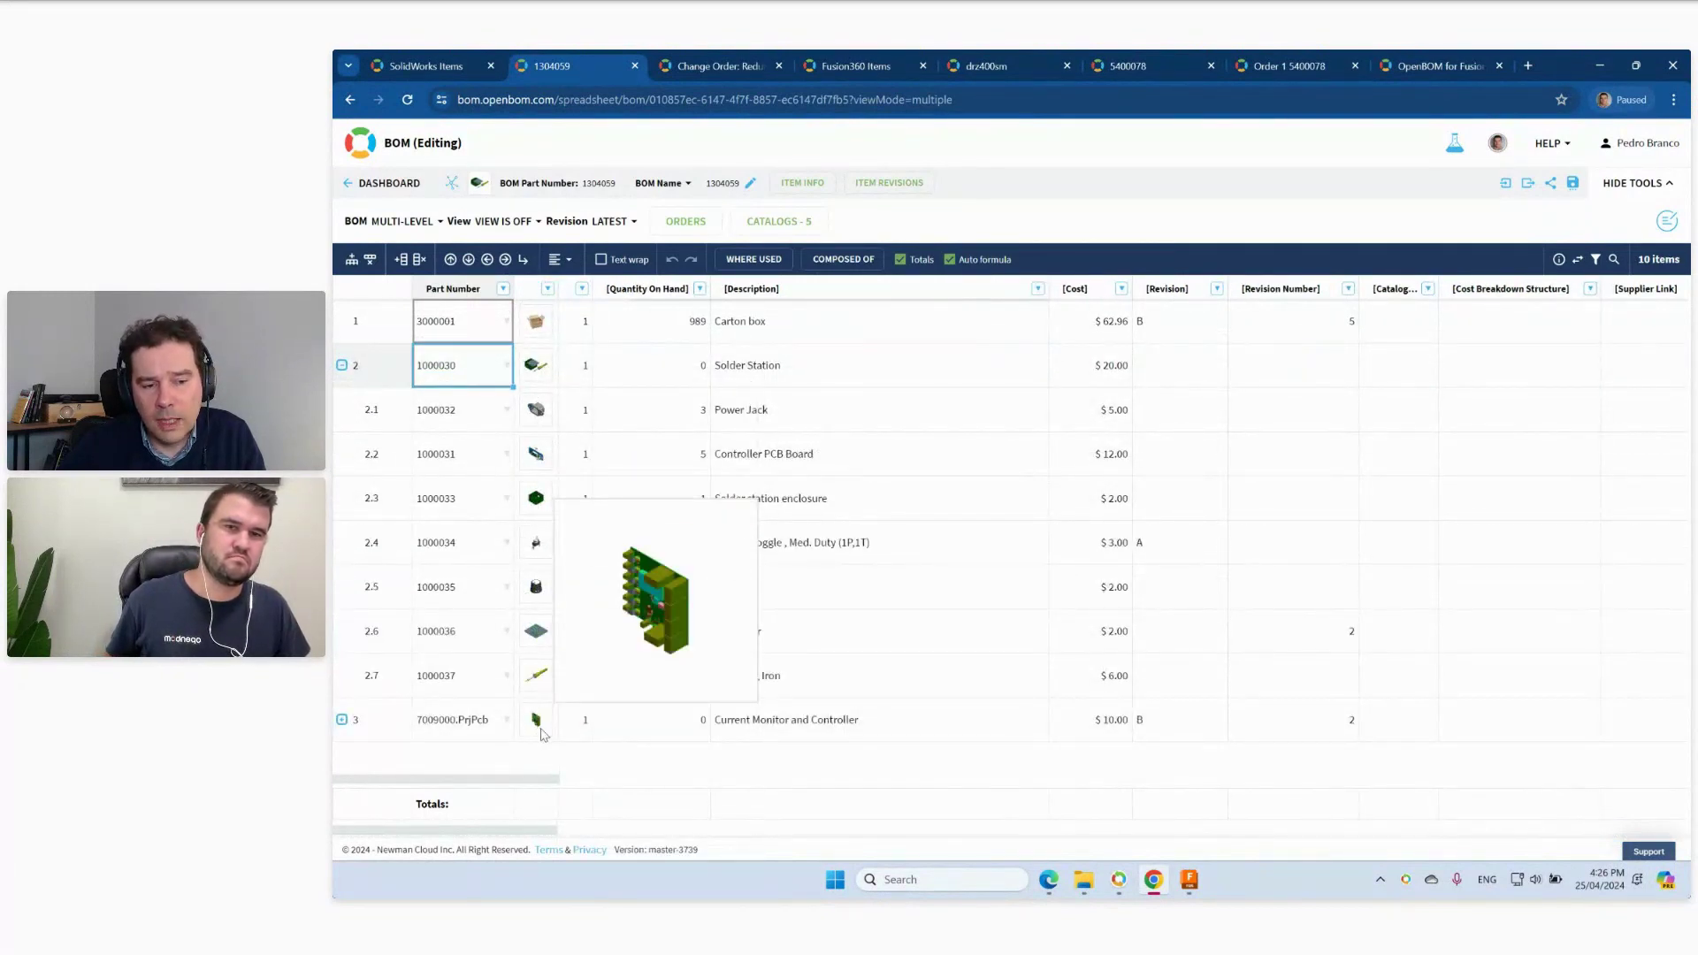
pyautogui.click(538, 725)
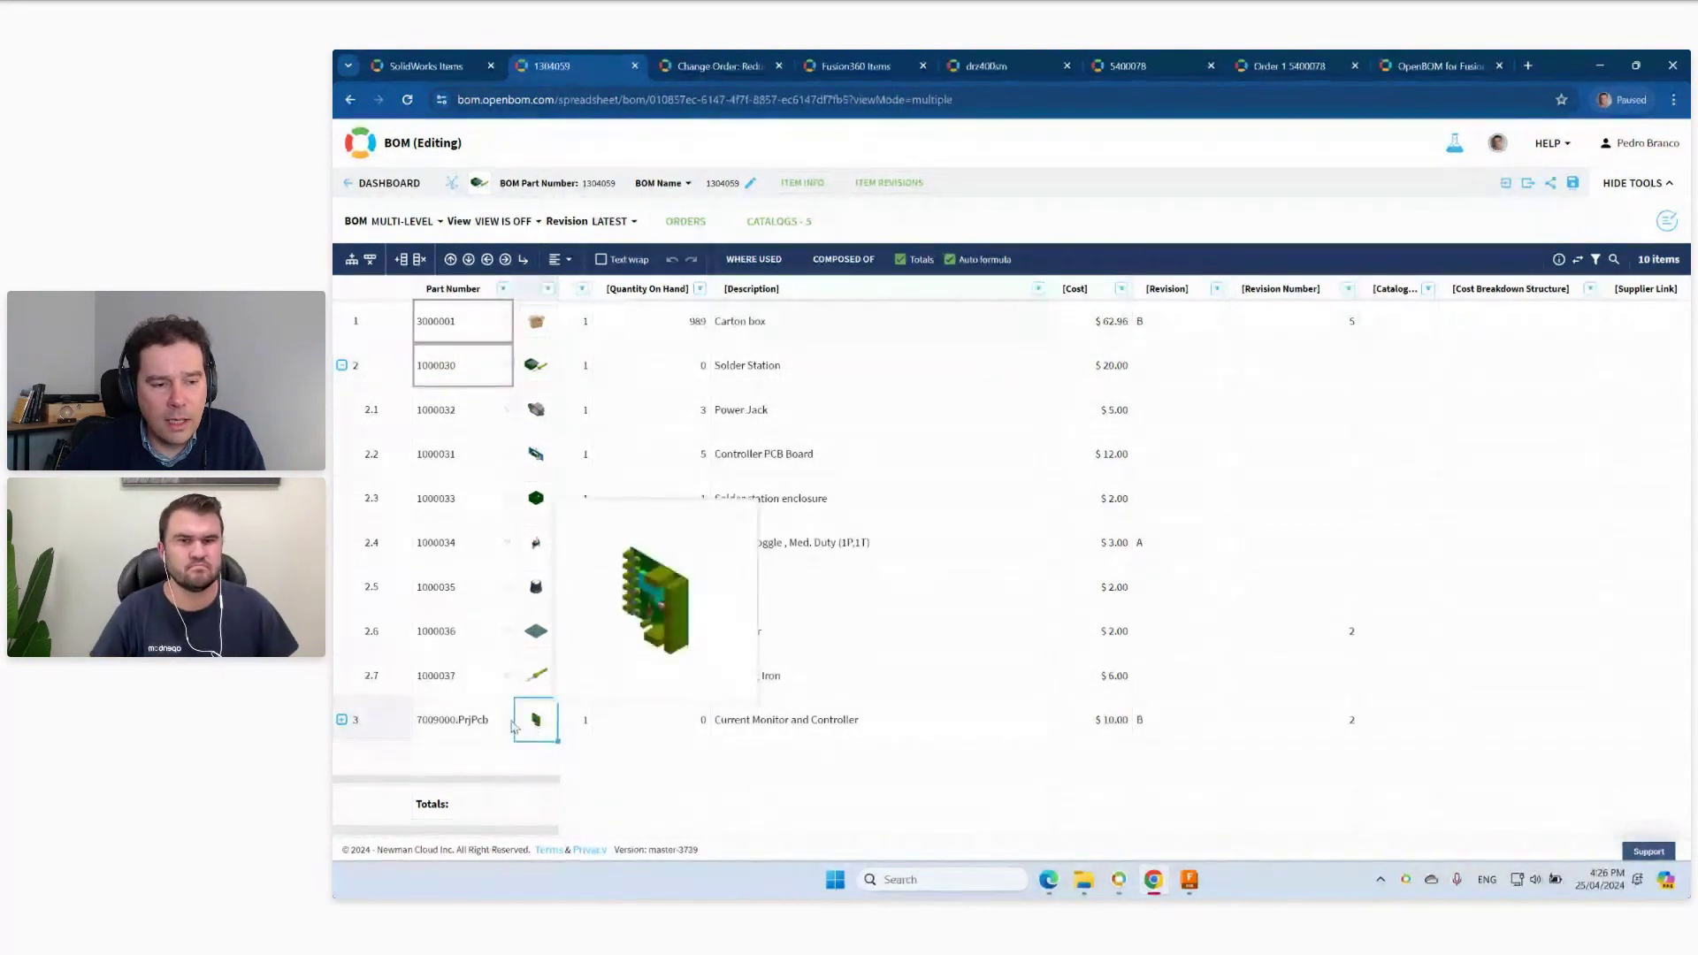
pyautogui.click(342, 720)
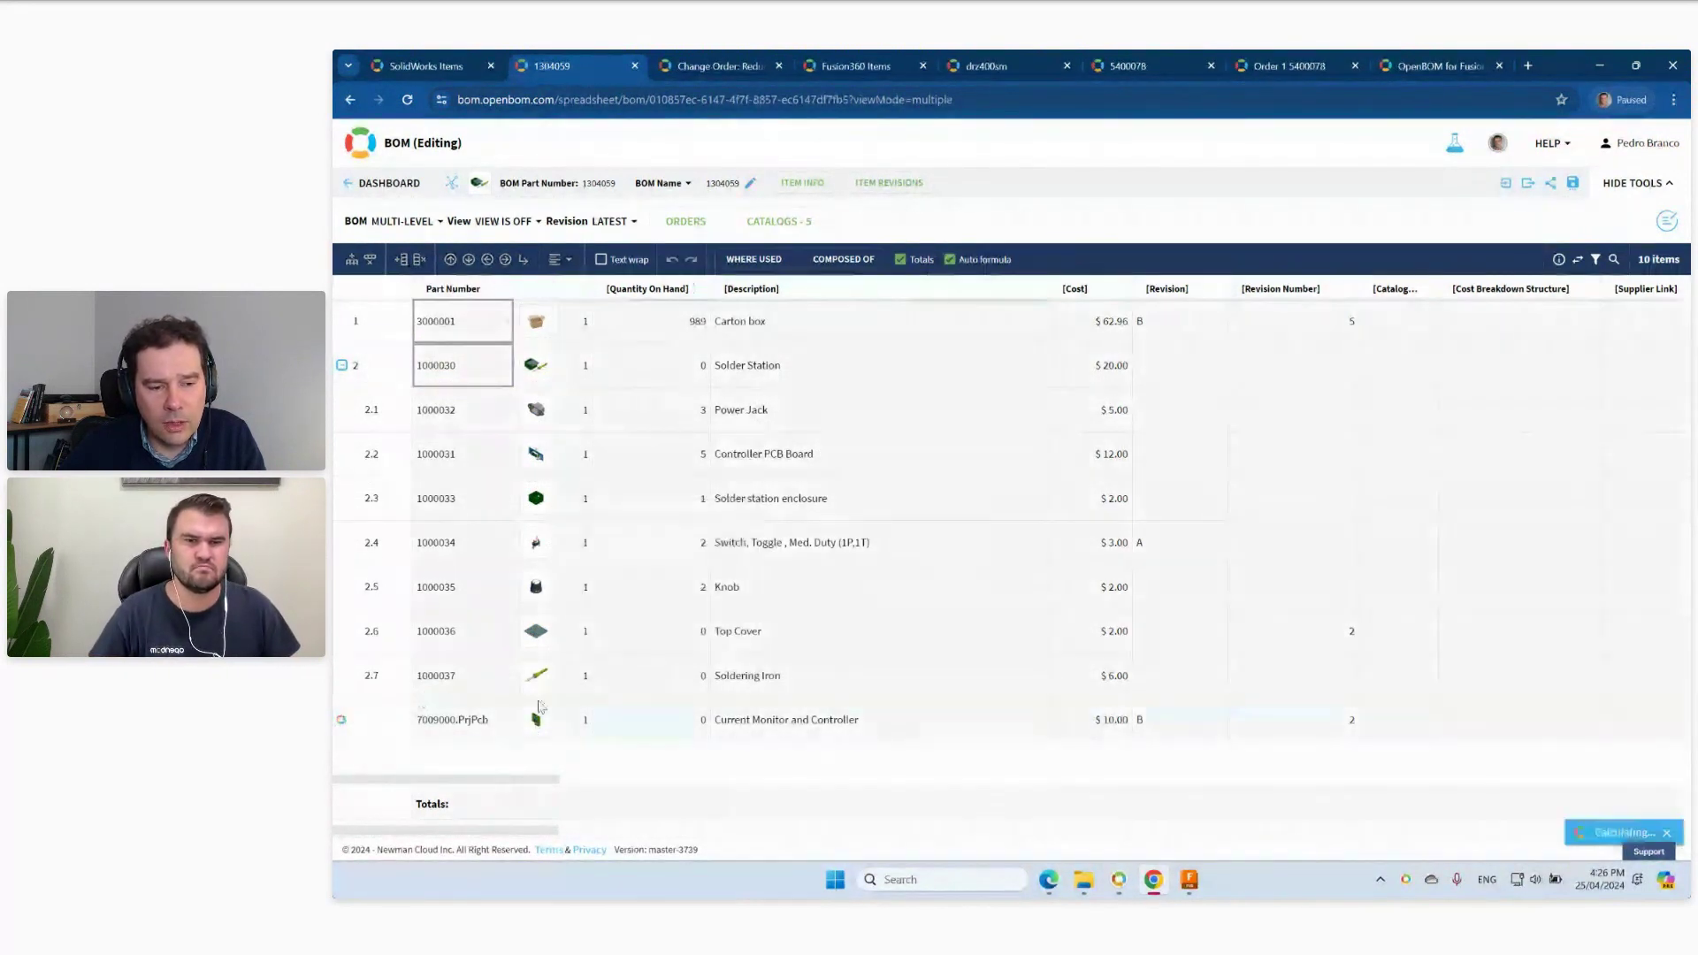
# Look through the expanded PCB components, then minimize the browser to show the desktop.
pyautogui.scroll(-3, 540, 708)
pyautogui.scroll(-1, 535, 712)
pyautogui.moveTo(533, 454)
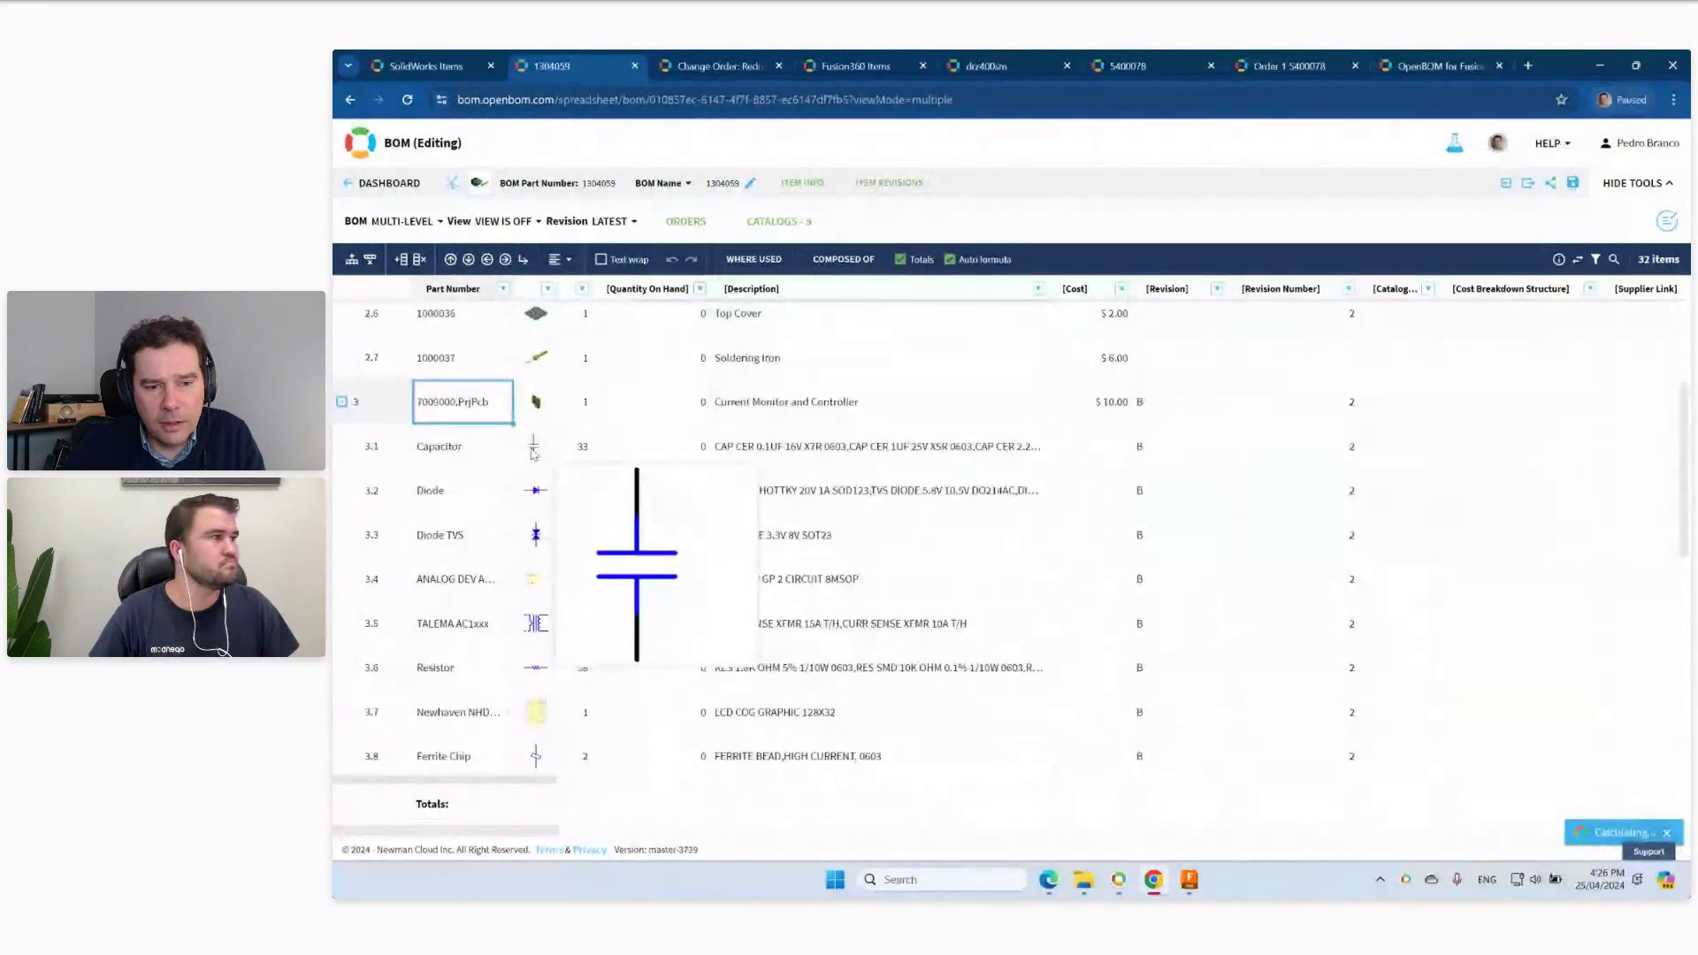
pyautogui.scroll(-3, 533, 454)
pyautogui.scroll(4, 530, 477)
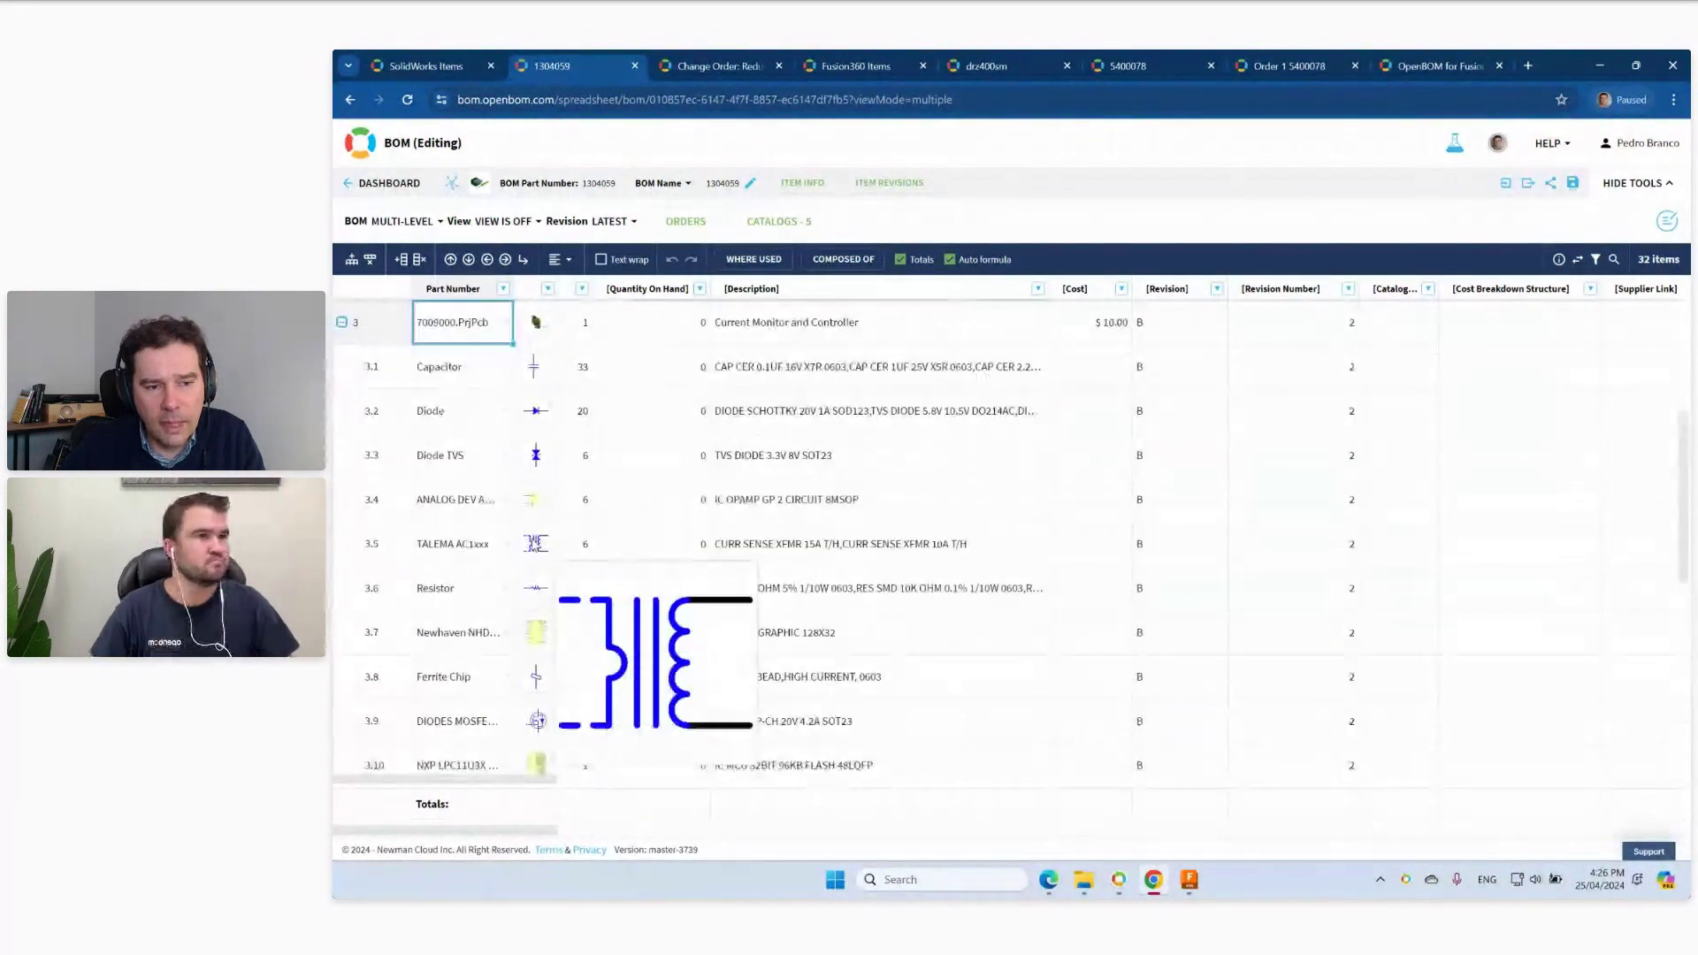
pyautogui.moveTo(528, 492)
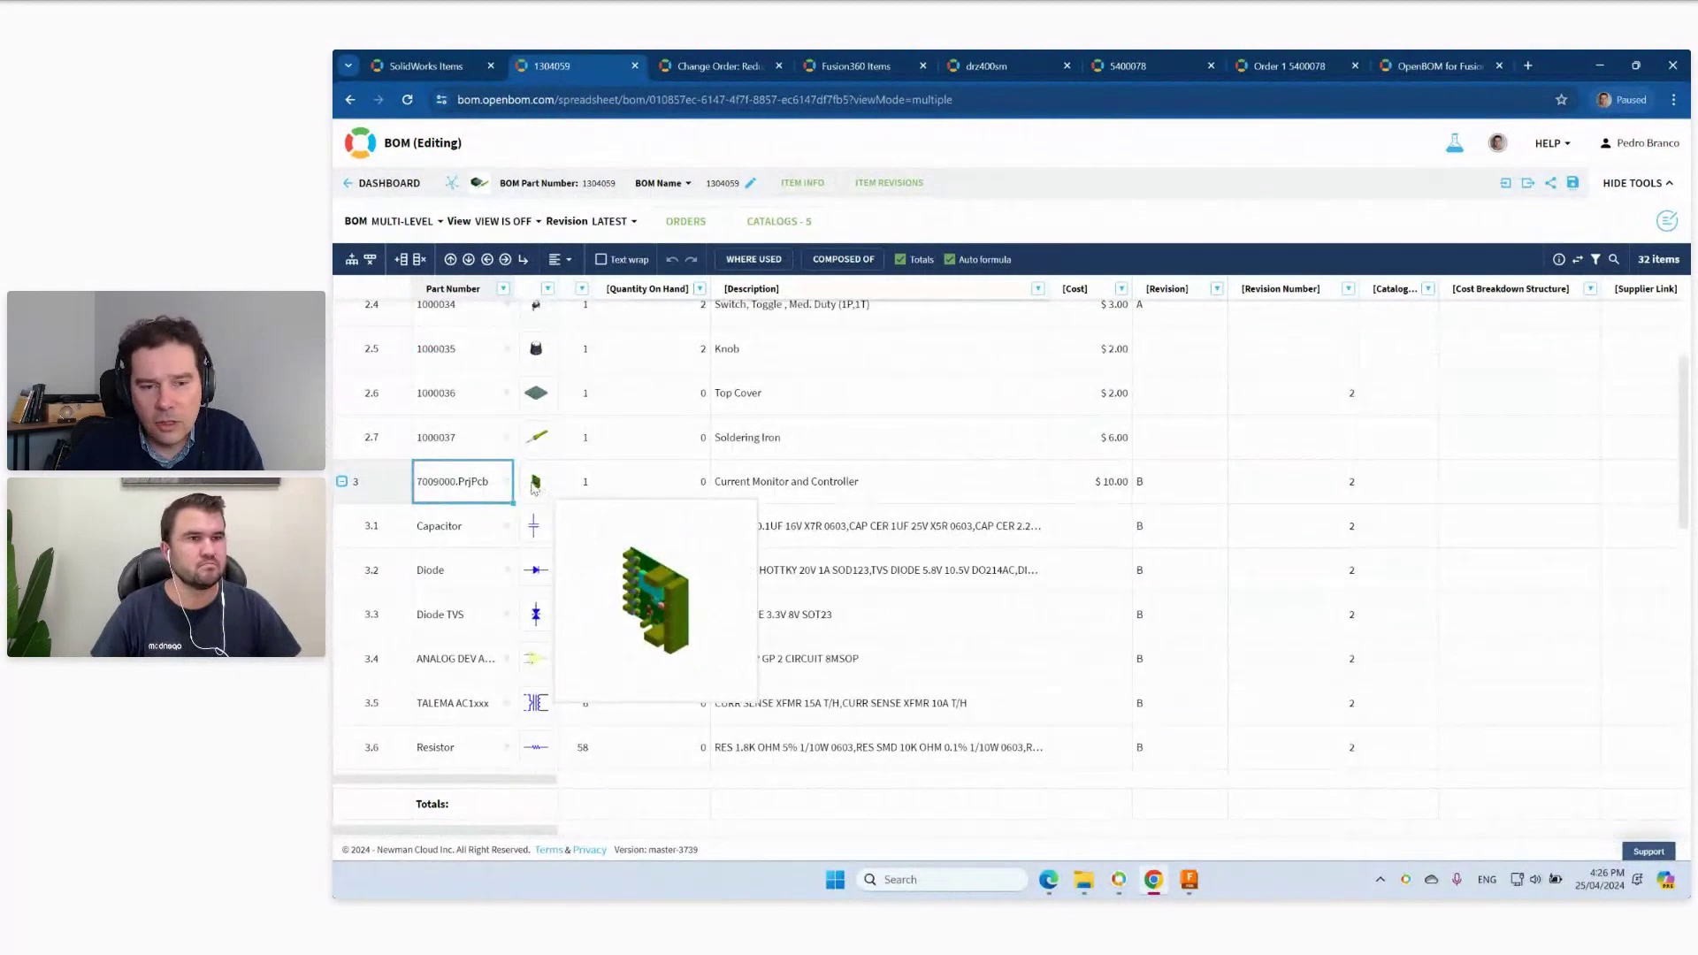
pyautogui.scroll(-2, 541, 522)
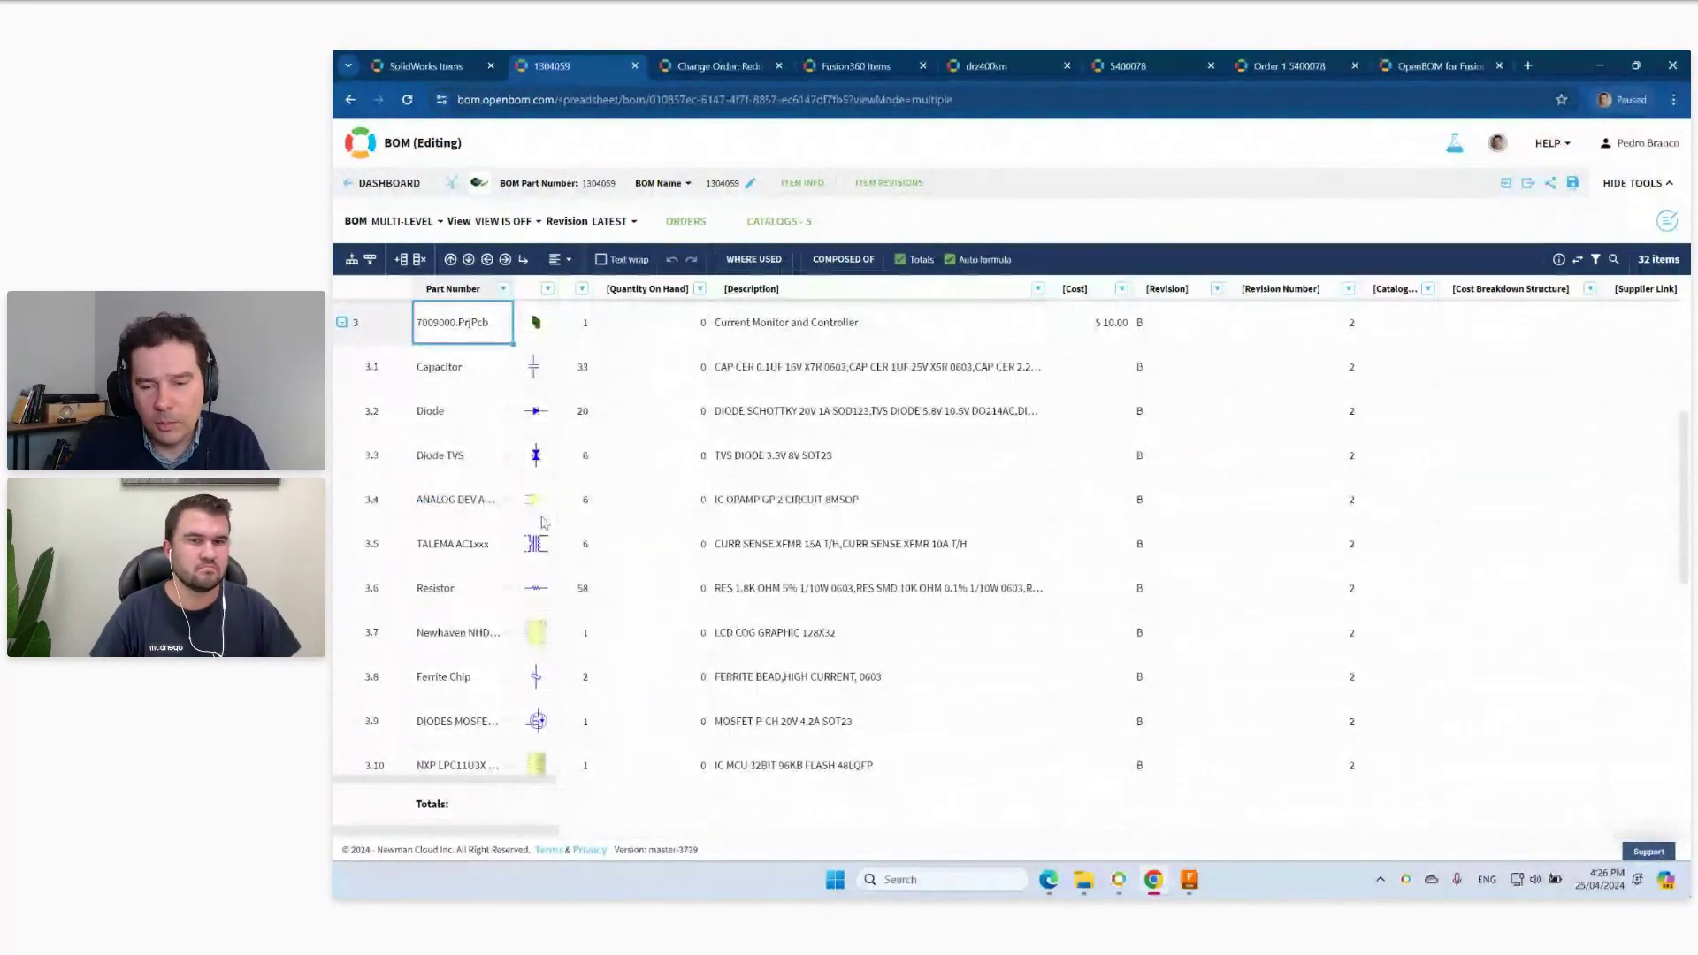
pyautogui.press('super+d')
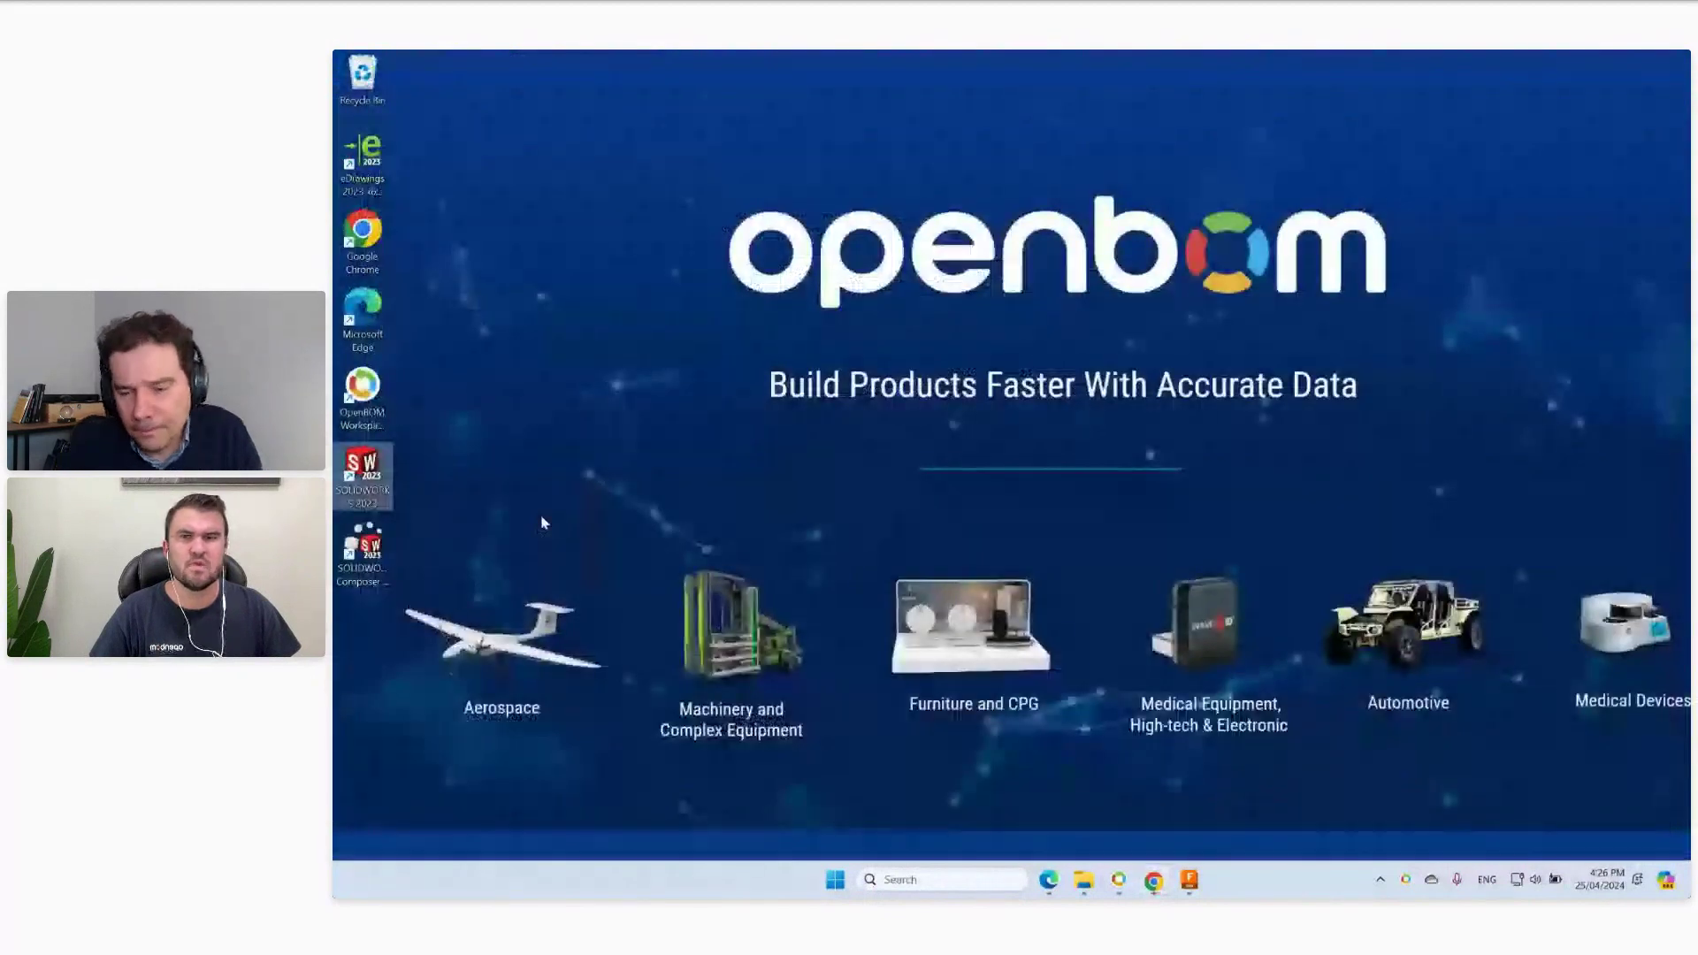